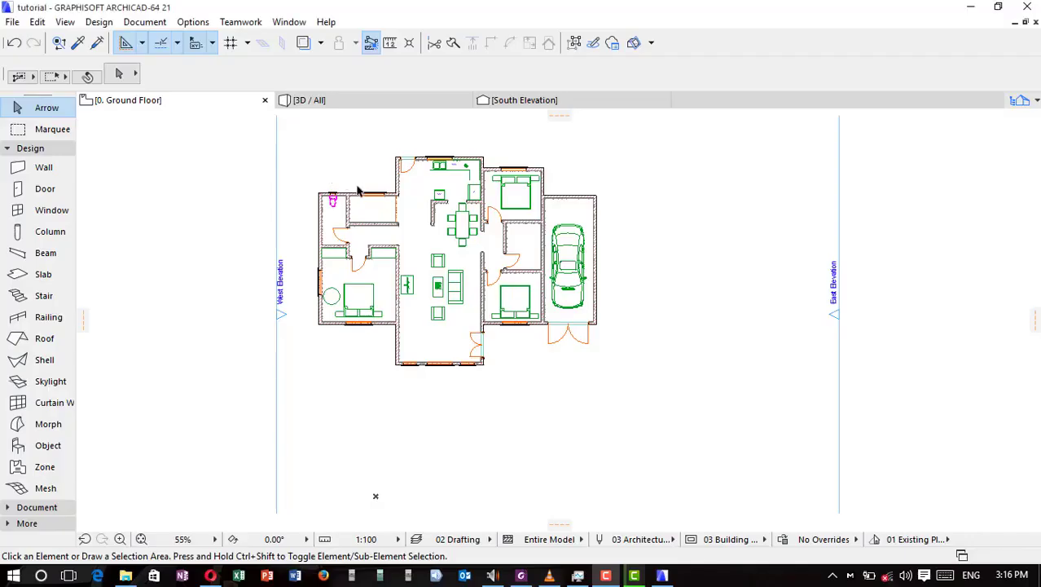
Open Roof Default Settings and choose a basic Timber - Roof structure.
scroll(352, 196, "up", 3)
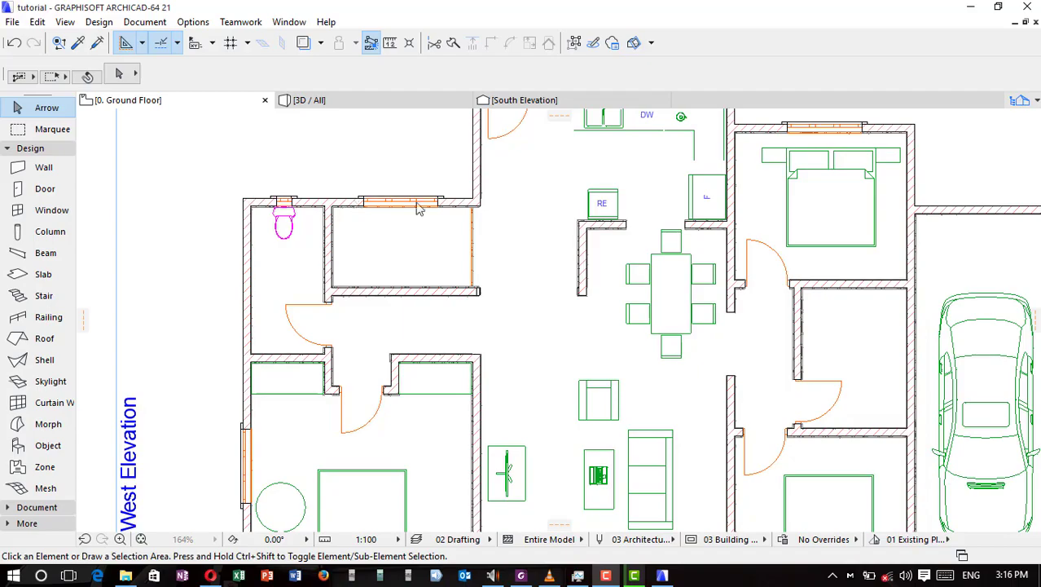
scroll(392, 216, "down", 5)
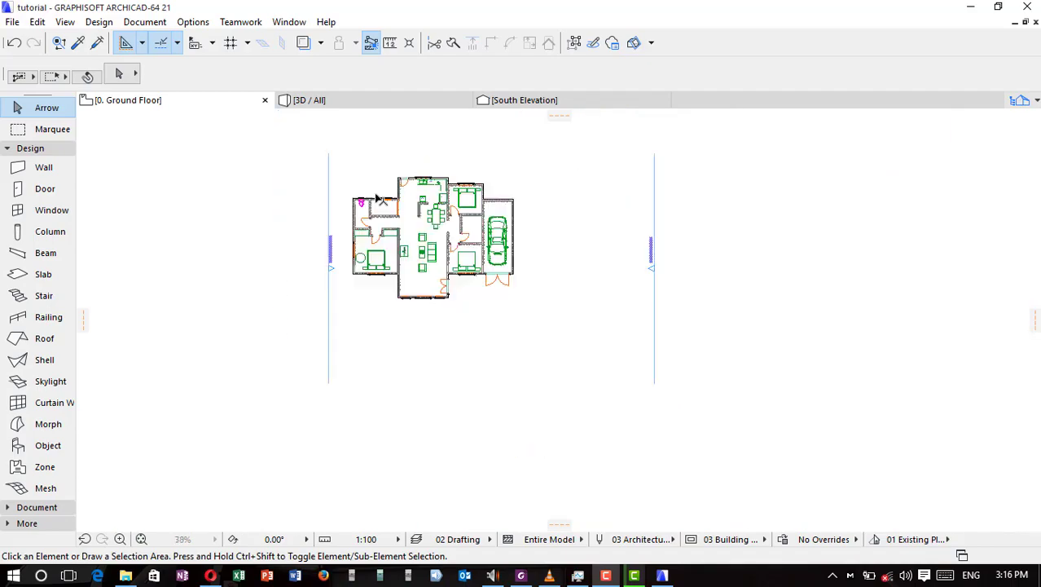
scroll(377, 202, "up", 3)
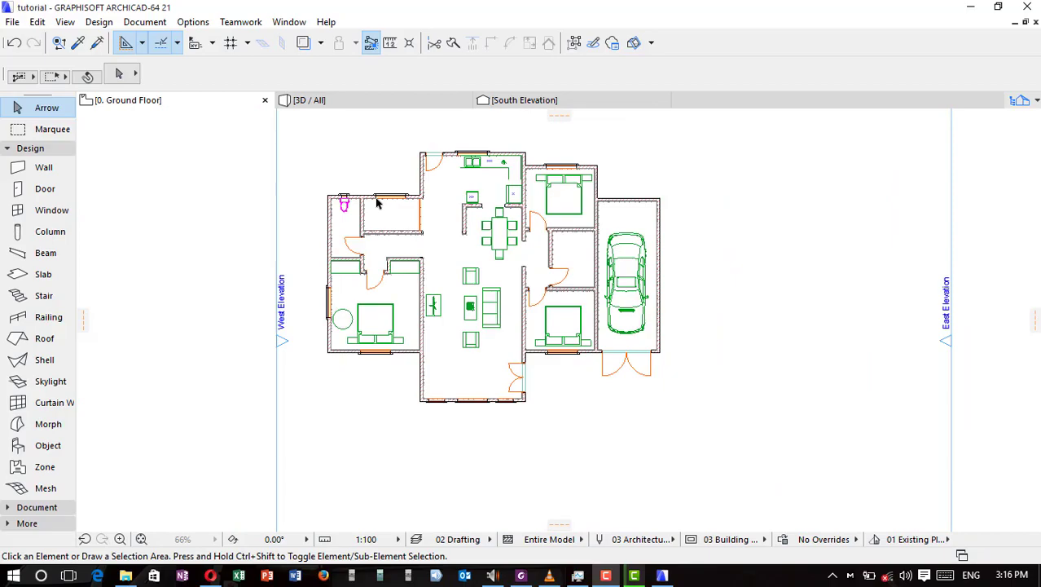
scroll(361, 154, "up", 2)
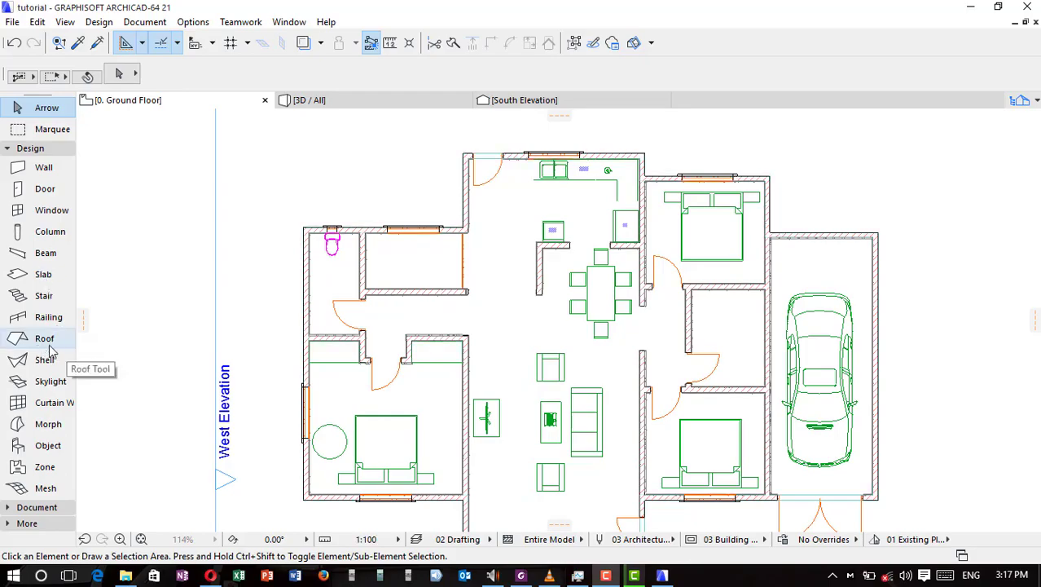
double_click(46, 342)
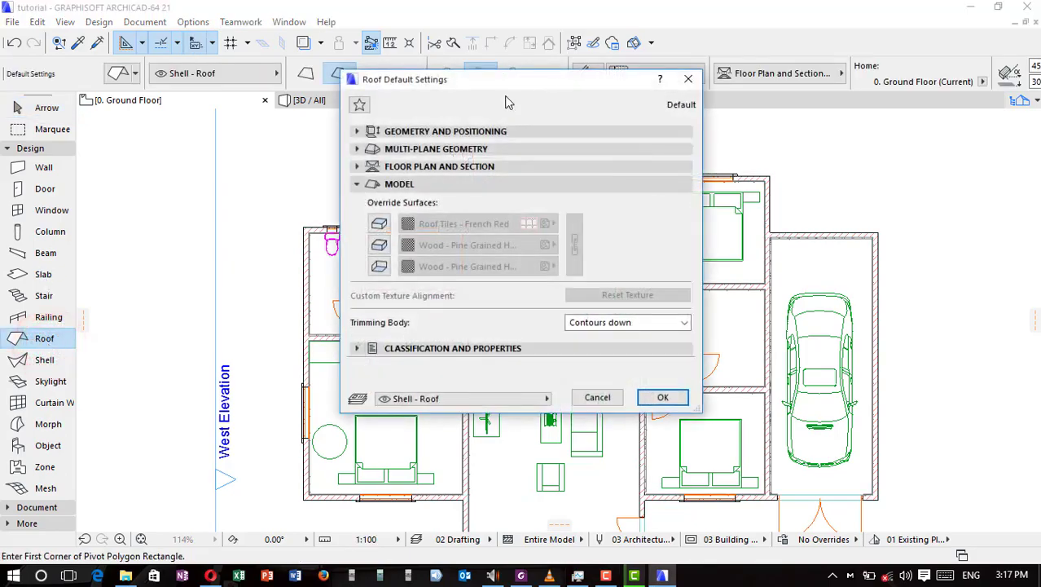
left_click(449, 130)
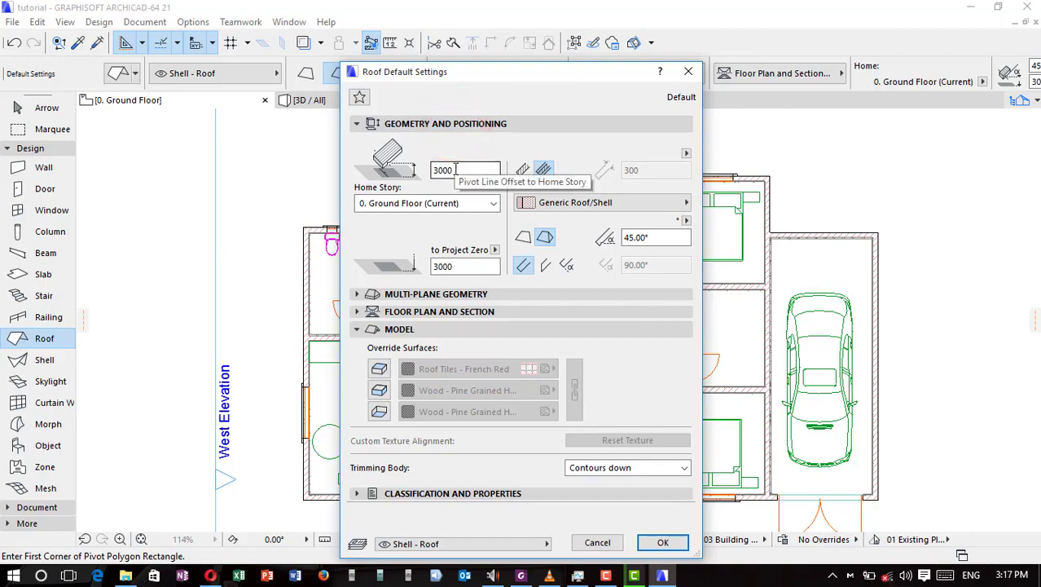
left_click(522, 172)
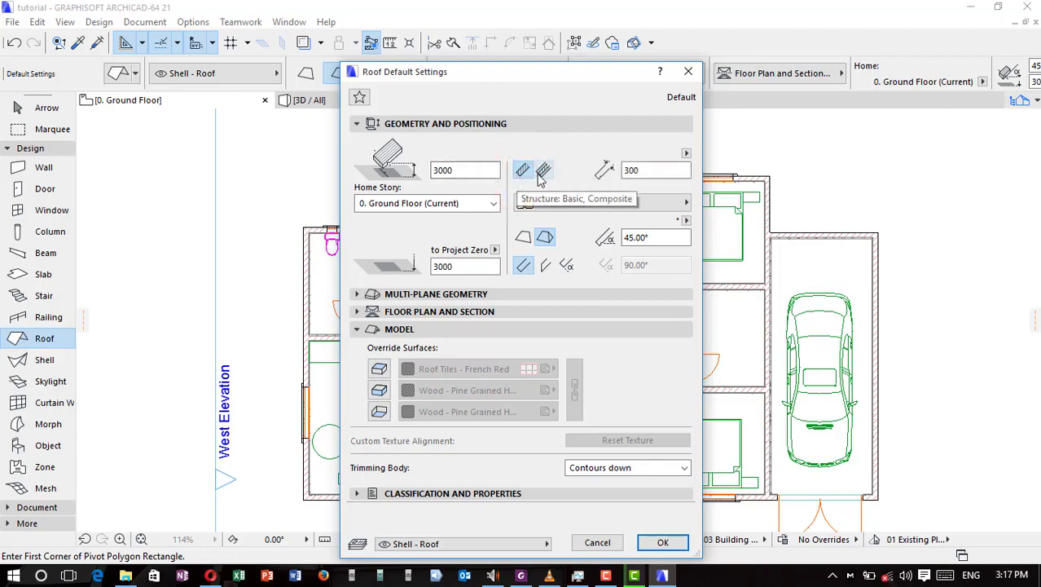
left_click(542, 171)
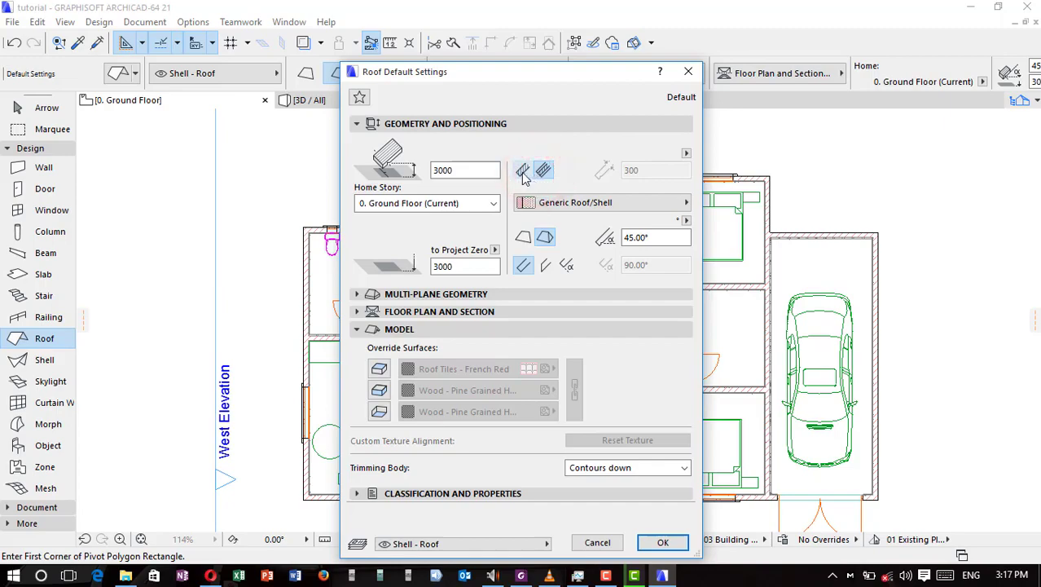
left_click(523, 173)
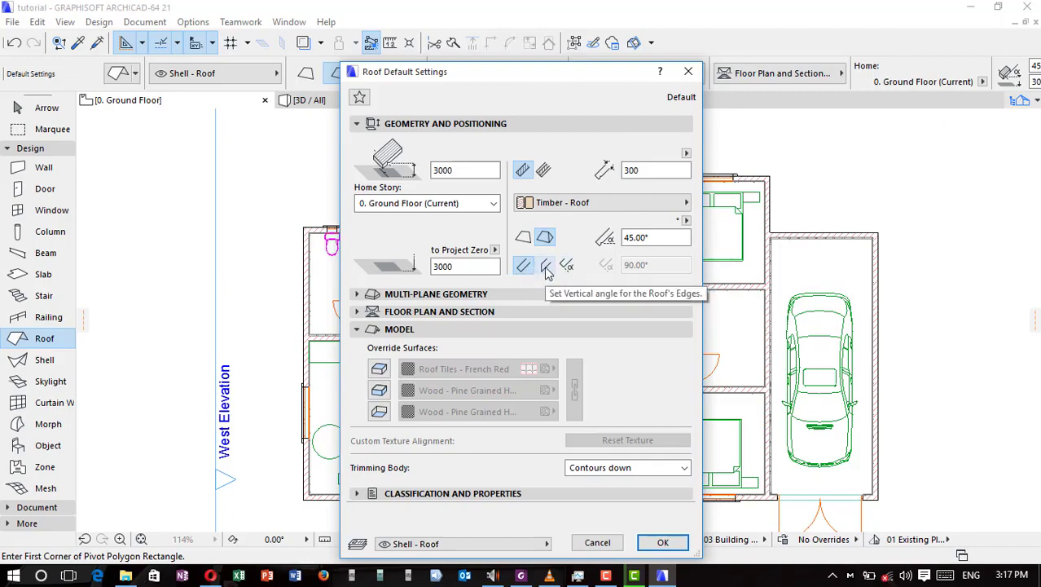
Make the roof edges vertical and set the roof pitch to 27.50°.
left_click(545, 269)
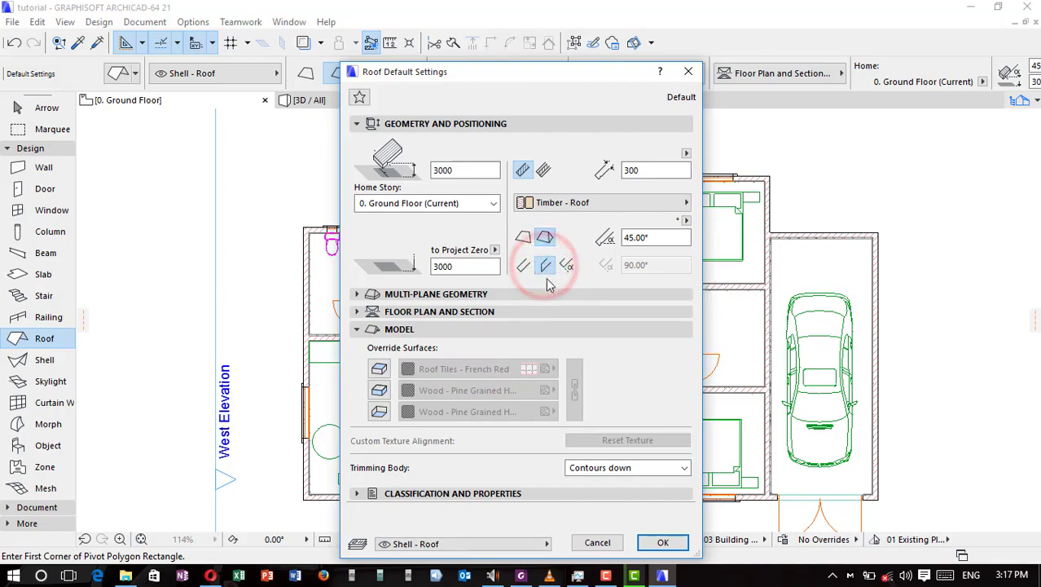
left_click(655, 238)
double_click(655, 238)
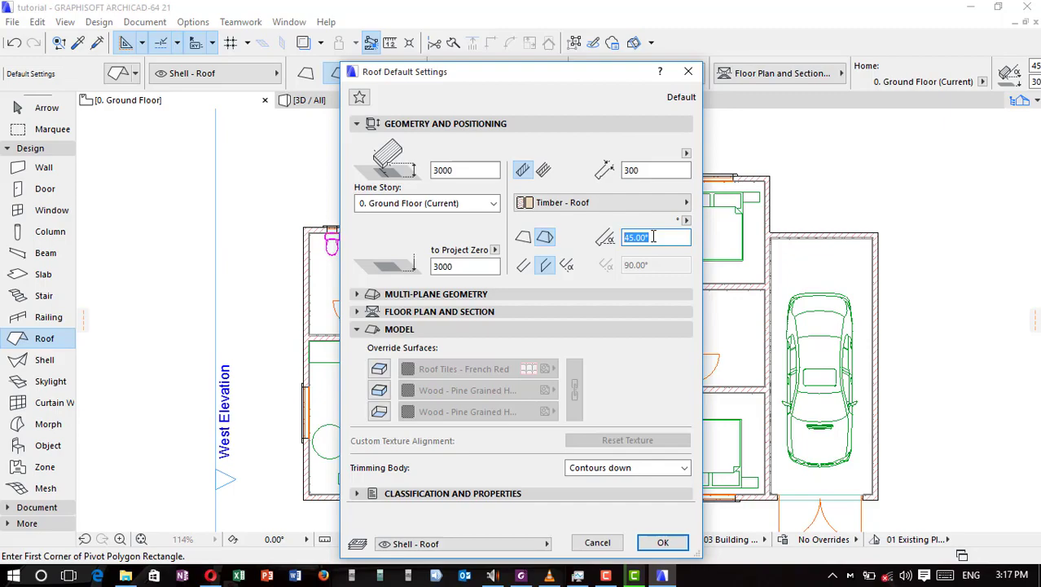
type("27.5")
key("Tab")
left_click(387, 294, "alt")
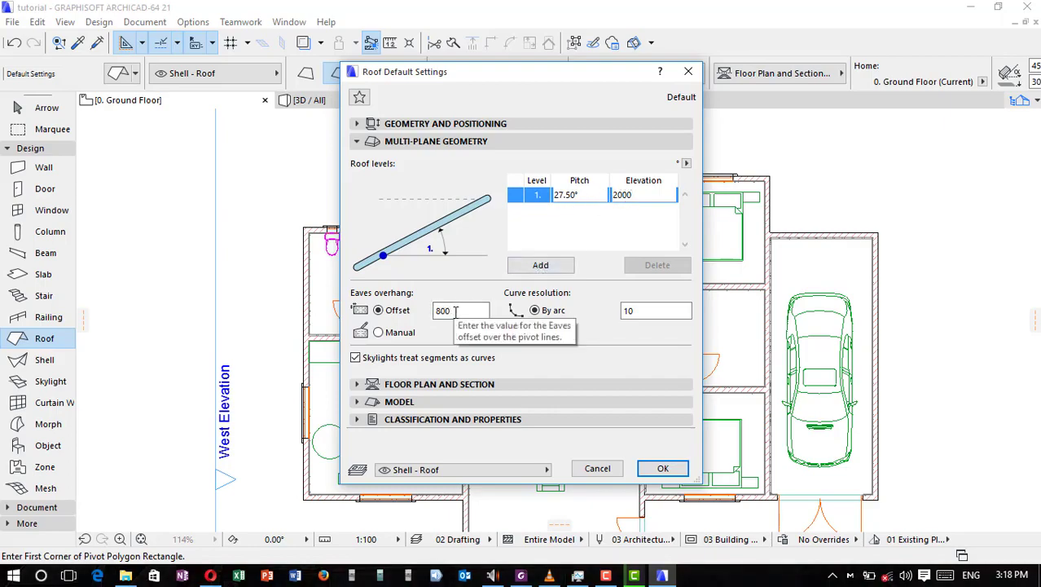
Override top, edge and bottom surfaces (French Red tiles, Pine Grained wood) and accept the defaults.
double_click(454, 310)
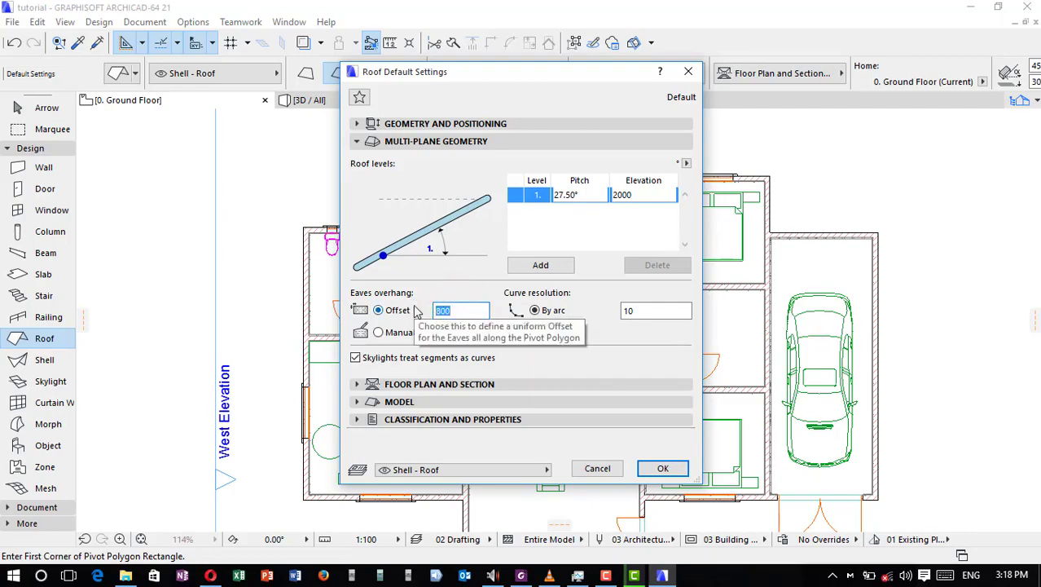
left_click(417, 384)
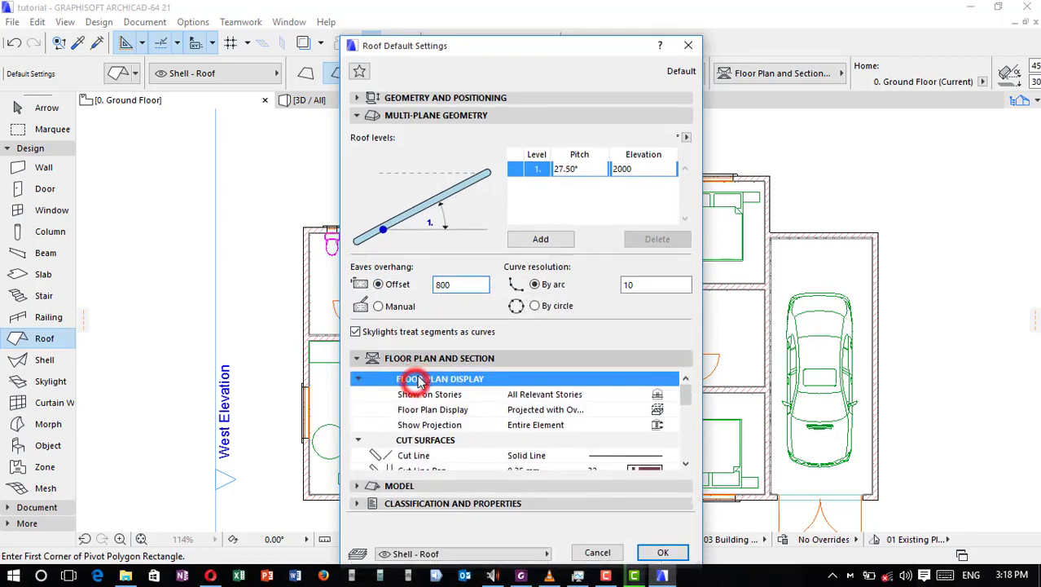
scroll(363, 391, "down", 3)
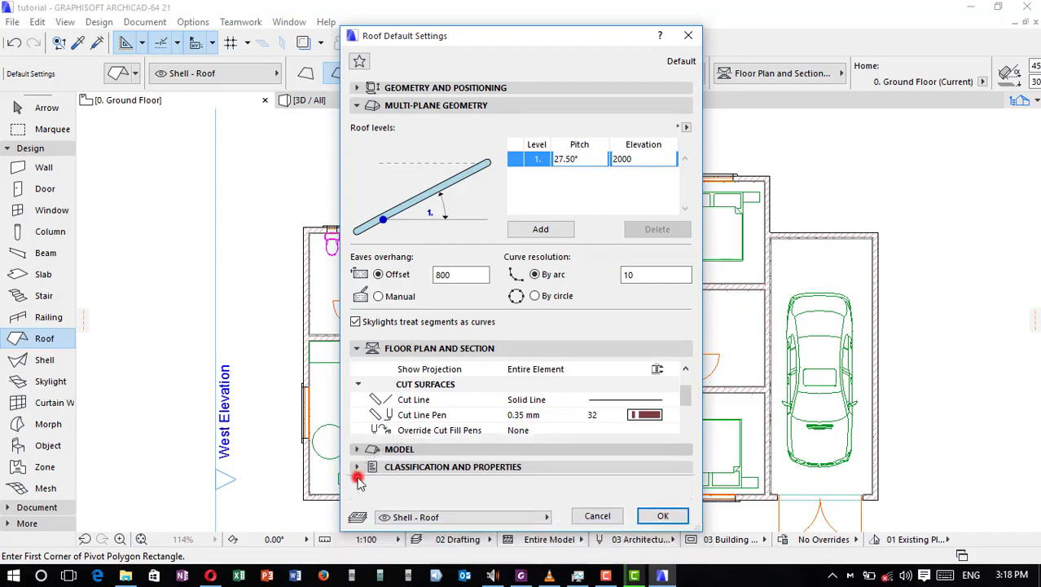
left_click(399, 140)
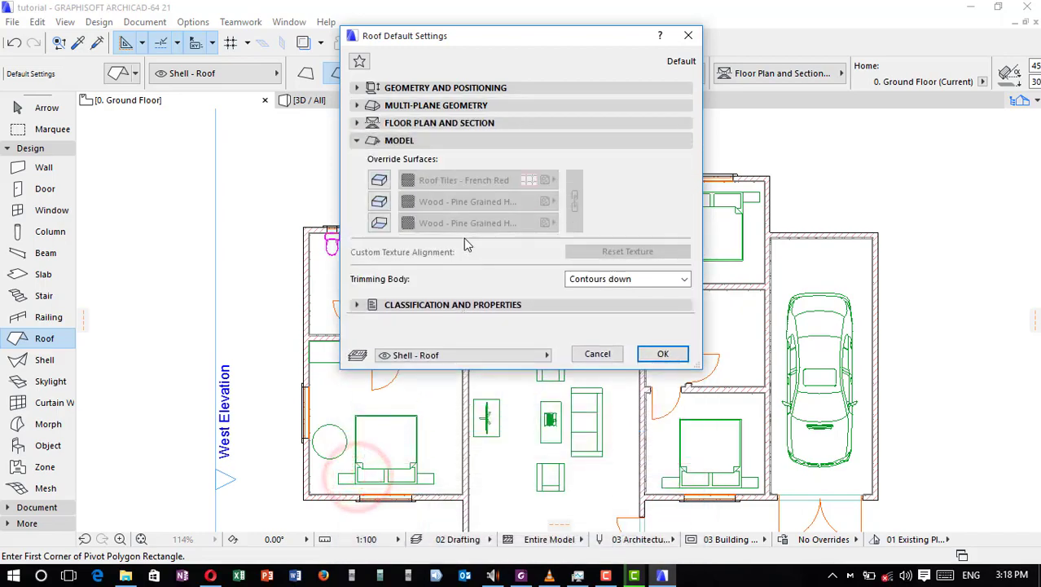
left_click(379, 184)
left_click(379, 202)
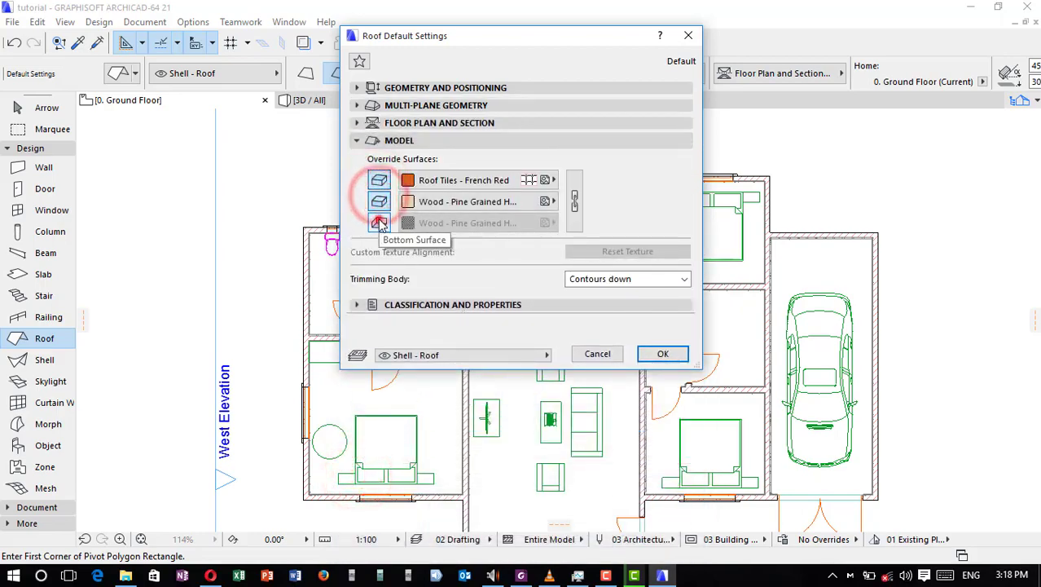
left_click(379, 223)
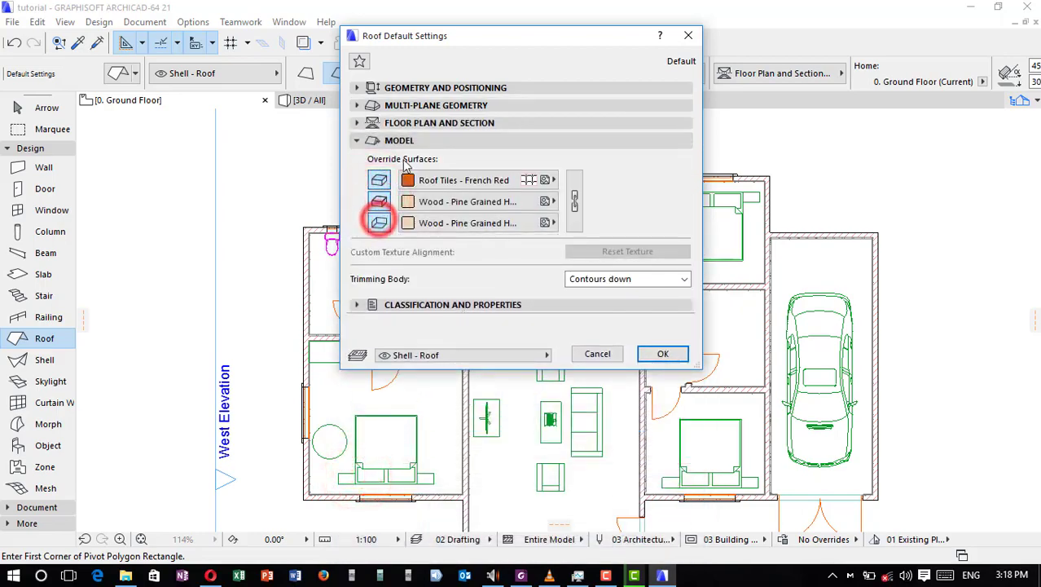
left_click(681, 359)
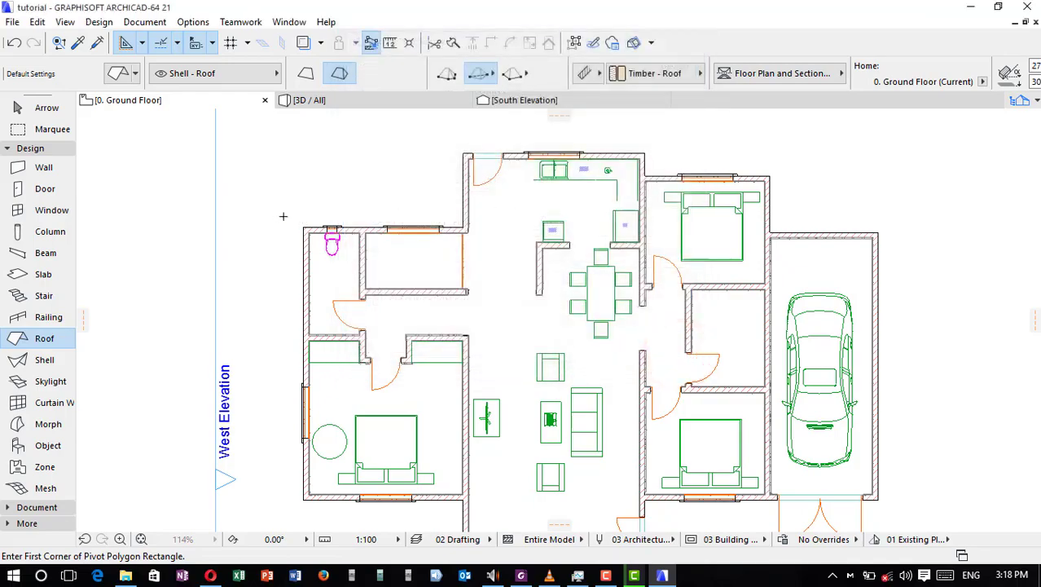
scroll(287, 228, "up", 2)
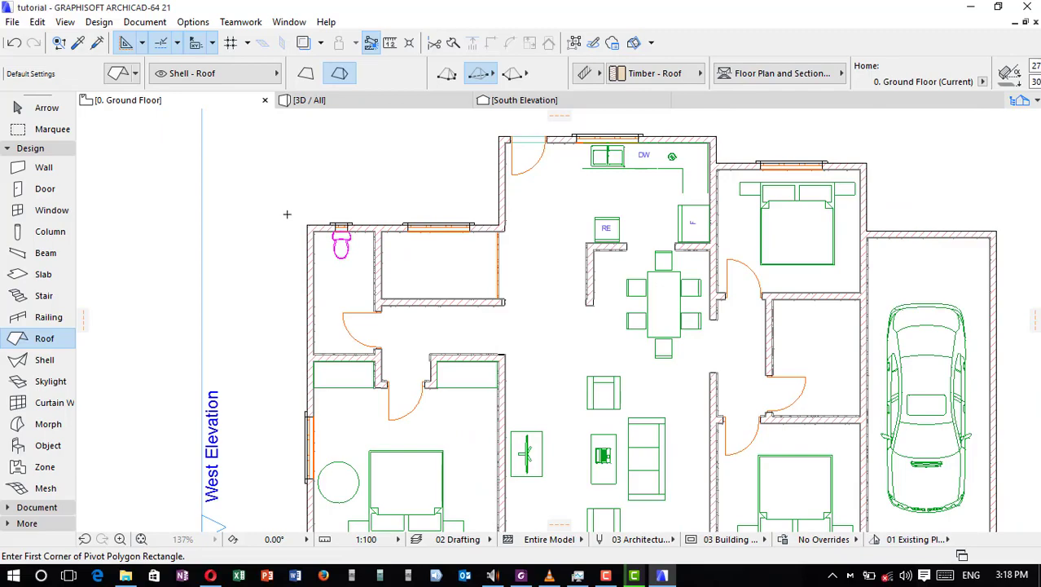
scroll(383, 169, "down", 3)
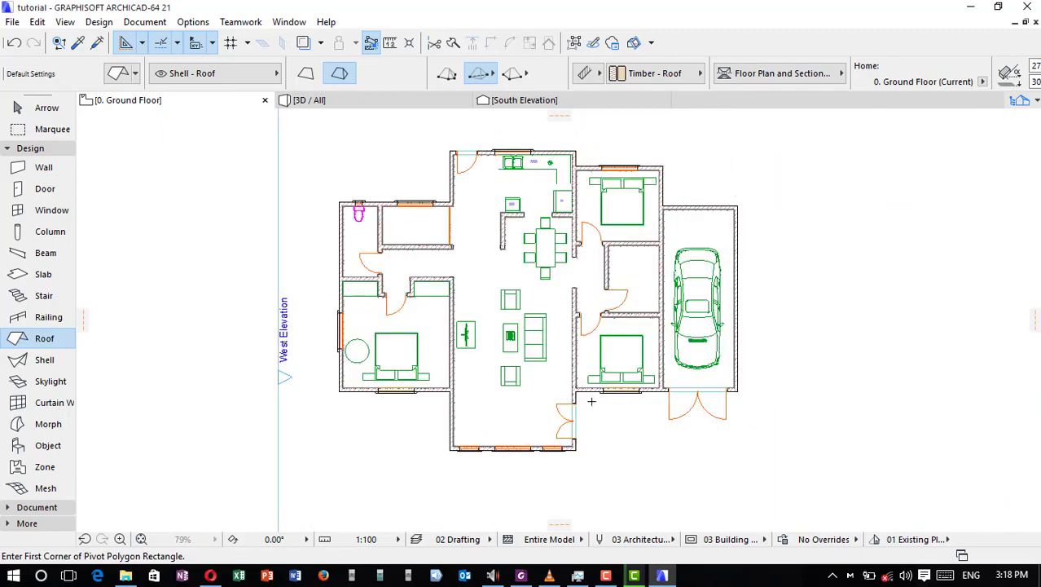
scroll(333, 201, "up", 3)
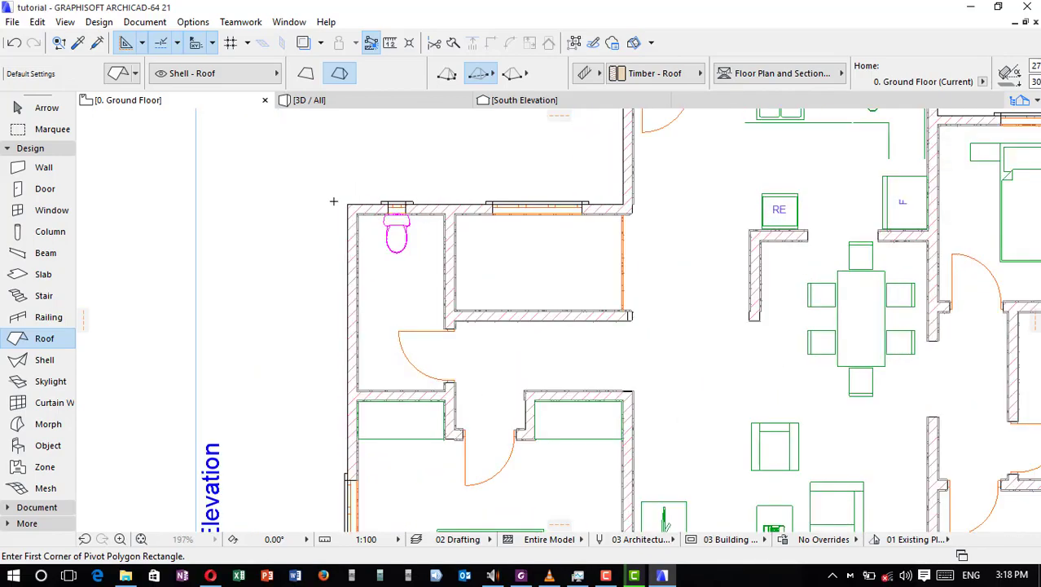
scroll(334, 202, "up", 3)
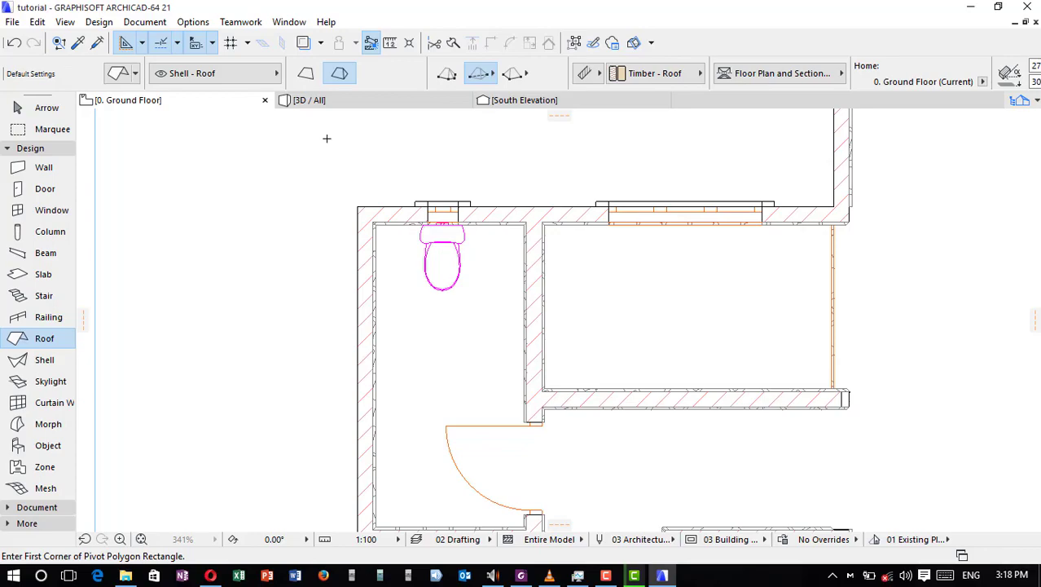
left_click(38, 22)
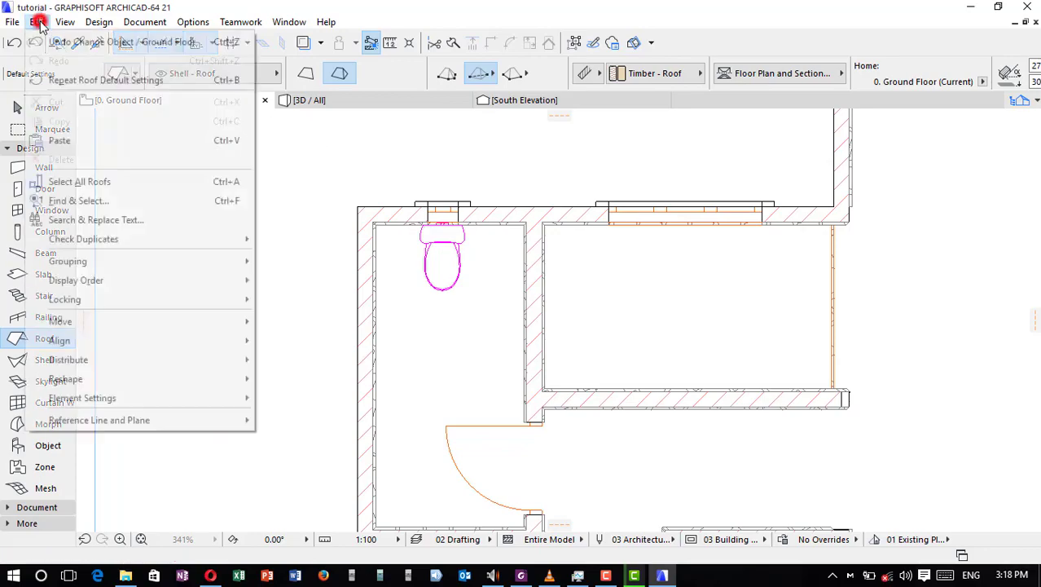
mouse_move(67, 261)
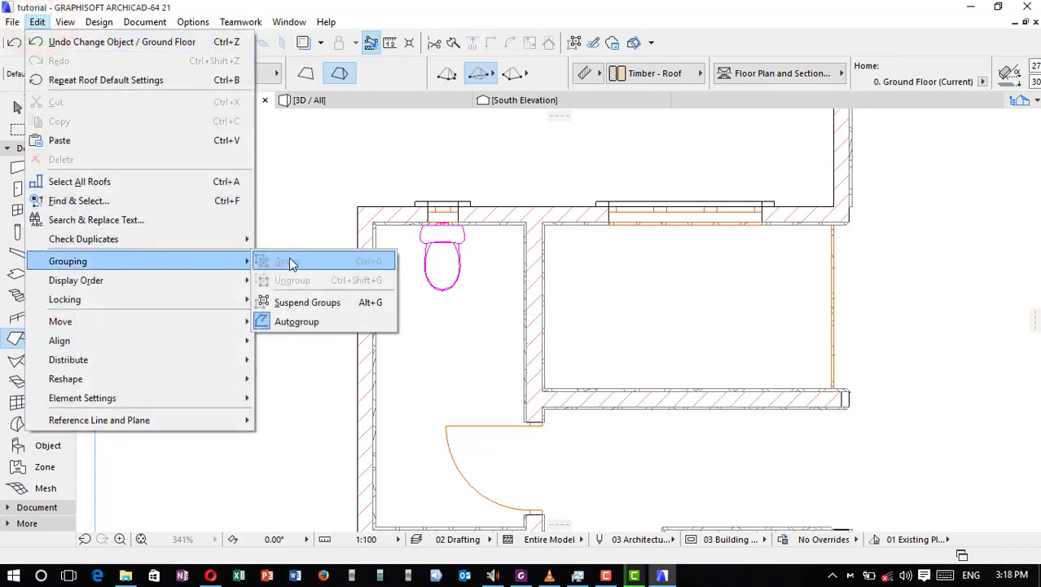
key("Escape")
key("Escape")
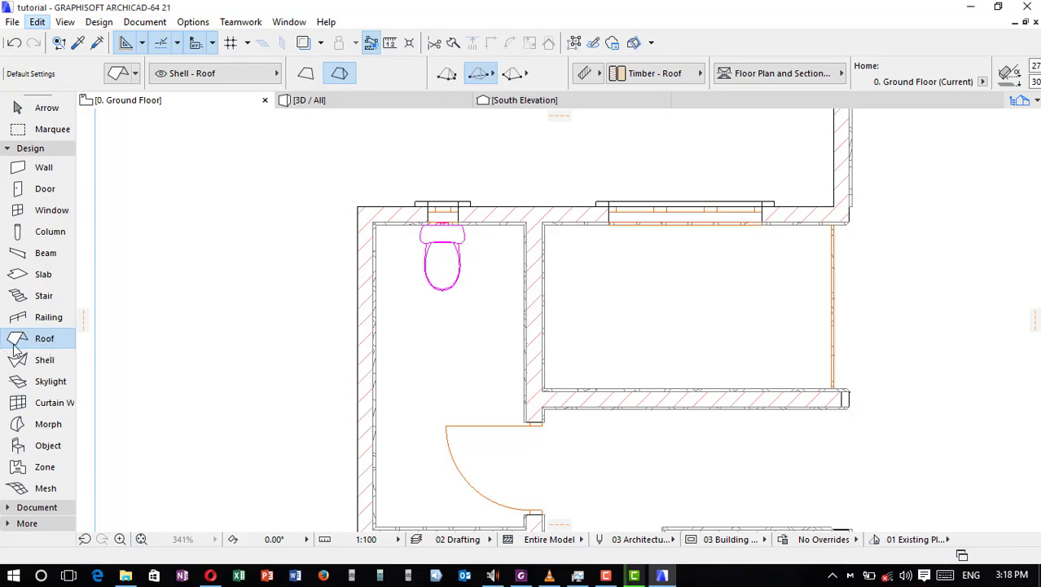
key("alt+space")
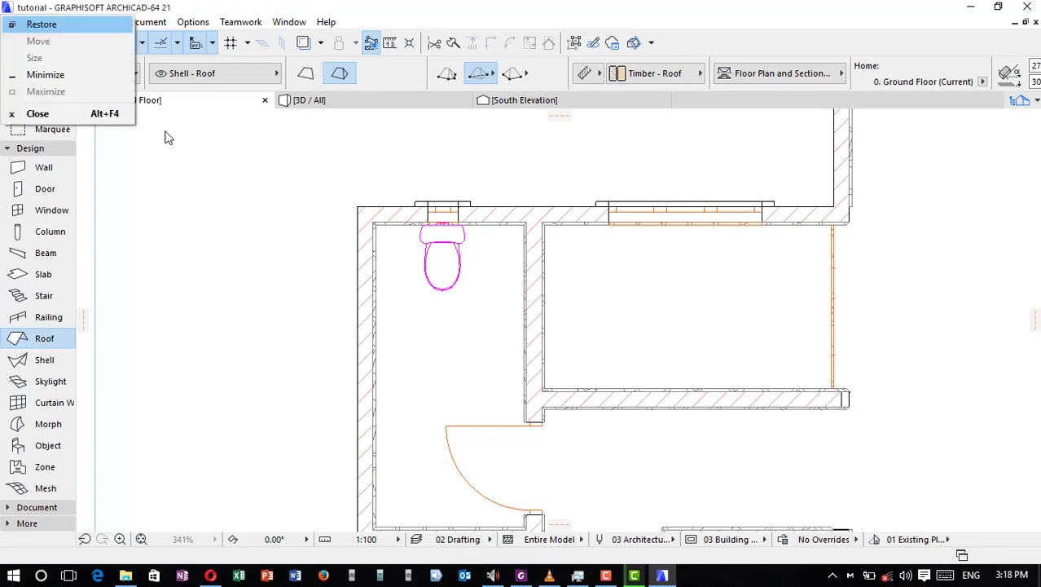
left_click(297, 178)
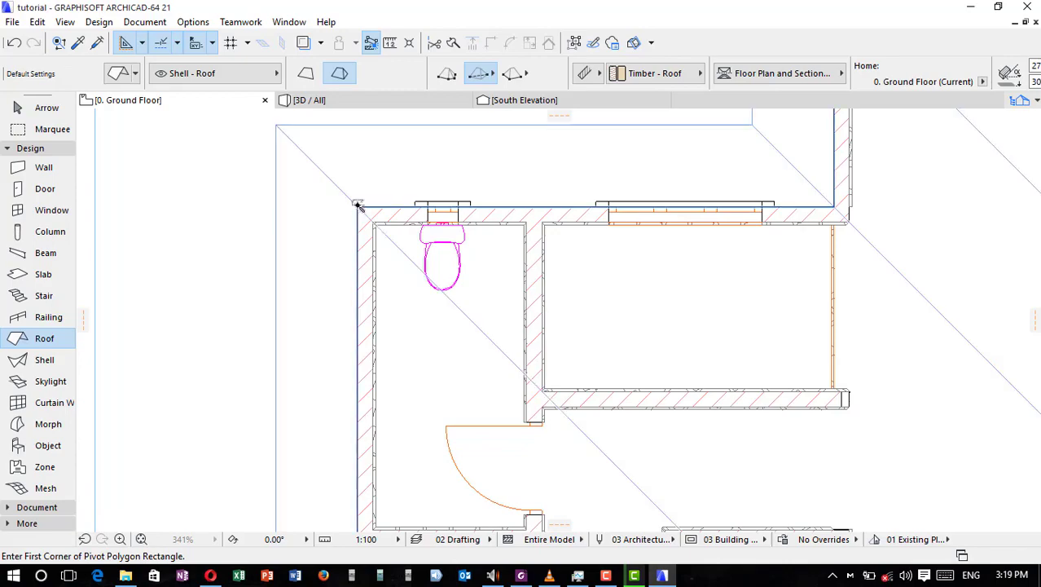
Magic-wand a hipped roof around the outer walls from the wall corner.
left_click(358, 206)
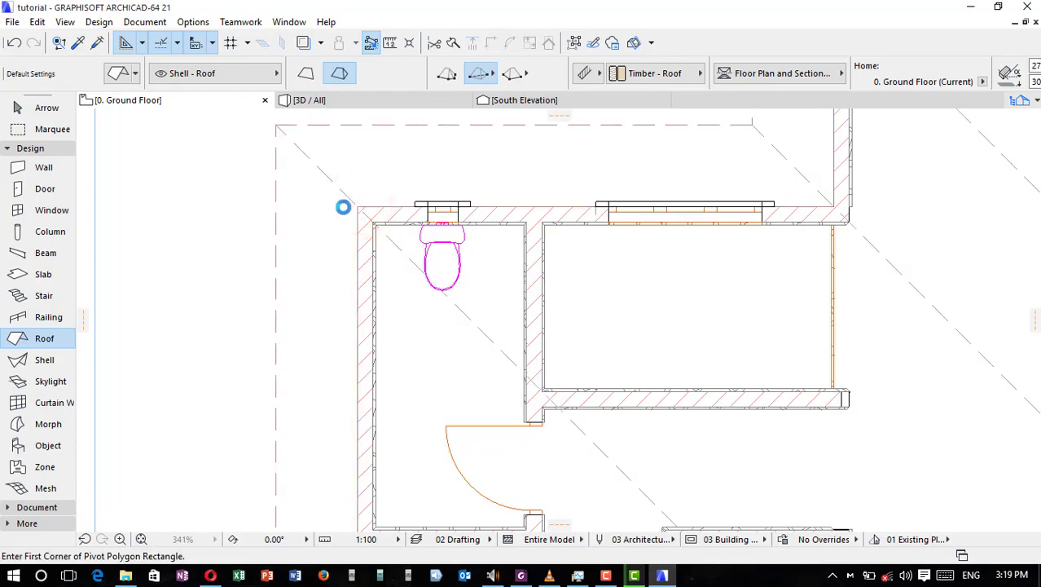
scroll(343, 207, "down", 4)
scroll(327, 243, "down", 3)
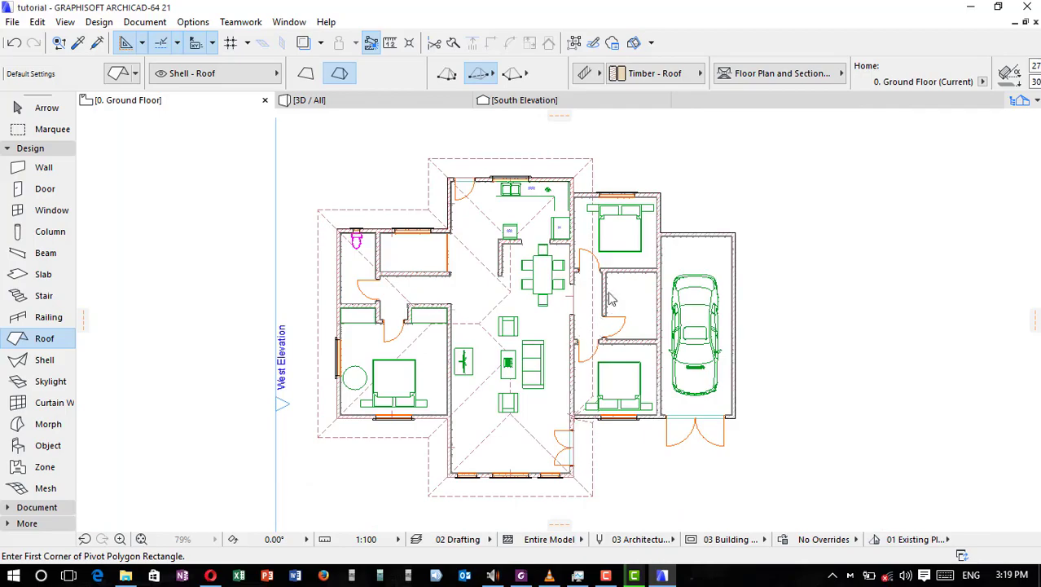
scroll(607, 279, "up", 3)
scroll(529, 244, "down", 3)
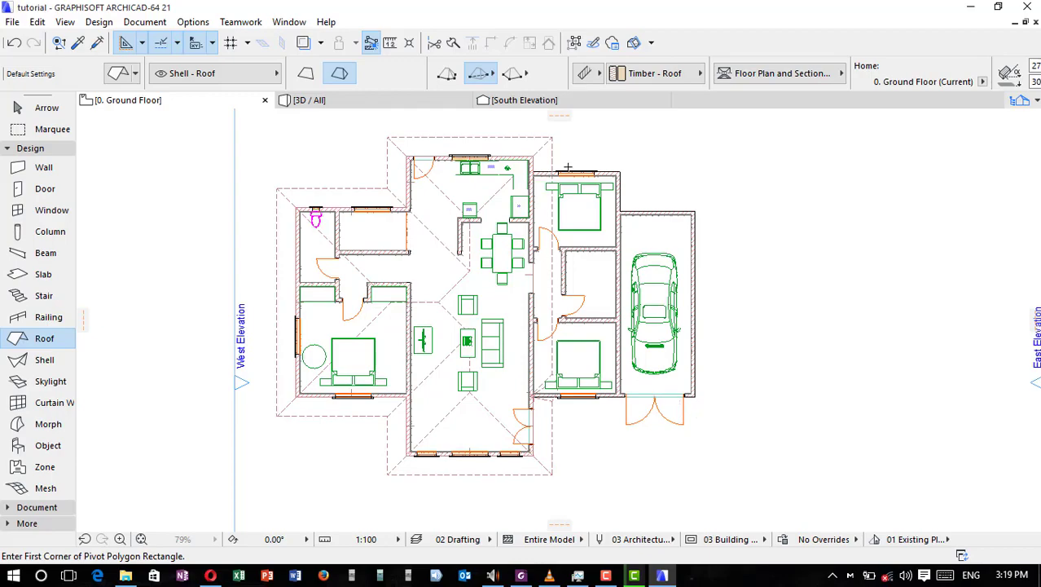
Select the newly created roof and delete it.
key("Escape")
left_click(554, 138)
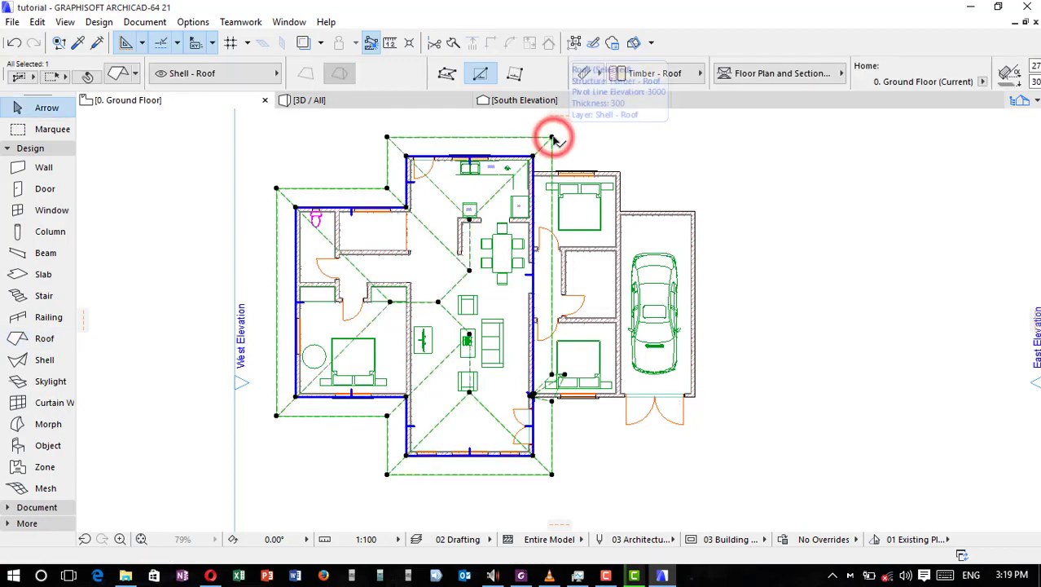
key("Delete")
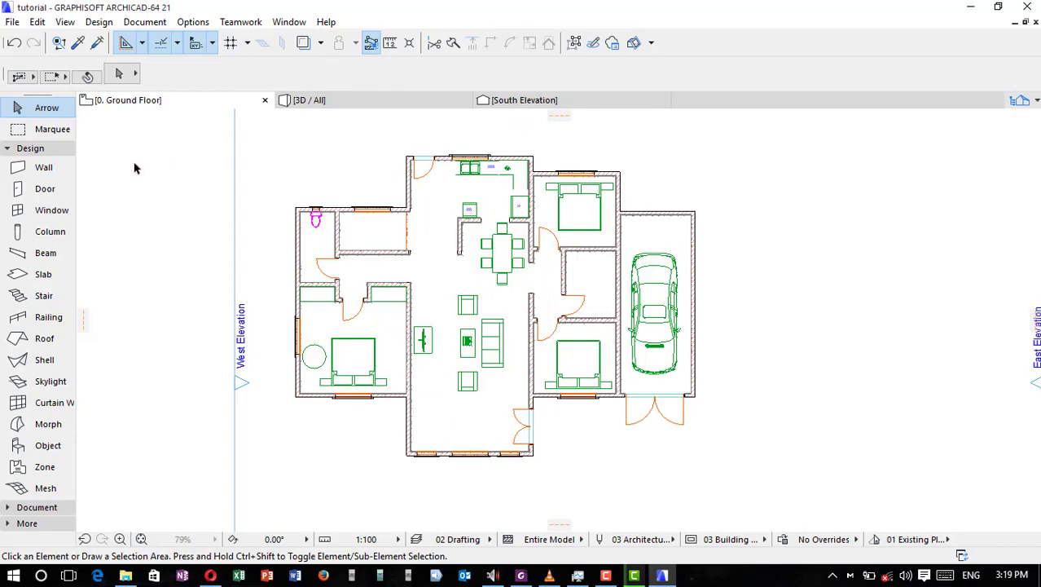
Choose the Roof tool's Complex Roof method and confirm the 27.50° pitch defaults.
left_click(40, 338)
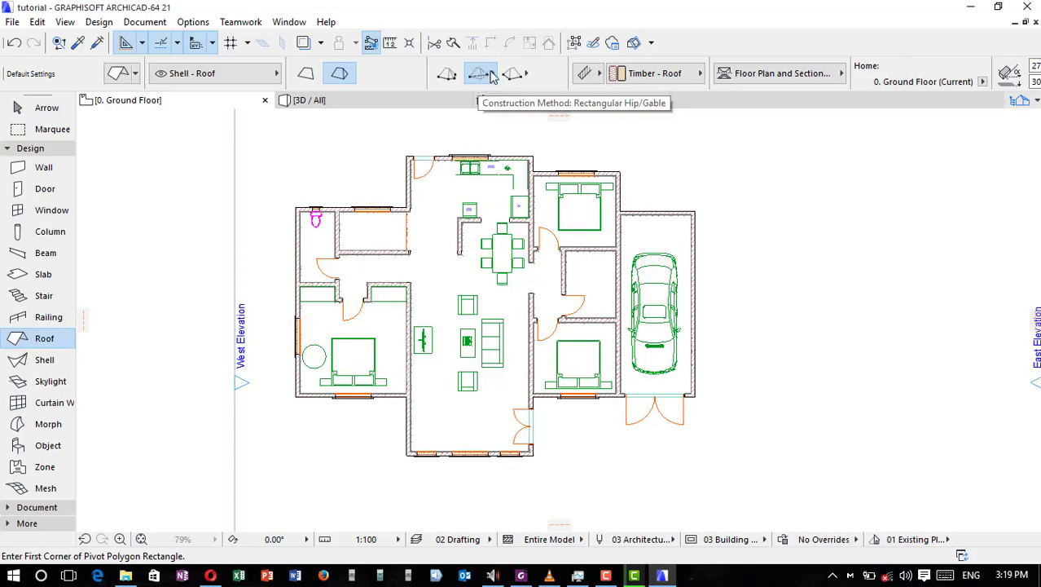
left_click(447, 73)
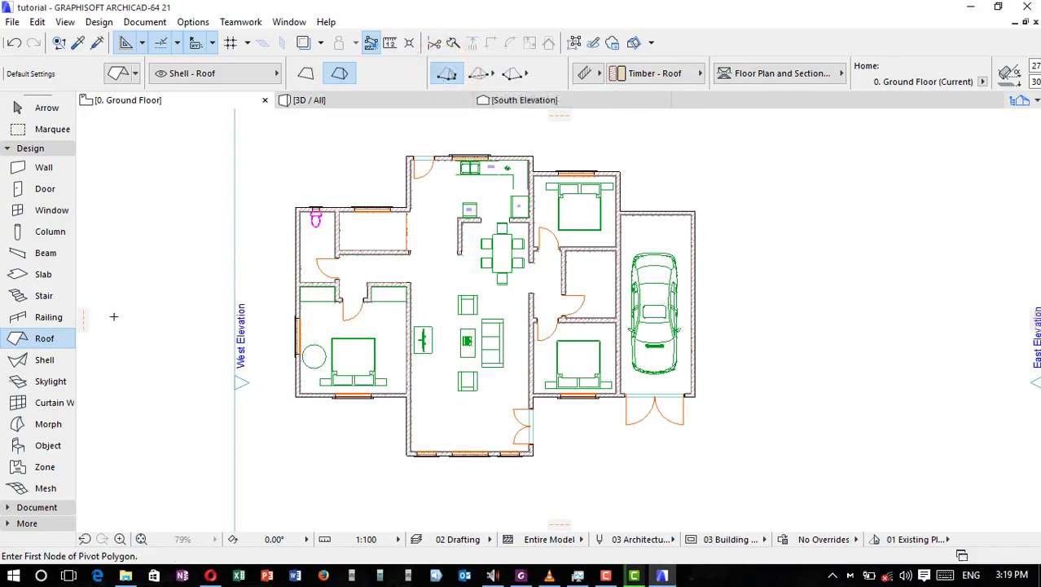
double_click(43, 338)
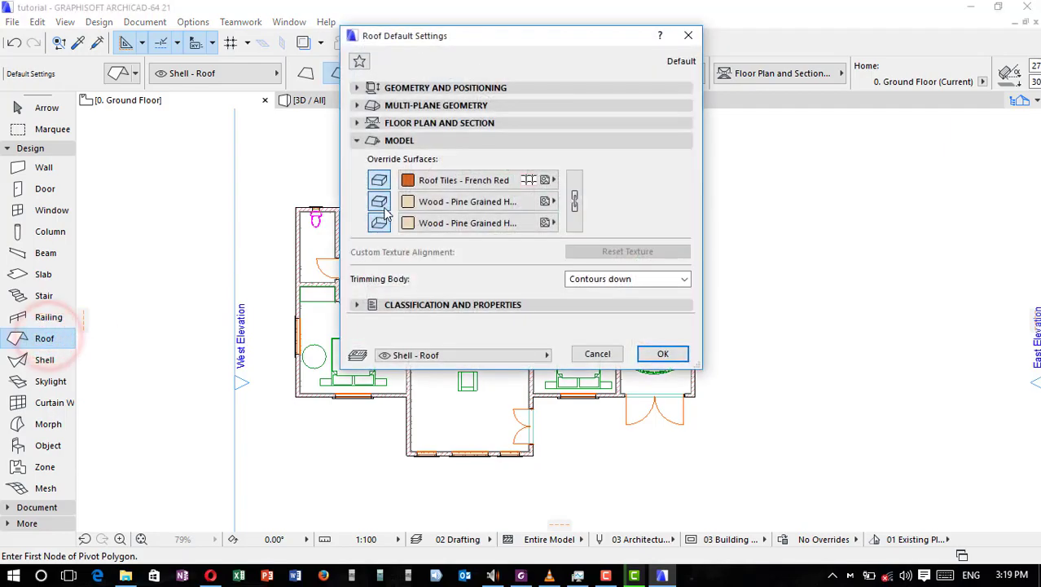
left_click(440, 89)
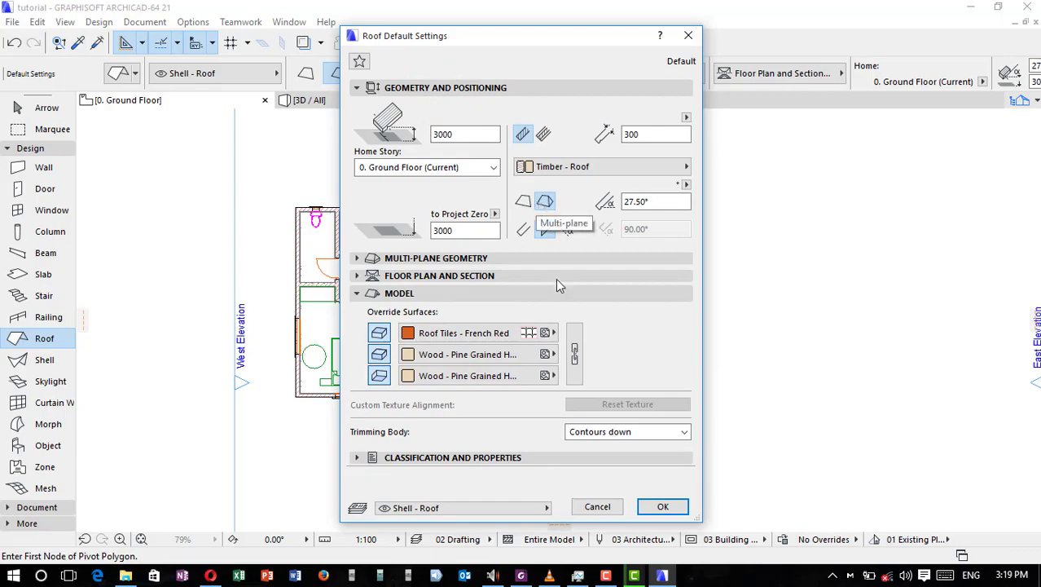
left_click(661, 506)
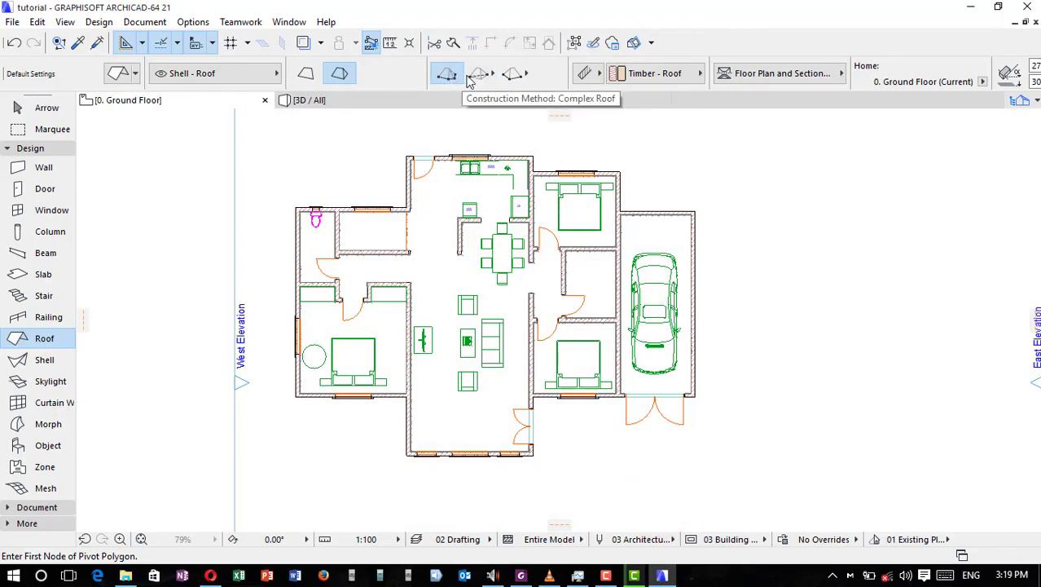
left_click(489, 74)
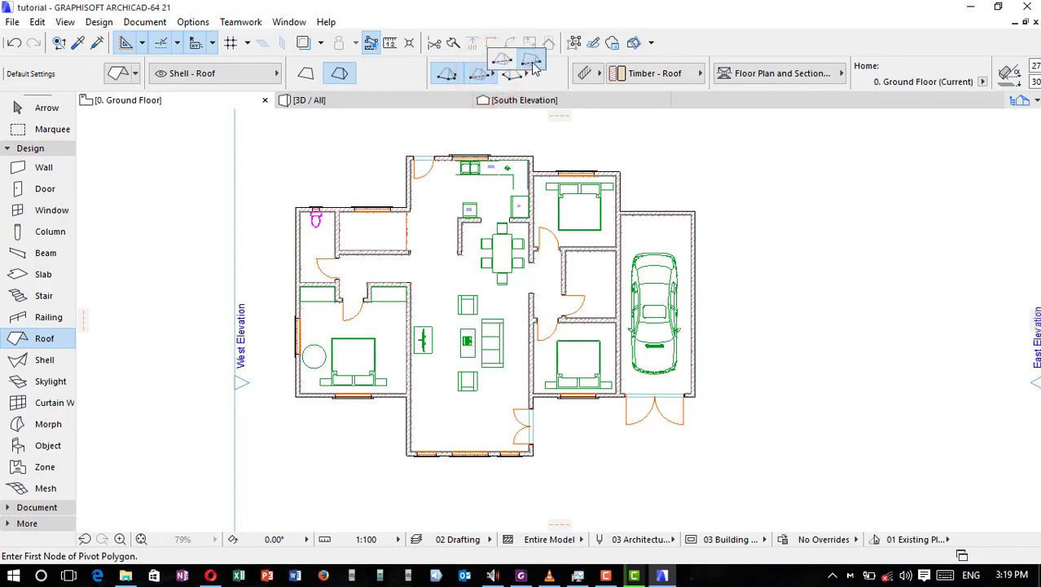
left_click(449, 76)
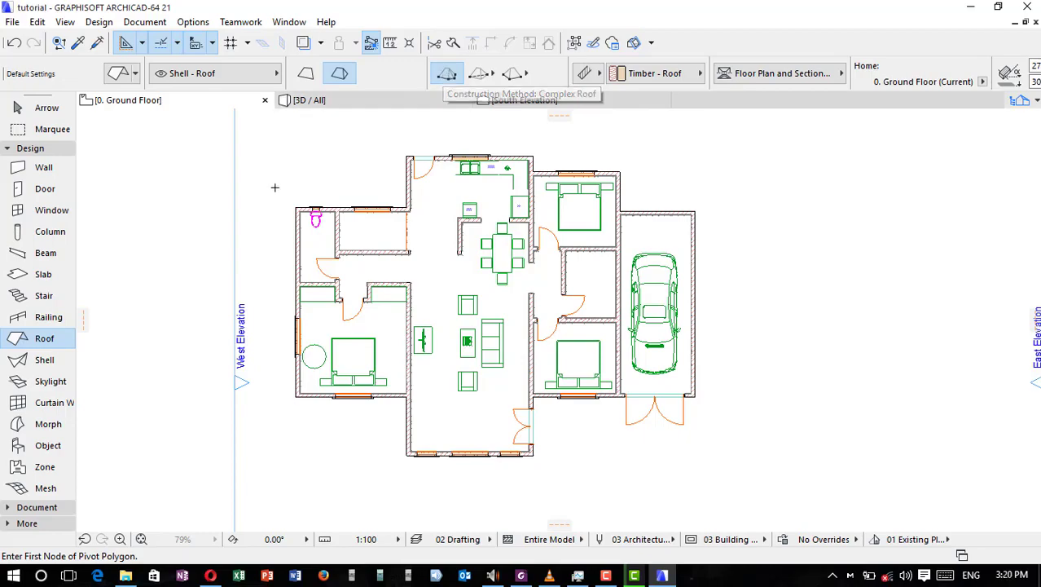
Start the roof outline at the top-left corner, tracing the stepped and bedroom wall corners.
scroll(274, 187, "up", 5)
scroll(313, 206, "up", 5)
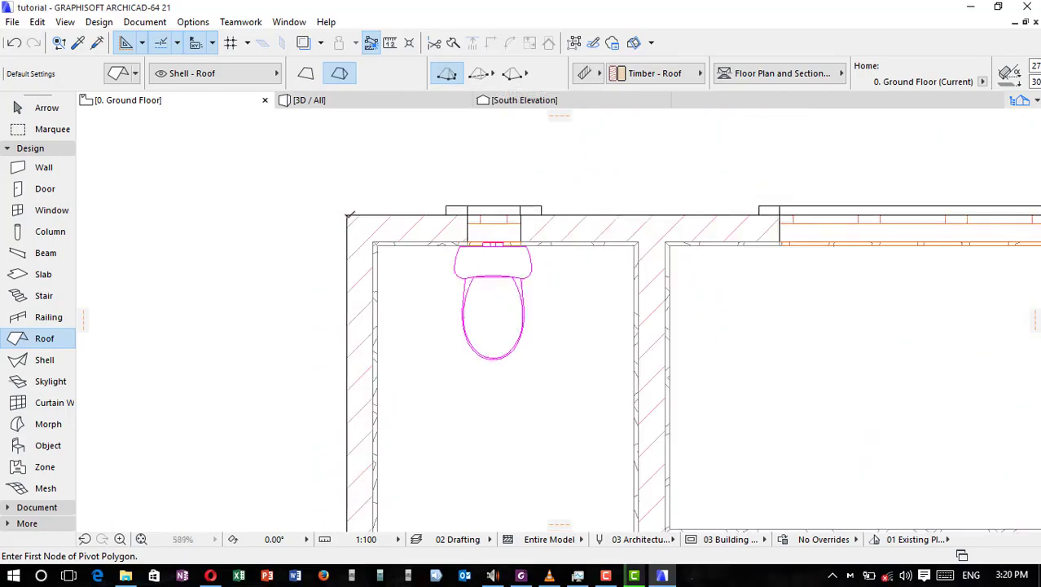
left_click(347, 215)
scroll(395, 233, "down", 5)
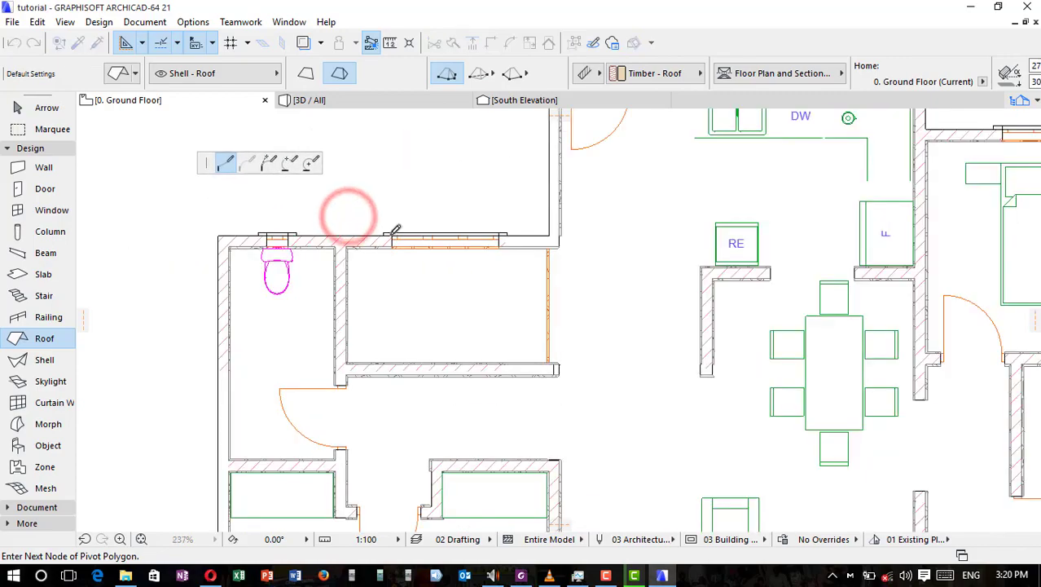
scroll(539, 253, "up", 4)
left_click(537, 254)
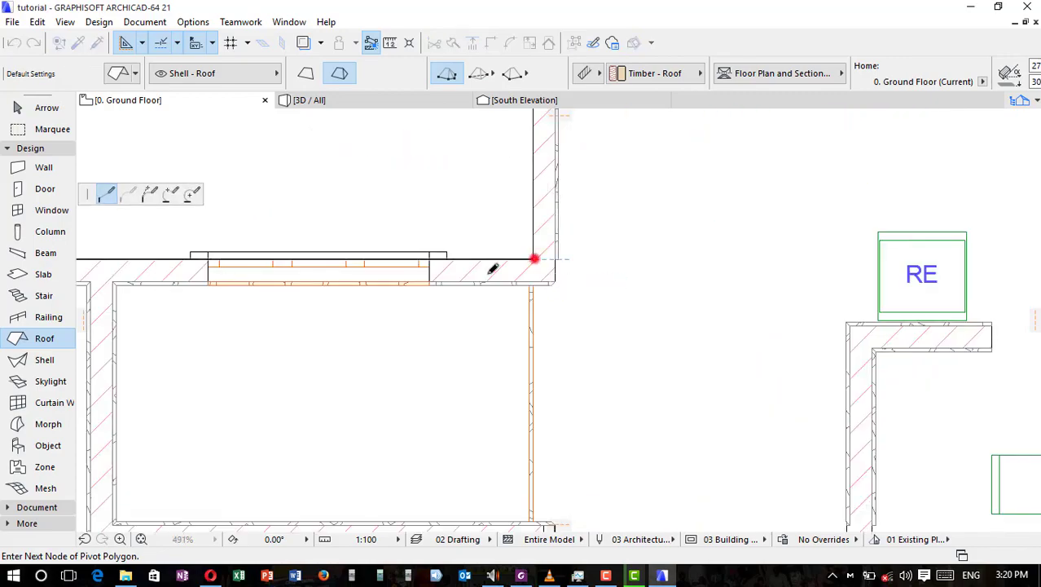
scroll(536, 254, "down", 4)
scroll(406, 269, "up", 4)
scroll(406, 269, "up", 2)
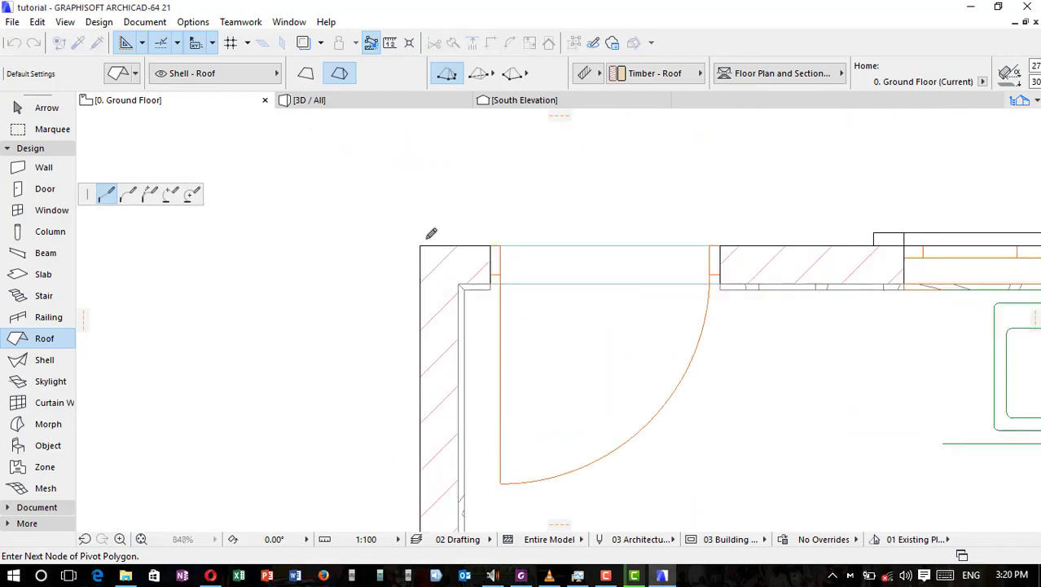
left_click(422, 244)
scroll(328, 246, "down", 3)
scroll(418, 261, "down", 2)
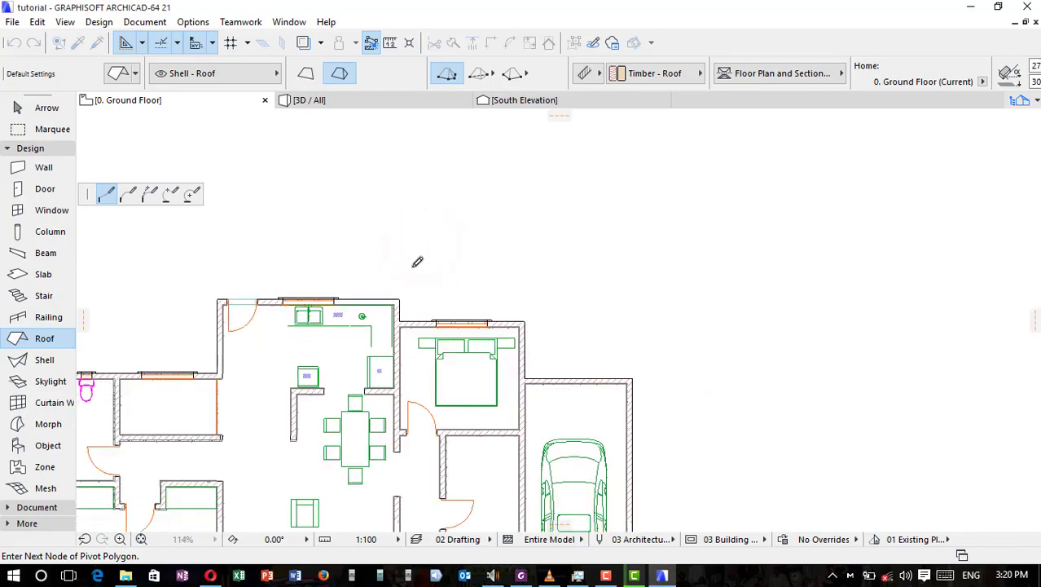
scroll(408, 320, "up", 4)
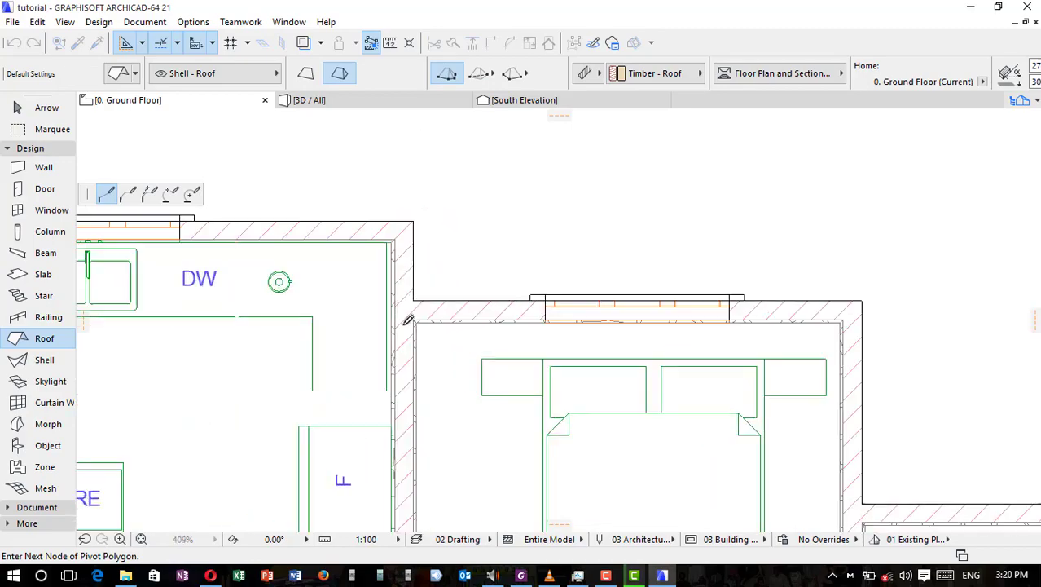
left_click(414, 220)
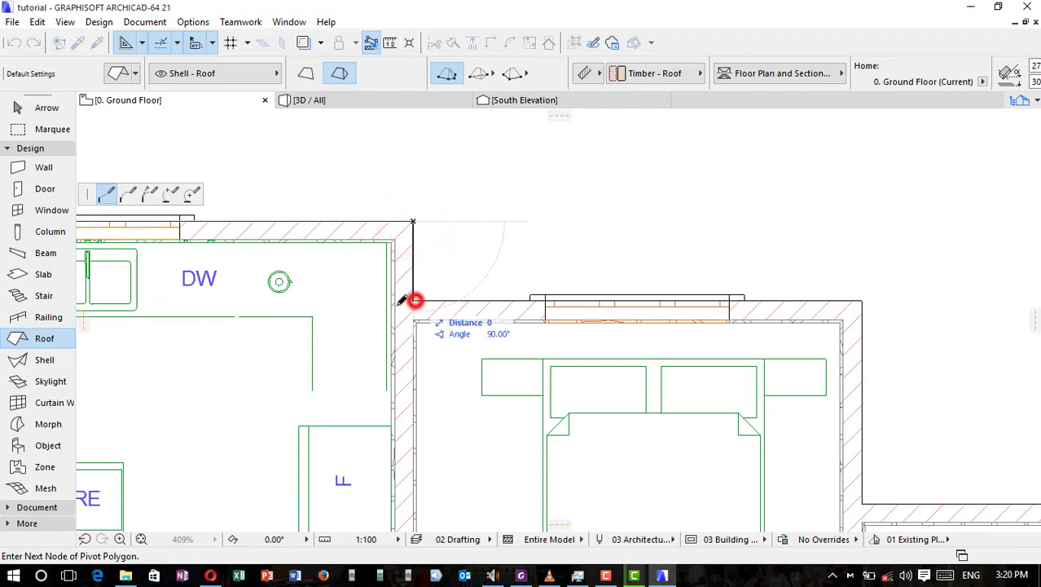
scroll(415, 301, "down", 2)
scroll(366, 326, "up", 3)
scroll(516, 274, "up", 3)
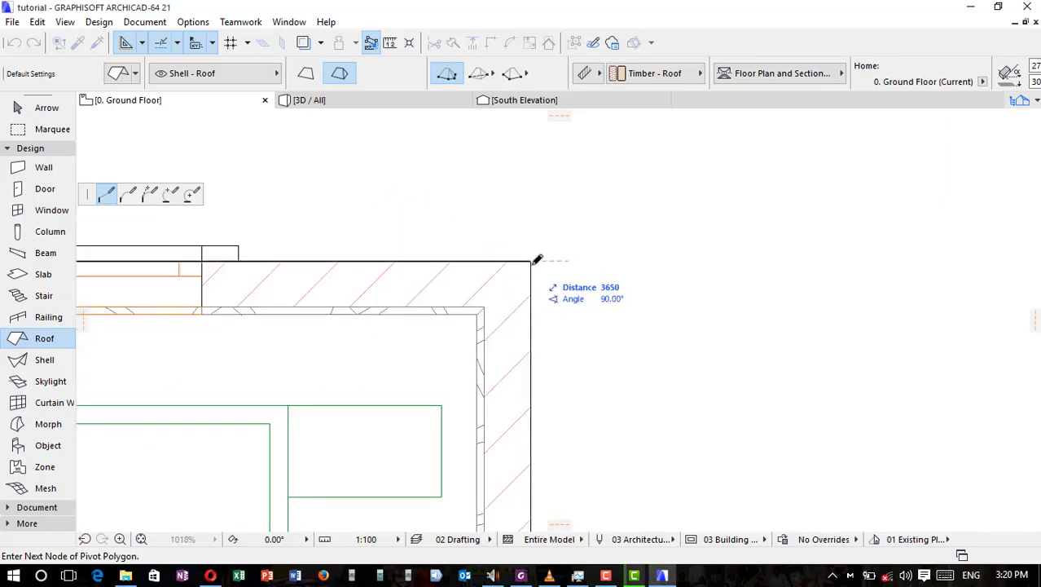
left_click(533, 260)
scroll(513, 182, "down", 3)
scroll(519, 275, "up", 2)
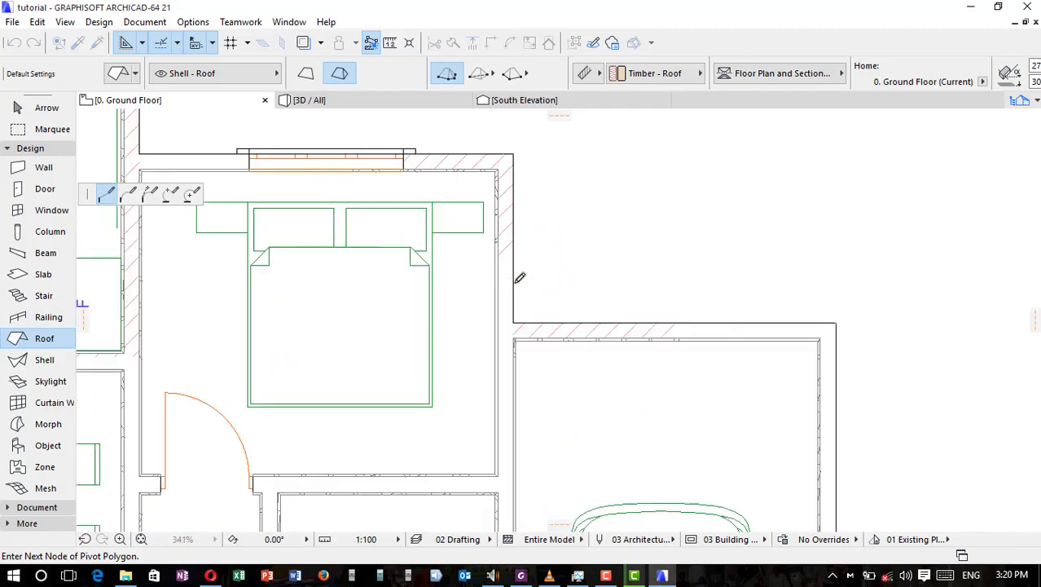
scroll(516, 326, "up", 2)
scroll(515, 326, "up", 2)
Continue the outline through the inner corner, garage corner and entrance-side wall corners.
left_click(516, 362)
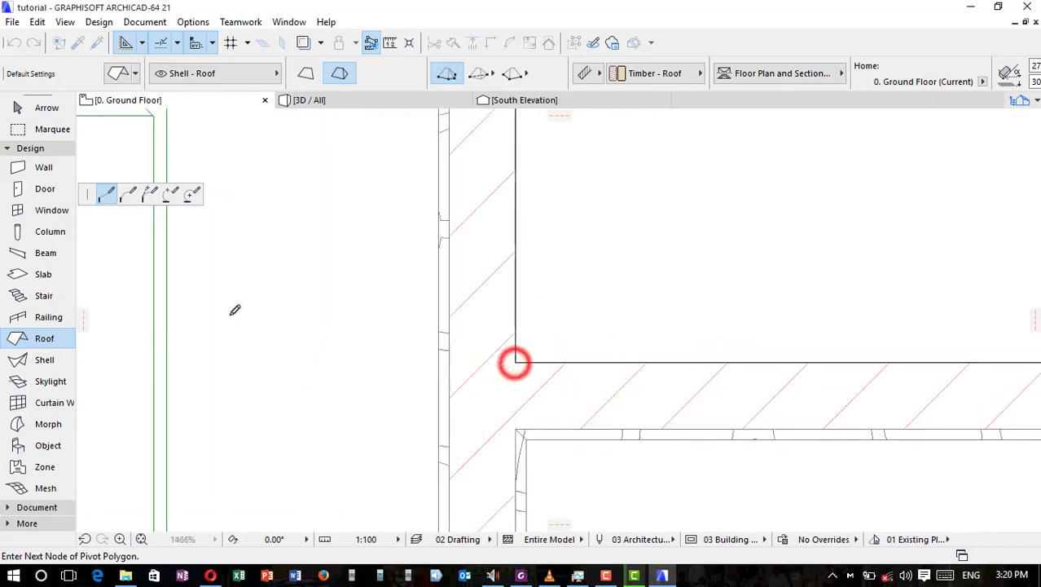
scroll(234, 318, "down", 3)
scroll(662, 295, "down", 2)
scroll(539, 295, "up", 2)
scroll(512, 292, "up", 2)
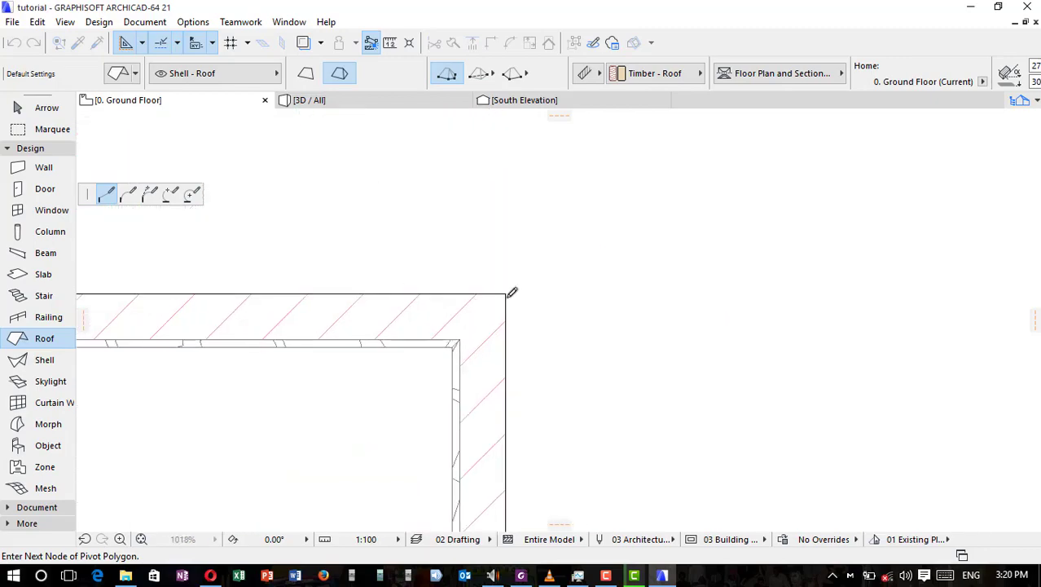
left_click(506, 292)
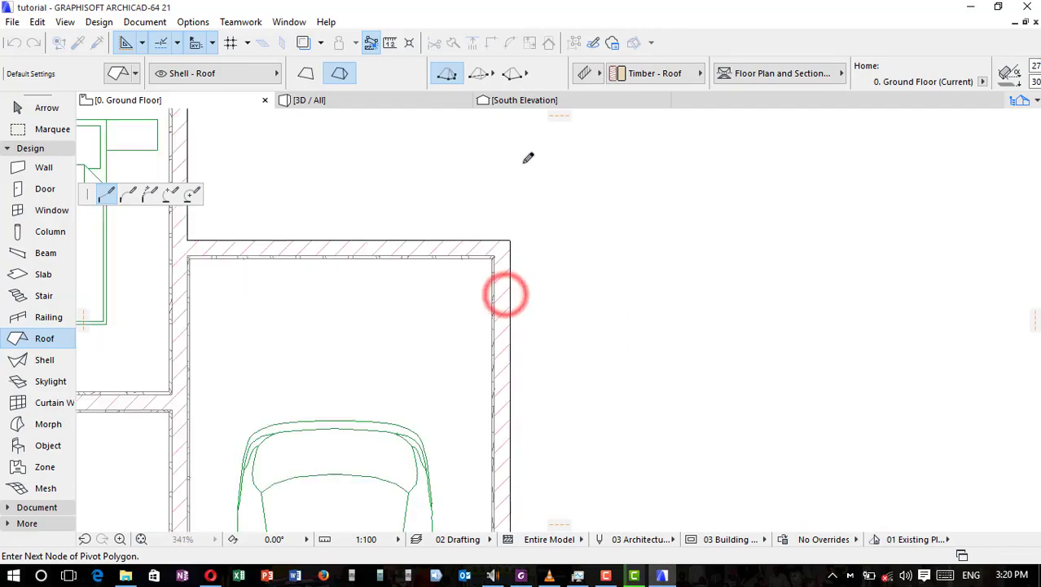
scroll(528, 158, "down", 3)
scroll(549, 410, "up", 2)
scroll(581, 404, "up", 1)
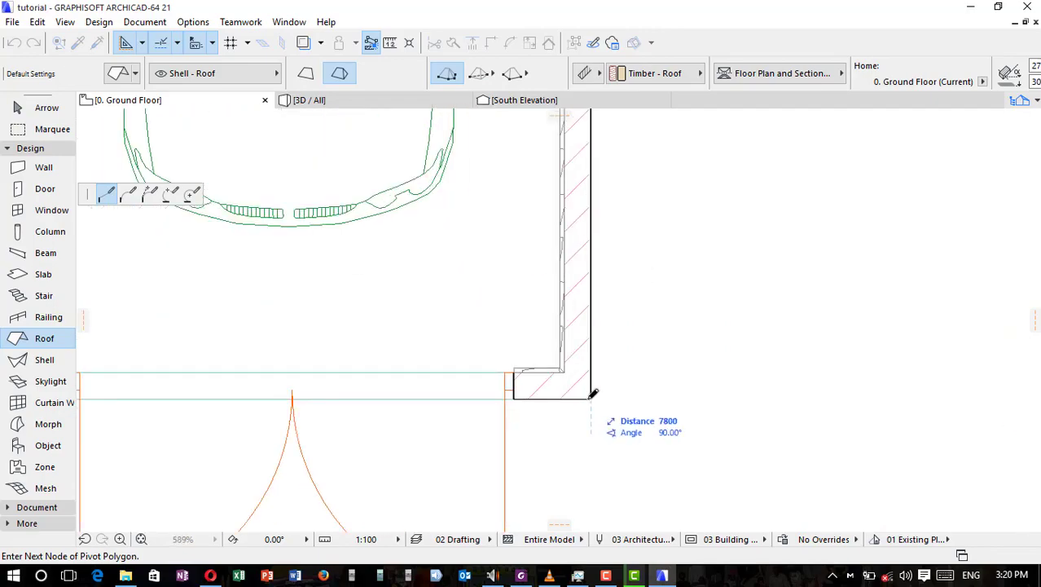
scroll(591, 397, "down", 1)
scroll(570, 416, "down", 2)
scroll(326, 388, "up", 2)
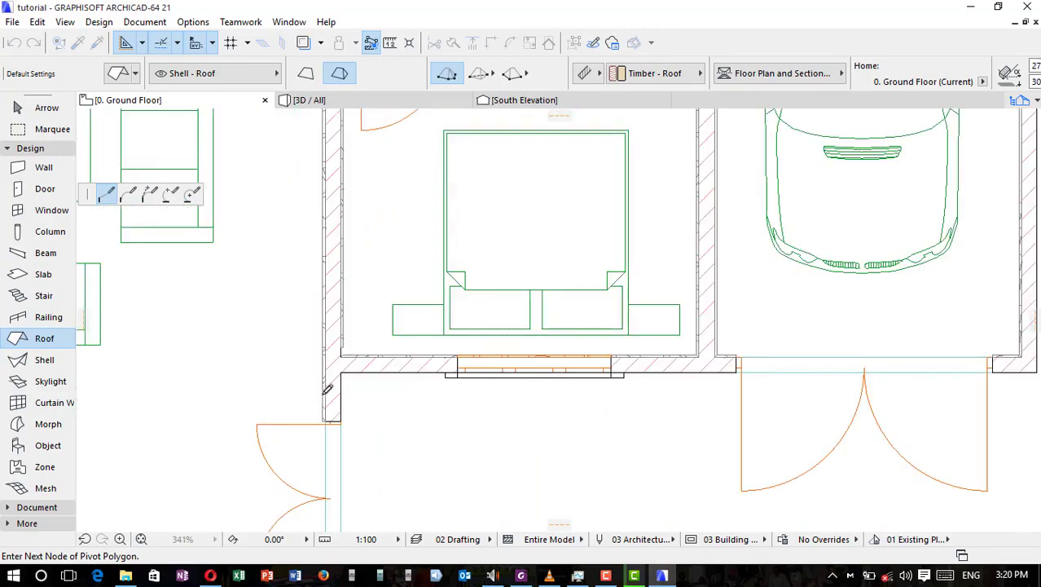
scroll(364, 353, "up", 2)
left_click(367, 337)
scroll(367, 338, "down", 2)
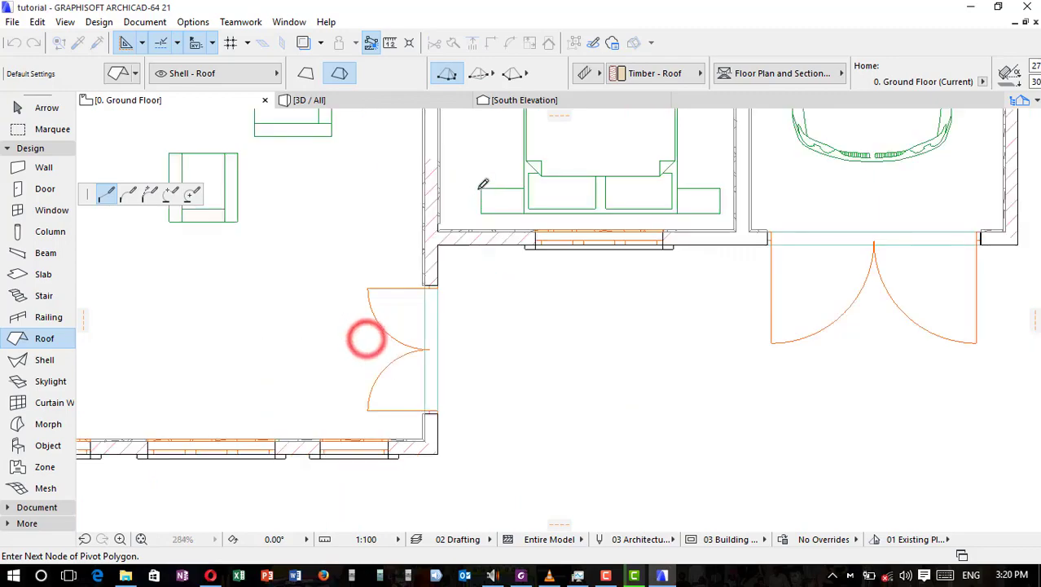
scroll(442, 444, "up", 3)
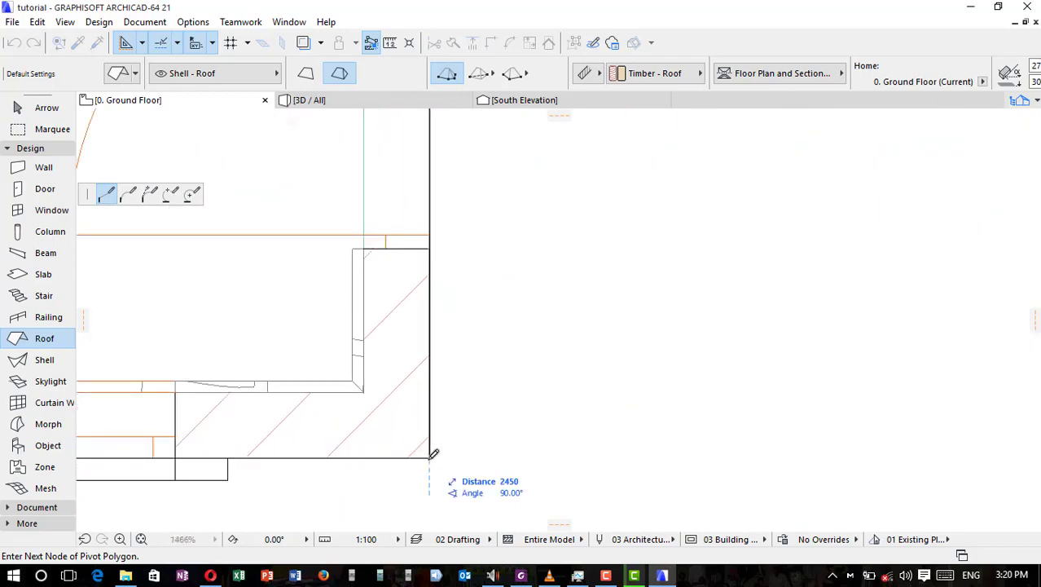
left_click(430, 457)
scroll(758, 345, "down", 3)
scroll(393, 337, "down", 3)
scroll(423, 351, "up", 3)
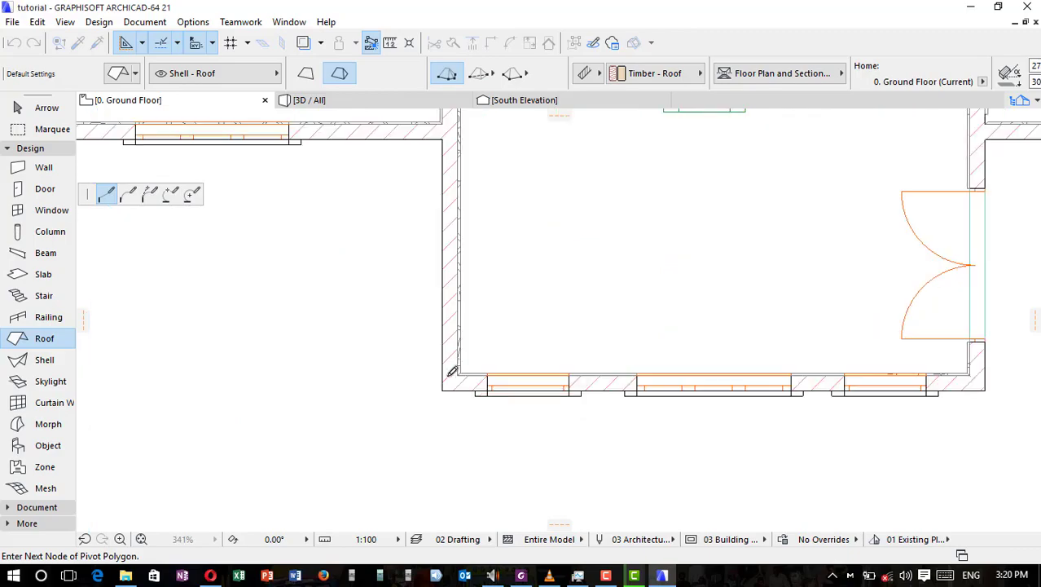
scroll(432, 408, "up", 2)
Finish the outline at the living area and bottom-left corners, closing it at the start.
left_click(429, 418)
scroll(453, 407, "down", 3)
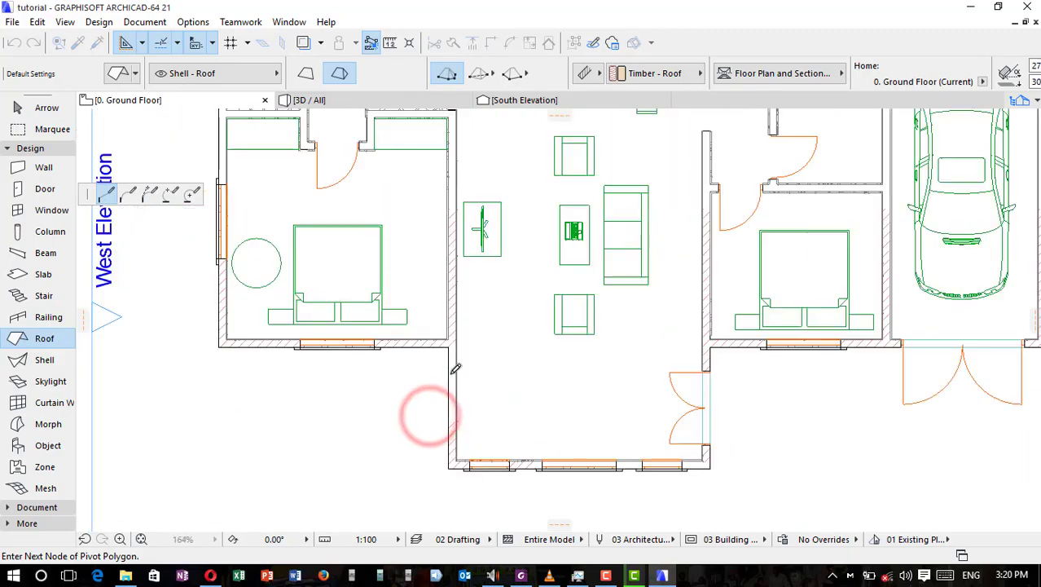
scroll(442, 360, "up", 2)
scroll(463, 315, "up", 2)
left_click(458, 316)
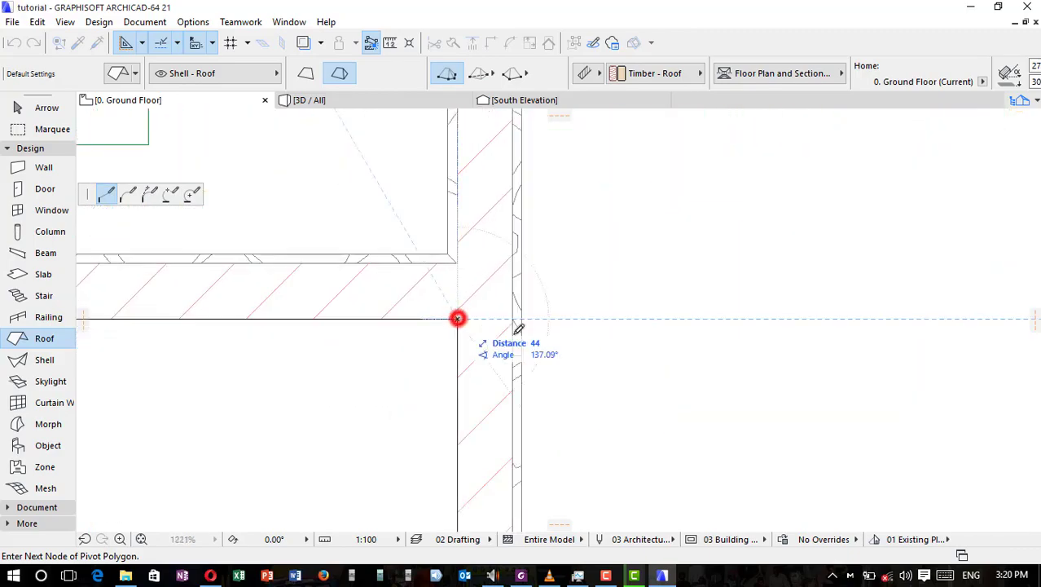
scroll(458, 316, "down", 2)
scroll(440, 318, "down", 2)
scroll(408, 314, "up", 2)
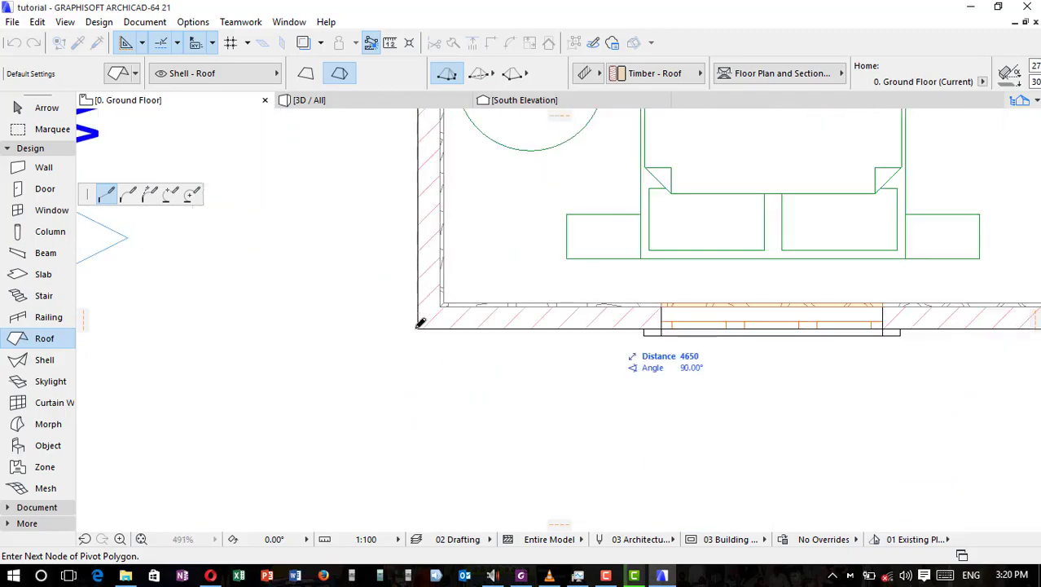
left_click(418, 327)
scroll(422, 414, "down", 5)
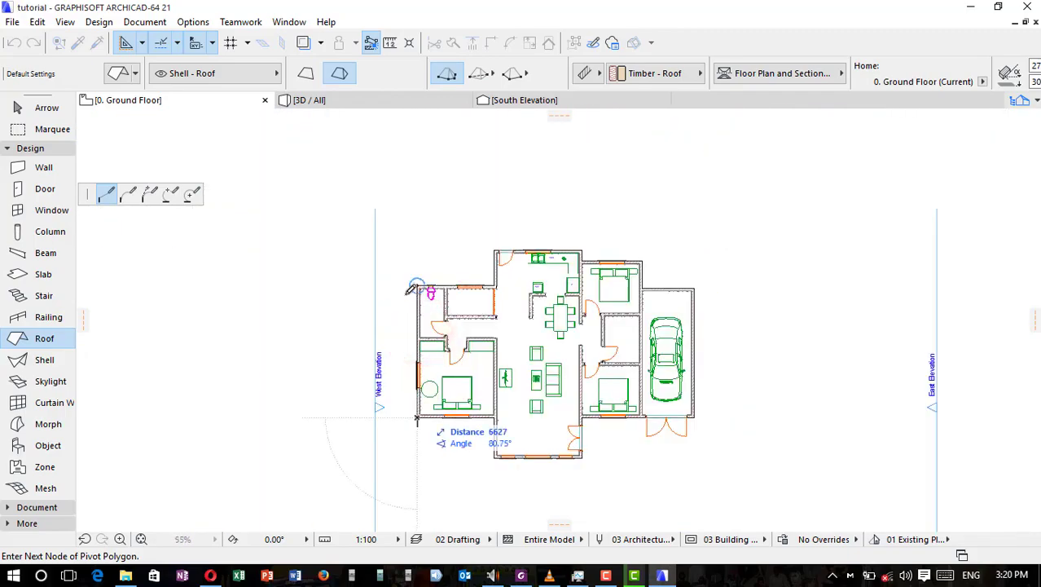
scroll(418, 283, "up", 3)
scroll(377, 265, "up", 2)
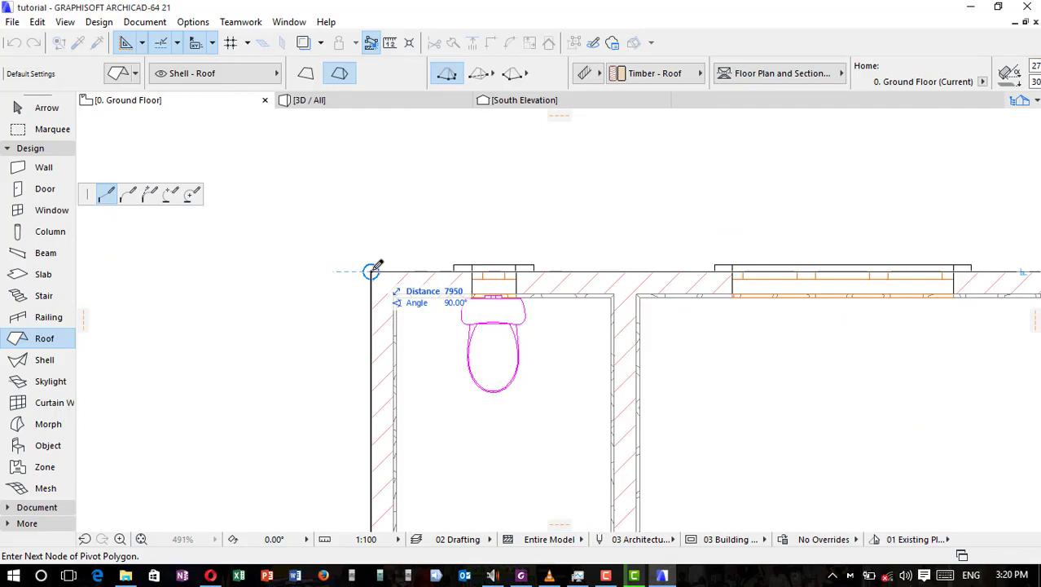
left_click(371, 269)
scroll(373, 268, "down", 1)
scroll(326, 245, "down", 4)
scroll(319, 237, "down", 2)
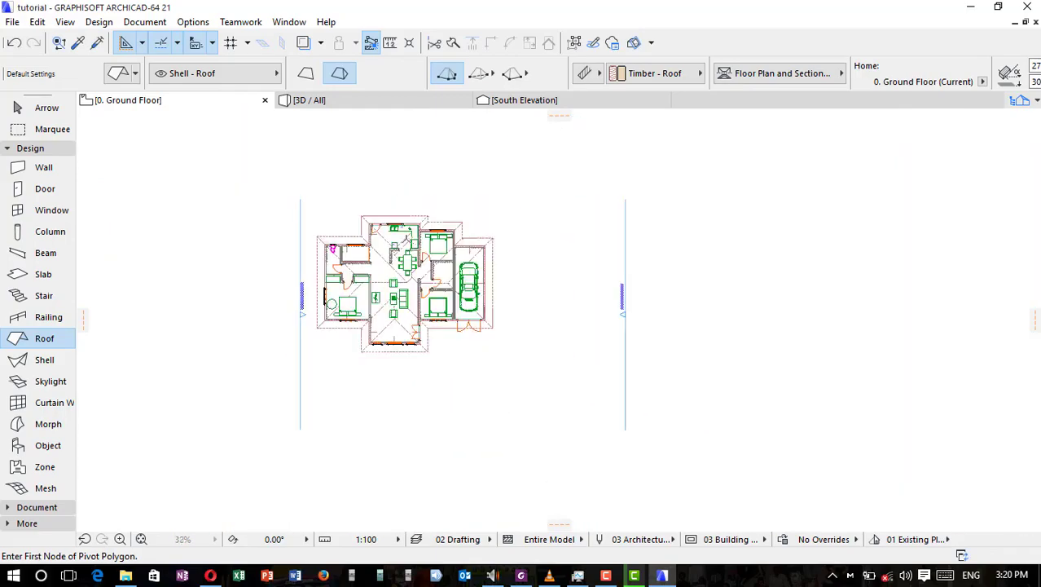
scroll(391, 310, "up", 4)
scroll(391, 310, "down", 2)
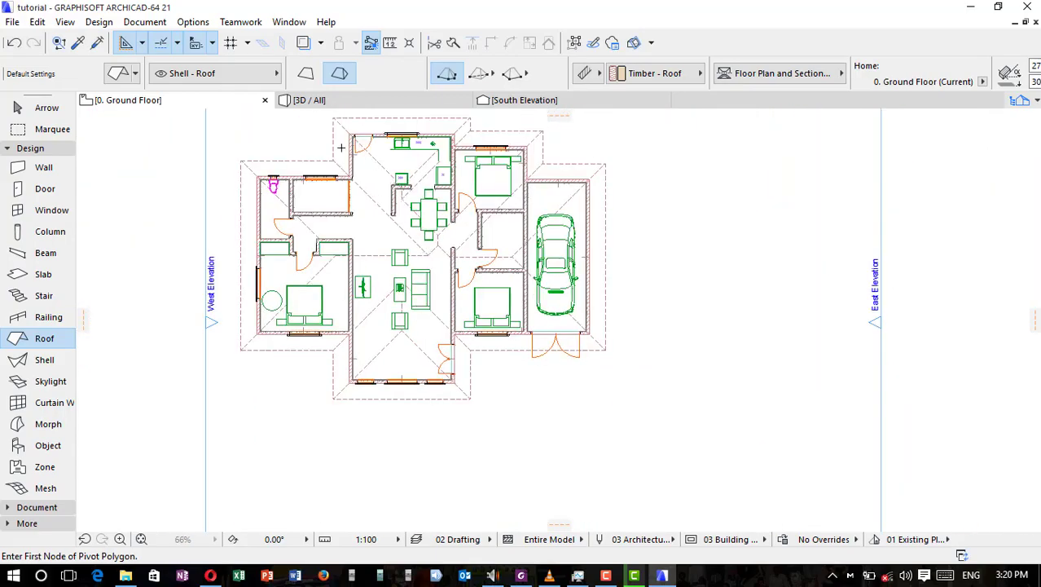
Switch to the 3D view and start 3D Explore in Fly mode.
left_click(341, 101)
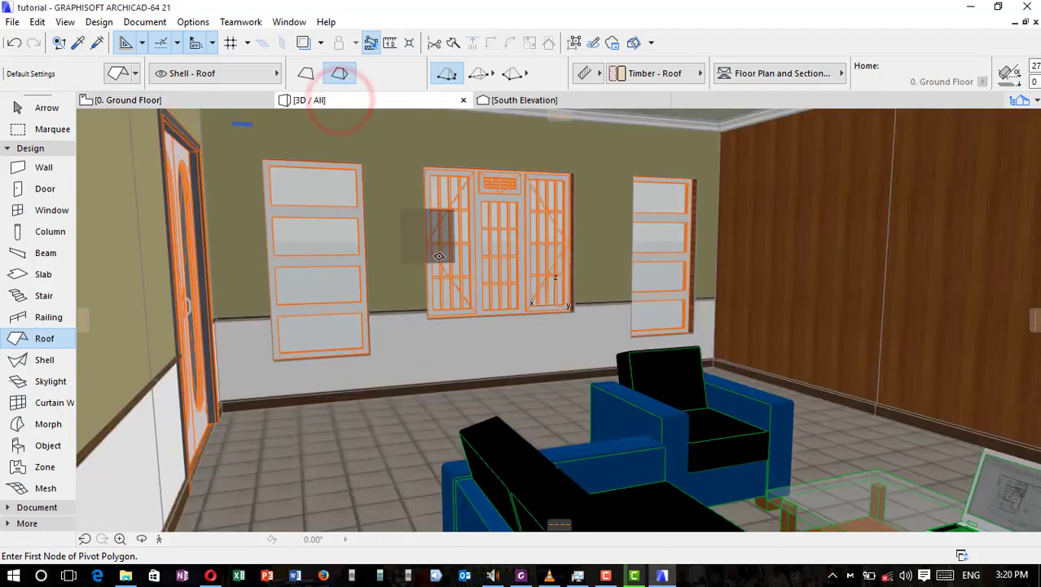
scroll(438, 255, "down", 3)
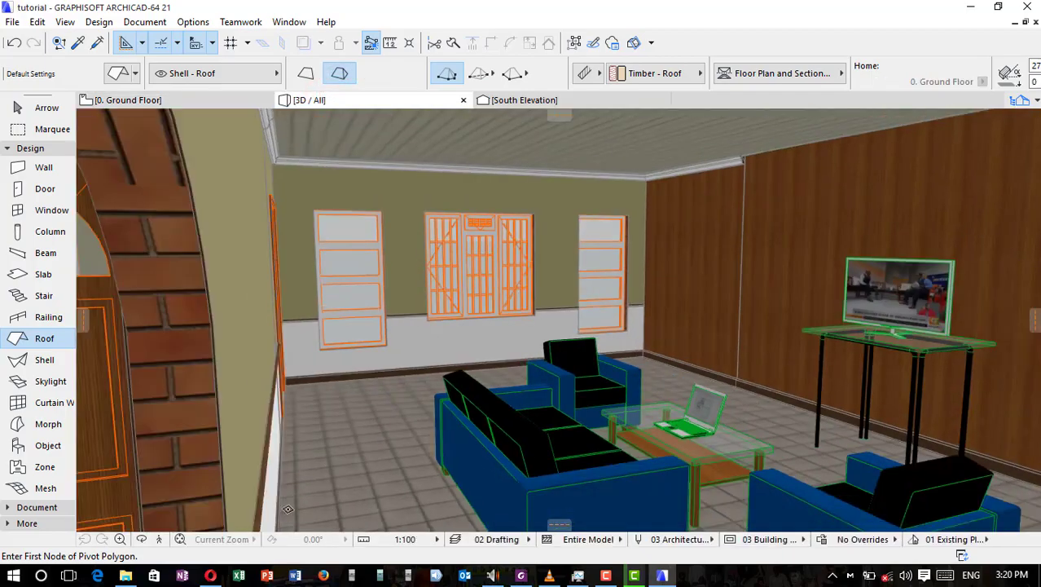
left_click(162, 540)
left_click(458, 460)
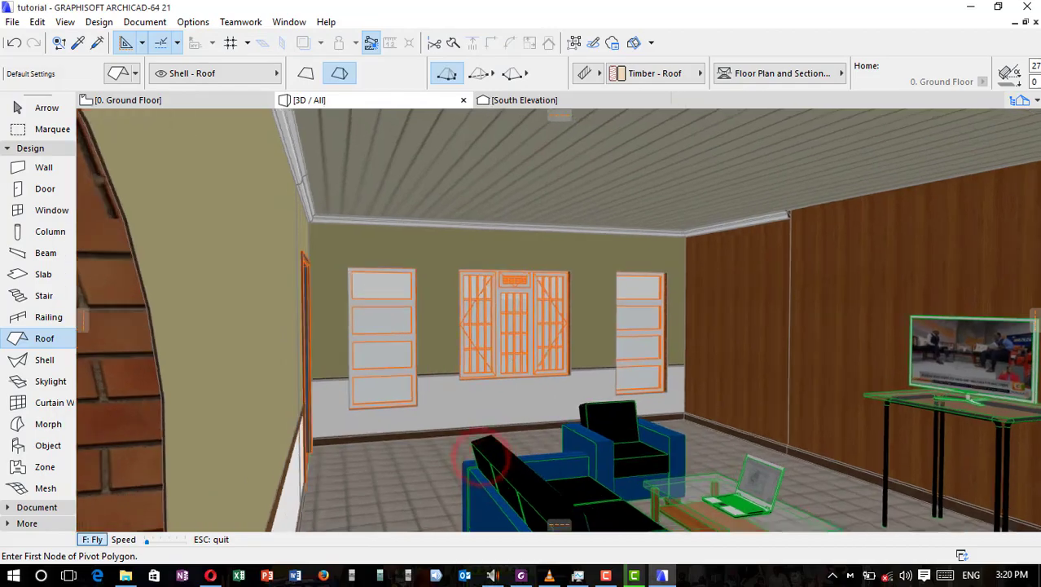
Fly around the house exterior to inspect the hipped roof and front projection, then exit.
key("Up")
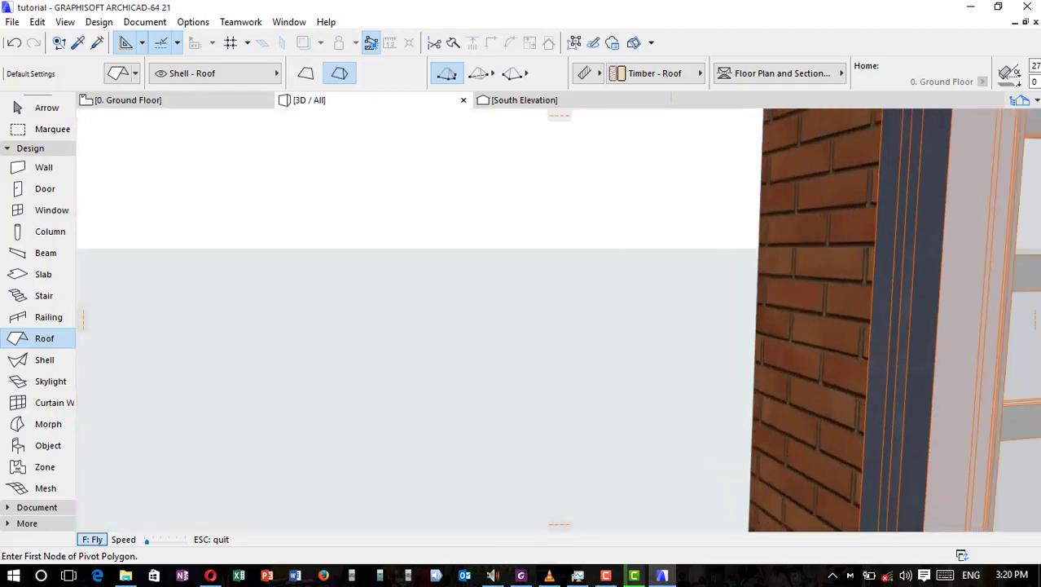
key("Down")
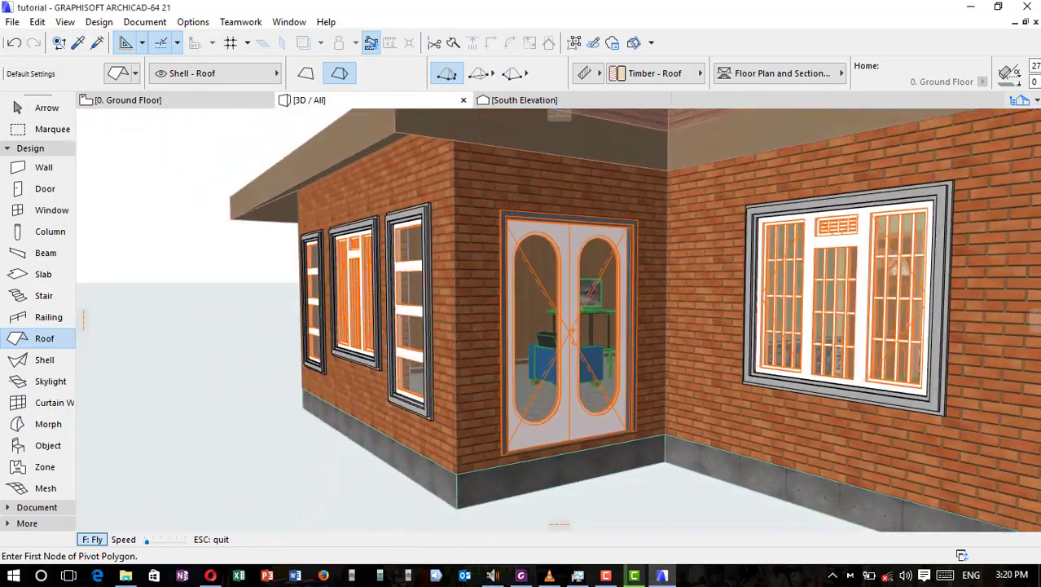
key("Down")
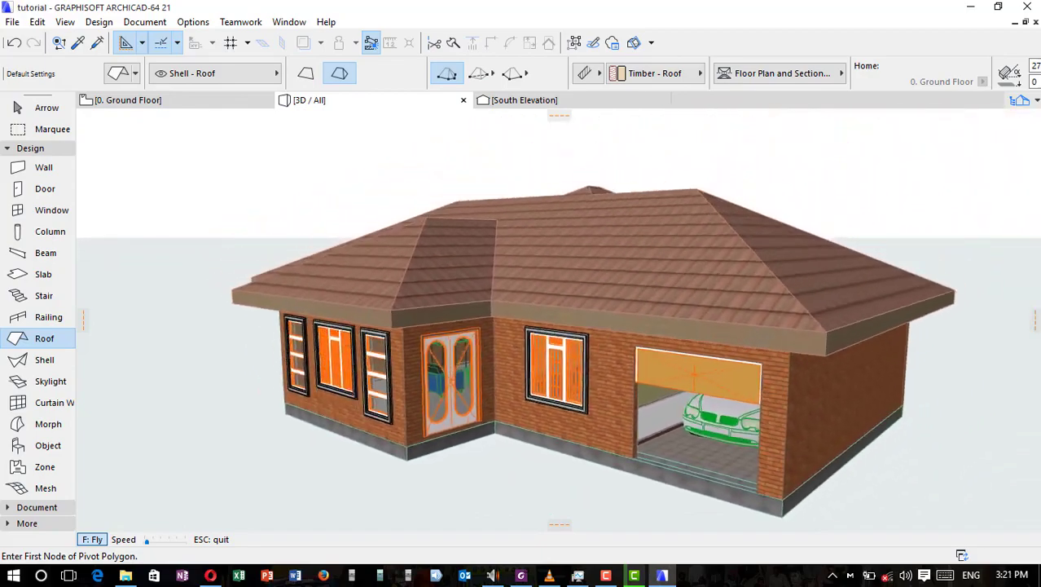
key("Left")
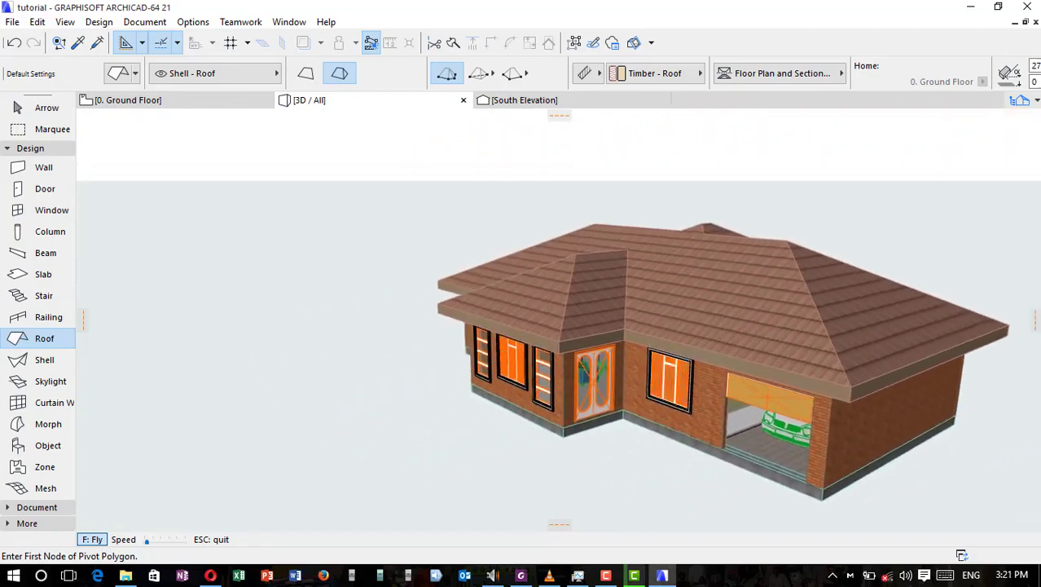
key("Left")
key("Up")
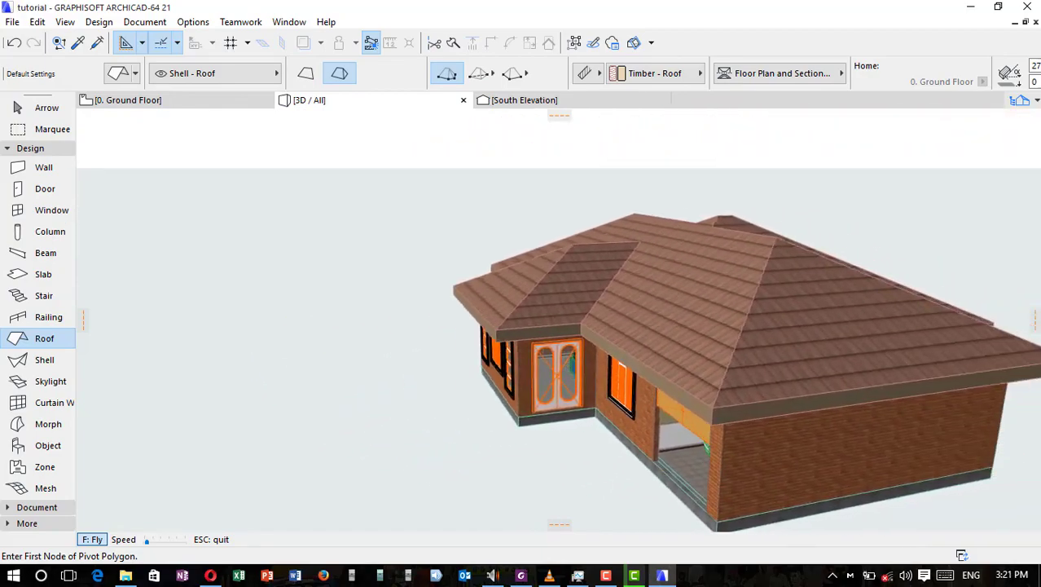
key("Right")
key("Up")
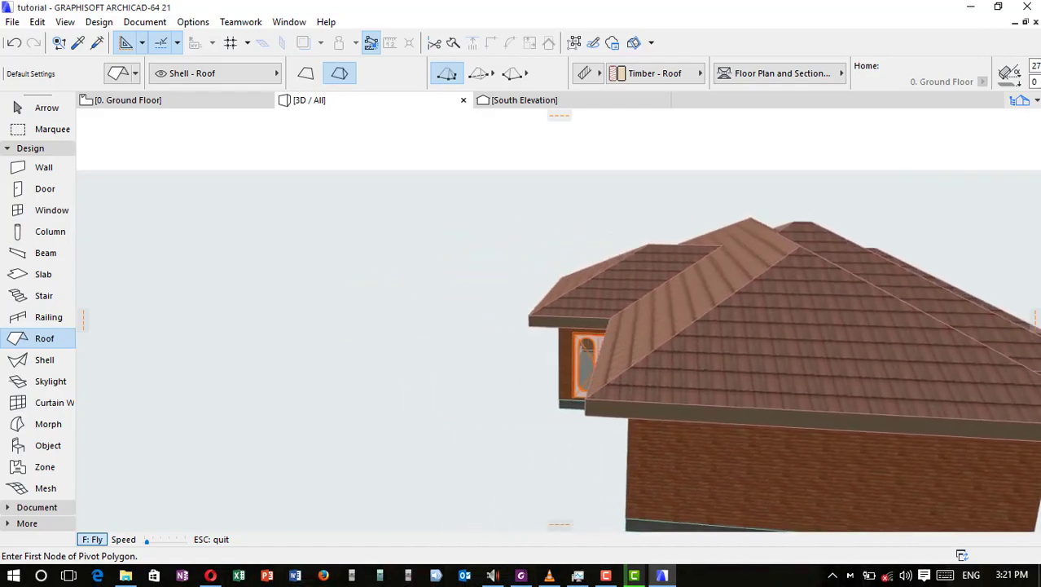
key("Down")
key("Right")
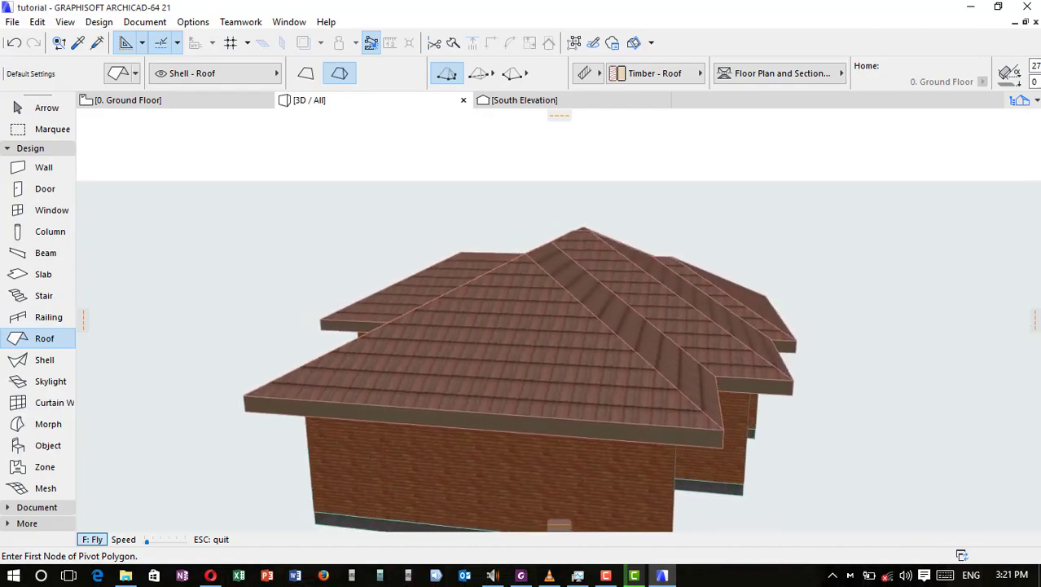
key("Left")
key("Right")
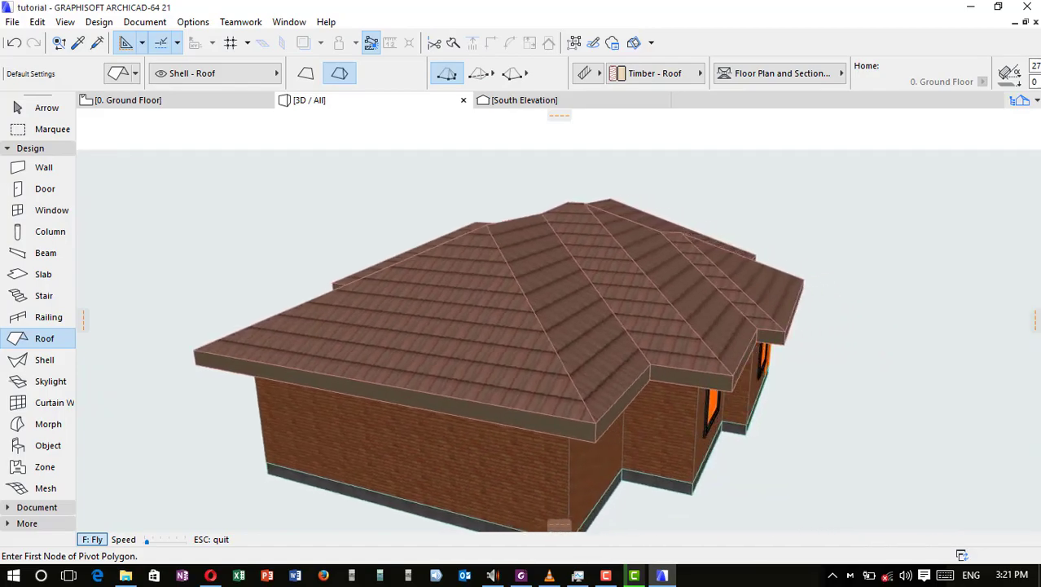
key("Up")
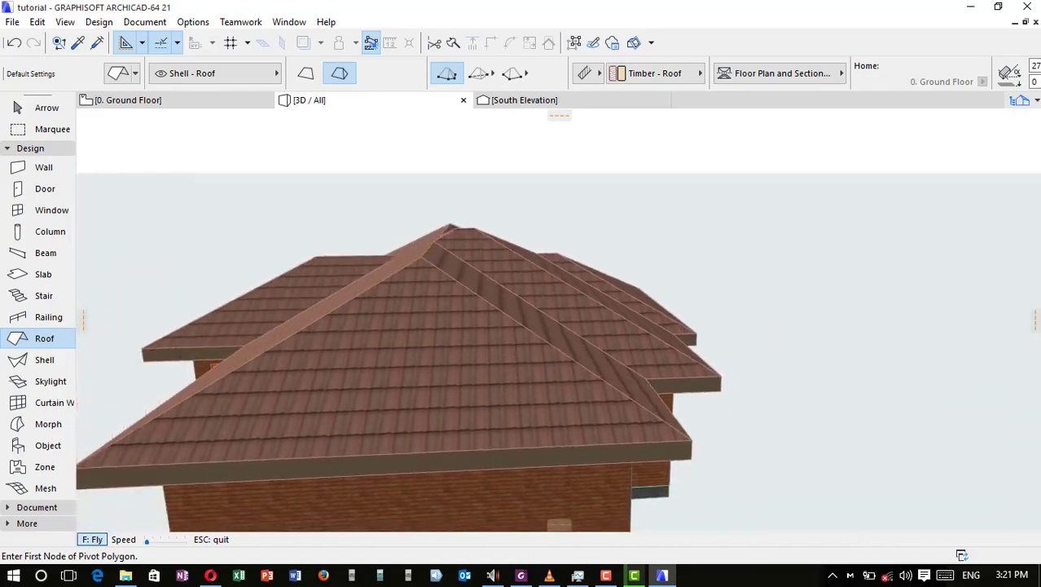
key("Left")
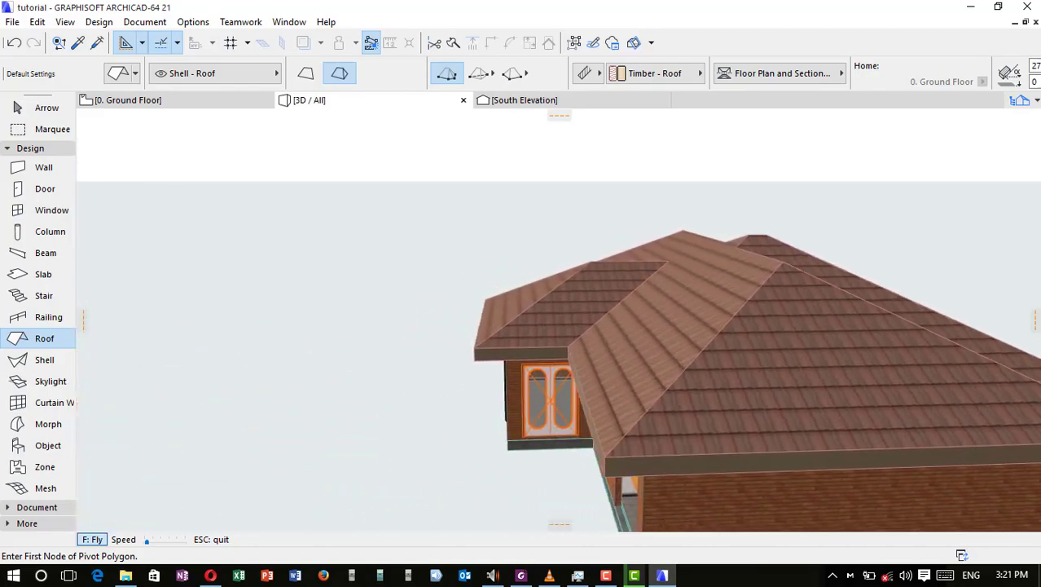
key("Down")
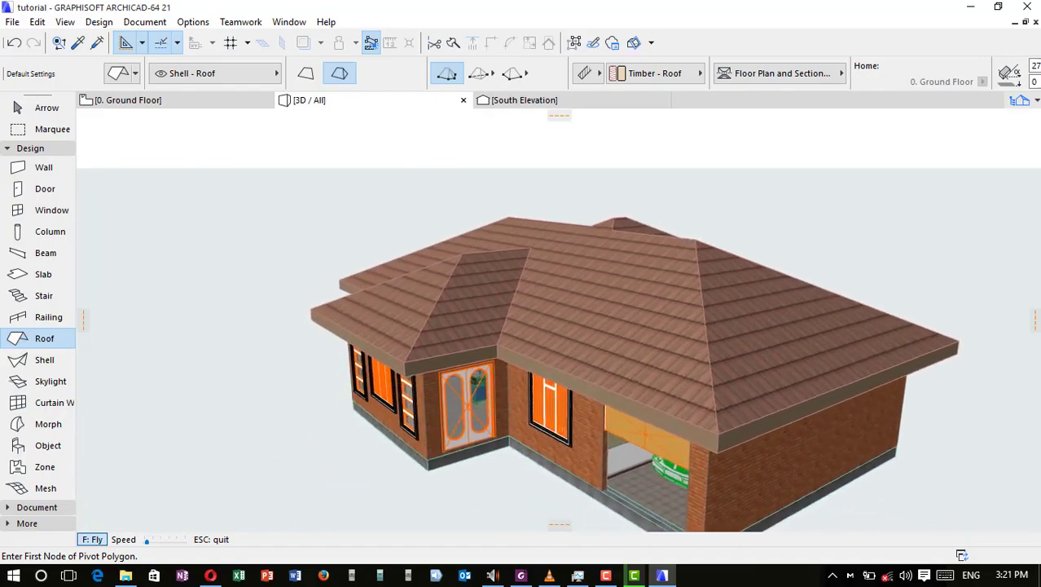
key("Left")
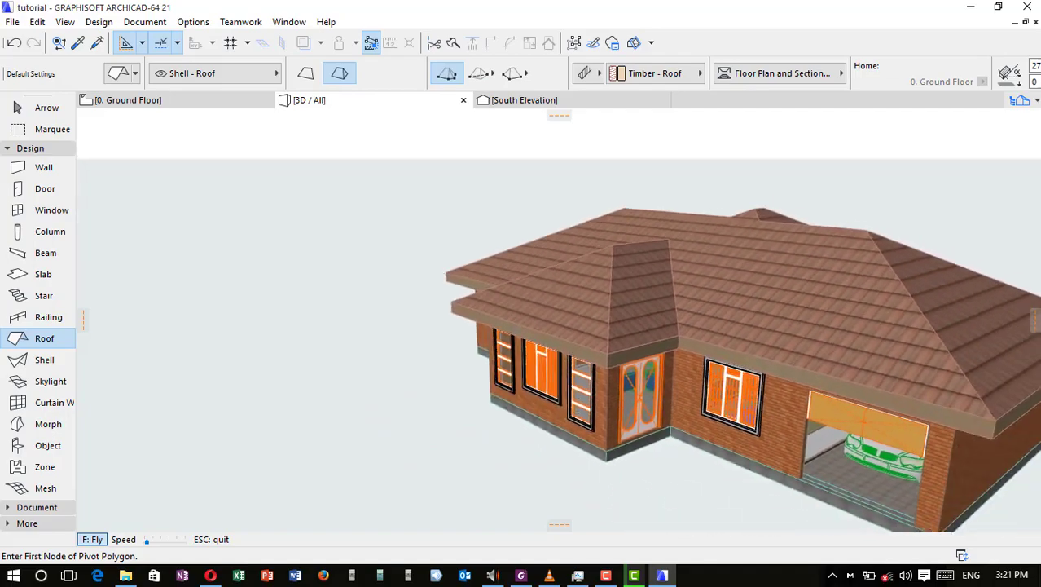
key("Escape")
Return to the 0. Ground Floor plan near the front projection and pick the Arrow tool.
left_click(151, 98)
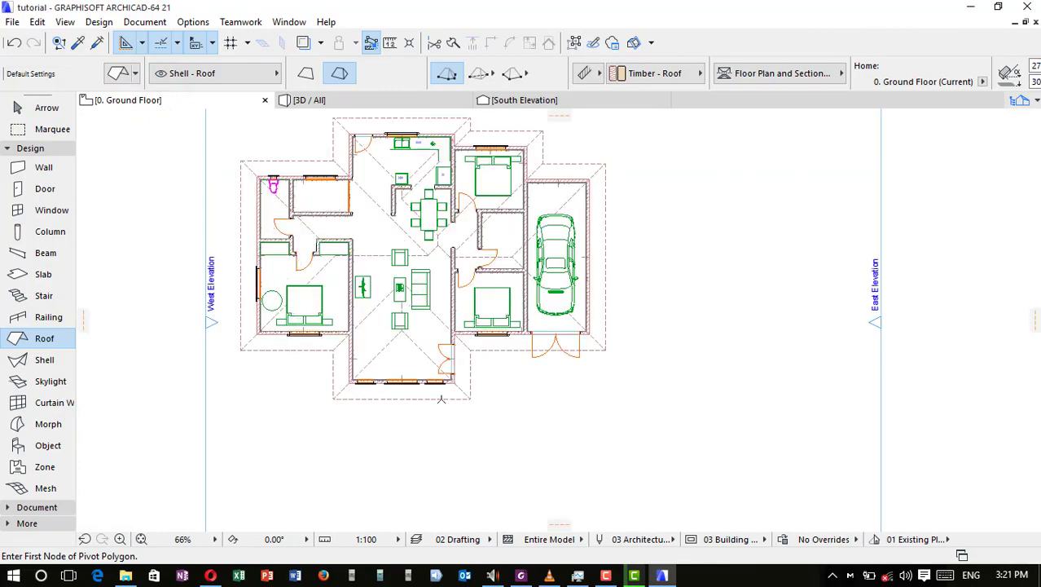
scroll(456, 391, "up", 4)
scroll(475, 421, "down", 4)
scroll(404, 398, "up", 4)
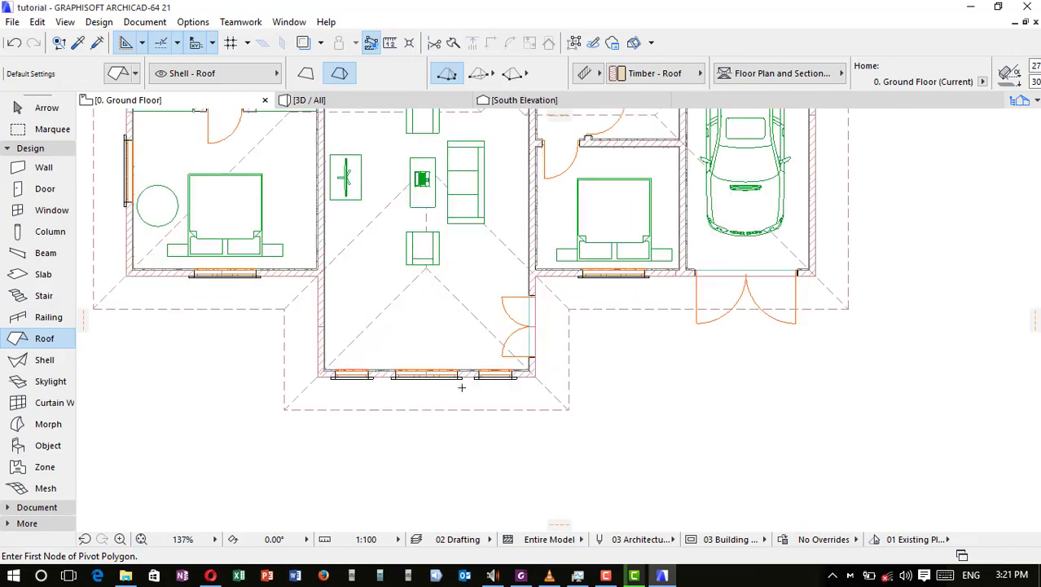
left_click(47, 109)
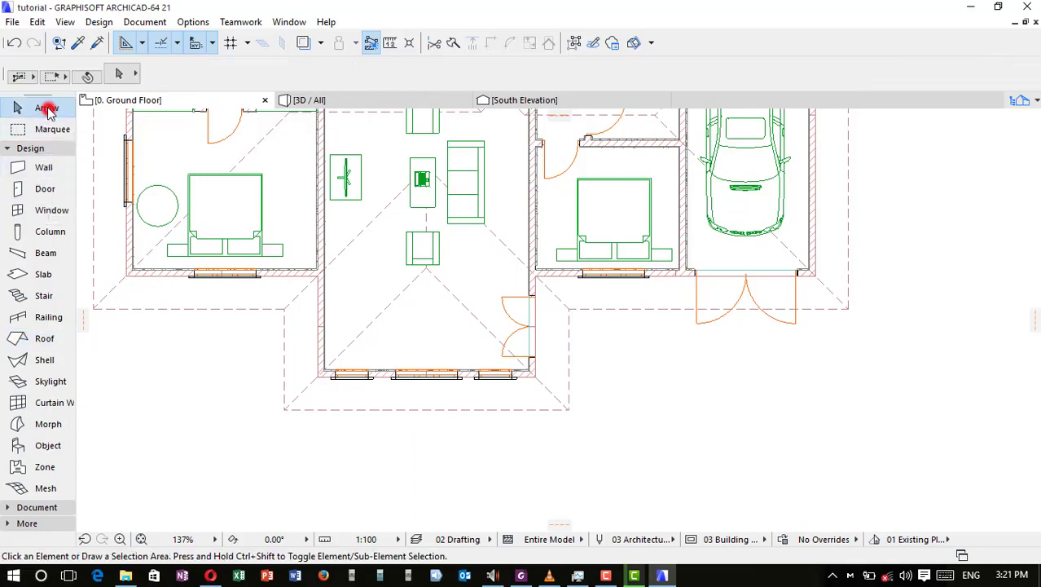
scroll(432, 352, "up", 3)
scroll(444, 351, "down", 4)
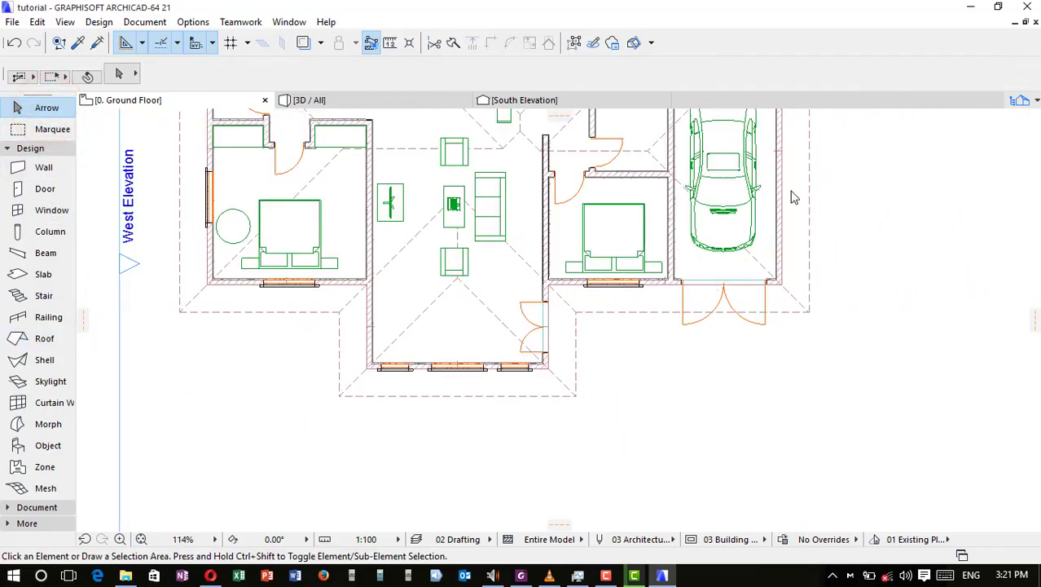
Select the roof, check the Triple Window on the front wall, then reselect the roof.
left_click(466, 398)
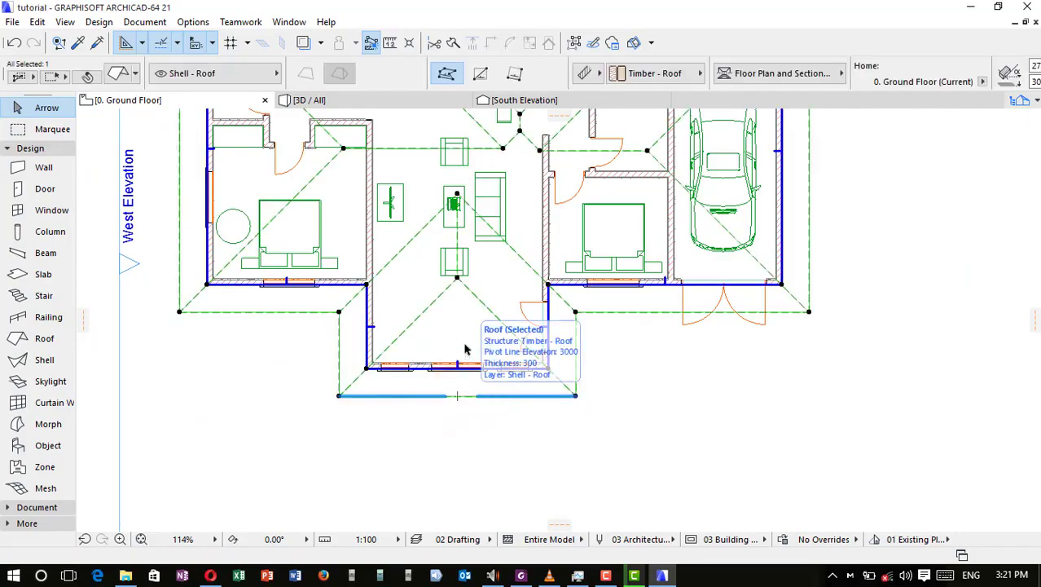
scroll(462, 361, "up", 3)
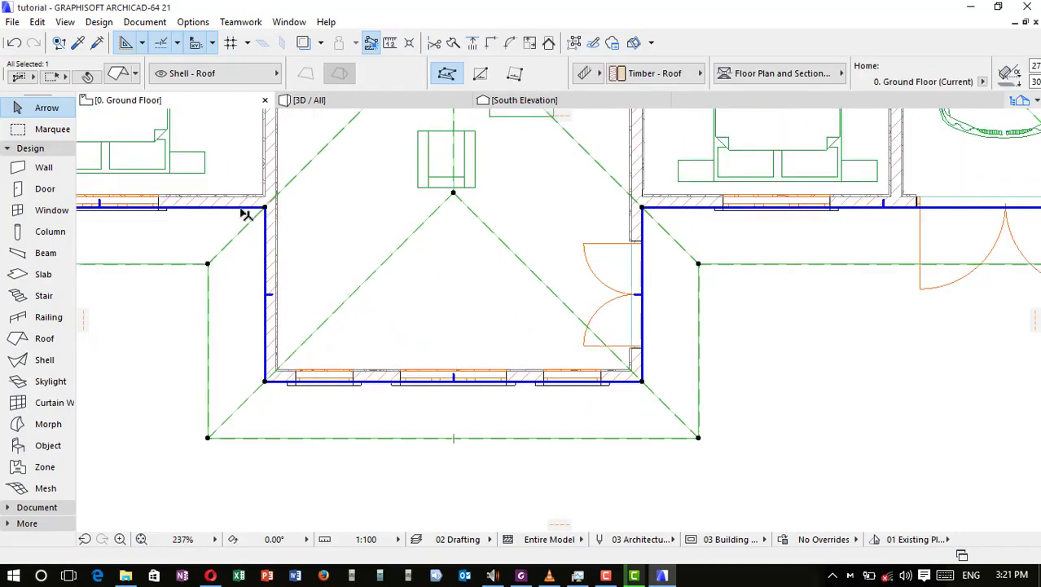
scroll(699, 310, "down", 4)
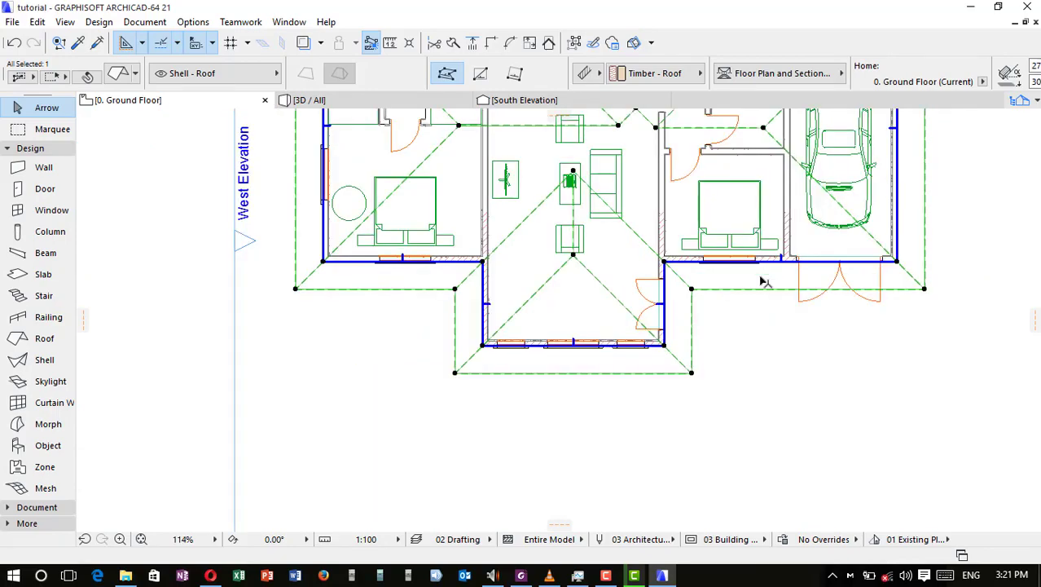
scroll(933, 272, "down", 5)
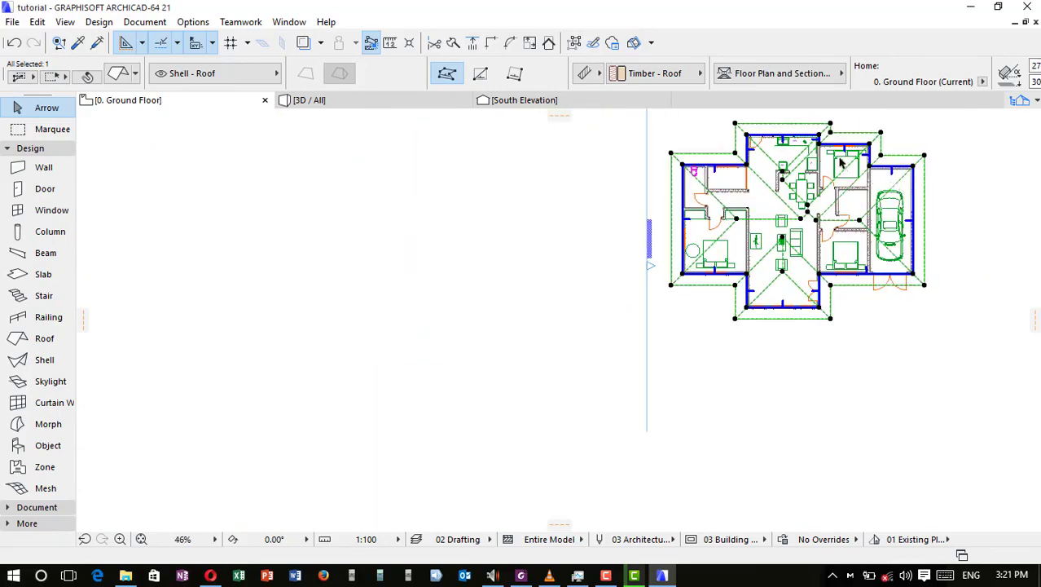
scroll(832, 287, "up", 2)
scroll(622, 372, "up", 3)
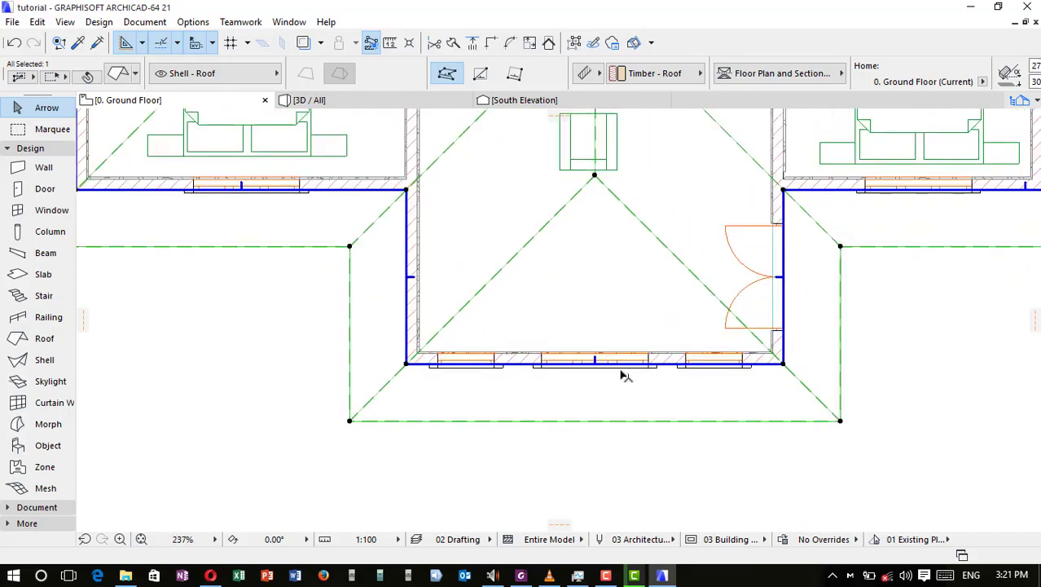
scroll(558, 385, "up", 2)
scroll(420, 331, "up", 4)
scroll(422, 334, "down", 3)
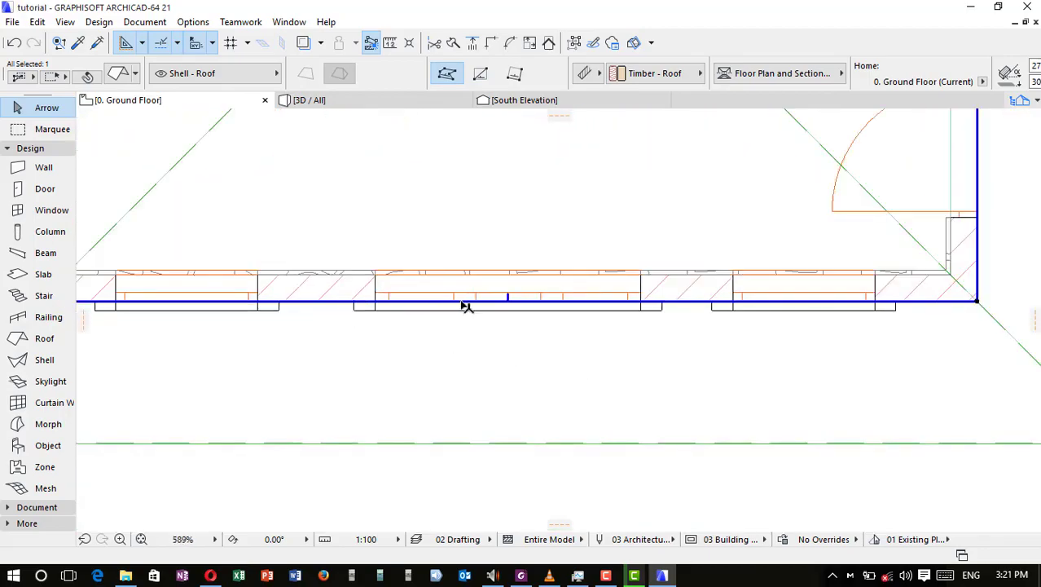
left_click(470, 302)
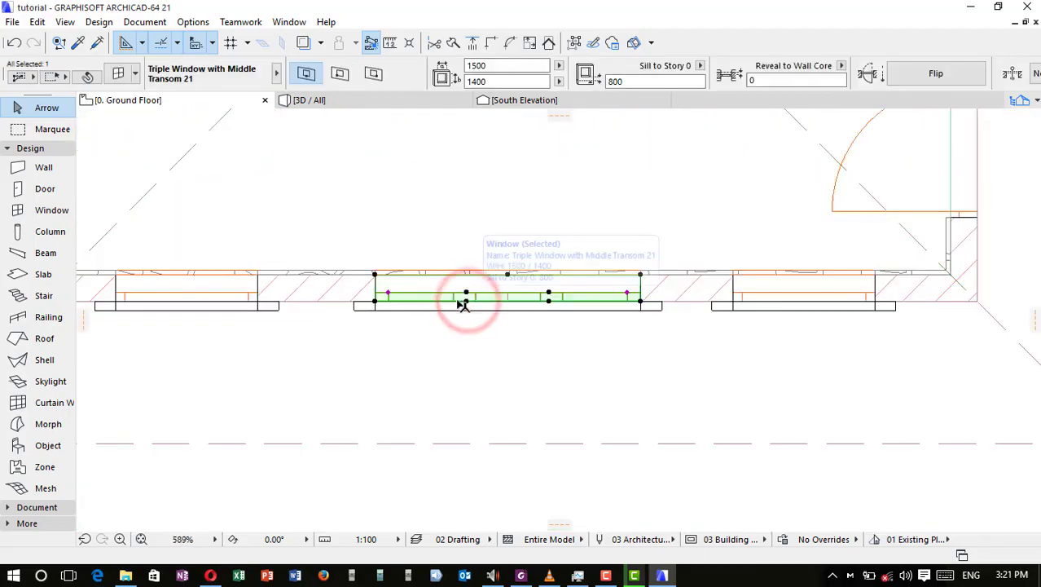
left_click(507, 443)
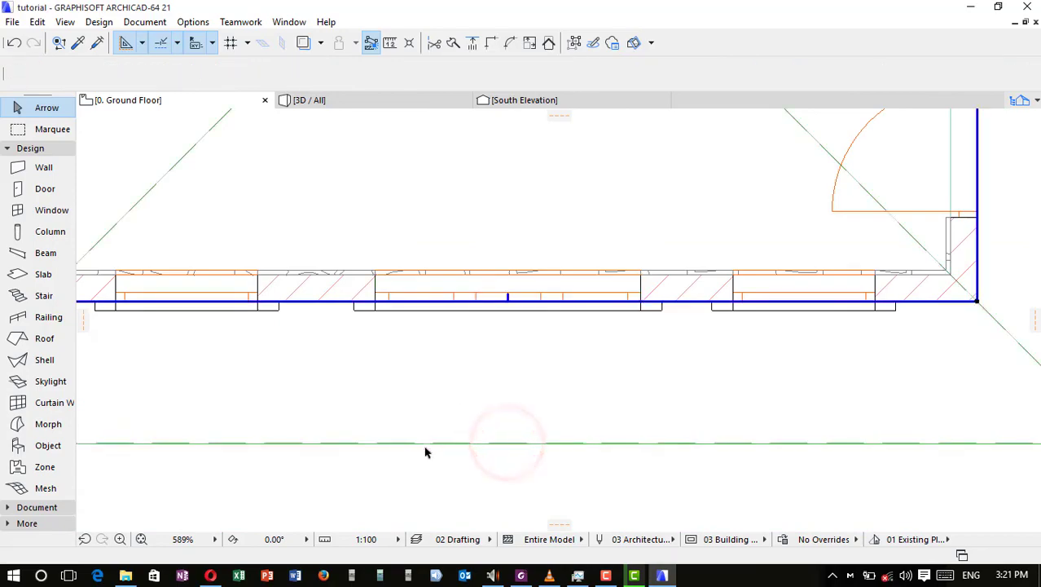
Change the front roof plane from Pitched to Gable at 90.00° in its custom plane settings.
left_click(399, 302)
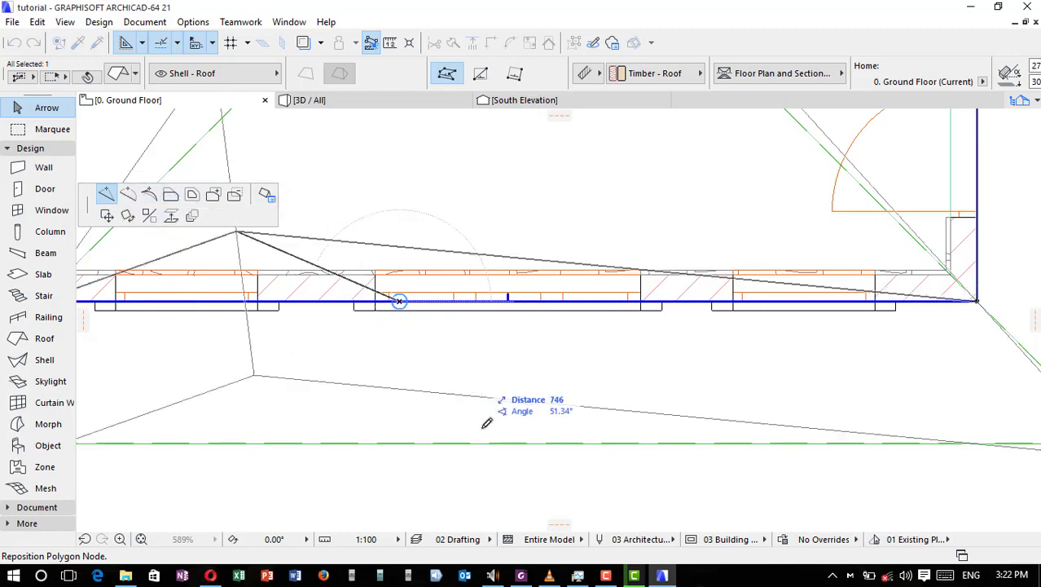
left_click(128, 197)
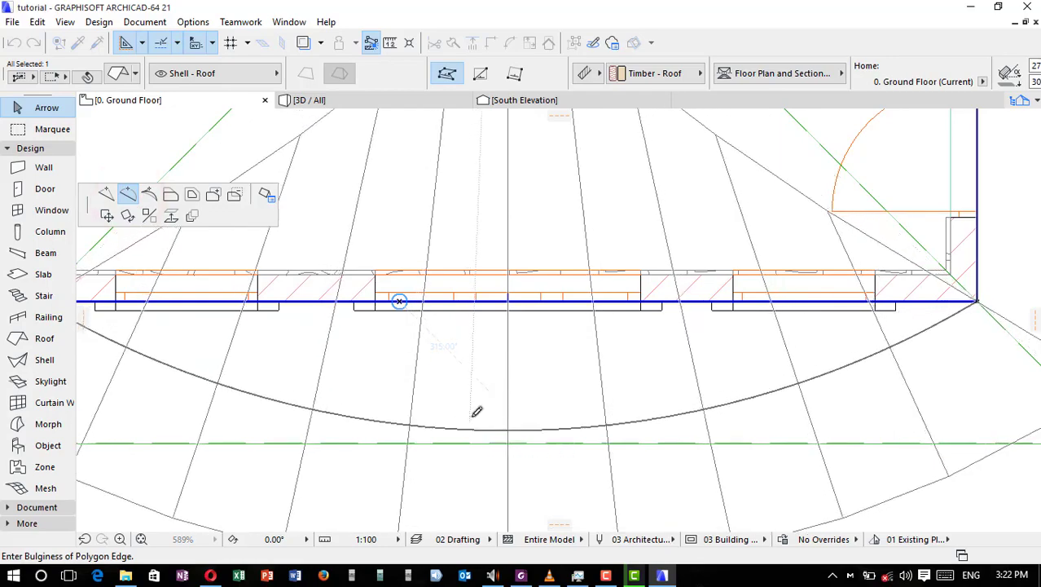
scroll(475, 399, "down", 5)
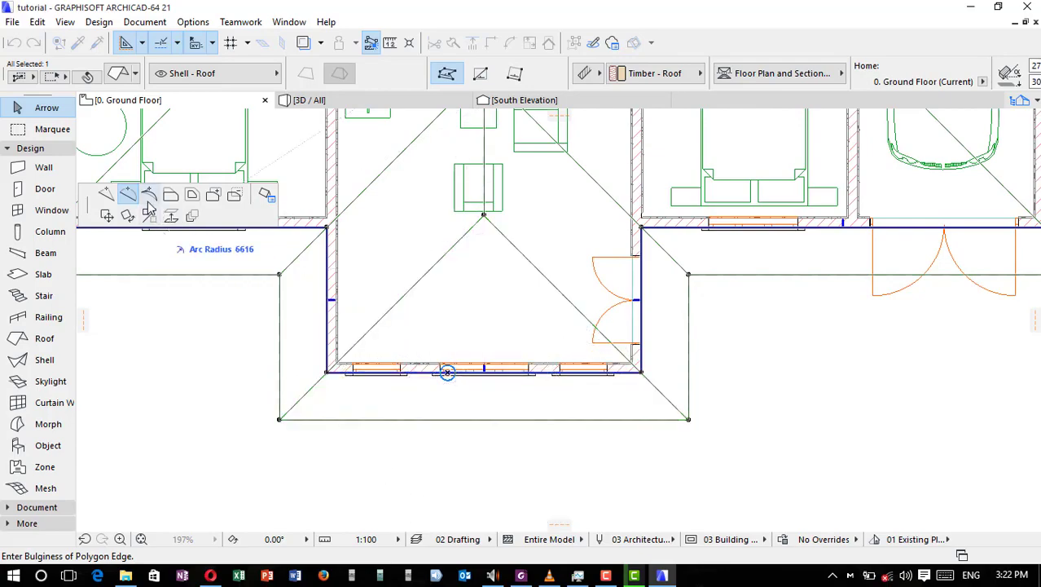
left_click(267, 196)
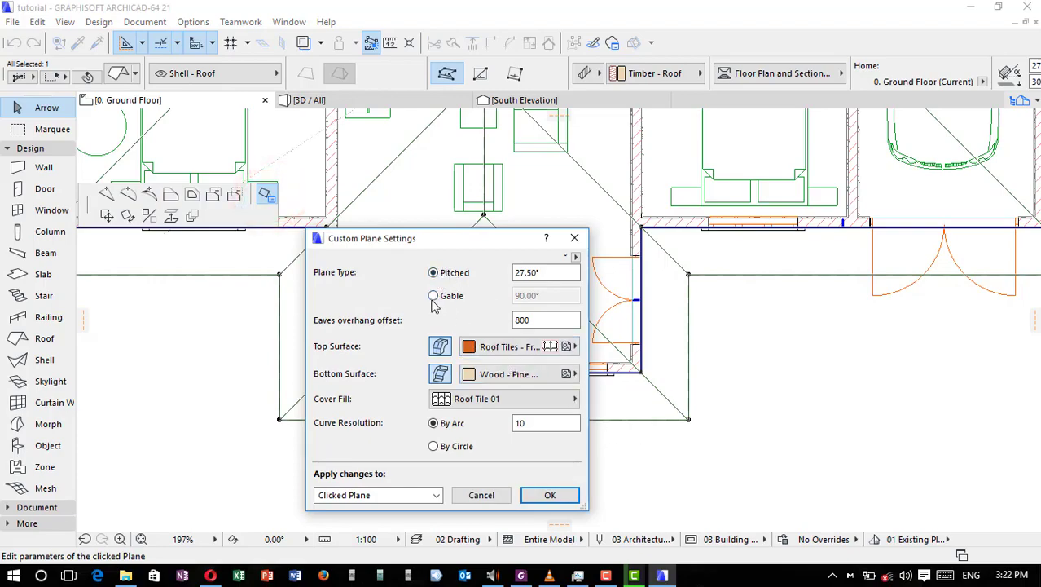
left_click(433, 295)
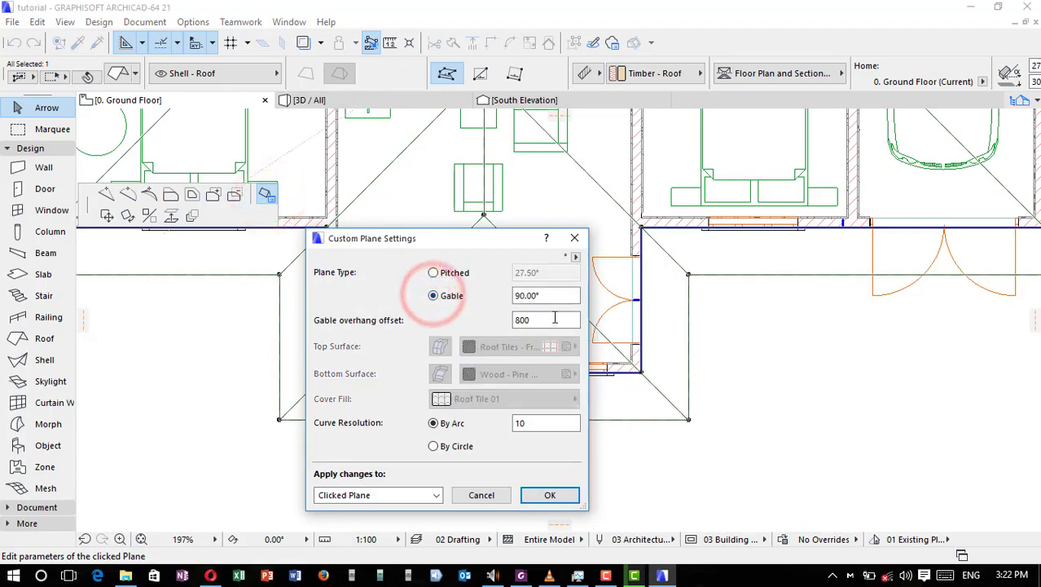
left_click(550, 495)
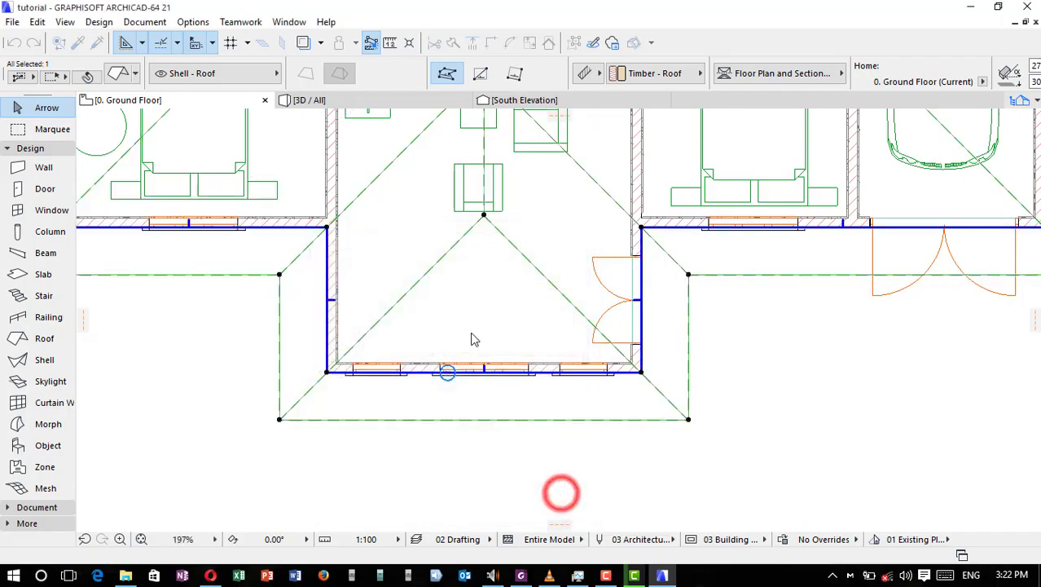
left_click(361, 97)
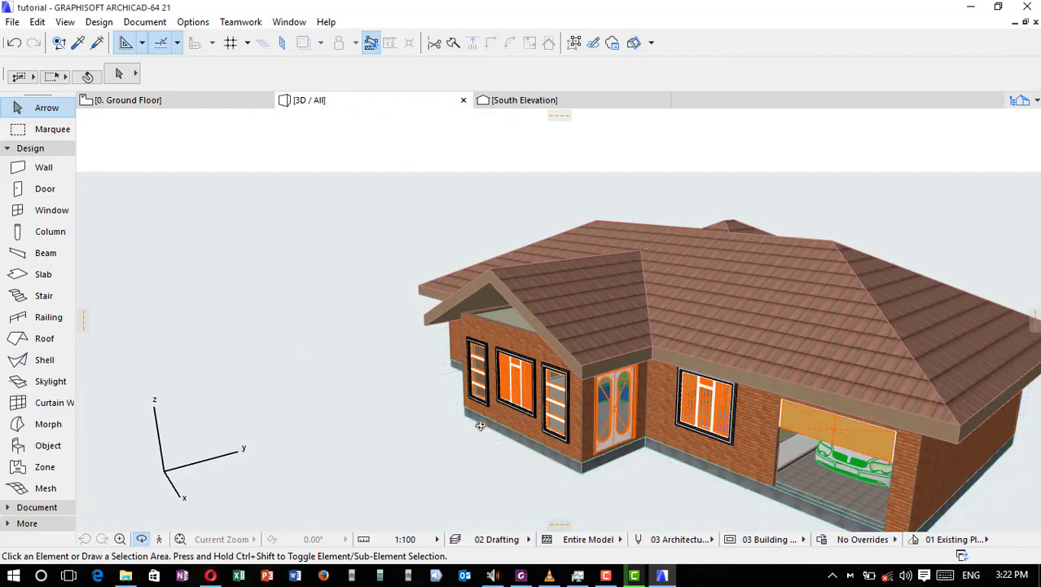
mouse_move(481, 425)
middle_mouse_down("shift")
mouse_move(918, 371)
mouse_move(249, 345)
mouse_move(602, 361)
mouse_move(282, 395)
mouse_move(284, 377)
mouse_move(646, 409)
mouse_move(513, 345)
mouse_move(406, 342)
mouse_move(382, 311)
middle_mouse_up("shift")
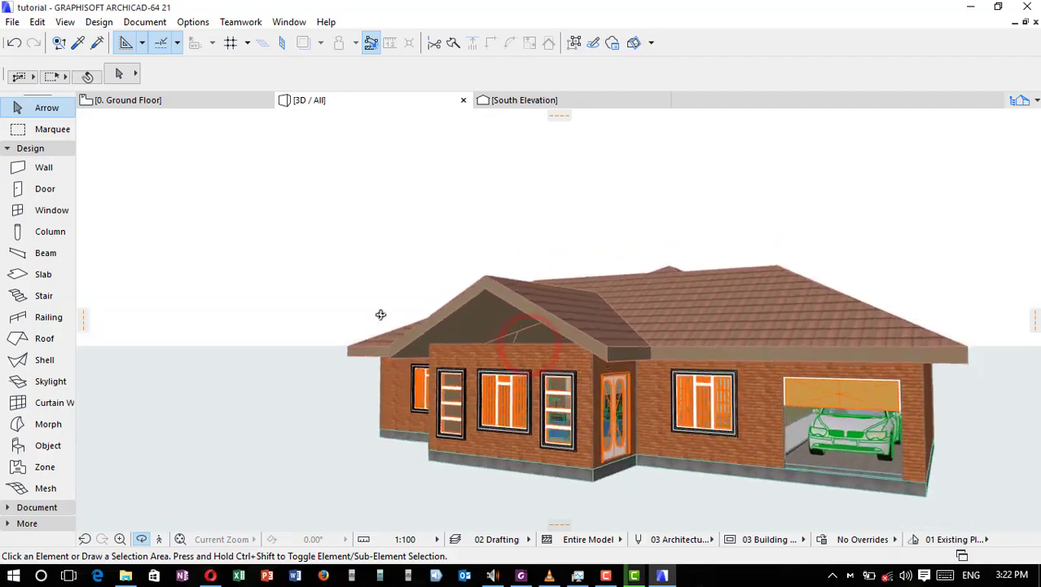
left_click(128, 100)
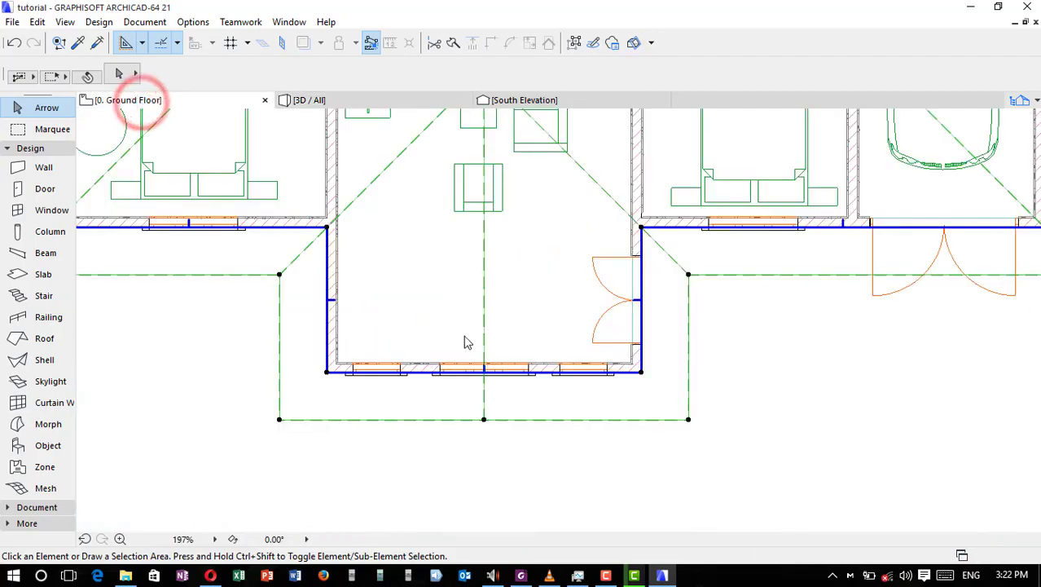
Set the projecting room's front wall top to 1. Story (Home + 1) with height 3000.
key("Escape")
scroll(627, 374, "up", 2)
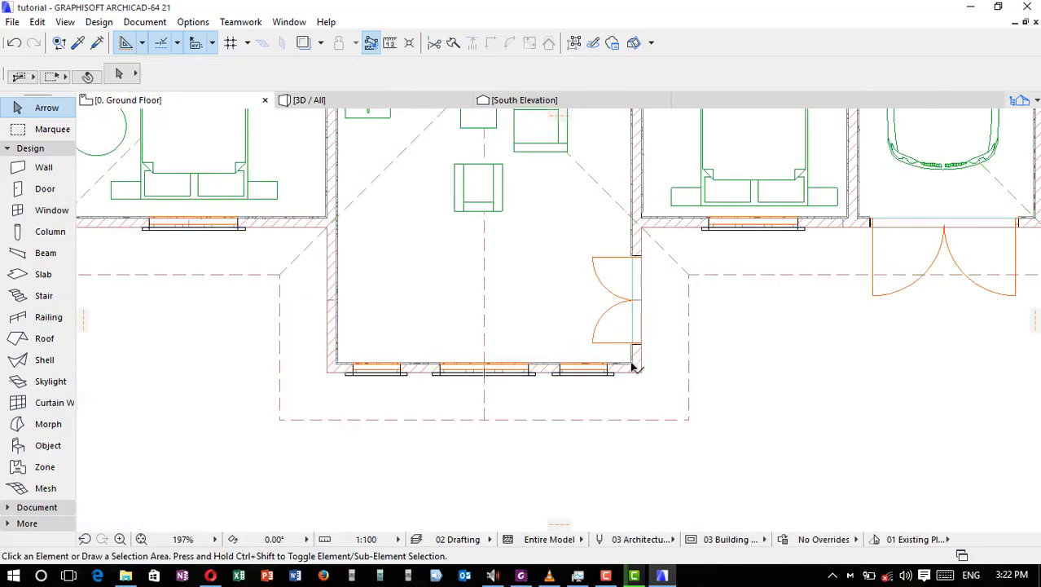
scroll(624, 373, "up", 3)
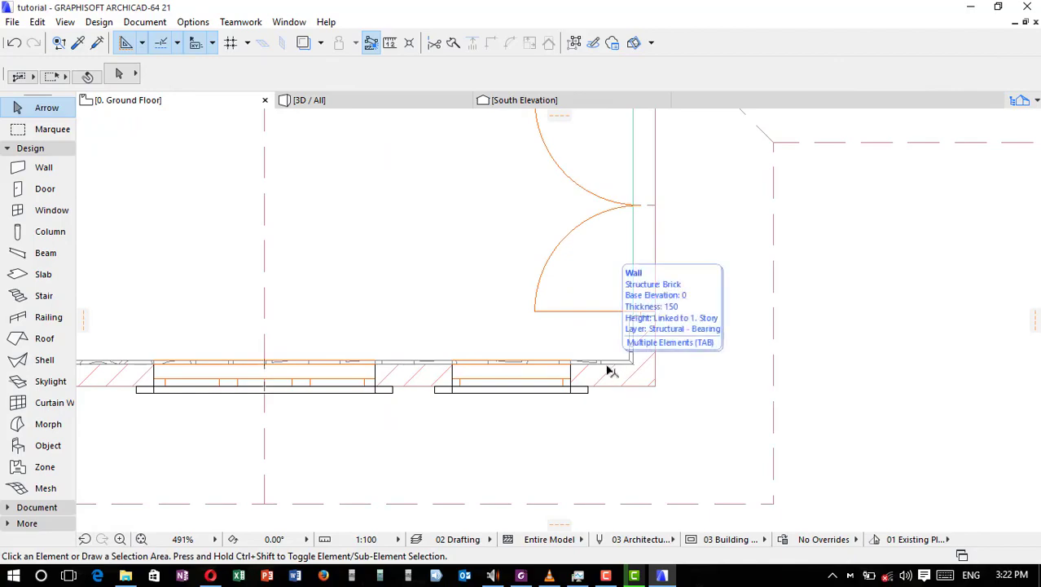
left_click(623, 367)
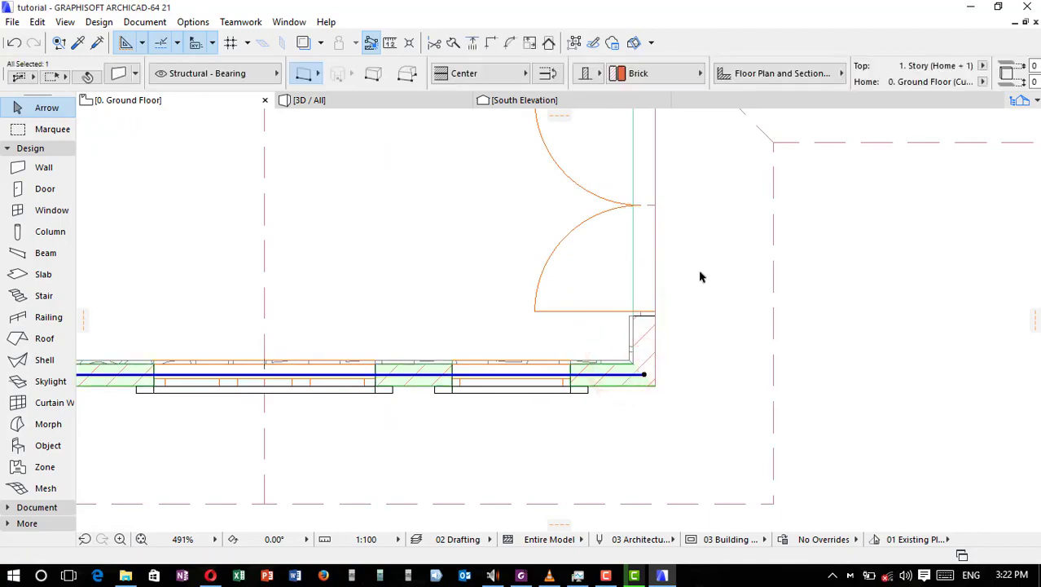
key("ctrl+t")
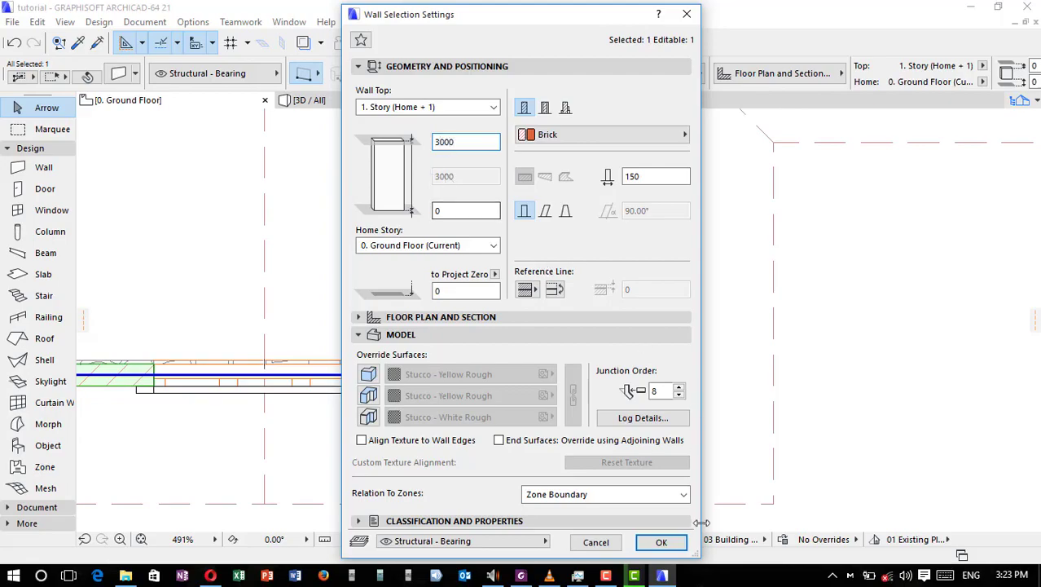
left_click(683, 544)
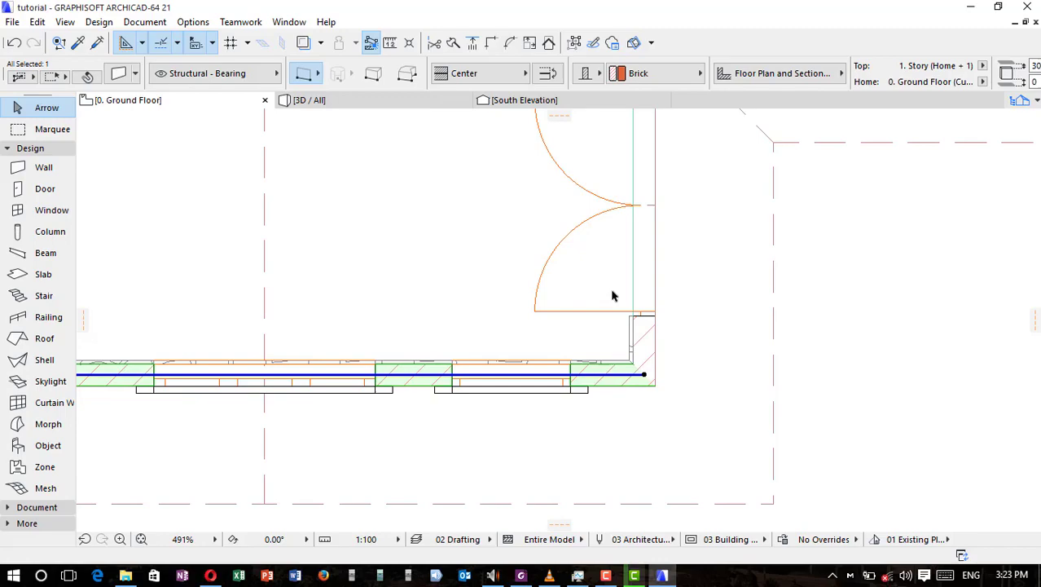
In 3D, trim the front wall to the roof using Trim Elements to Roof/Shell.
left_click(366, 100)
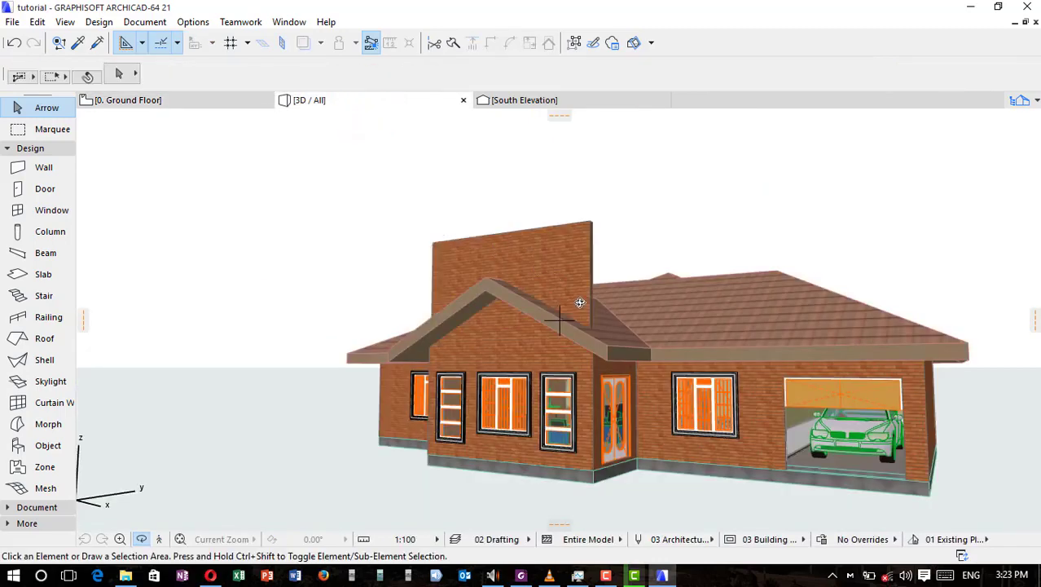
mouse_move(579, 302)
middle_mouse_down("shift")
mouse_move(578, 333)
mouse_move(474, 318)
middle_mouse_up("shift")
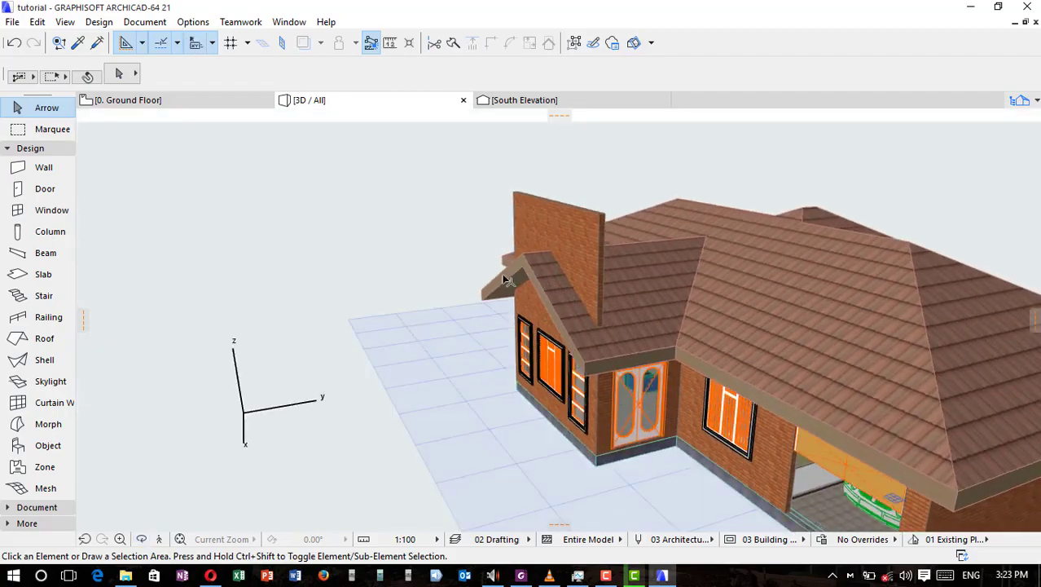
left_click(601, 216)
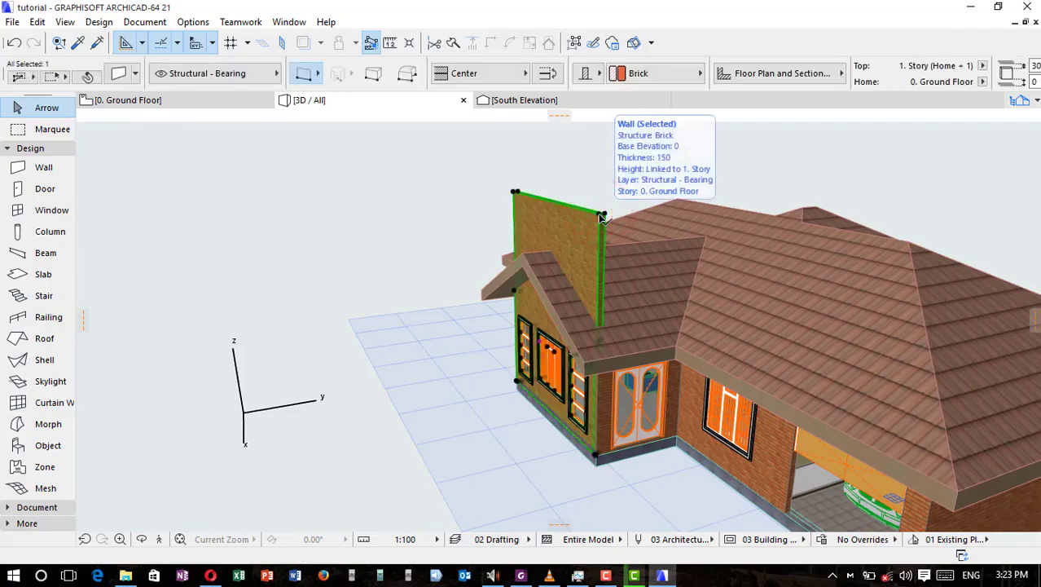
left_click(586, 361, "shift")
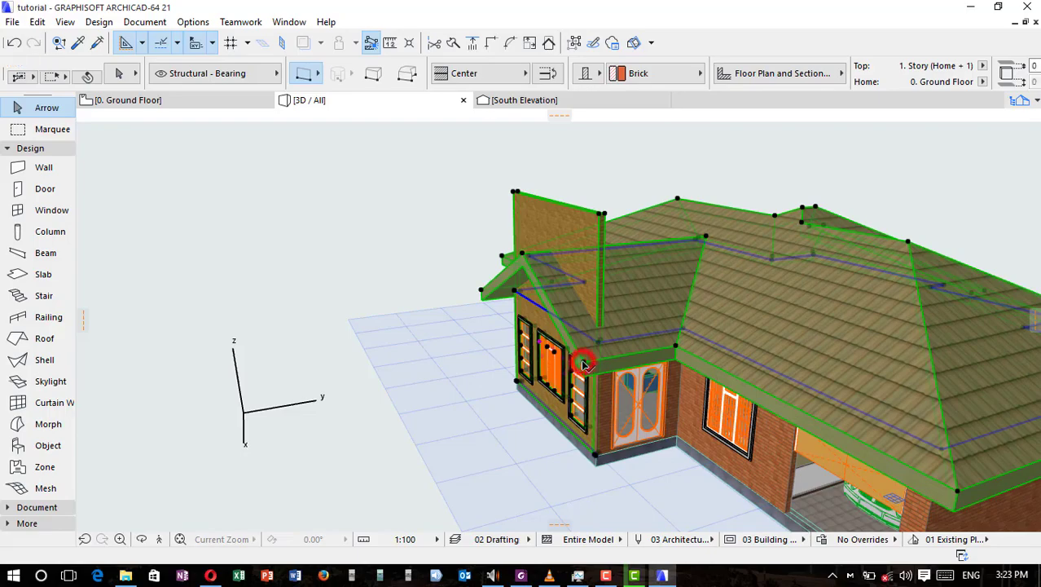
right_click(448, 159)
mouse_move(490, 316)
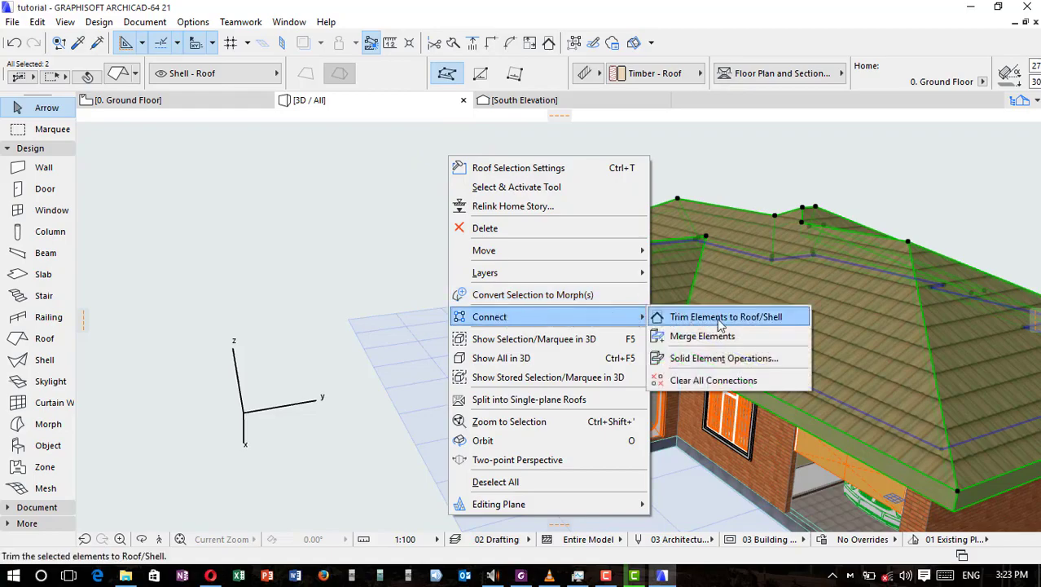
left_click(765, 318)
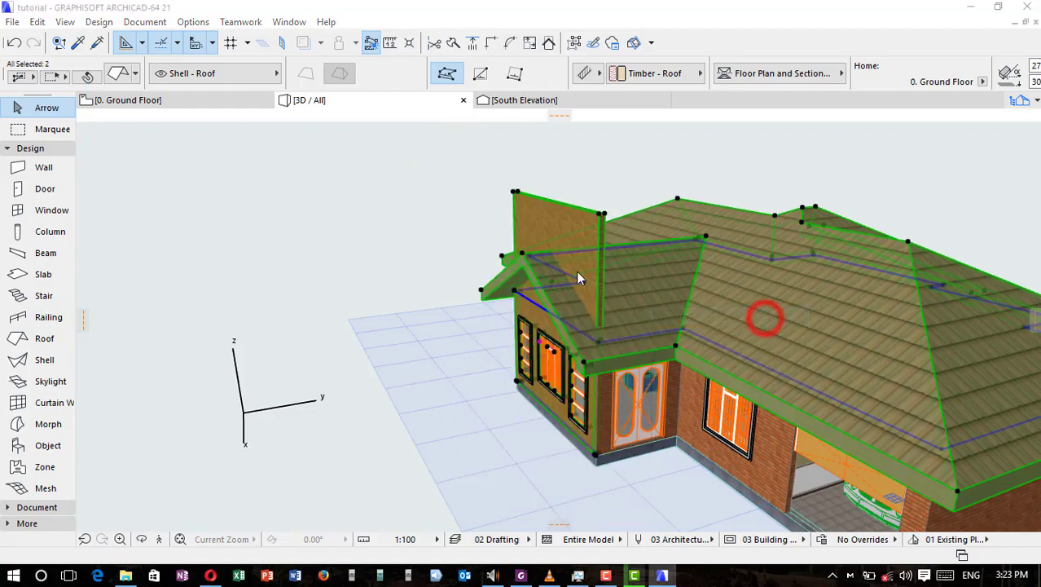
left_click(637, 256)
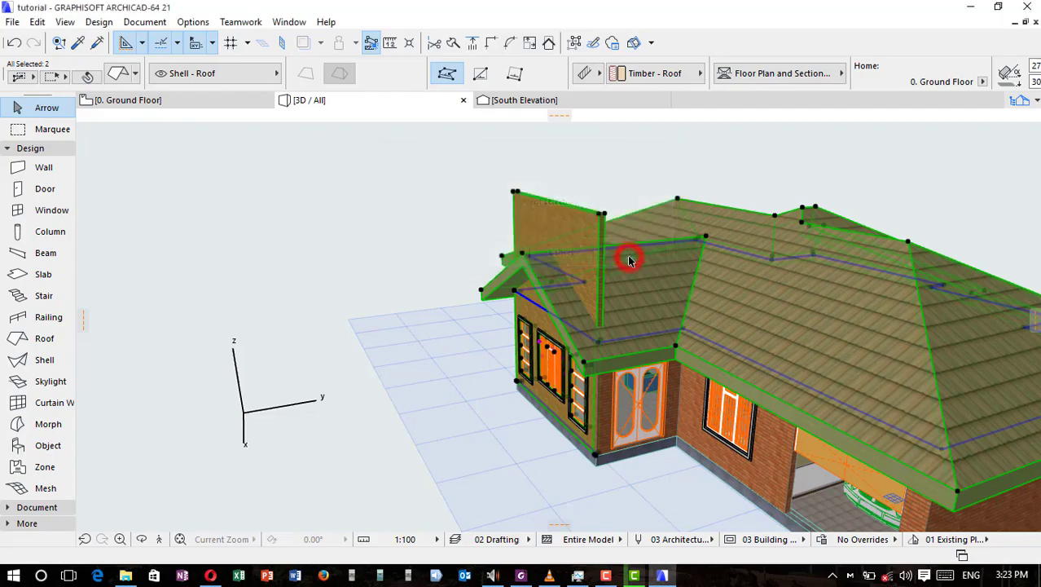
Orbit around the house to check the trimmed gable wall, then return to the ground floor plan.
key("Escape")
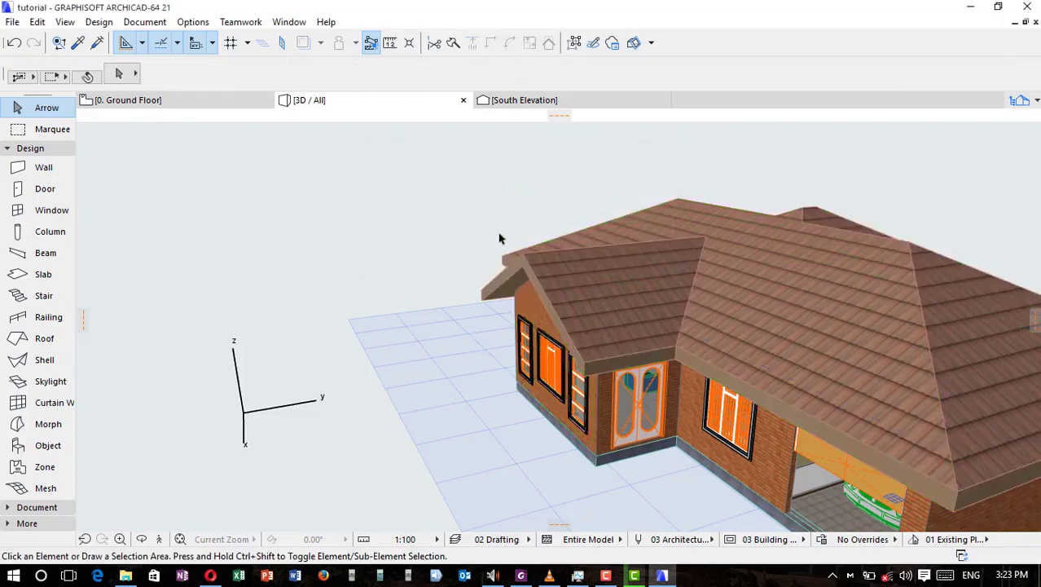
mouse_move(476, 353)
middle_mouse_down("shift")
mouse_move(664, 335)
mouse_move(376, 310)
mouse_move(295, 315)
mouse_move(618, 343)
middle_mouse_up("shift")
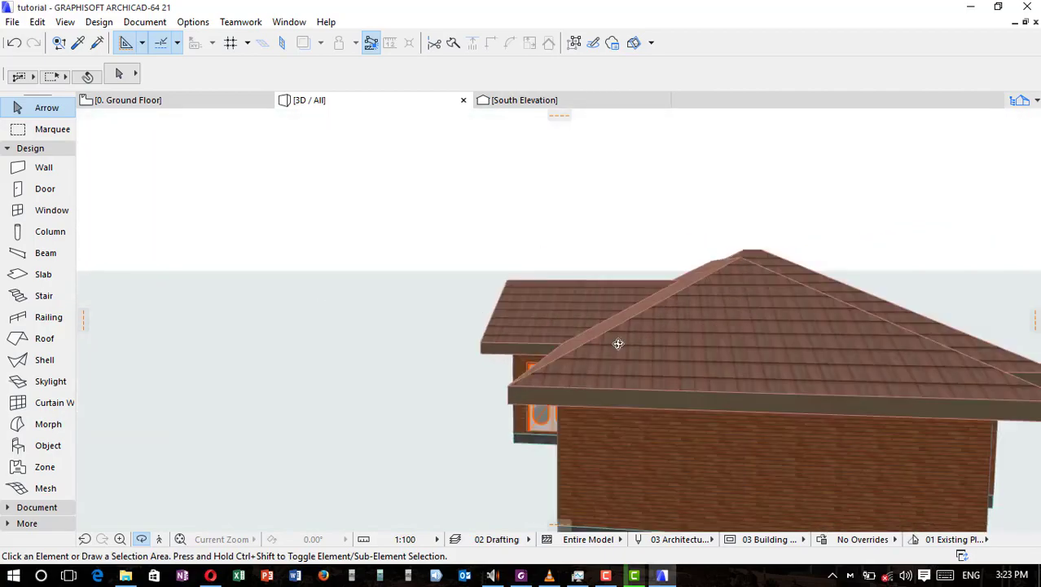
mouse_move(741, 412)
middle_mouse_down("shift")
mouse_move(728, 367)
mouse_move(693, 326)
mouse_move(703, 445)
mouse_move(932, 430)
mouse_move(558, 342)
mouse_move(748, 242)
mouse_move(473, 223)
middle_mouse_up("shift")
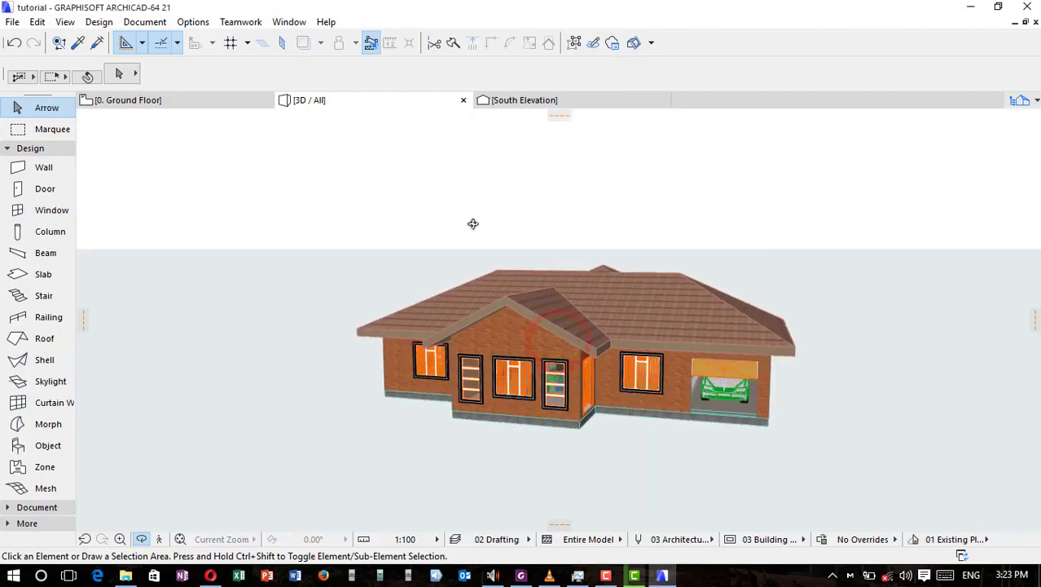
middle_click_drag(506, 316, 601, 303, "shift")
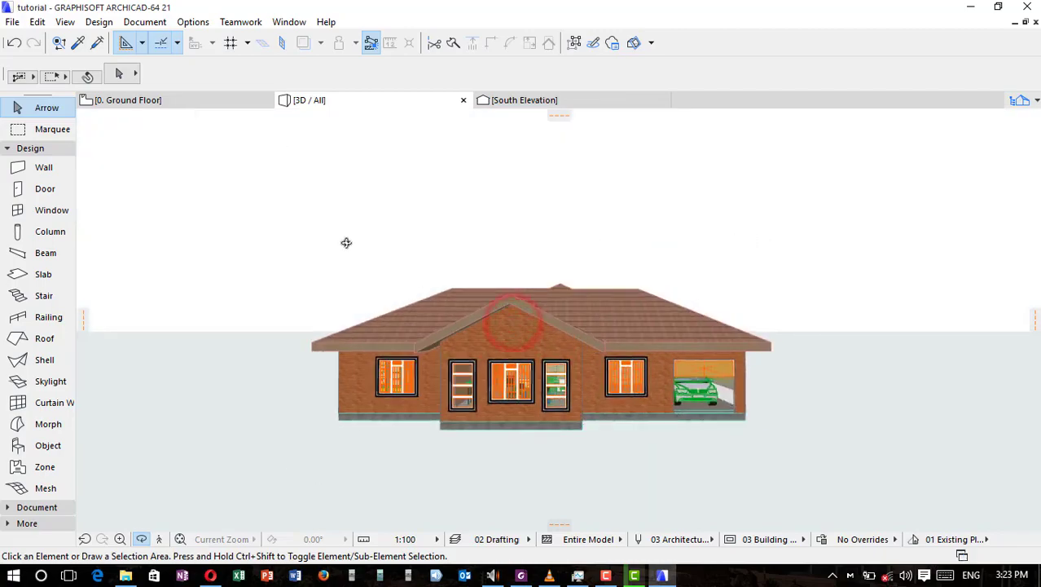
left_click(140, 101)
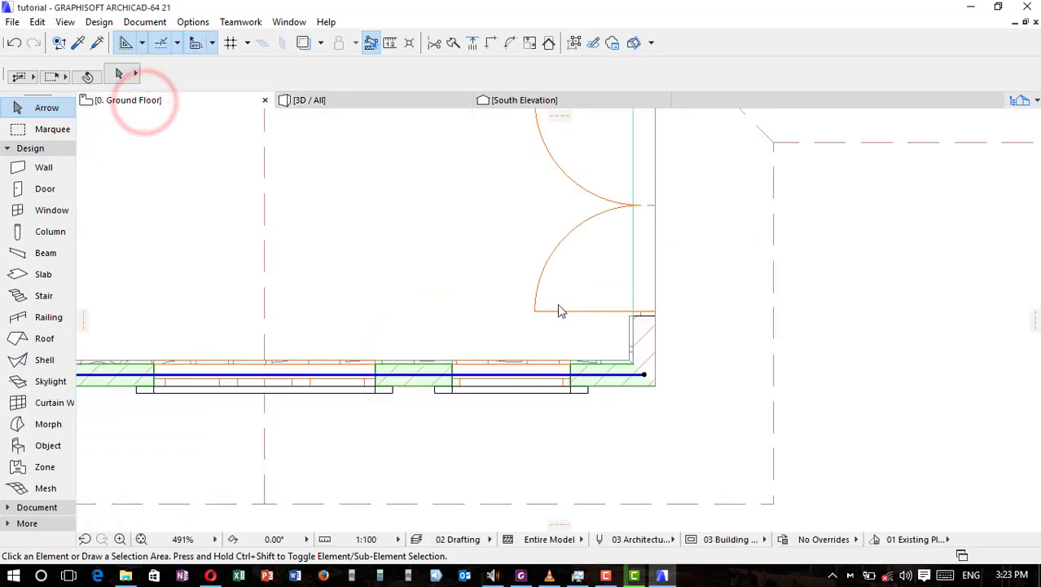
Undo the wall-to-roof trim, the front wall height change and the roof stretch.
key("Escape")
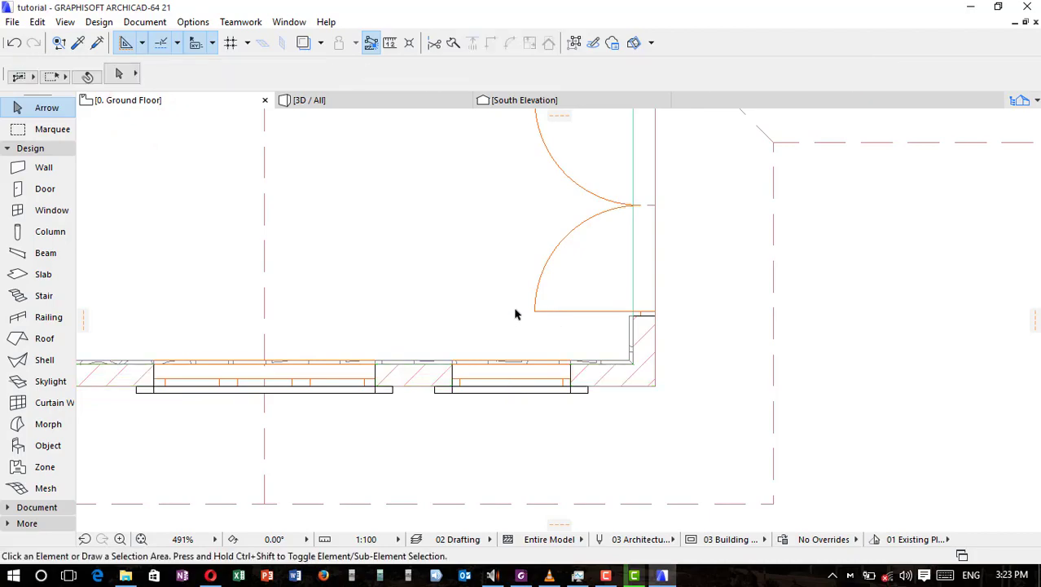
key("F3")
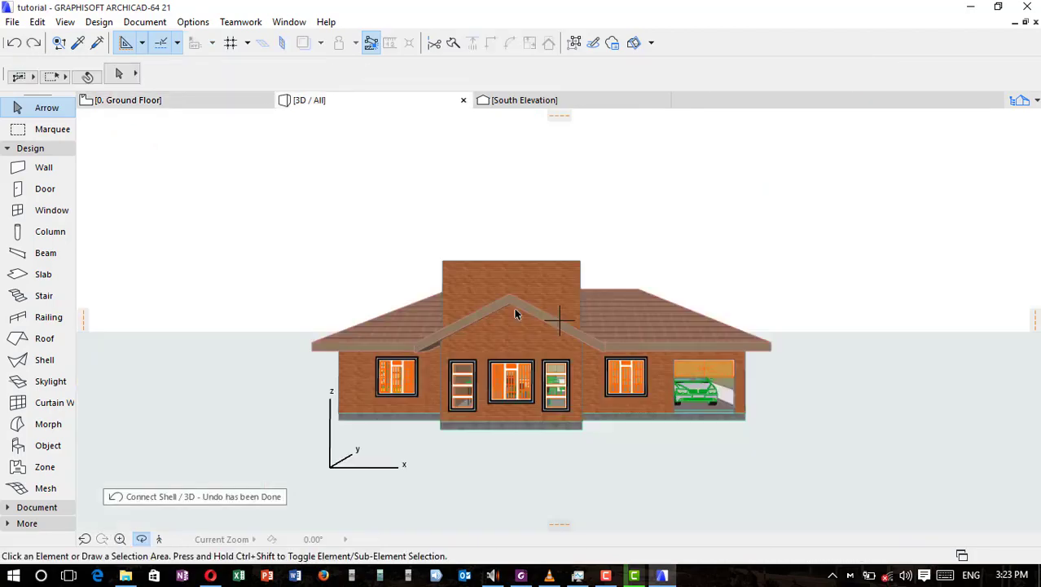
key("F2")
key("ctrl+z")
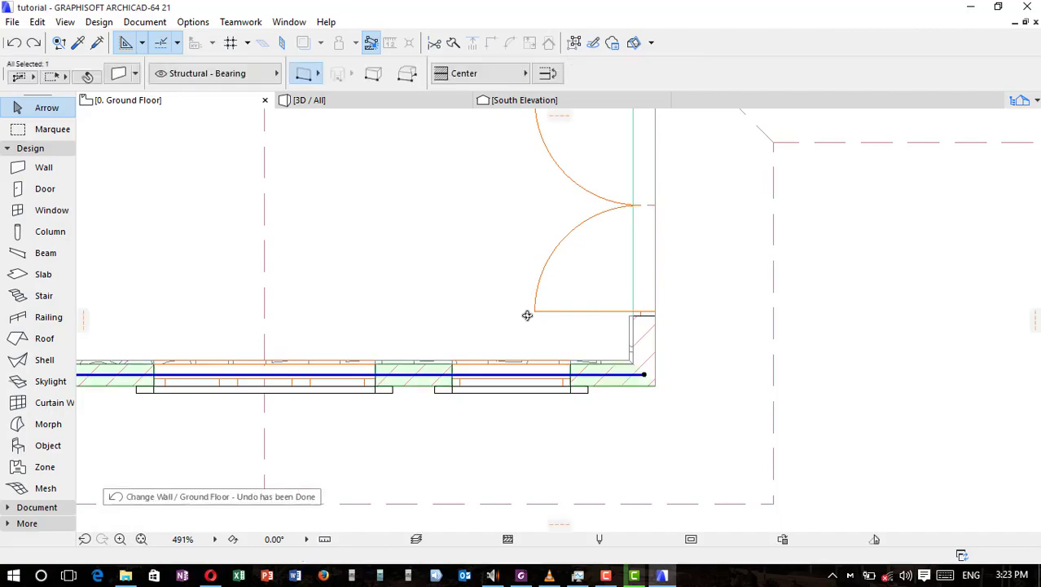
key("ctrl+z")
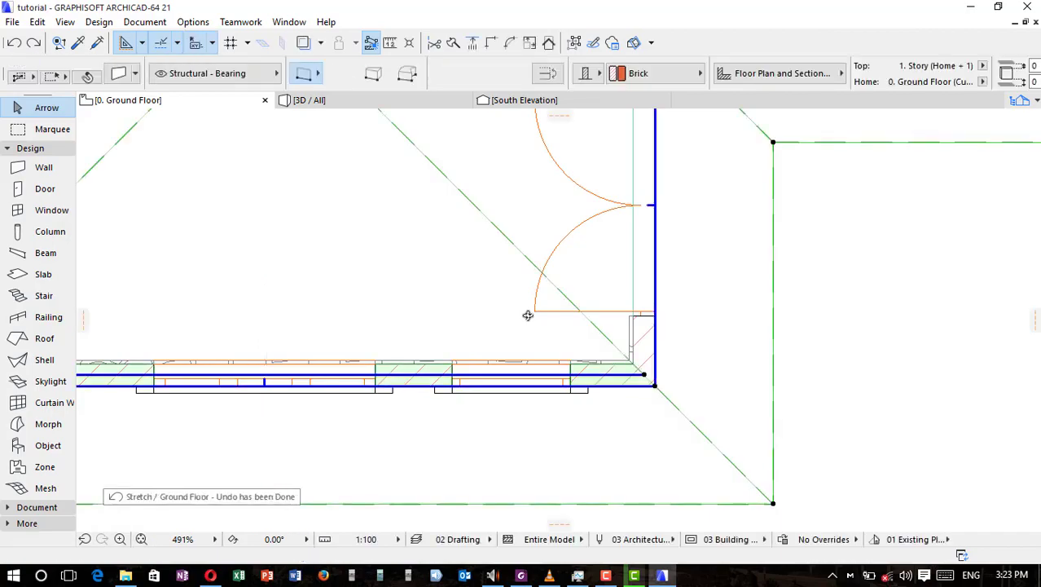
scroll(528, 315, "down", 3)
scroll(520, 229, "down", 2)
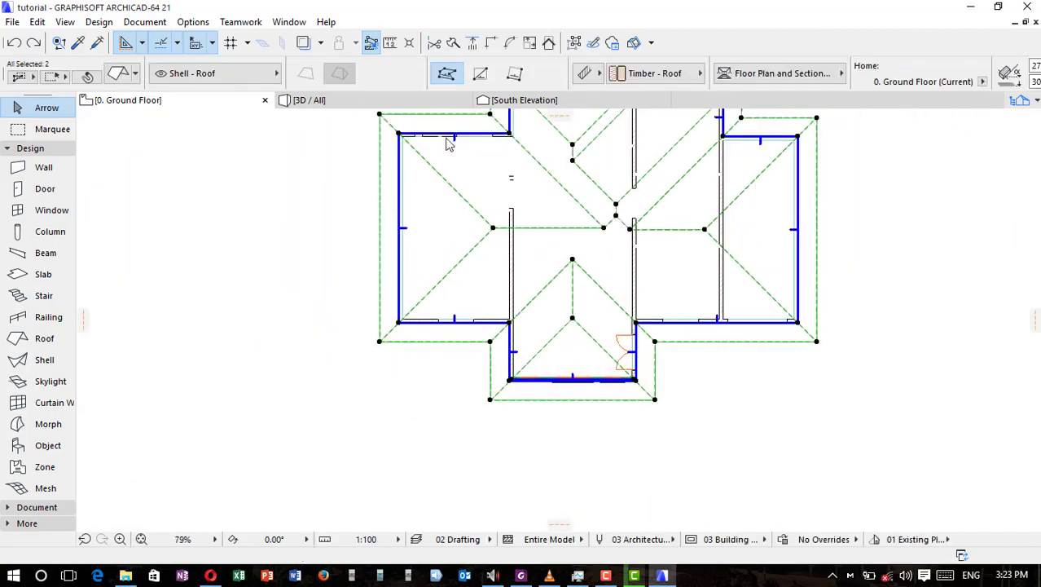
Scroll the house drawings PDF to section S-01's ROOF DETAILS notes with the 37.00° pitch.
left_click(521, 576)
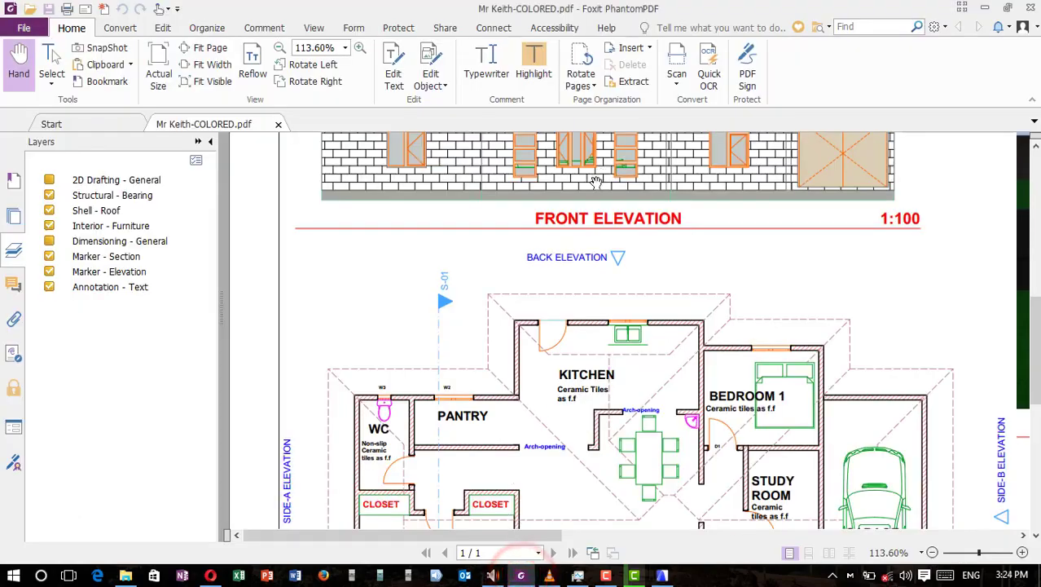
mouse_move(467, 535)
left_mouse_down()
mouse_move(846, 570)
mouse_move(515, 4)
left_mouse_up()
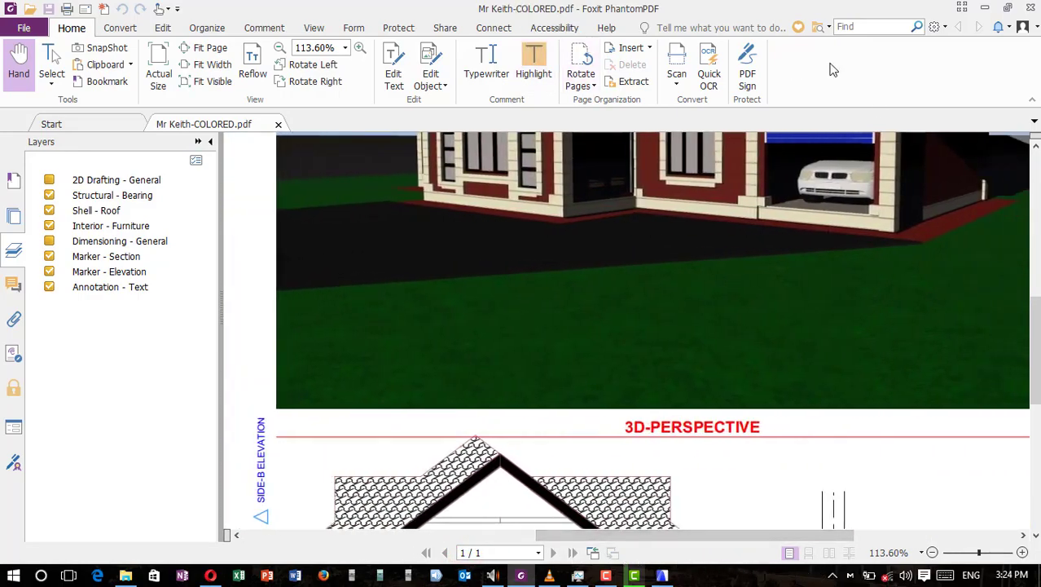
left_click(1037, 314)
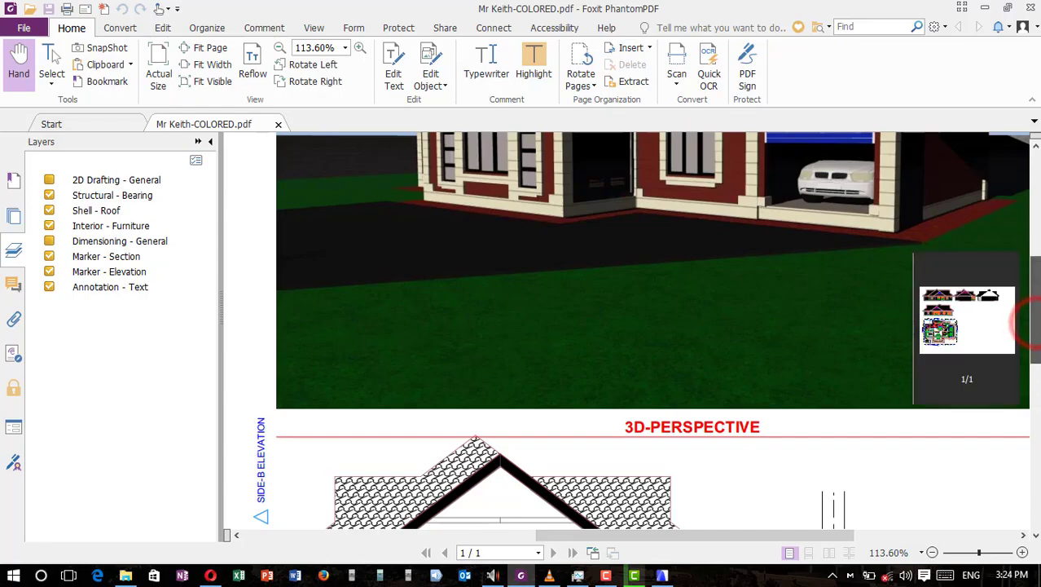
left_click_drag(1037, 313, 1037, 277)
scroll(780, 283, "up", 2)
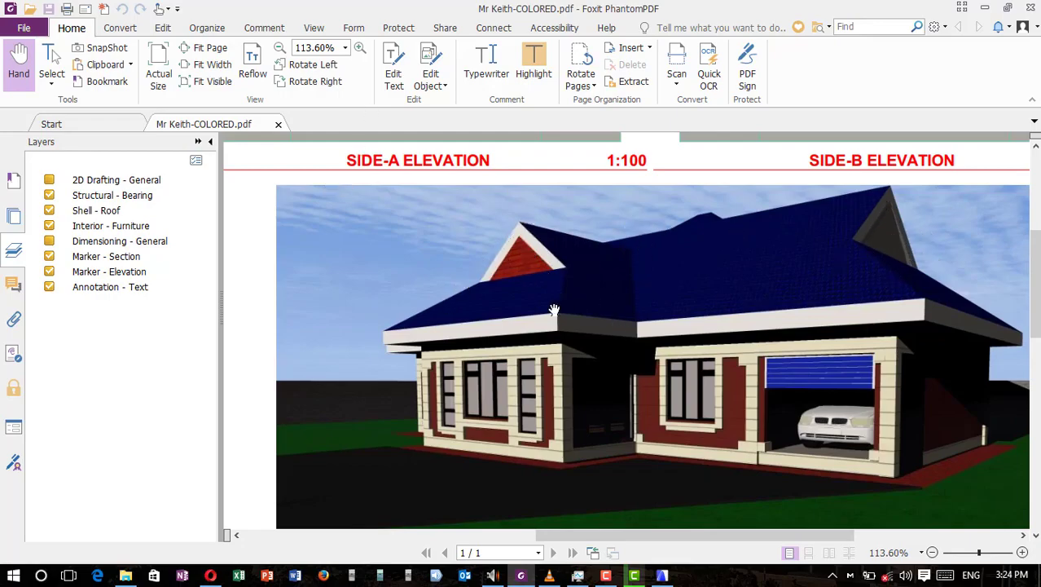
scroll(662, 286, "down", 4)
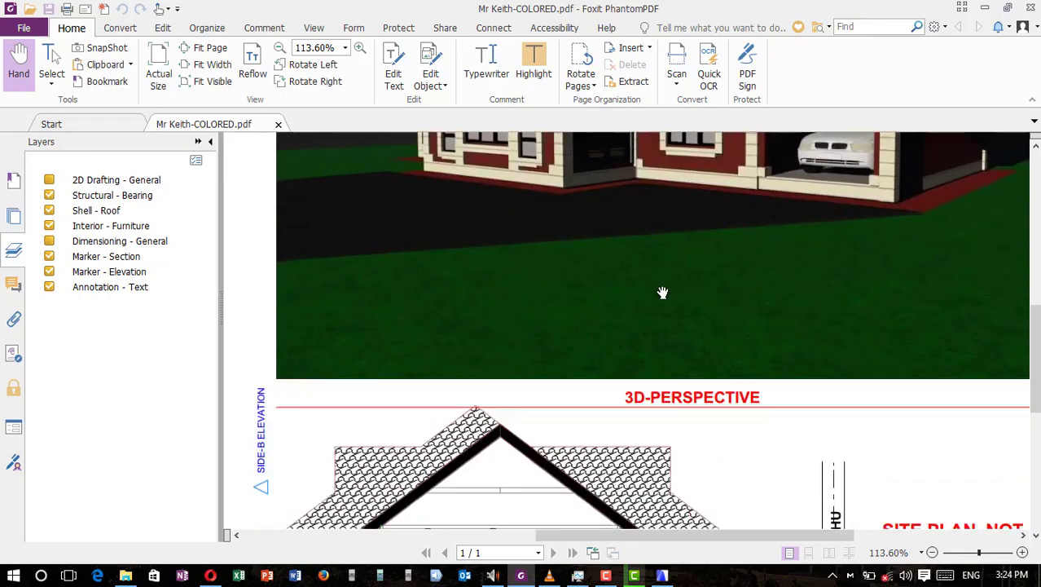
scroll(662, 287, "down", 3)
scroll(662, 286, "down", 3)
left_click_drag(601, 538, 608, 538)
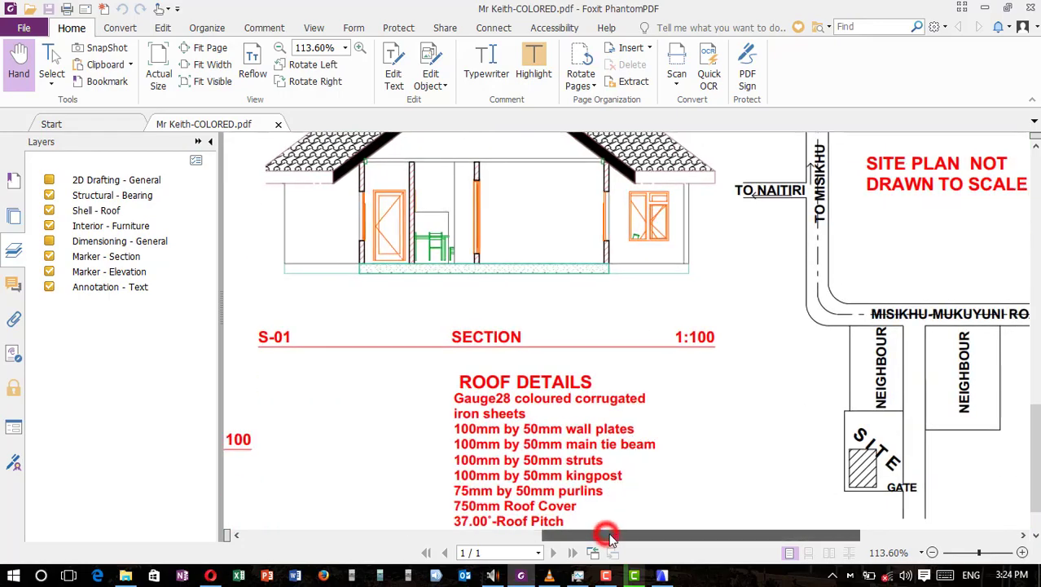
scroll(549, 486, "down", 1)
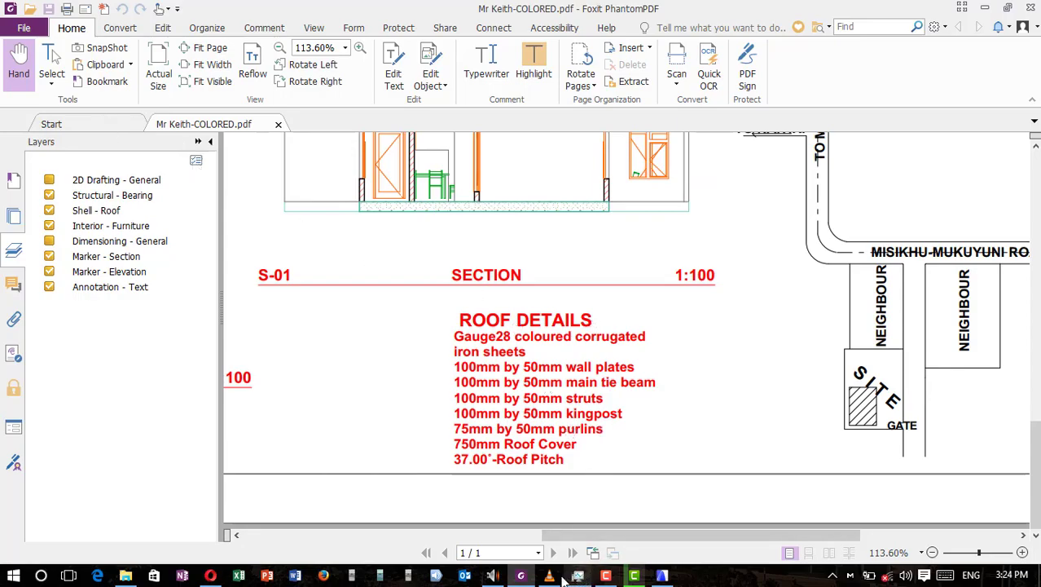
mouse_move(606, 576)
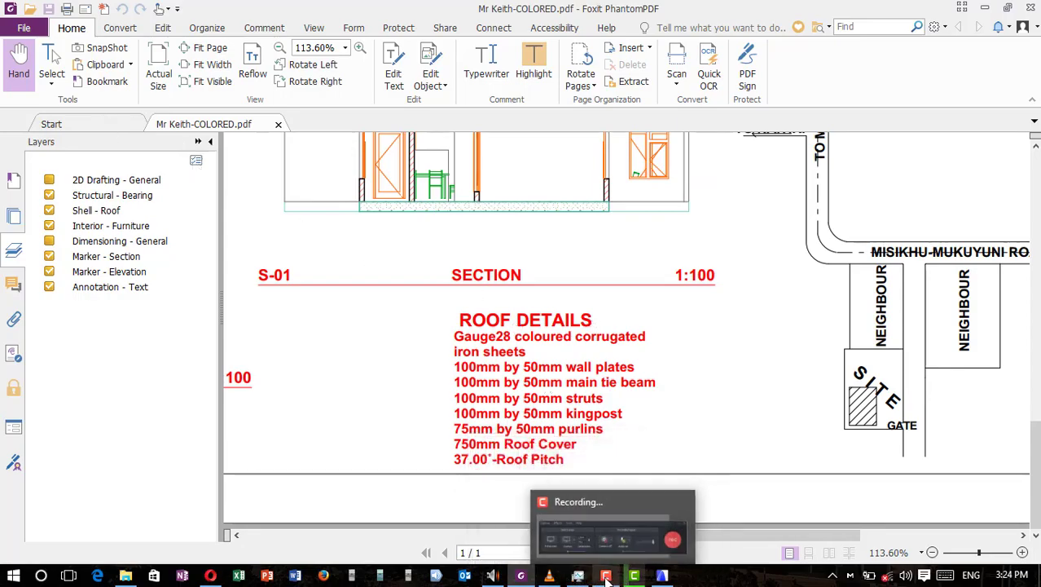
Enter a 37 roof pitch in the roof's settings and begin overriding its top surface.
left_click(662, 575)
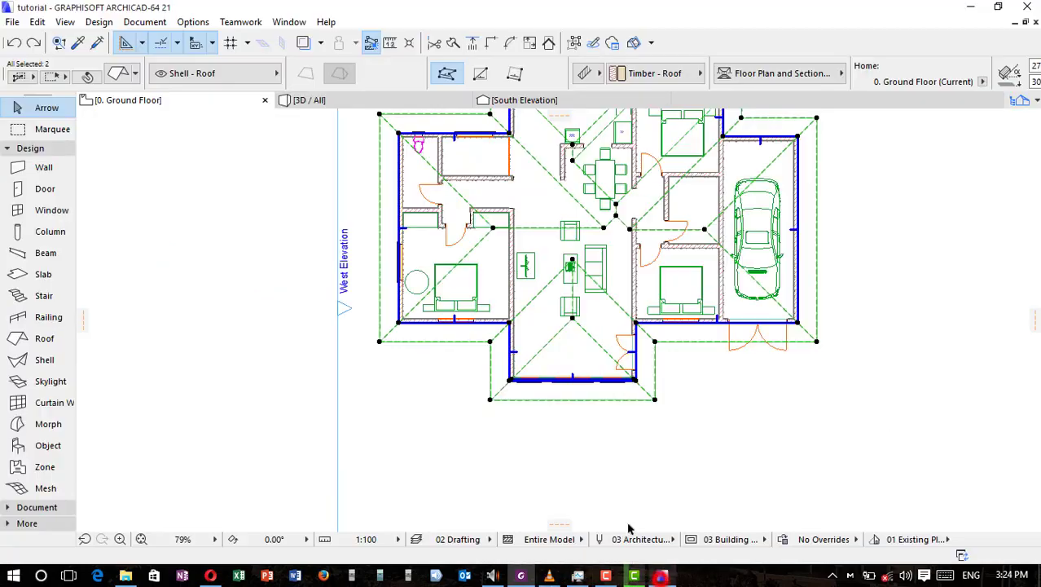
left_click(621, 406)
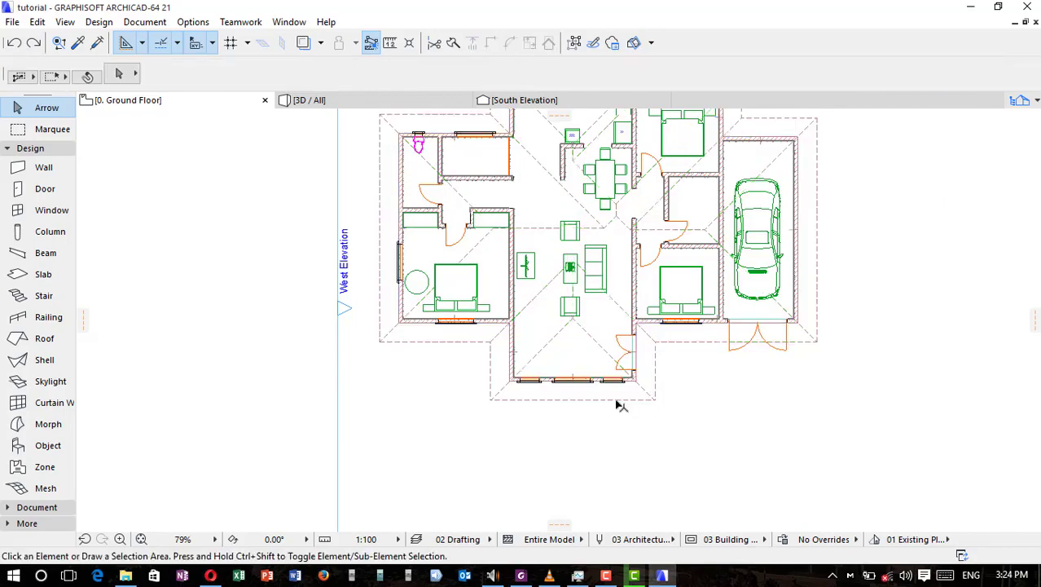
left_click(616, 400)
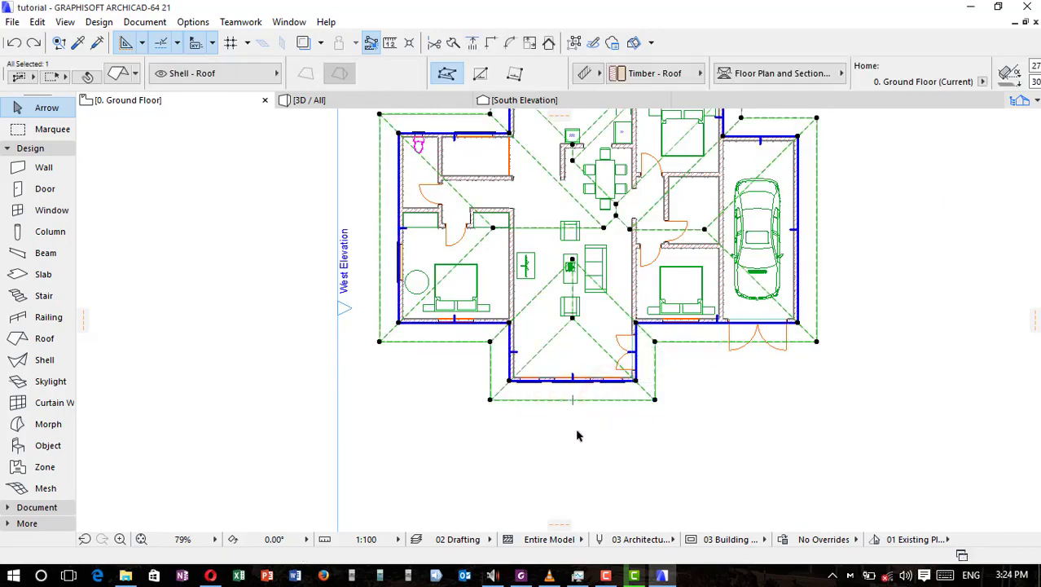
key("ctrl+t")
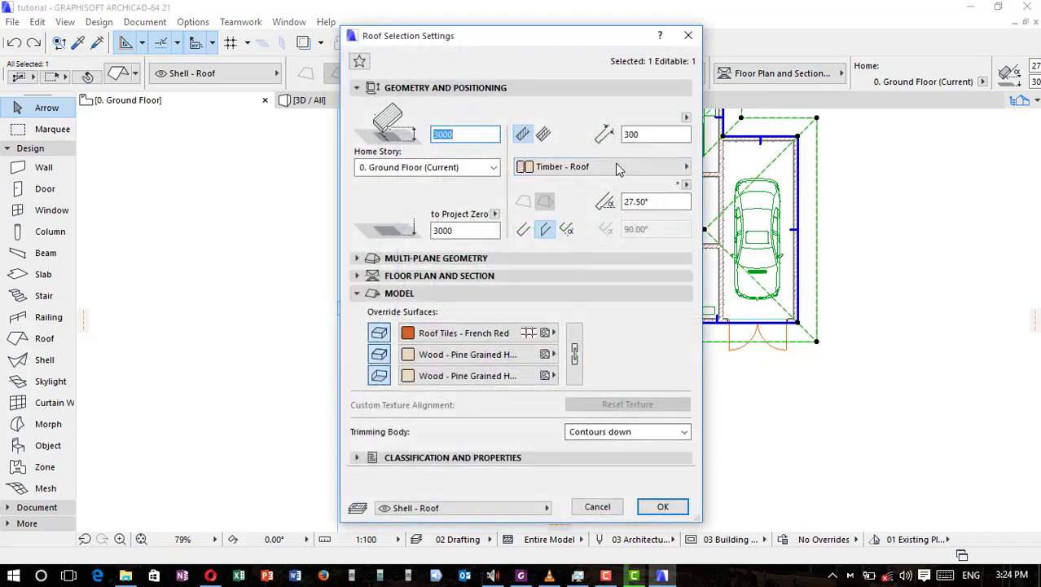
left_click(649, 204)
type("37")
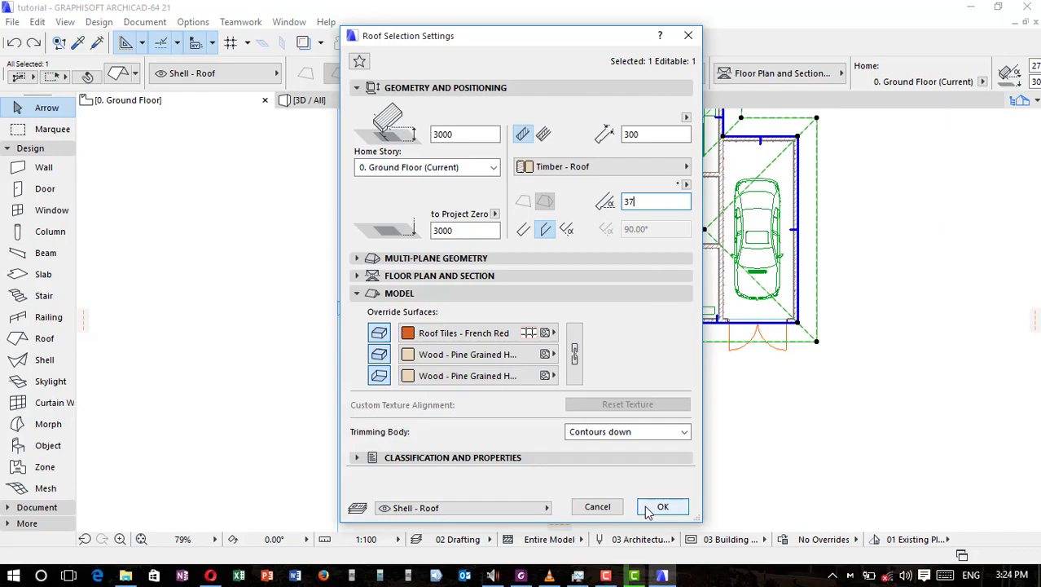
left_click(430, 333)
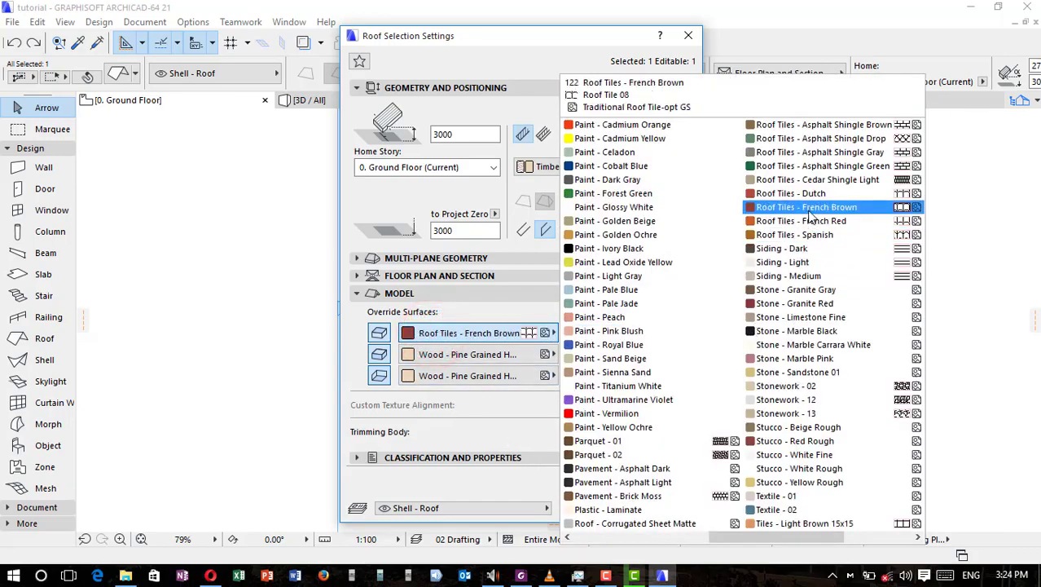
Apply the 37° pitch with a Roof - Corrugated Sheet Matte top and inspect the roof in 3D.
left_click(633, 522)
left_click(652, 504)
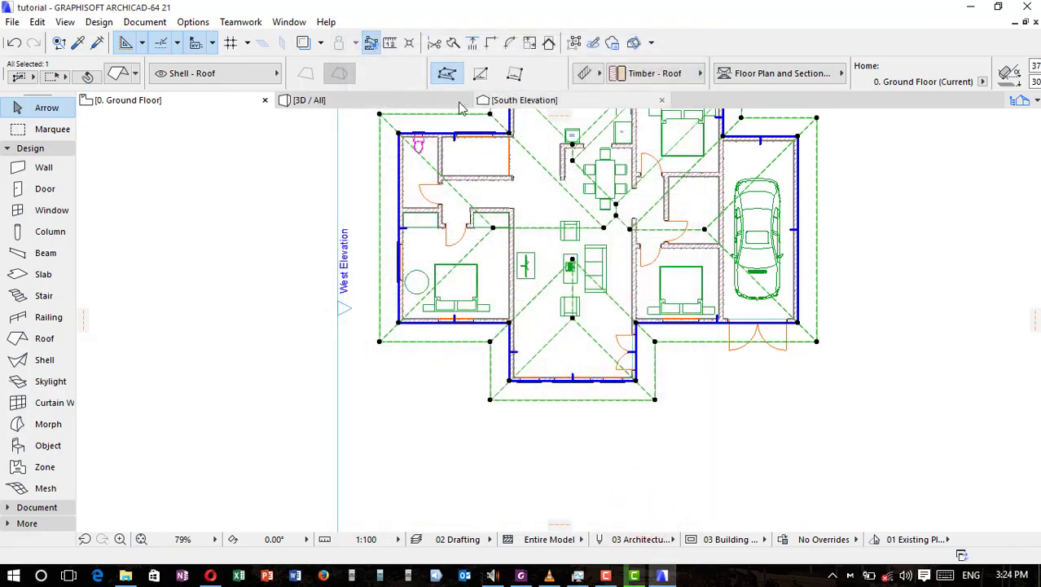
left_click(422, 100)
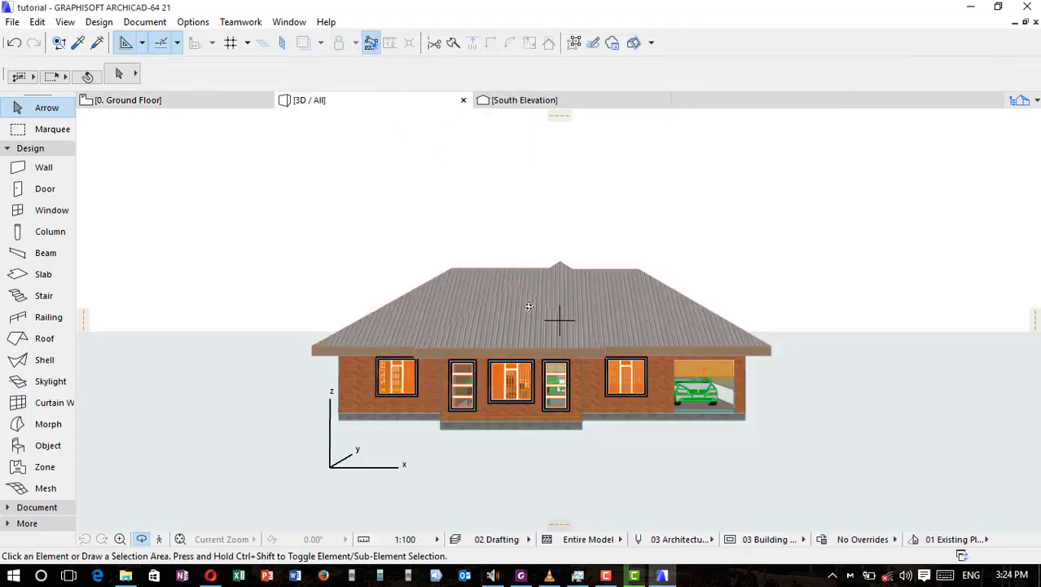
left_click_drag(489, 308, 275, 310)
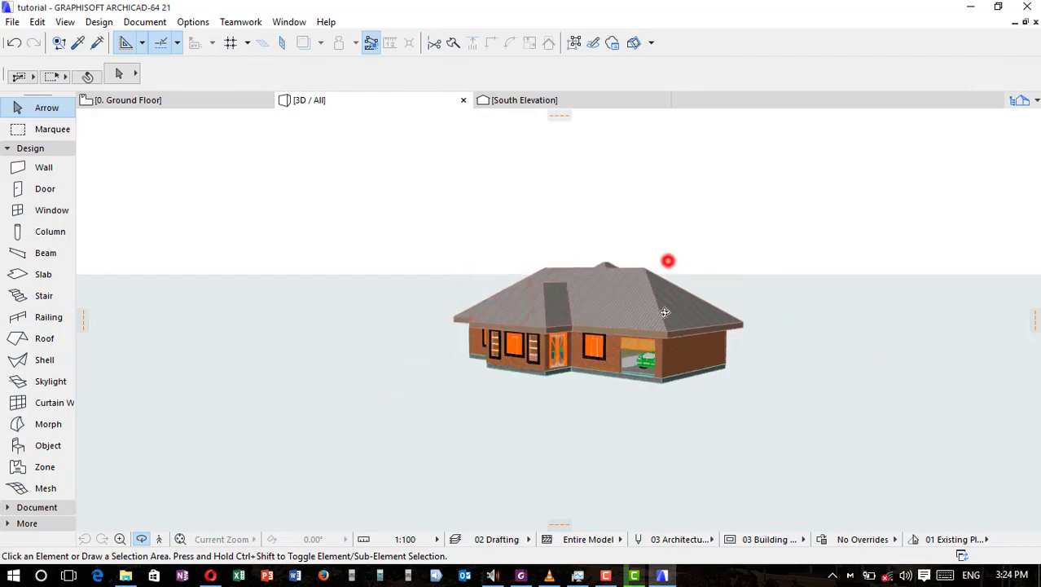
left_click_drag(670, 196, 745, 381)
scroll(609, 198, "up", 2)
scroll(511, 260, "up", 2)
scroll(458, 311, "up", 2)
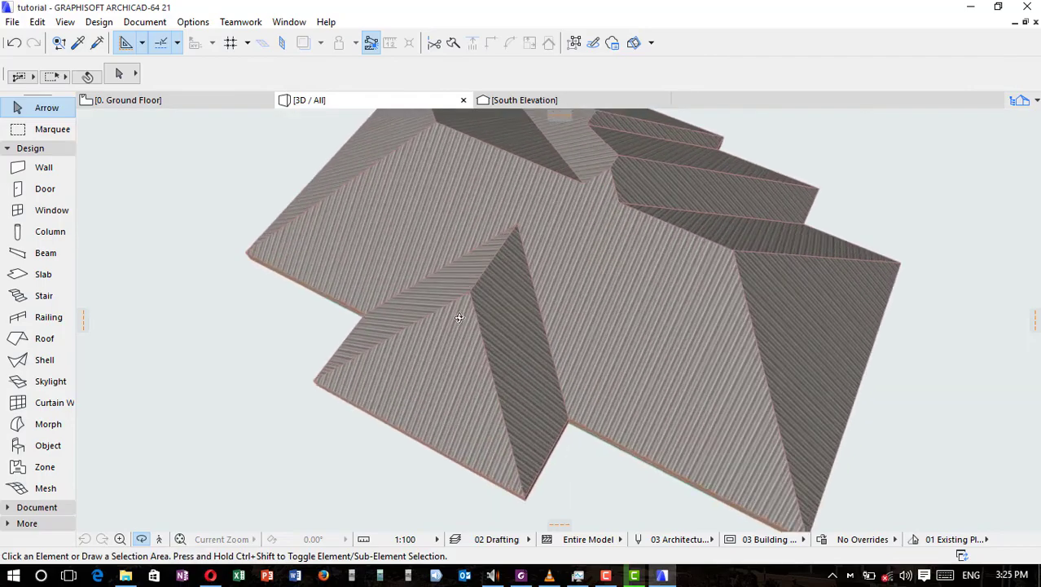
scroll(464, 311, "up", 2)
left_click(472, 293)
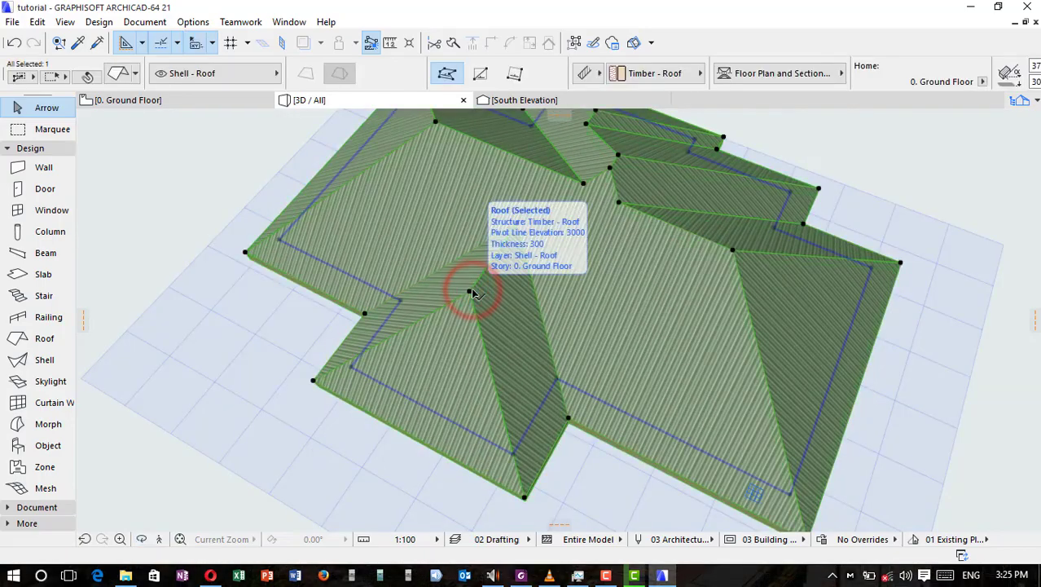
Browse the palette list without opening one, then orbit back to a front view.
left_click(286, 22)
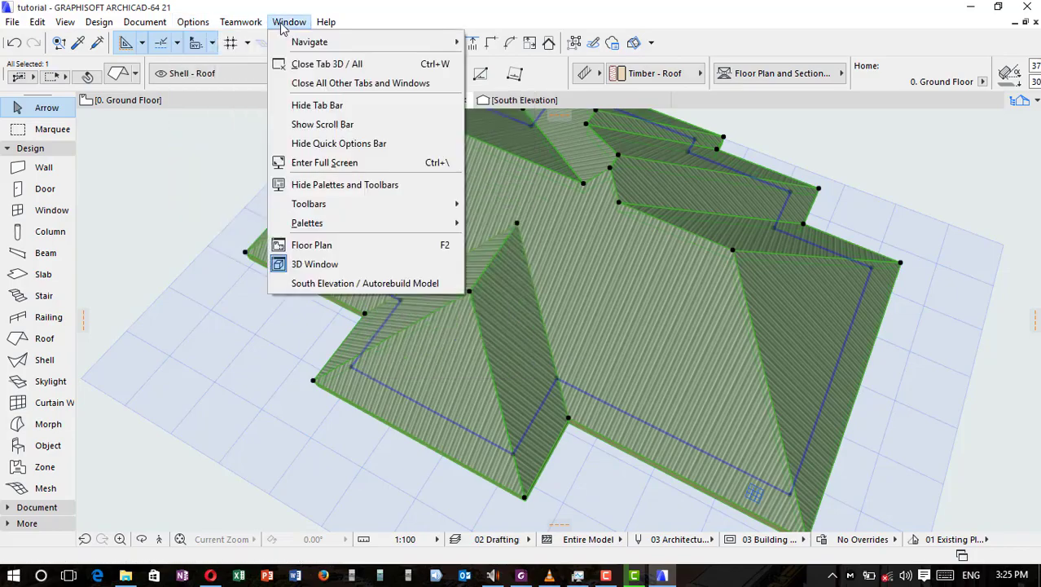
mouse_move(307, 223)
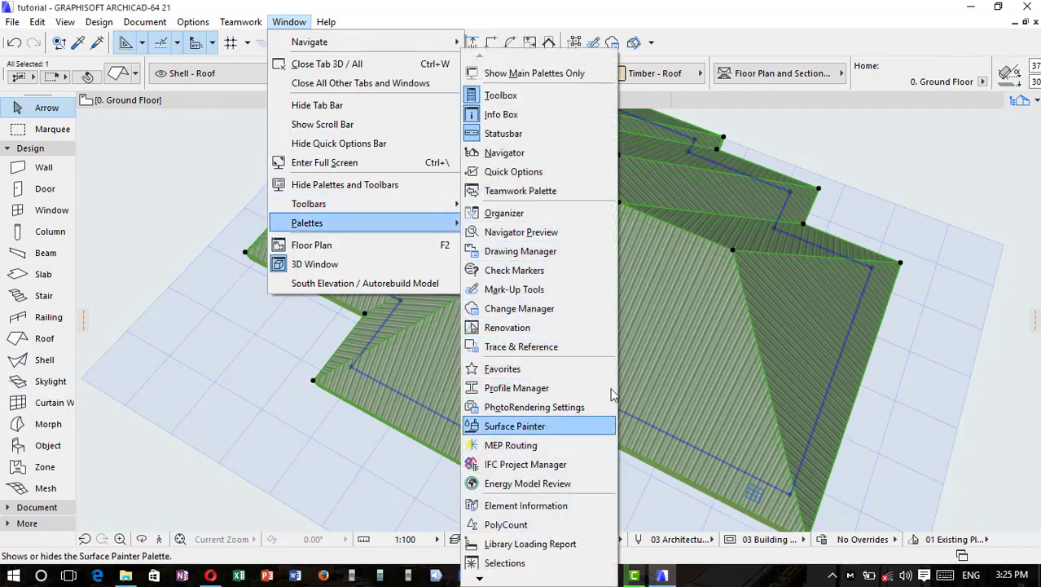
left_click(739, 139)
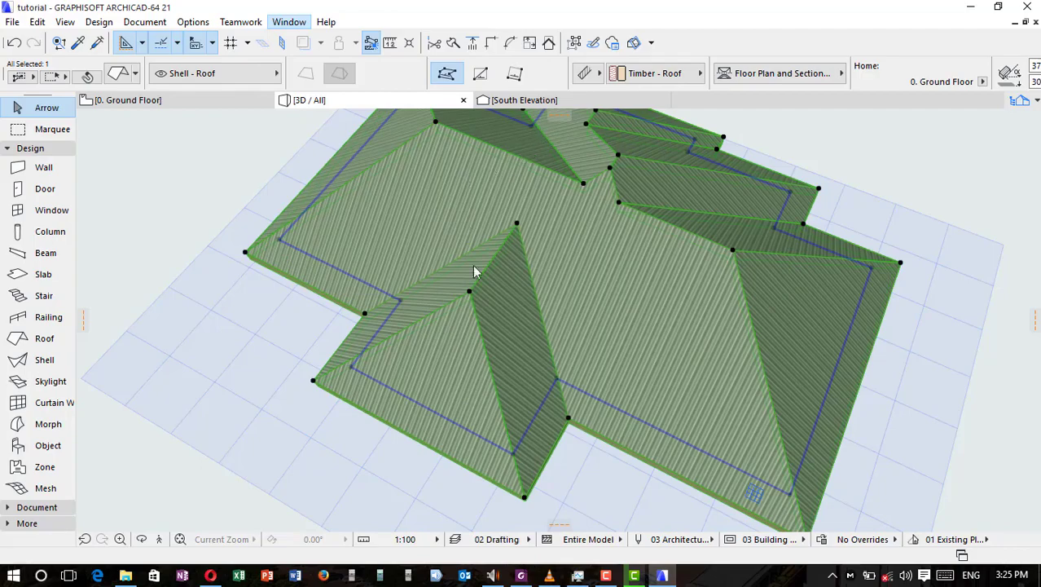
key("alt+o")
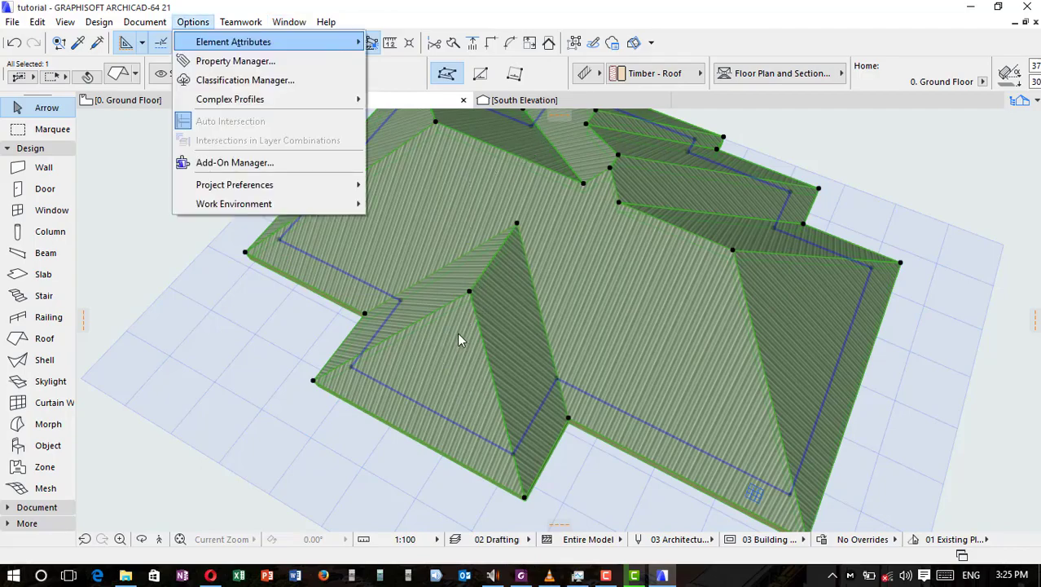
key("Escape")
key("Escape")
mouse_move(503, 352)
middle_mouse_down("shift")
mouse_move(684, 274)
mouse_move(624, 281)
middle_mouse_up("shift")
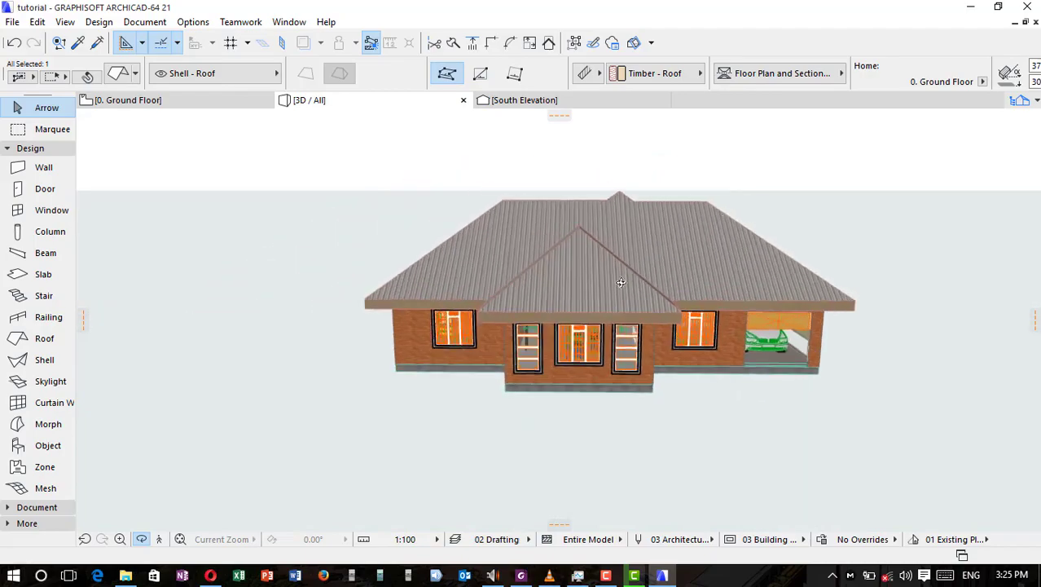
scroll(584, 271, "up", 2)
Override the roof's top surface with Roof Tiles - French Red.
left_click(163, 100)
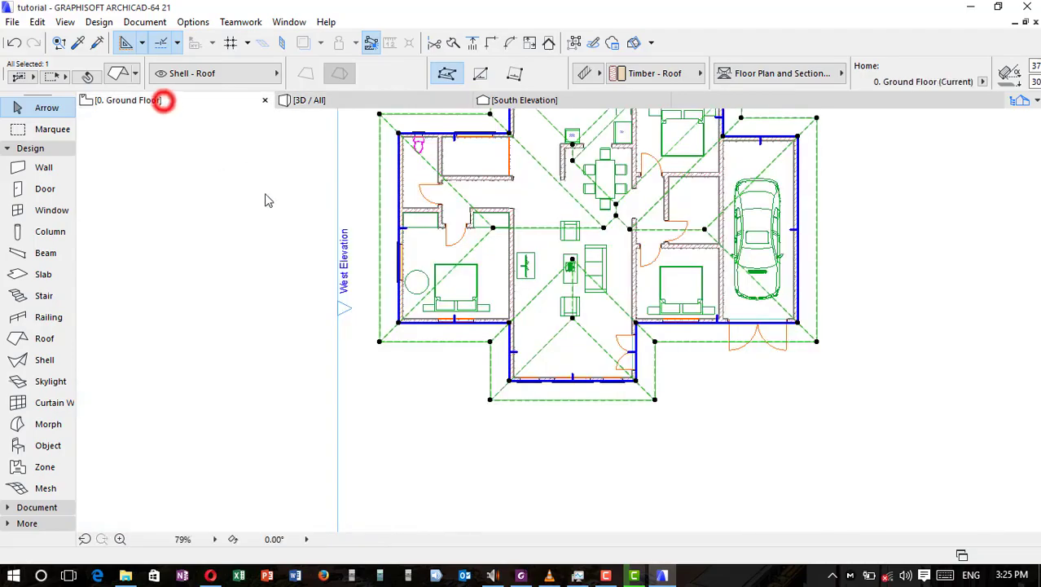
double_click(388, 372)
left_click(442, 335)
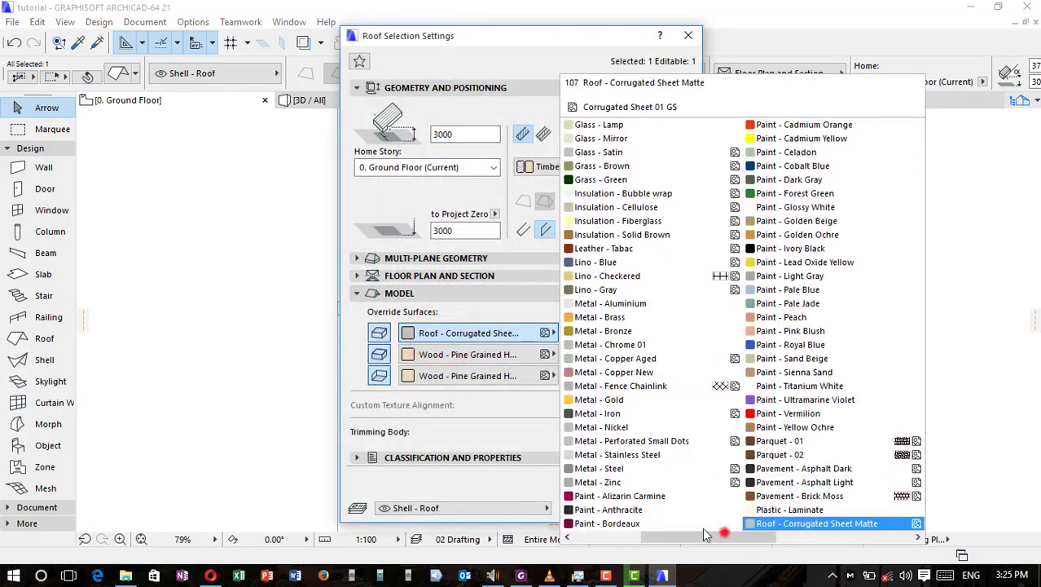
left_click_drag(705, 534, 704, 538)
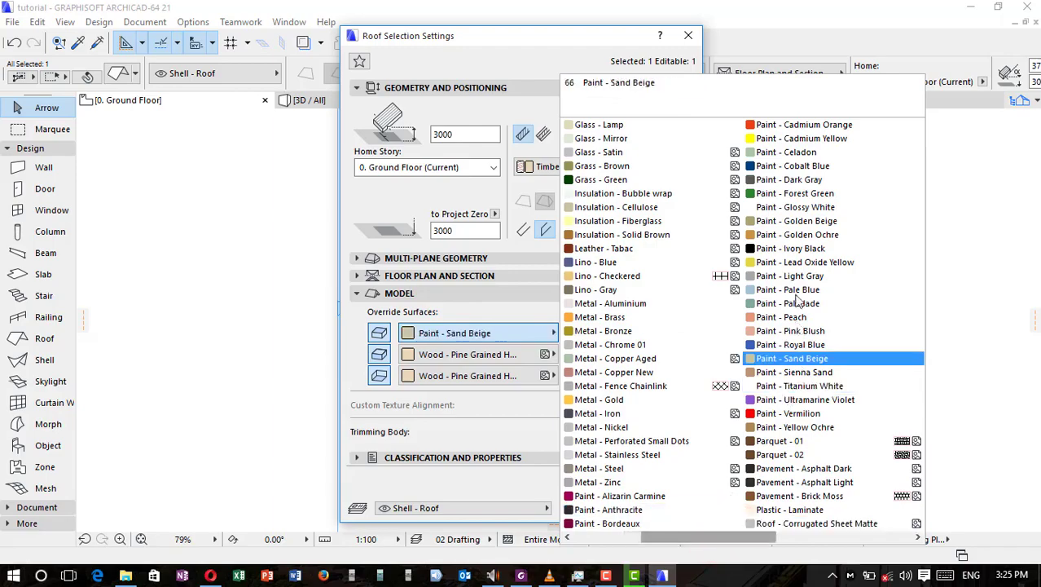
left_click_drag(718, 540, 789, 544)
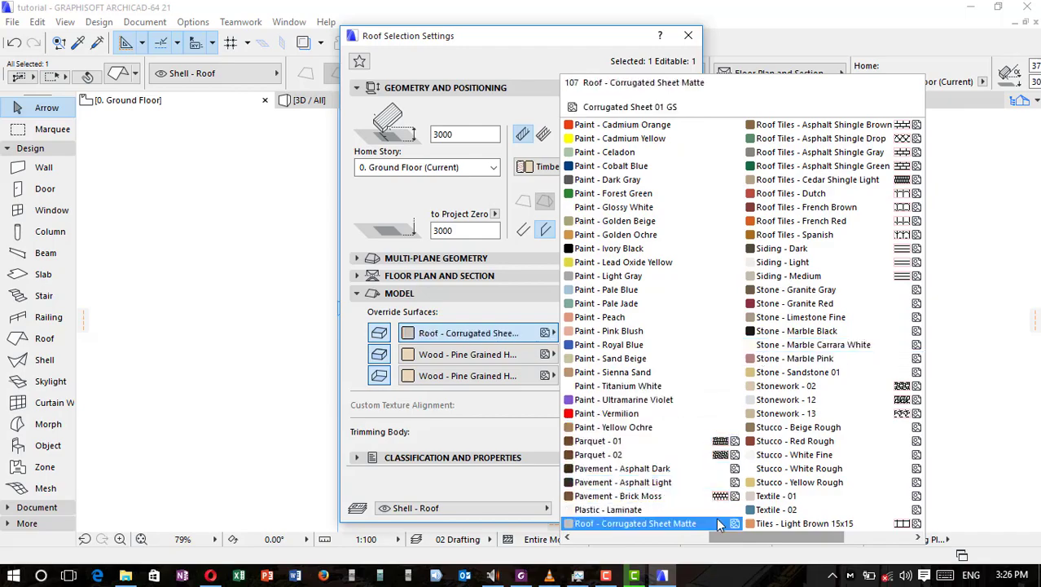
left_click(797, 222)
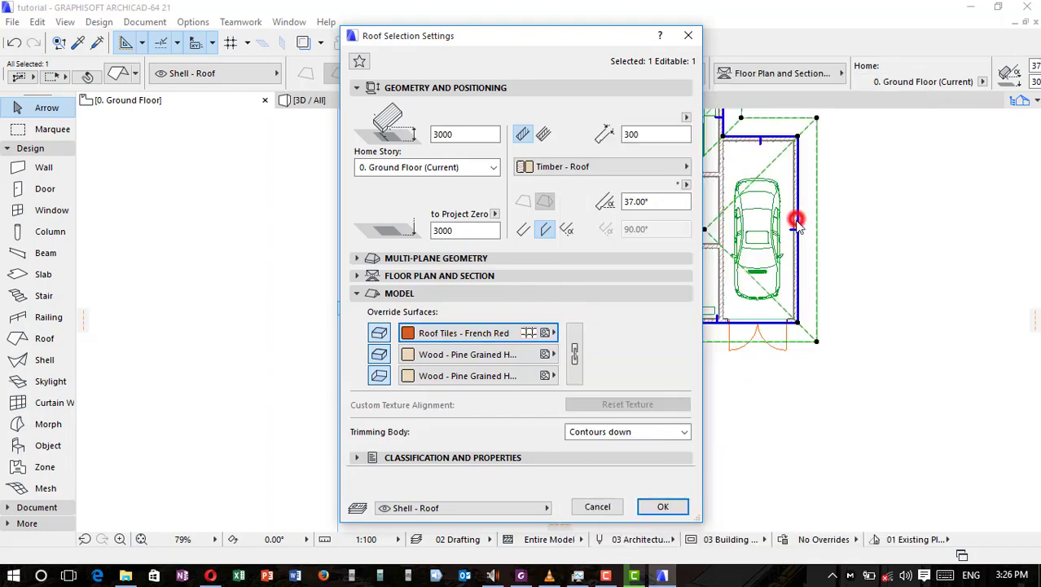
Give the roof edges Paint - Glossy White, apply, and view the roof in 3D.
left_click(432, 362)
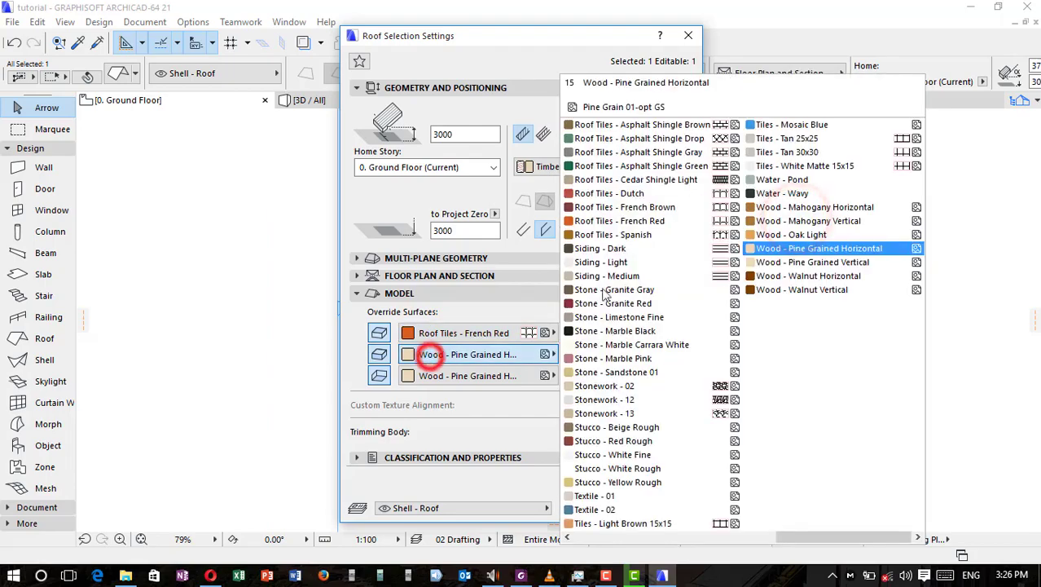
left_click(782, 540)
left_click_drag(740, 553, 721, 554)
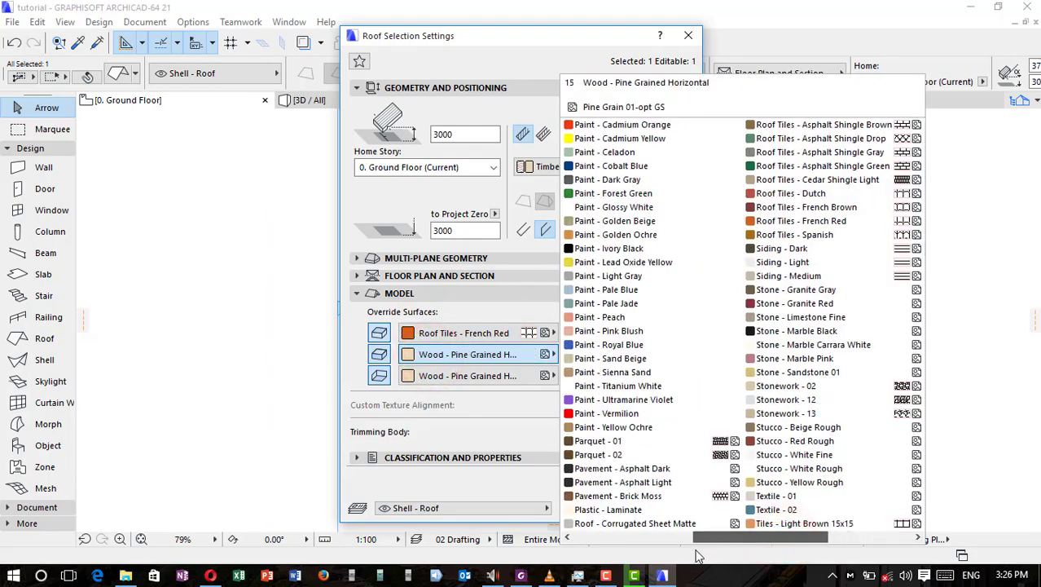
left_click(614, 207)
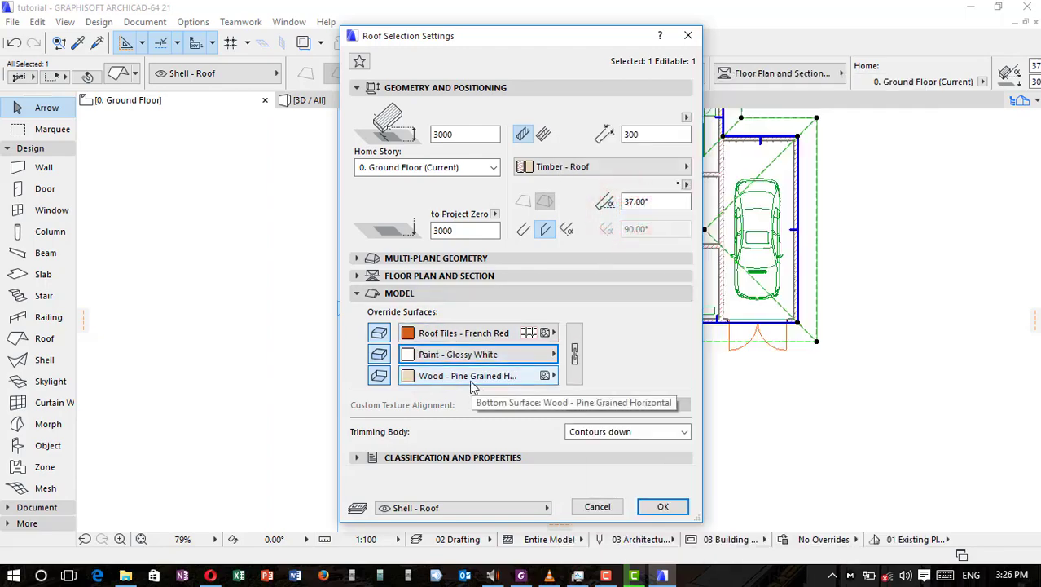
left_click(648, 507)
left_click(361, 100)
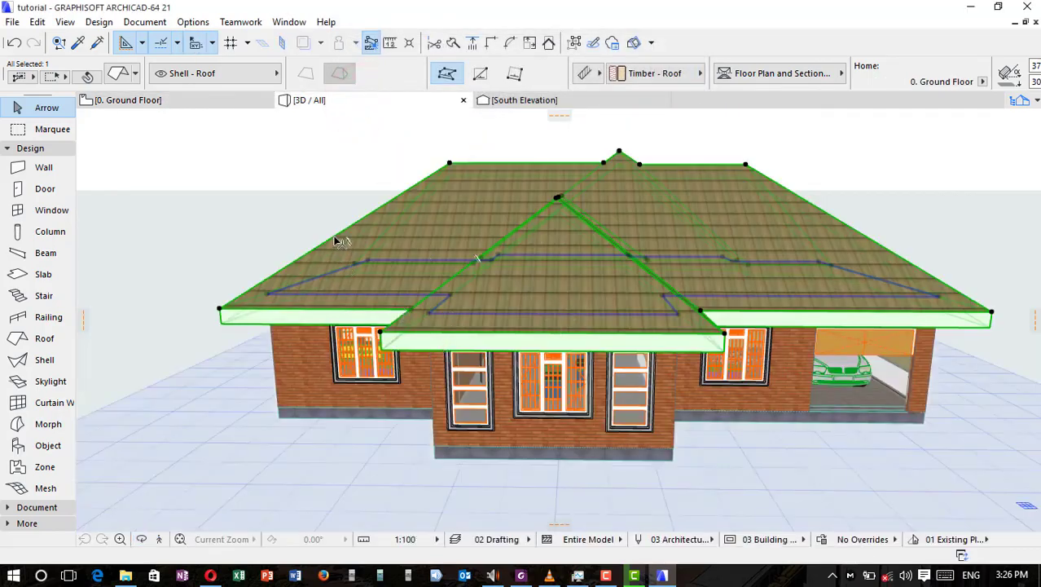
Orbit and zoom around the red-tiled roof and its front hip, then go back to 0. Ground Floor.
key("Escape")
left_click(522, 493)
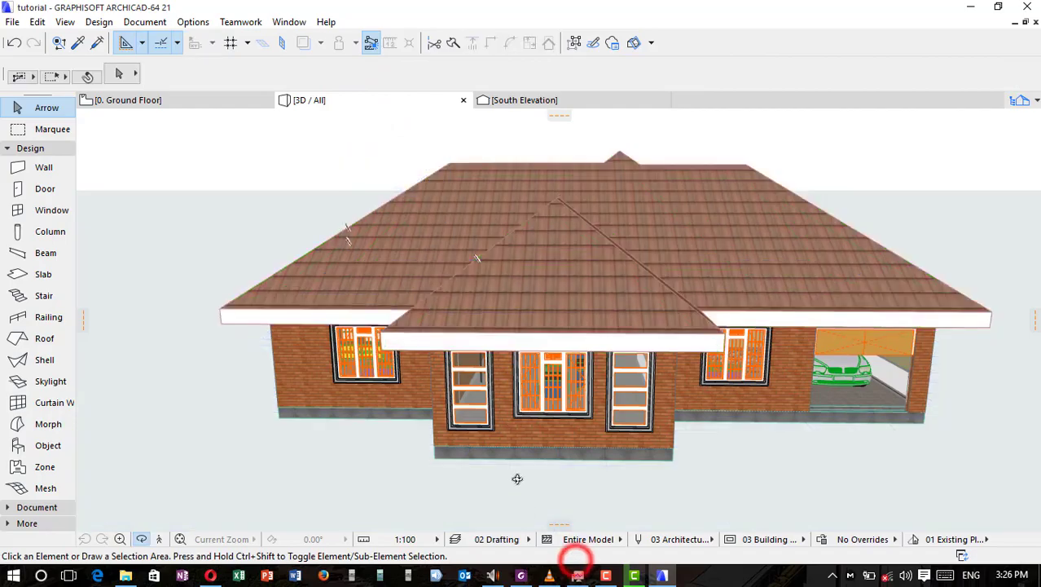
mouse_move(595, 403)
middle_mouse_down("shift")
mouse_move(549, 381)
mouse_move(709, 394)
middle_mouse_up("shift")
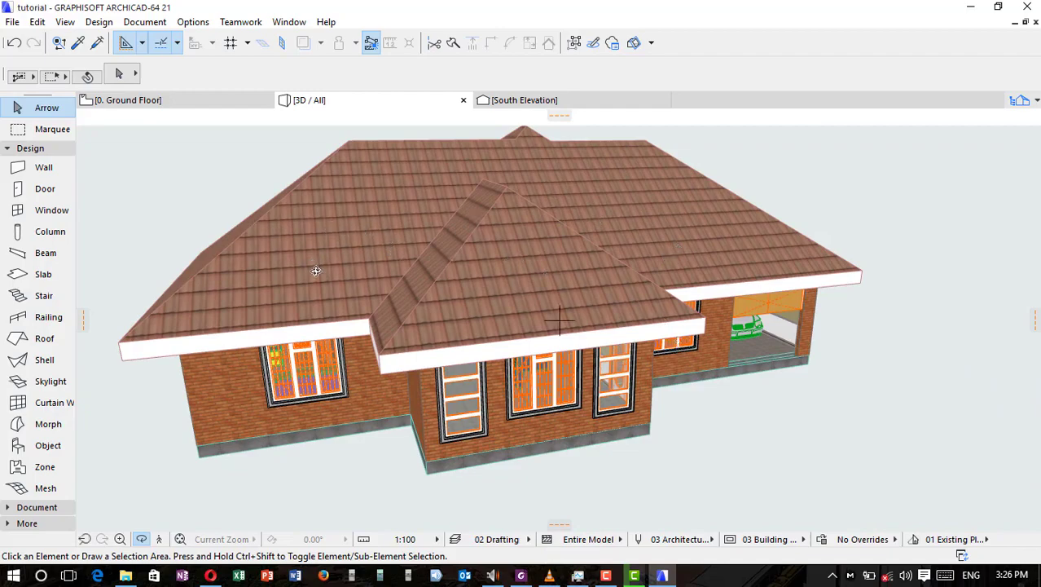
middle_click_drag(304, 310, 633, 317, "shift")
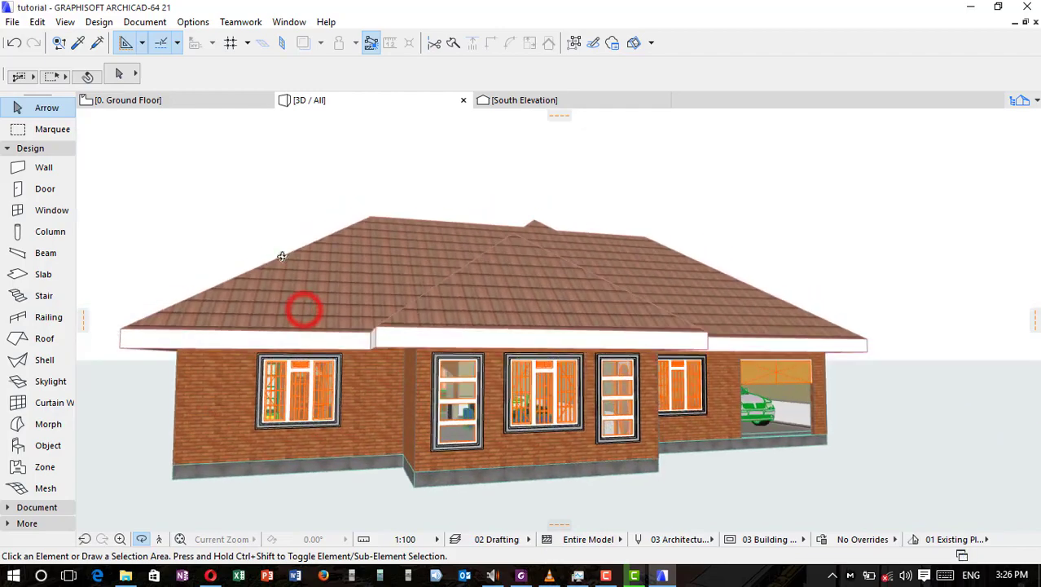
scroll(632, 317, "up", 3)
scroll(632, 317, "down", 3)
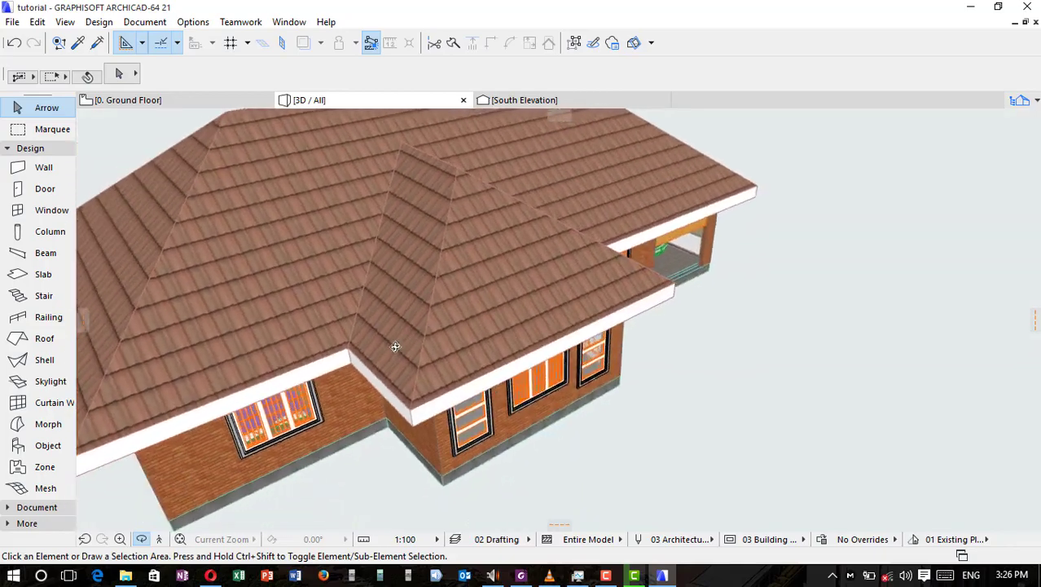
middle_click_drag(395, 344, 431, 202, "shift")
scroll(428, 372, "up", 5)
scroll(428, 372, "down", 3)
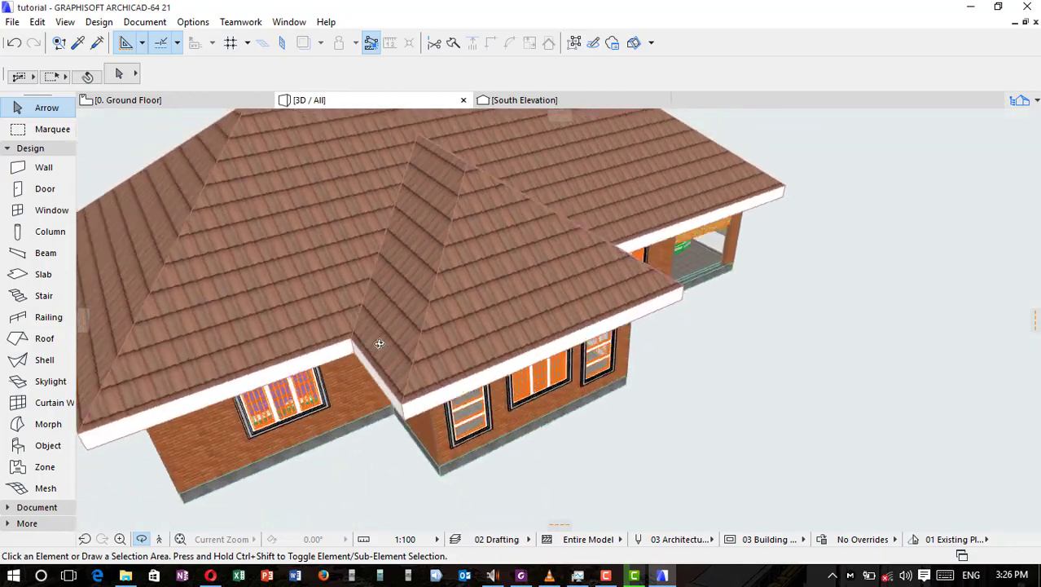
middle_click_drag(379, 344, 433, 426, "shift")
scroll(424, 336, "up", 5)
scroll(462, 371, "down", 4)
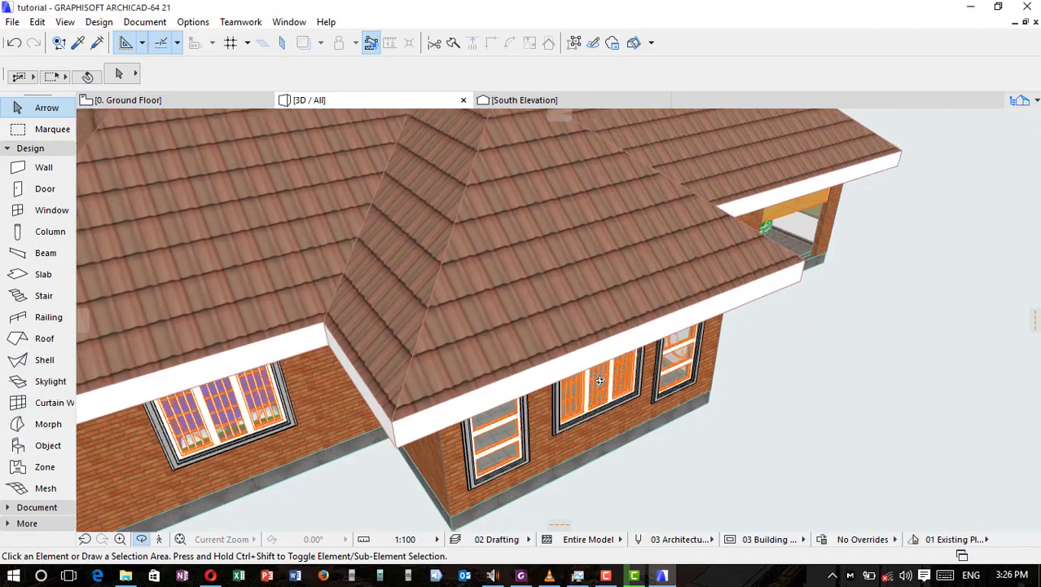
middle_click_drag(462, 371, 527, 312, "shift")
middle_click_drag(352, 287, 488, 290, "shift")
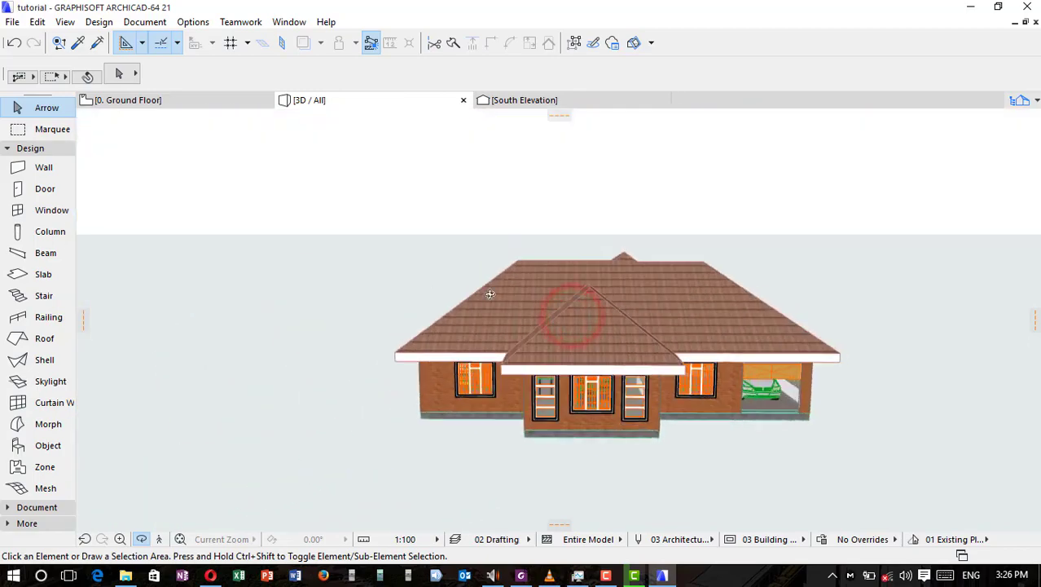
scroll(608, 313, "up", 2)
scroll(694, 392, "up", 3)
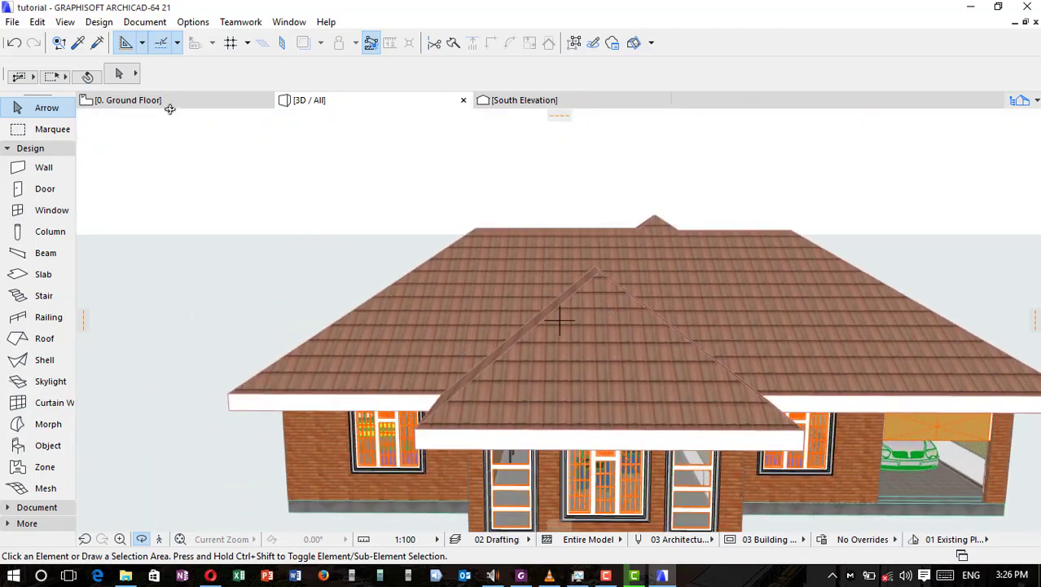
scroll(286, 228, "down", 2)
scroll(616, 262, "up", 2)
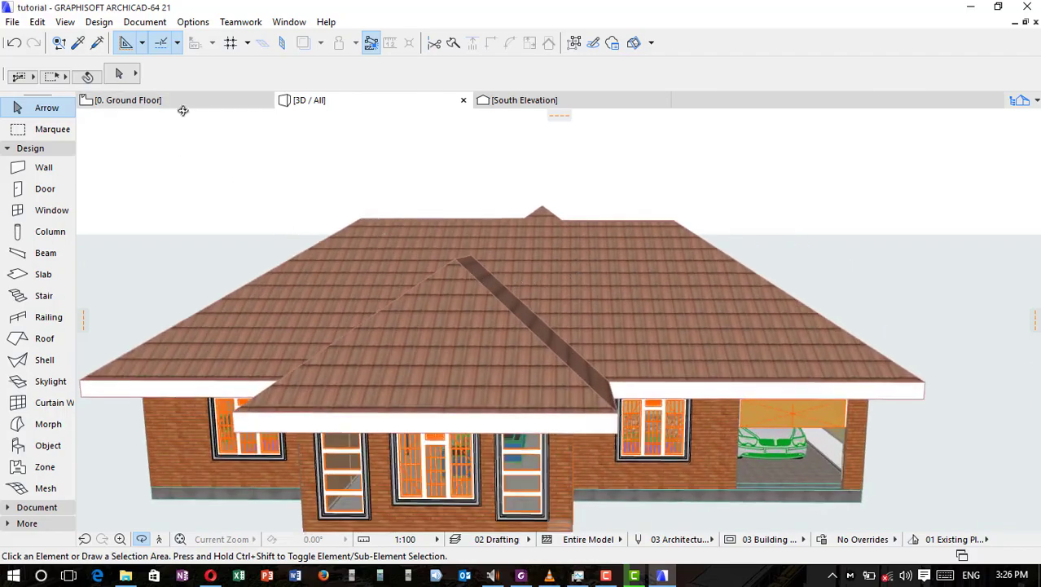
left_click(160, 100)
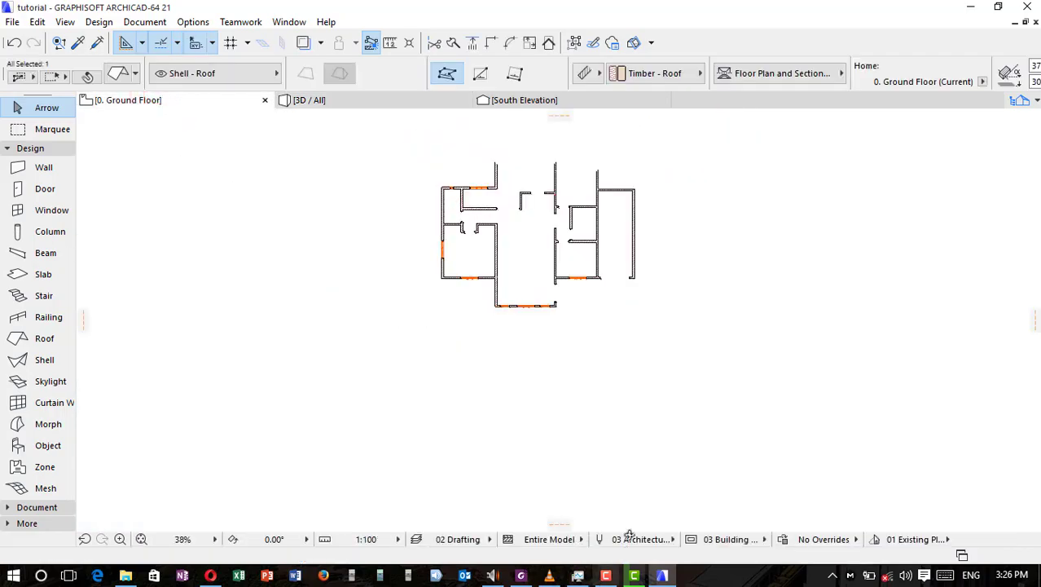
Split the multi-plane roof into single-plane roofs, accepting the warning.
scroll(487, 145, "up", 1)
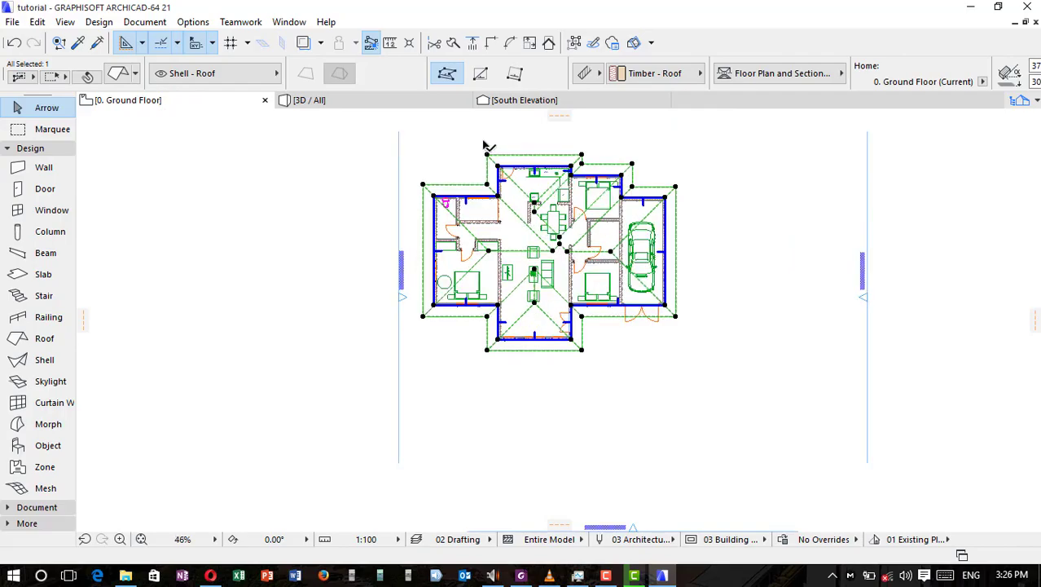
scroll(486, 145, "up", 5)
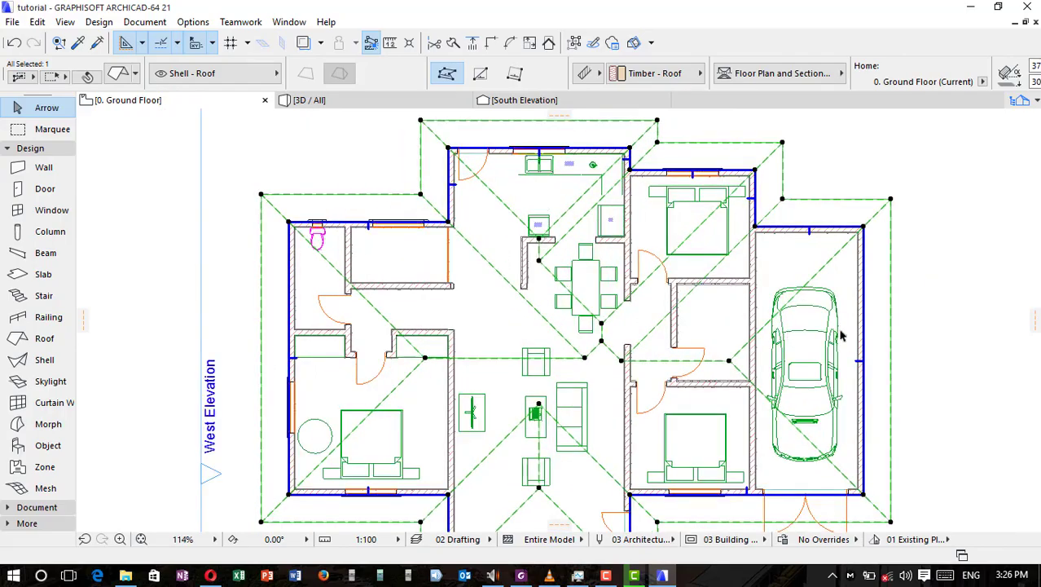
scroll(605, 298, "down", 4)
scroll(637, 318, "down", 4)
scroll(637, 318, "up", 5)
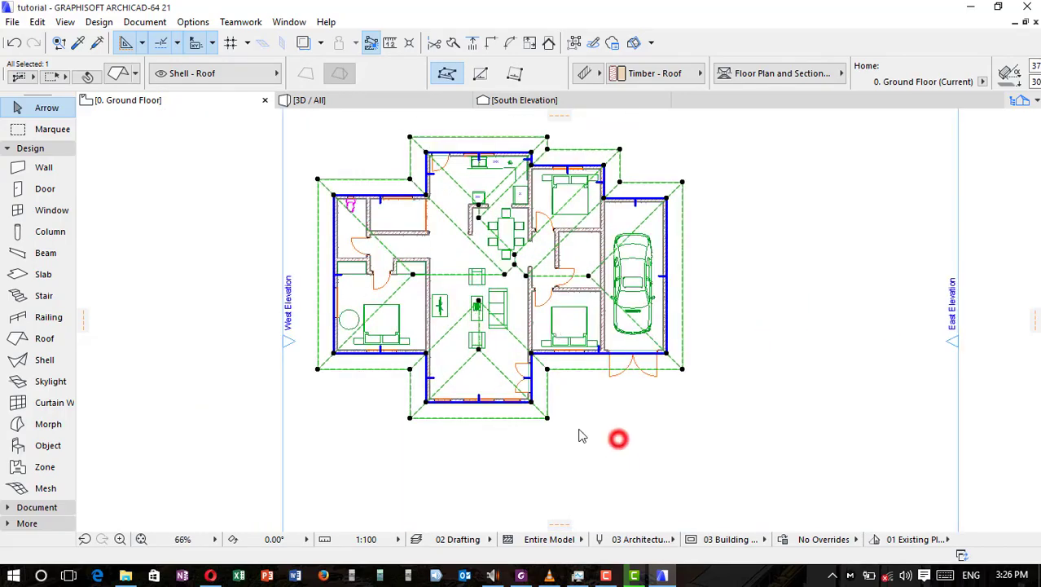
left_click(546, 420)
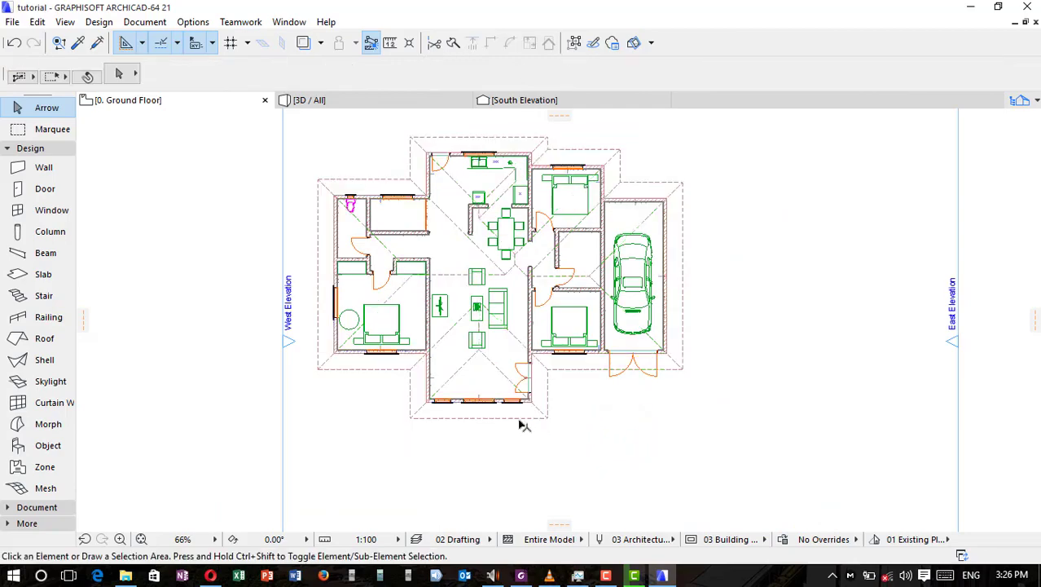
left_click(525, 421)
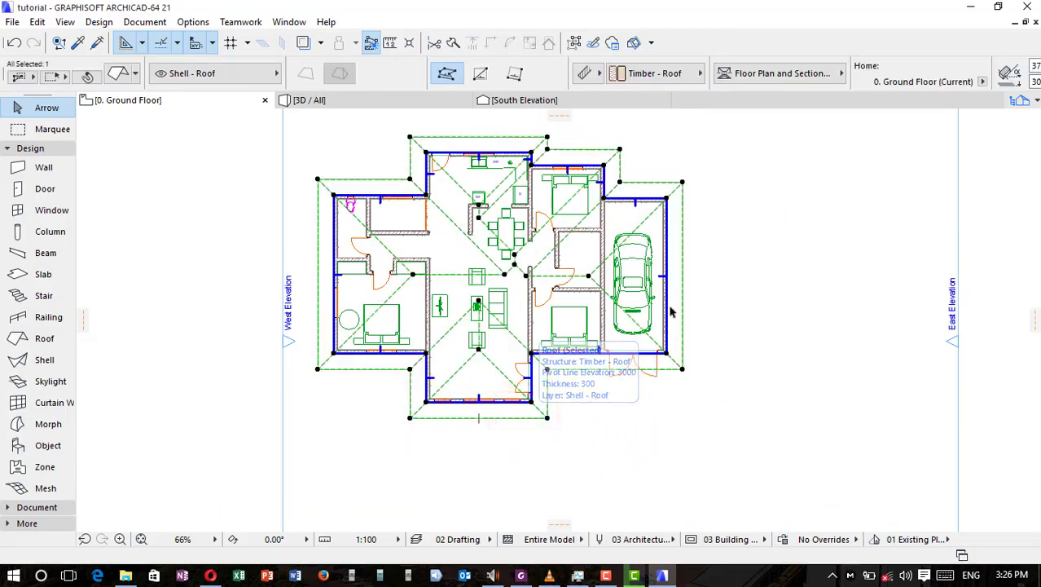
right_click(715, 156)
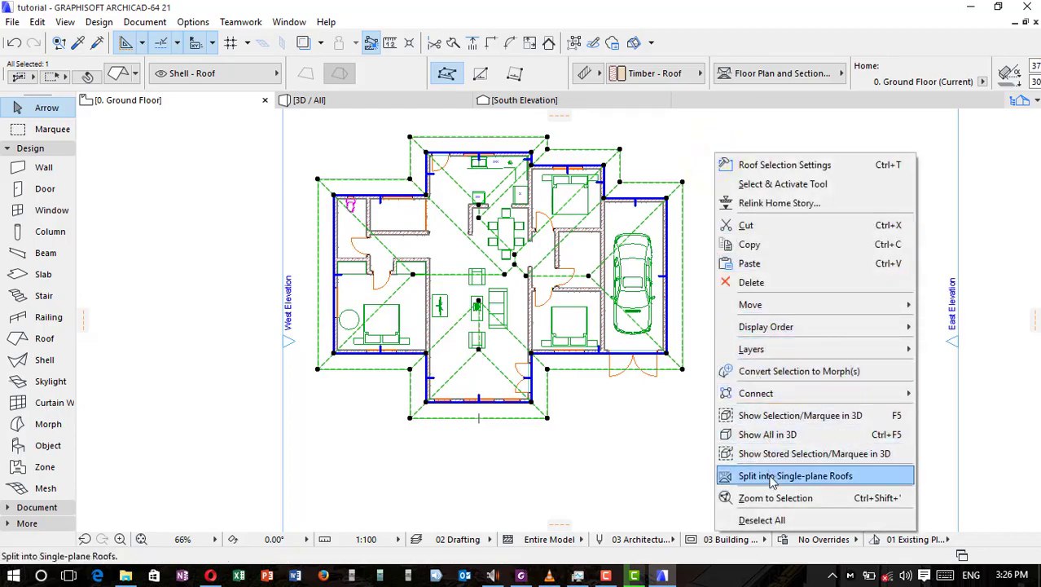
left_click(827, 481)
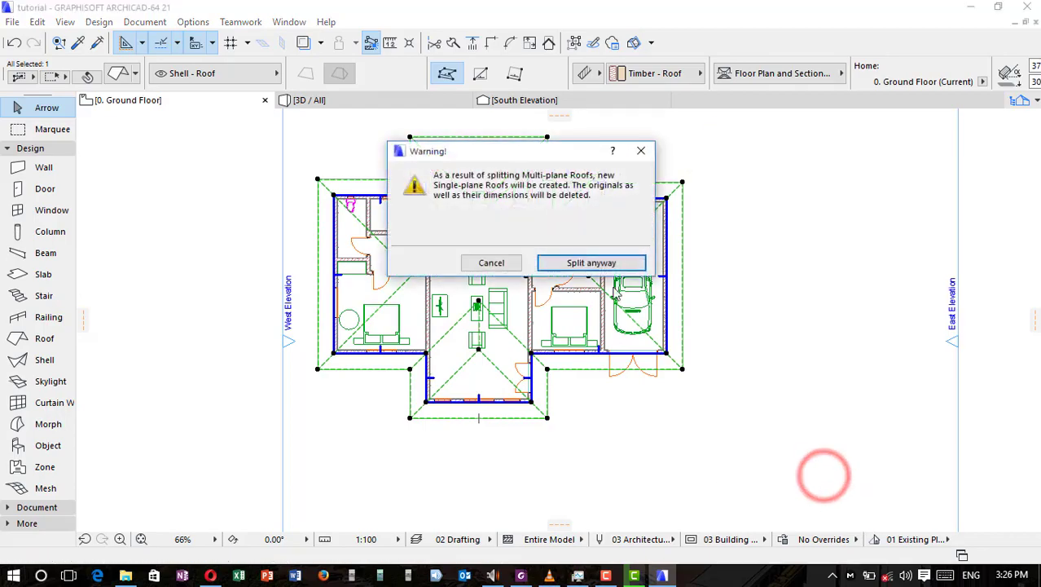
left_click(592, 262)
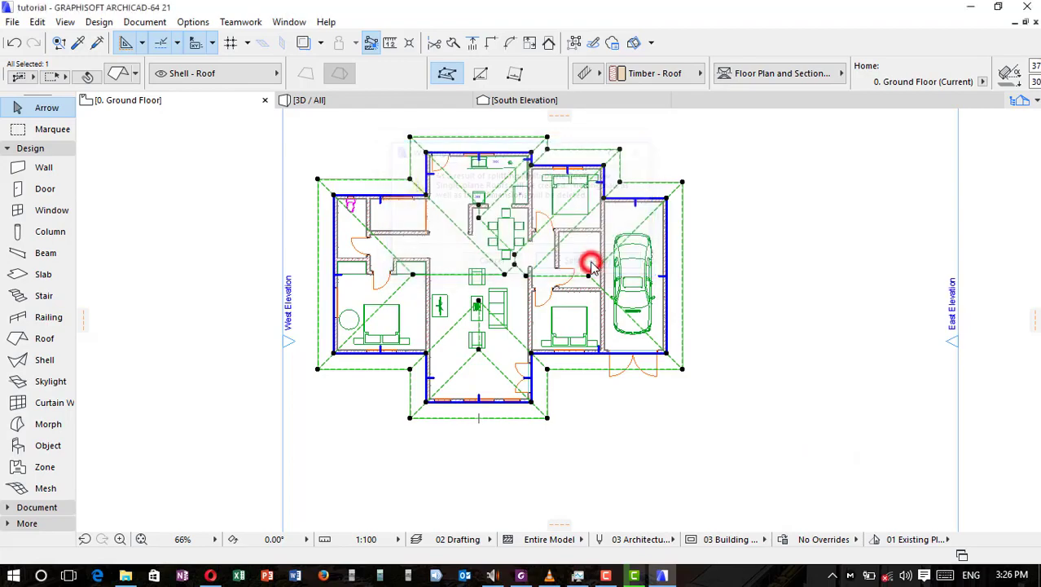
Ungroup the resulting 13 single-plane roofs and deselect them.
left_click(546, 418)
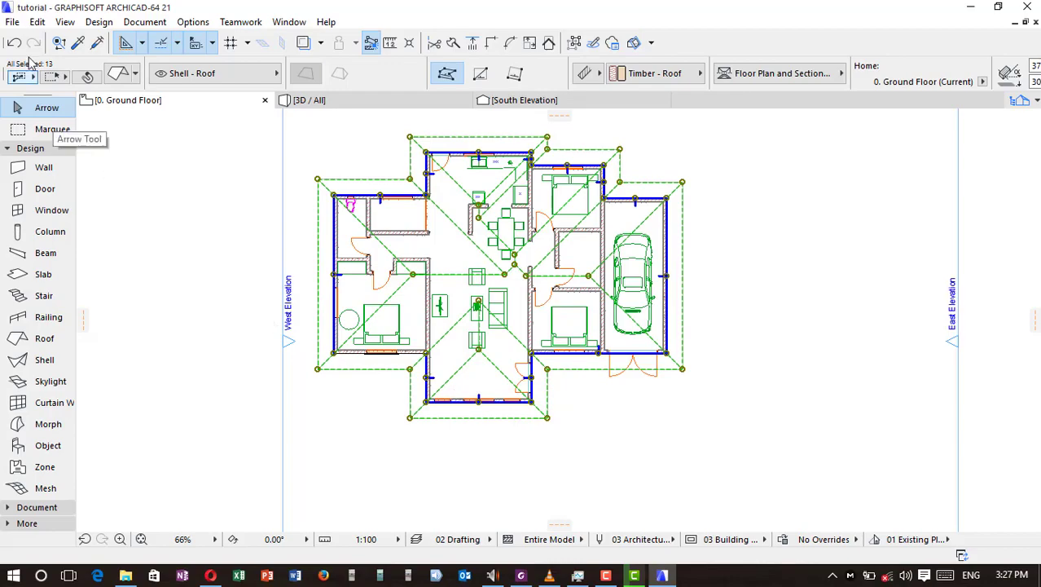
left_click(37, 22)
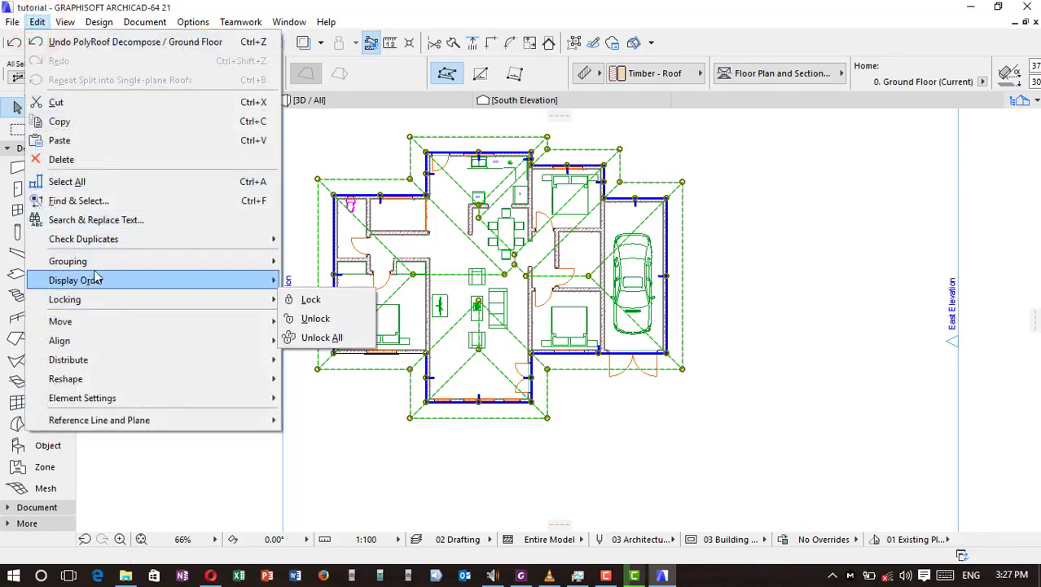
mouse_move(67, 261)
left_click(329, 282)
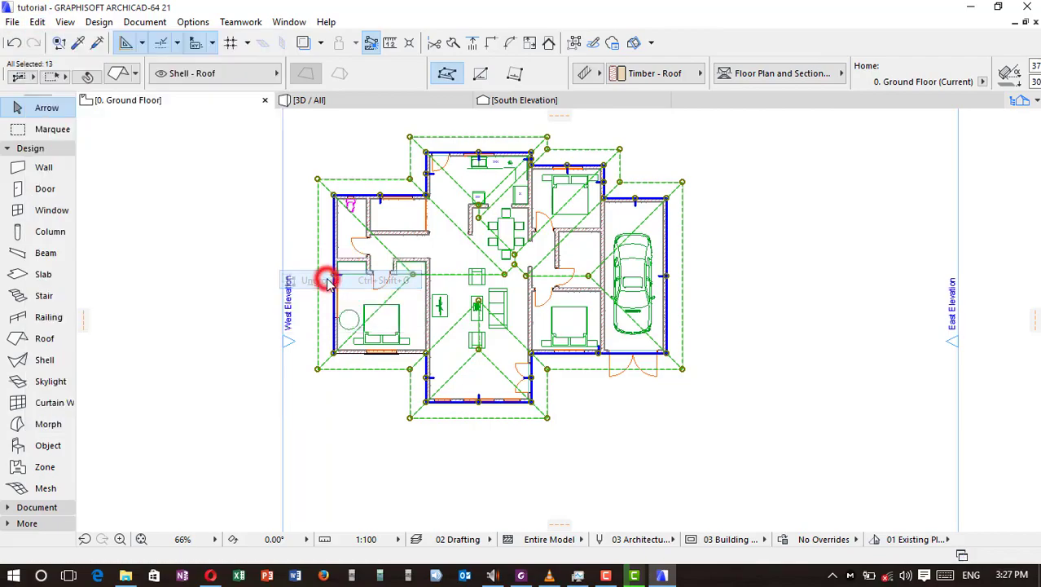
left_click(695, 409)
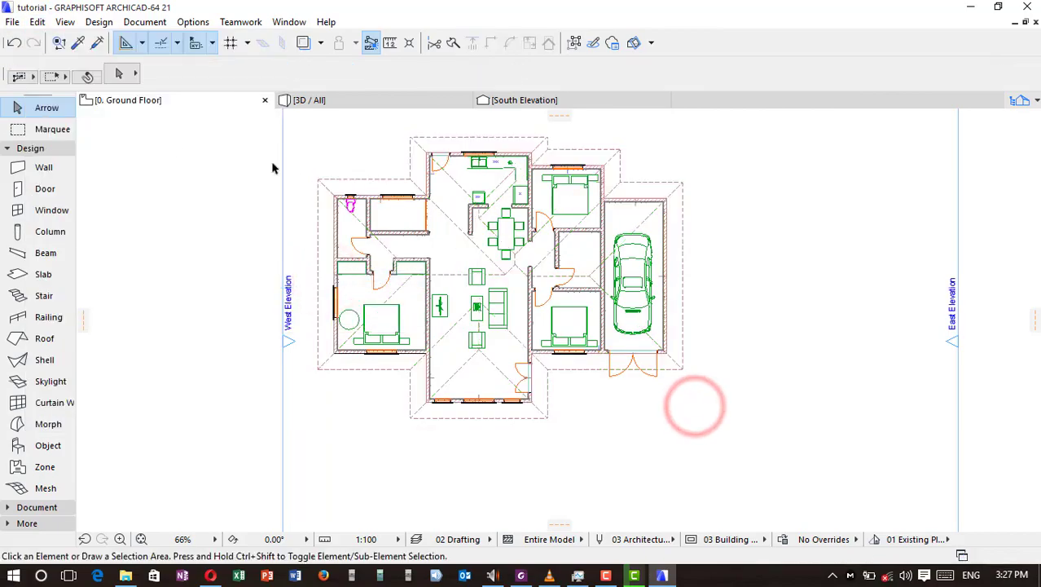
Switch to the Line tool and draw a vertical line from the toilet room down beside the bedroom bed.
left_click(7, 150)
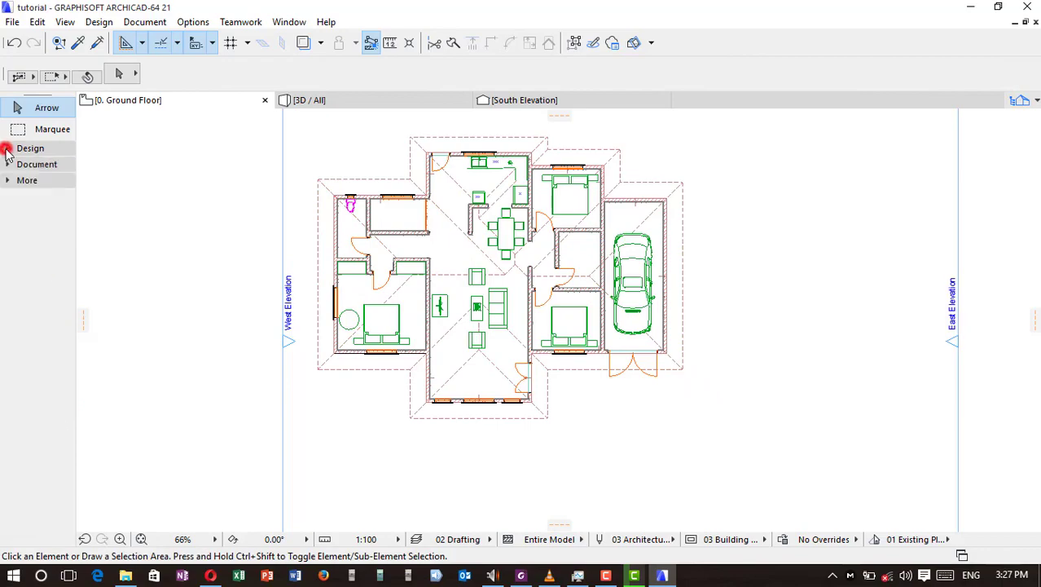
left_click(6, 164)
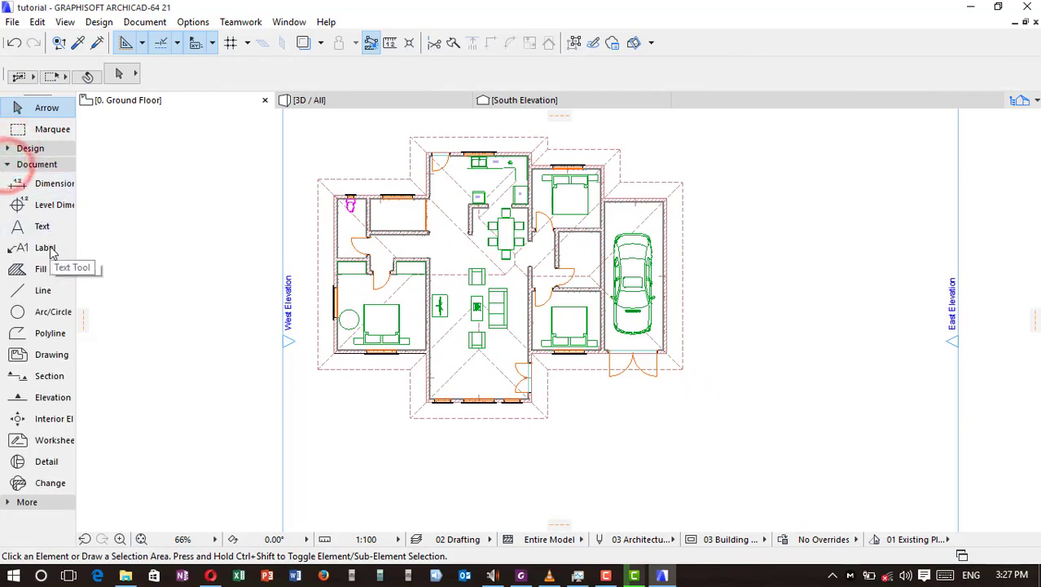
left_click(27, 293)
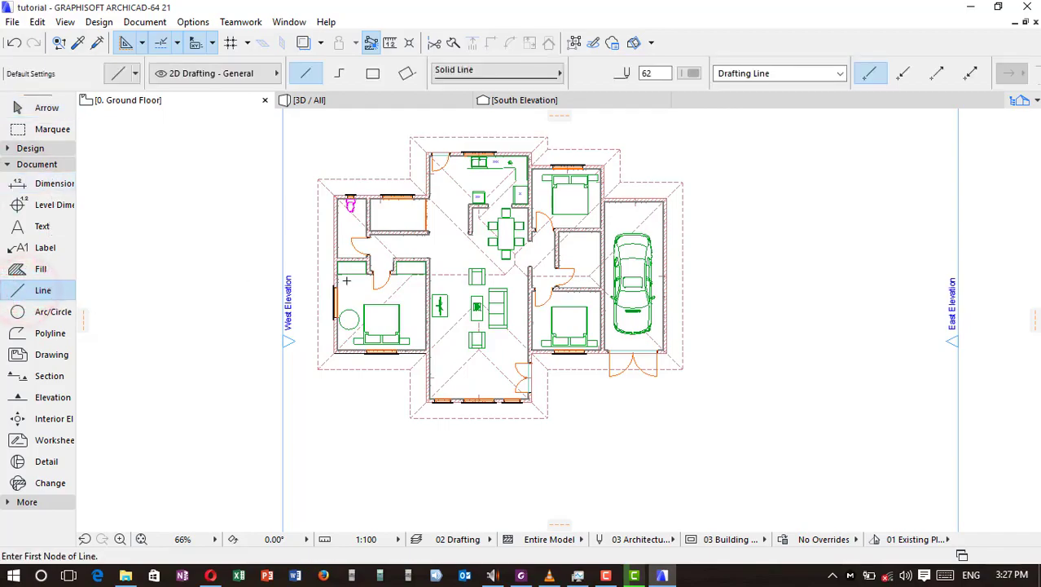
scroll(340, 197, "up", 5)
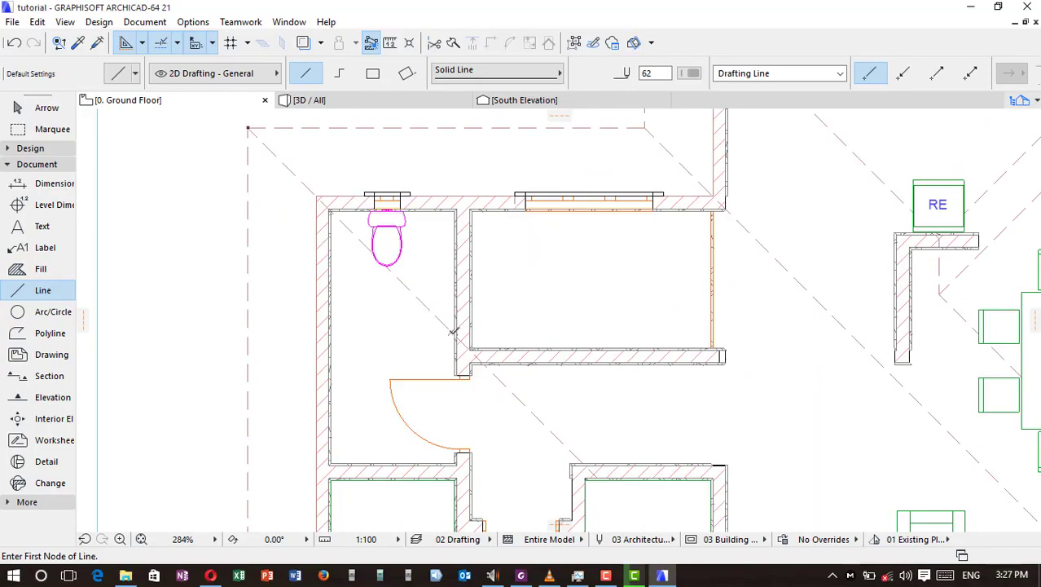
left_click(452, 330)
scroll(453, 326, "down", 5)
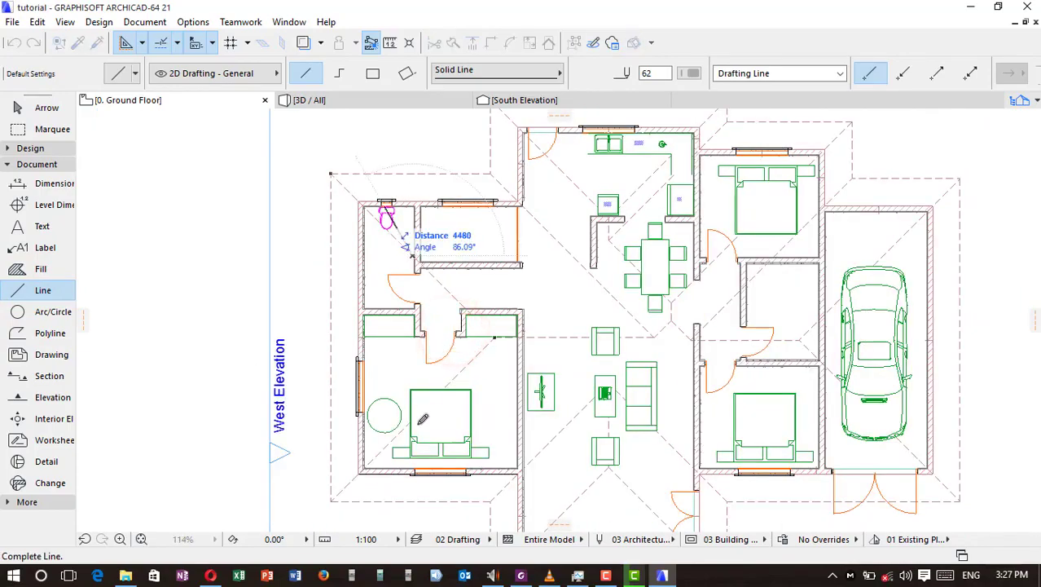
scroll(423, 419, "up", 5)
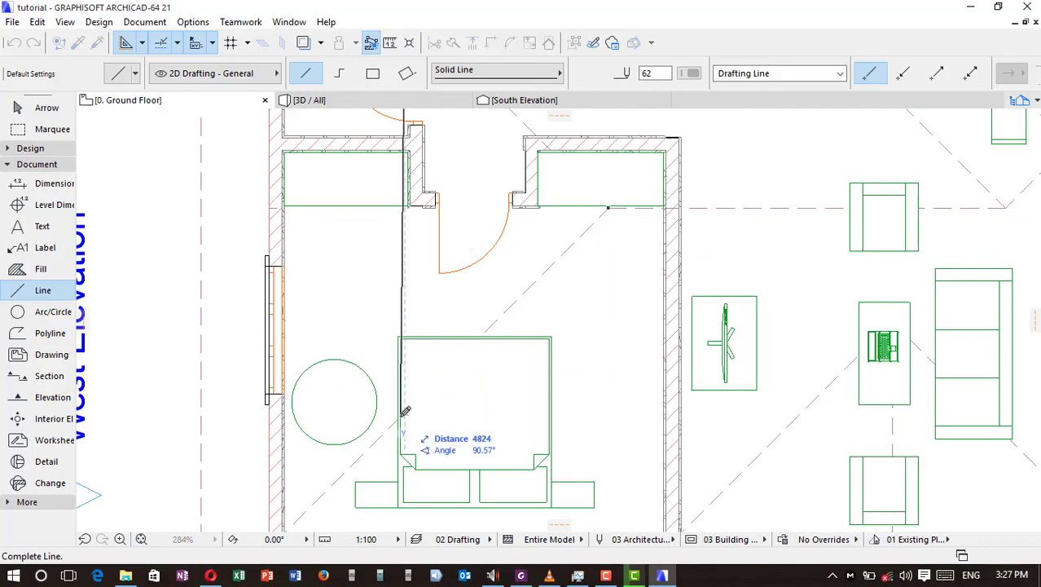
left_click(401, 416)
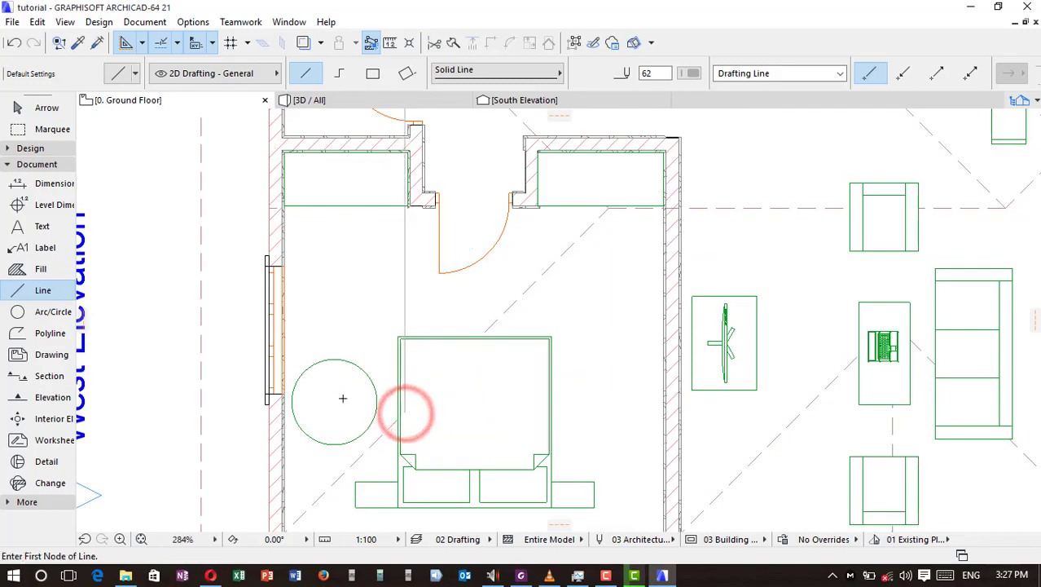
Draw a horizontal drafting line across the kitchen.
scroll(406, 411, "down", 4)
scroll(570, 142, "down", 2)
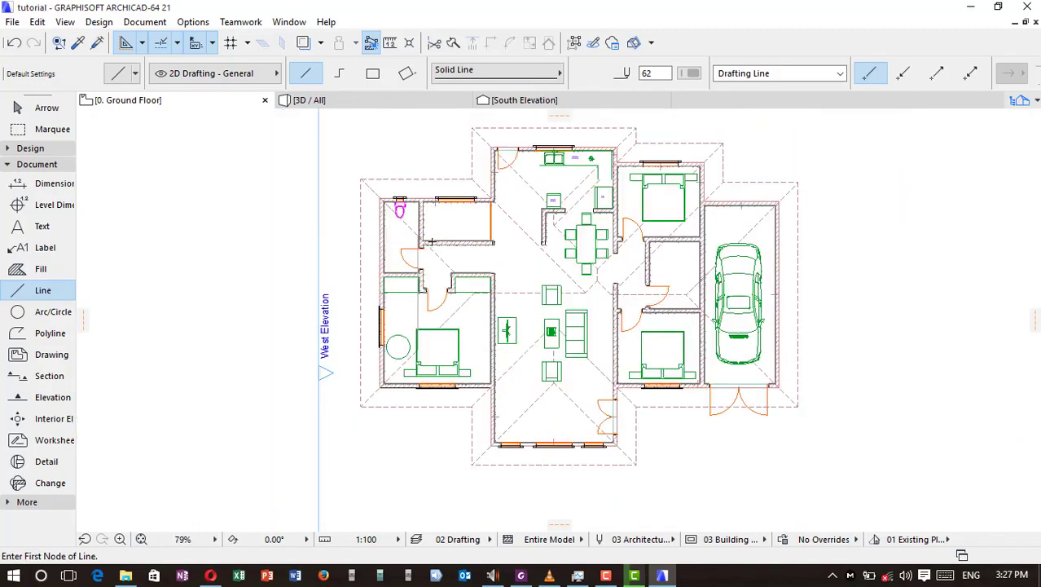
scroll(488, 163, "down", 2)
scroll(506, 163, "up", 4)
scroll(407, 281, "up", 3)
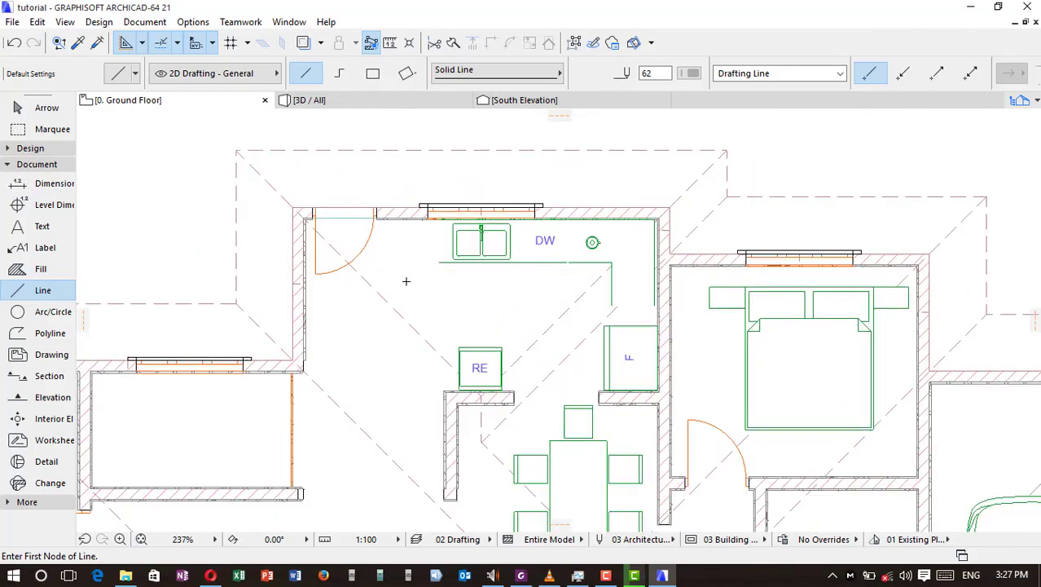
left_click(358, 273)
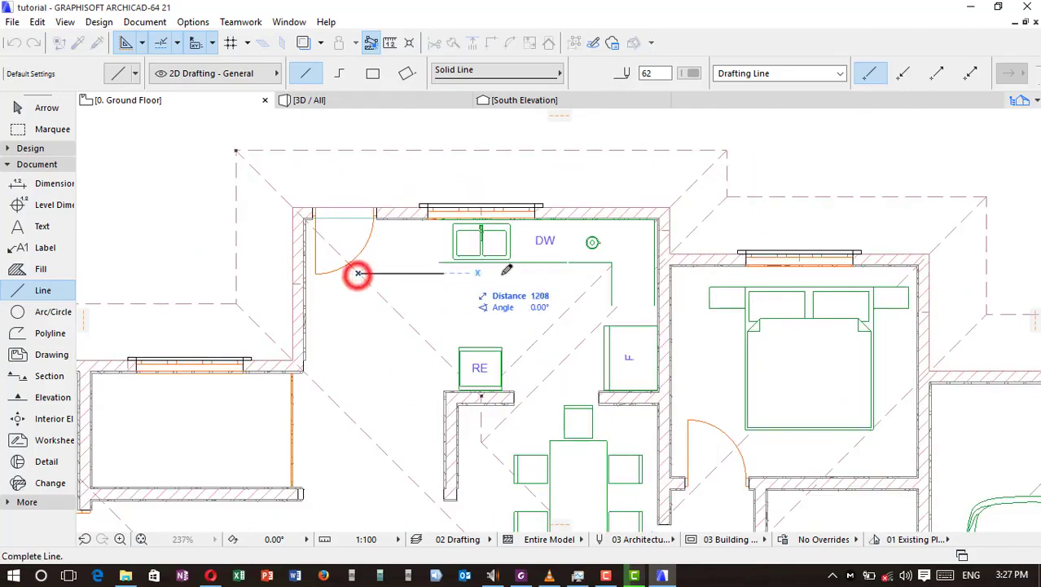
left_click(607, 271)
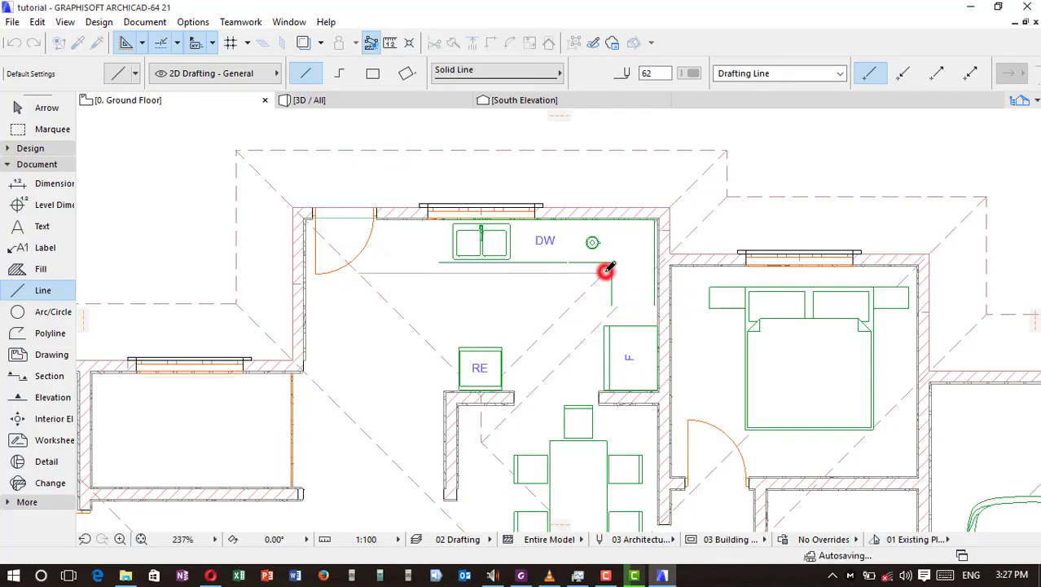
scroll(495, 302, "down", 4)
scroll(495, 302, "up", 4)
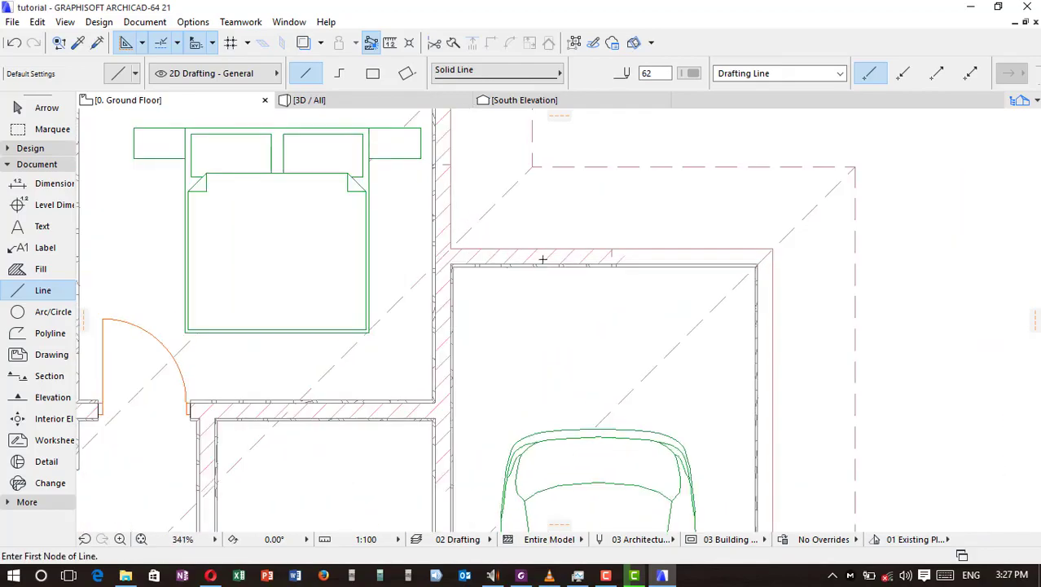
scroll(521, 269, "down", 6)
scroll(489, 342, "up", 2)
scroll(487, 360, "down", 1)
scroll(487, 360, "up", 3)
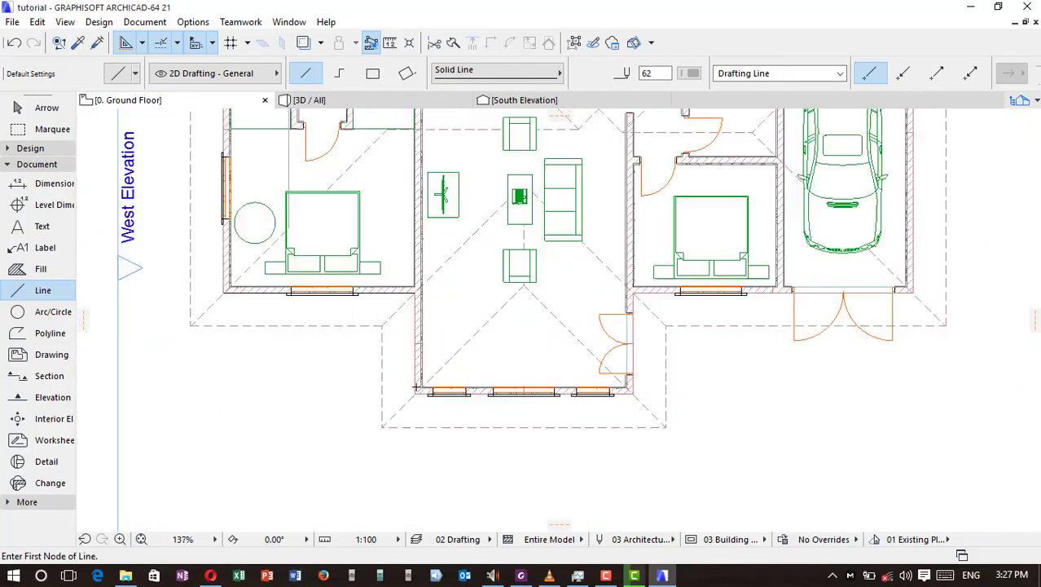
scroll(470, 343, "up", 4)
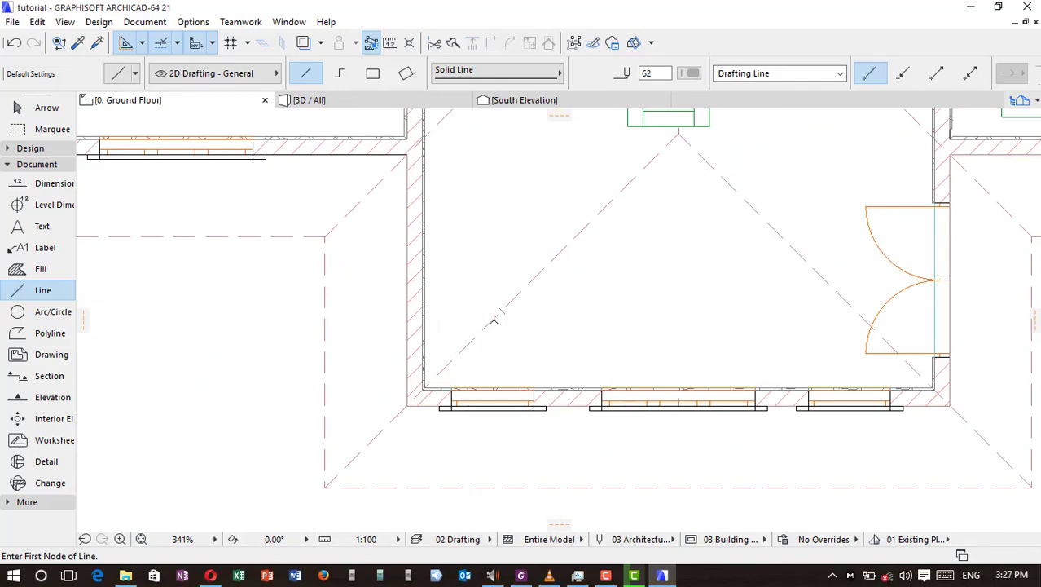
Draw a 3450 horizontal drafting line across the front gable room.
left_click(502, 308)
scroll(524, 292, "down", 2)
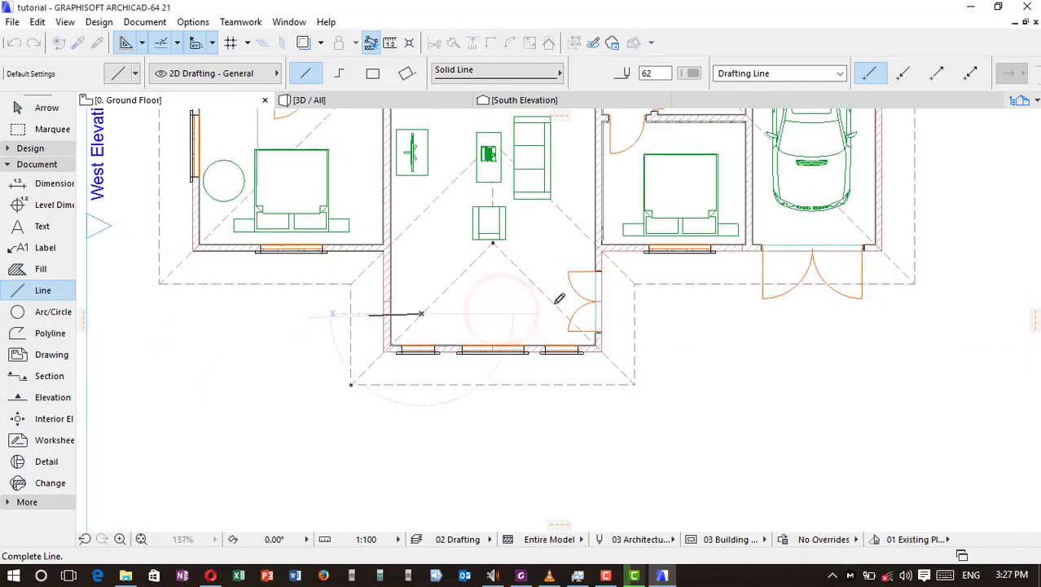
scroll(558, 295, "up", 2)
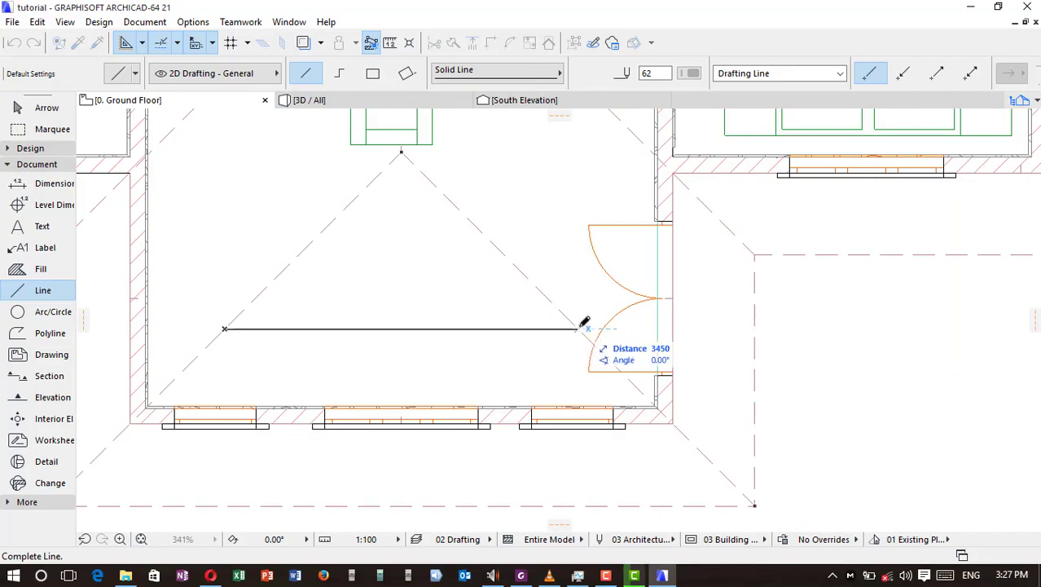
left_click(578, 327)
scroll(578, 327, "down", 3)
scroll(576, 330, "down", 4)
scroll(558, 284, "up", 3)
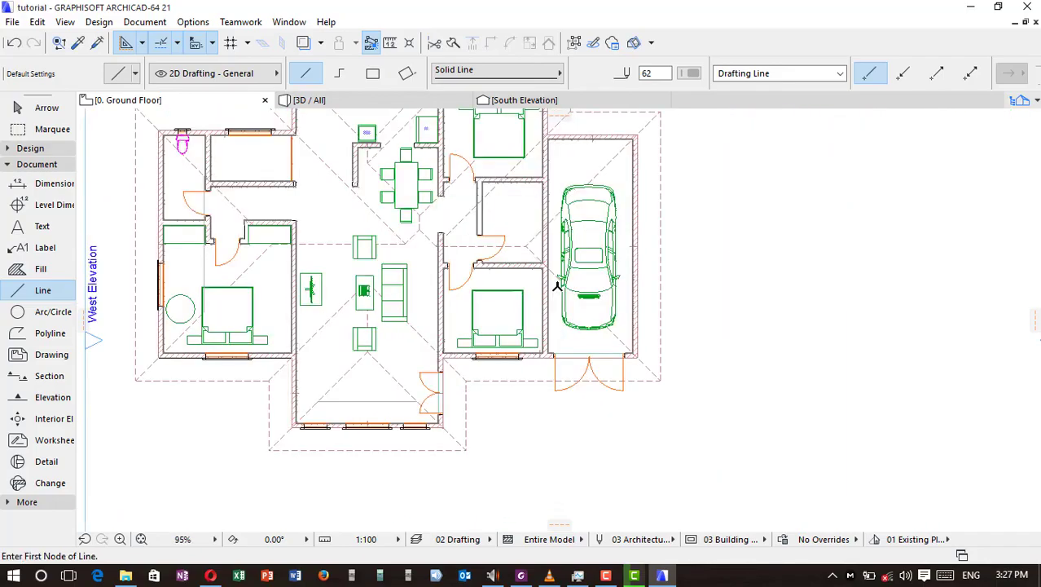
scroll(609, 280, "up", 4)
scroll(581, 265, "down", 2)
scroll(499, 277, "down", 3)
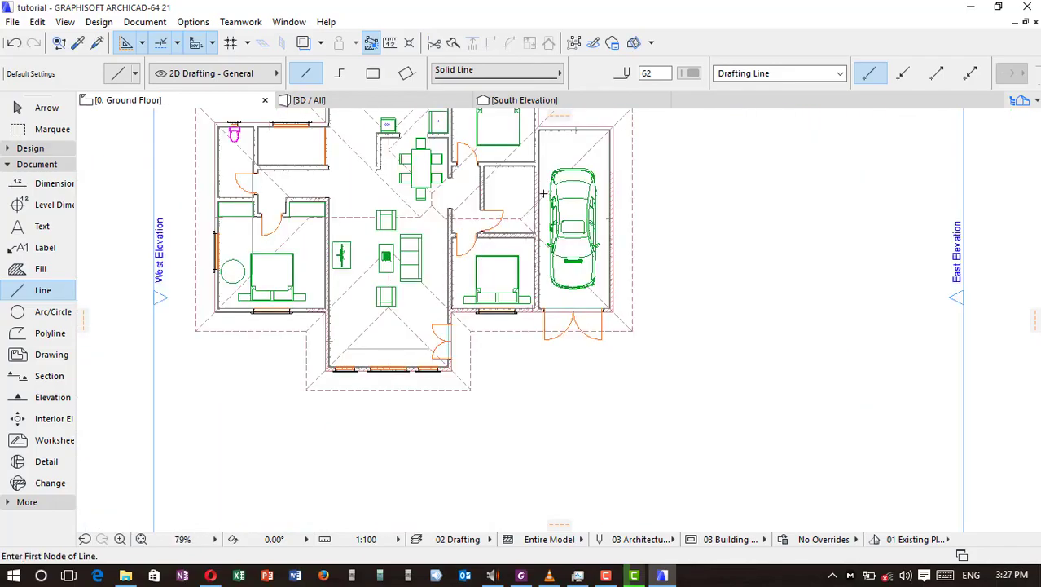
scroll(584, 155, "up", 3)
scroll(585, 155, "up", 1)
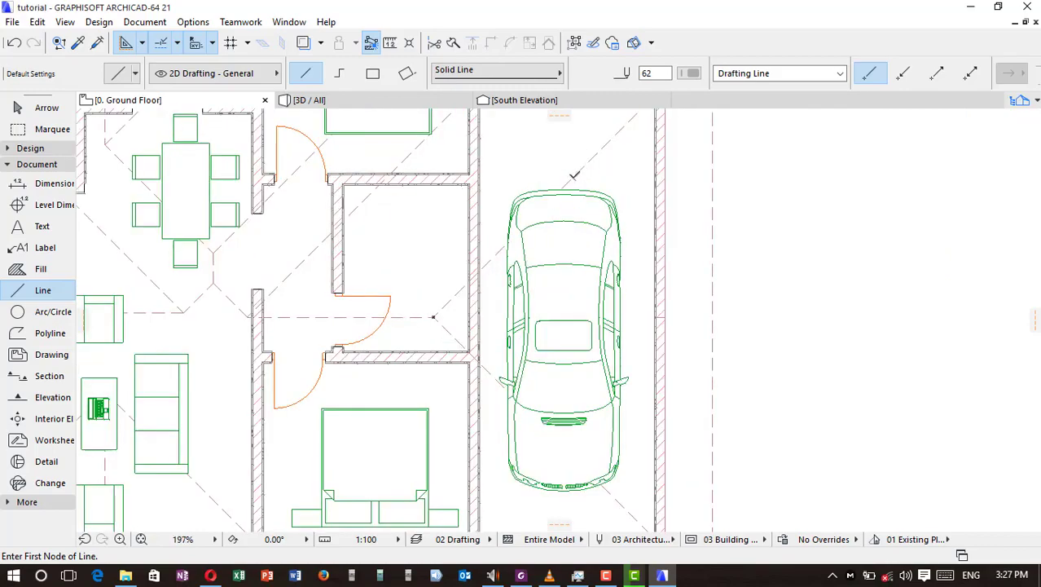
Draw a 4700 vertical line from the garage roof hip junction down over the car.
left_click(572, 177)
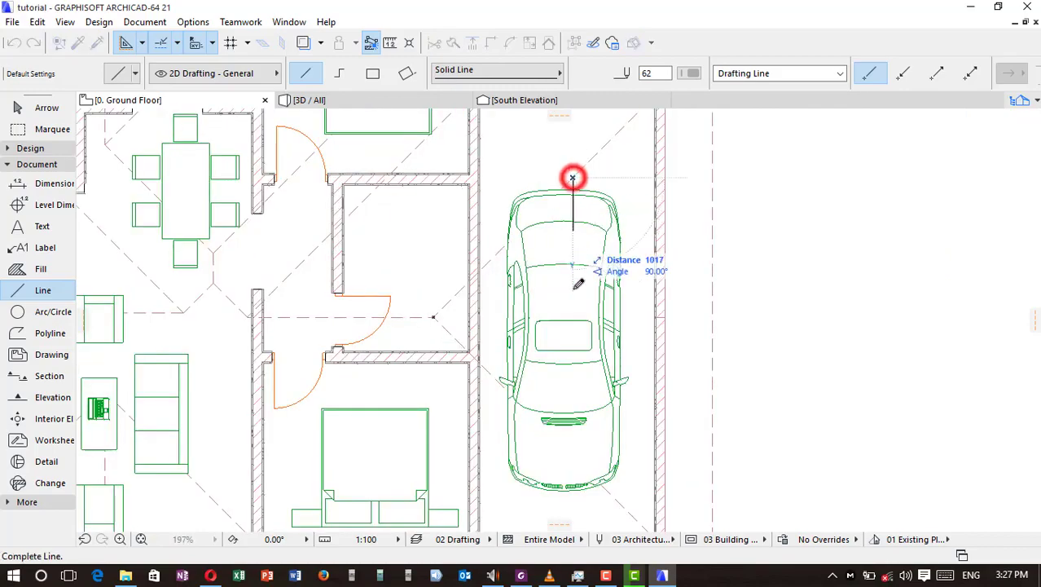
left_click(573, 454)
scroll(522, 310, "down", 7)
scroll(460, 247, "down", 2)
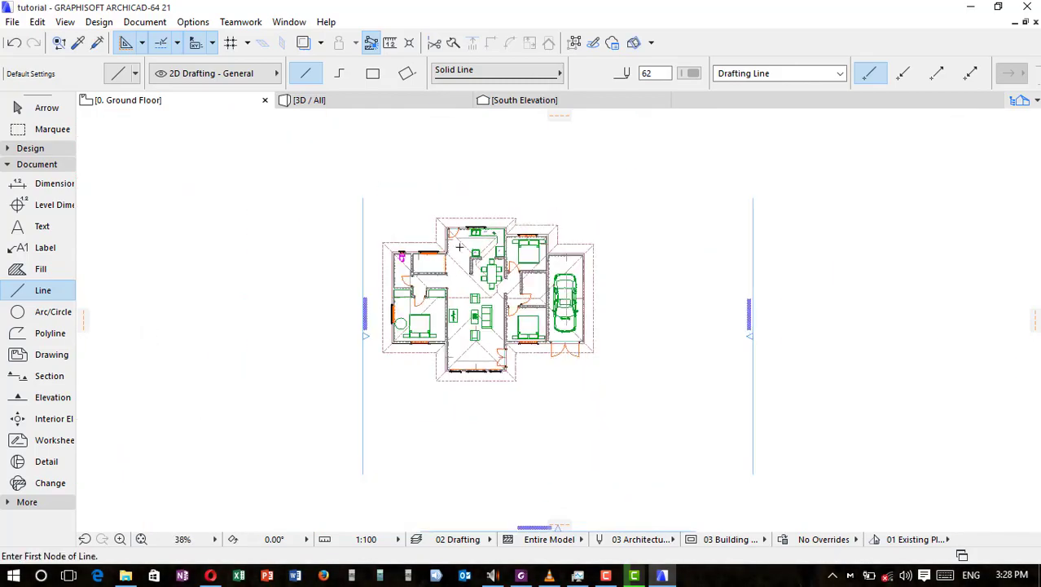
scroll(459, 247, "up", 3)
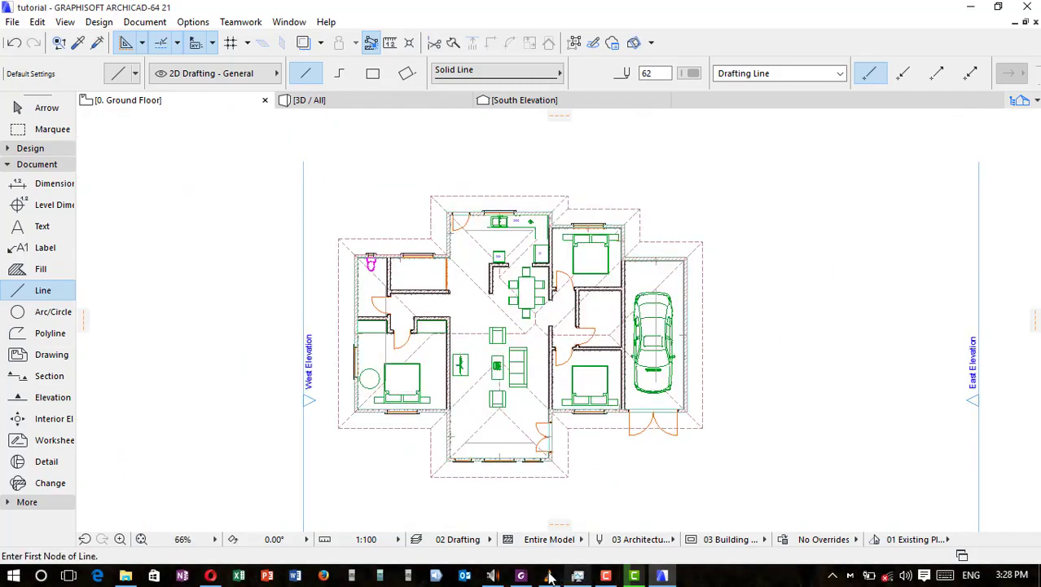
left_click(521, 575)
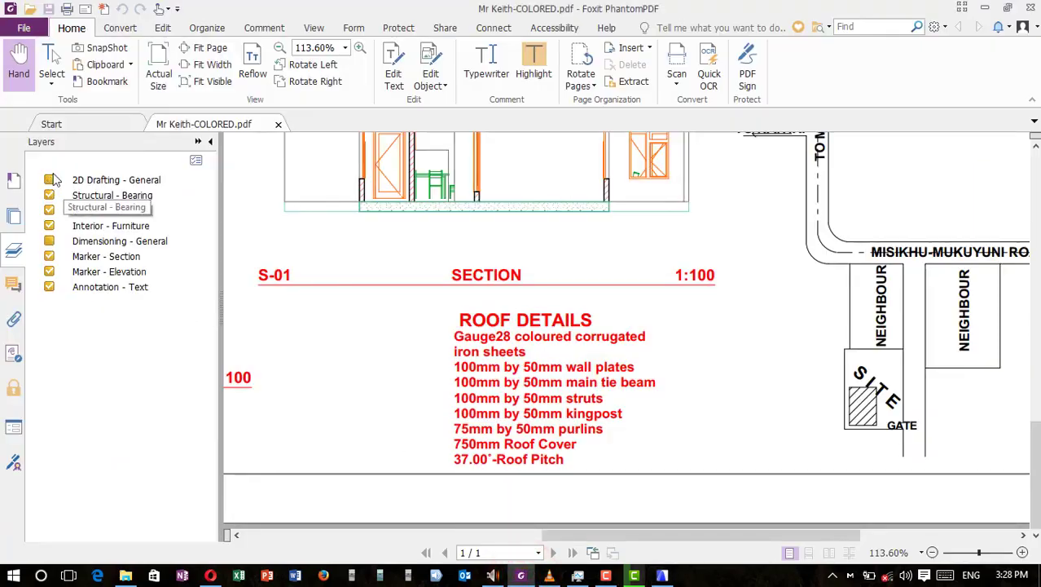
scroll(472, 342, "up", 5)
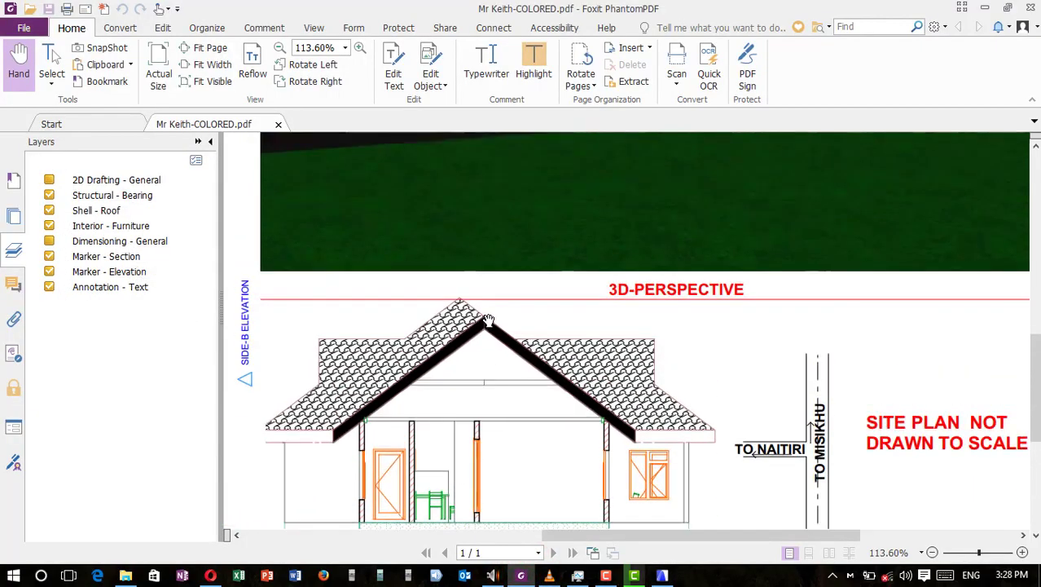
scroll(505, 389, "down", 5)
left_click_drag(622, 535, 404, 534)
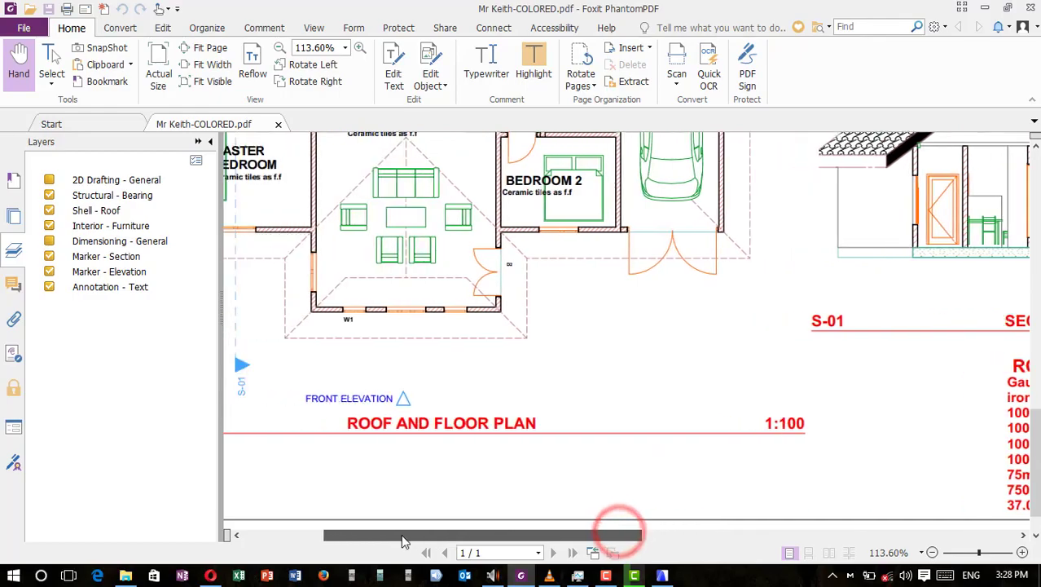
scroll(444, 343, "up", 5)
scroll(453, 389, "down", 1)
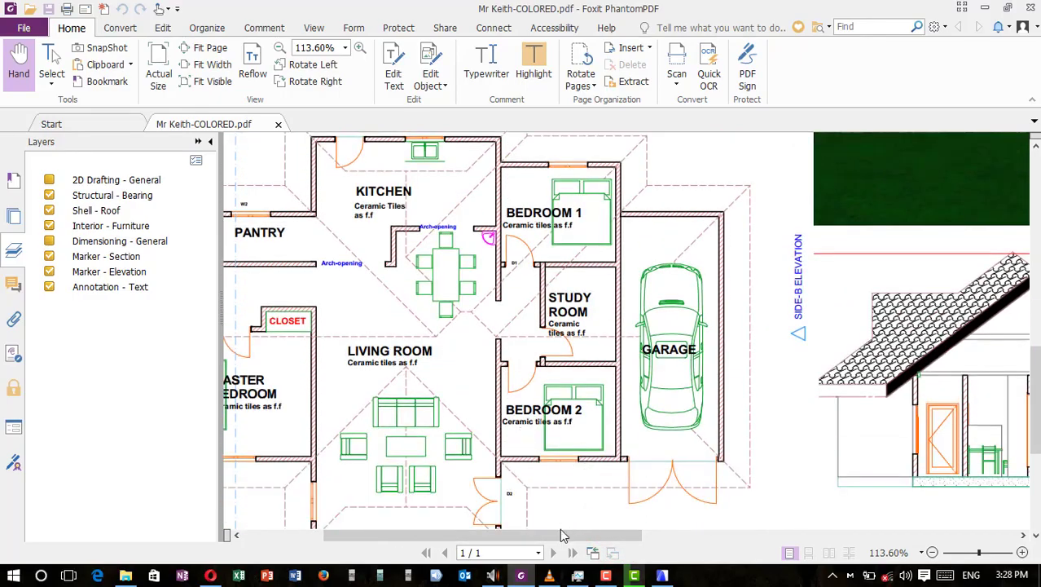
left_click_drag(560, 535, 484, 536)
scroll(680, 301, "up", 2)
scroll(680, 302, "down", 1)
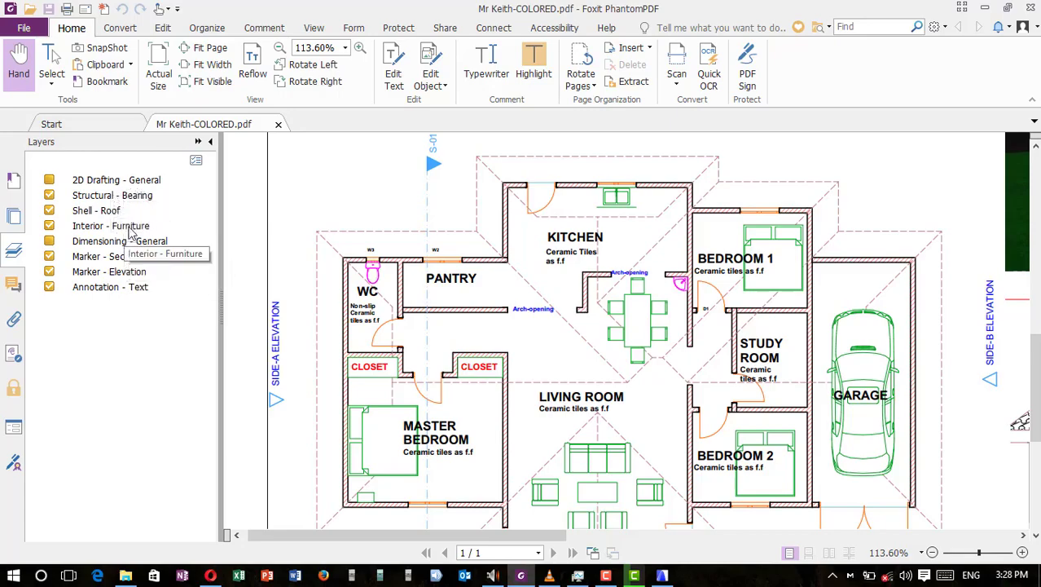
left_click(48, 226)
left_click(49, 225)
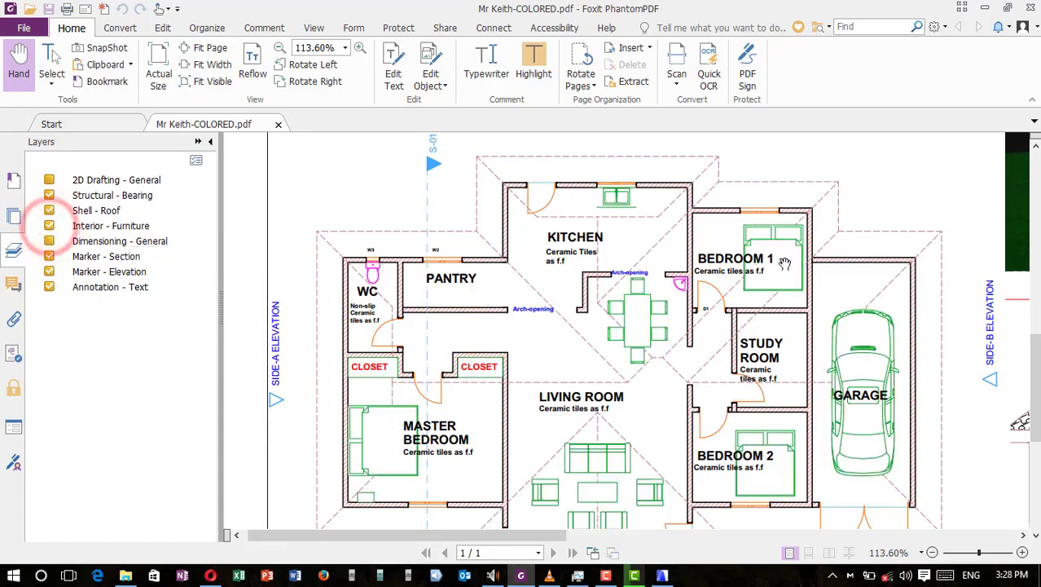
left_click(667, 576)
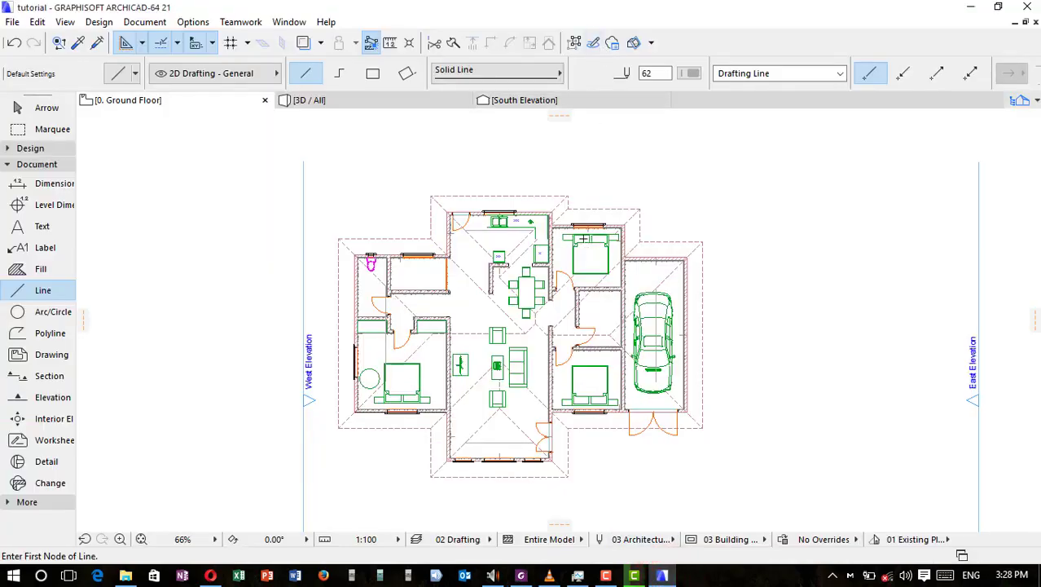
With the Arrow tool, select the roof plane along the west wall, then deselect it.
scroll(442, 483, "up", 4)
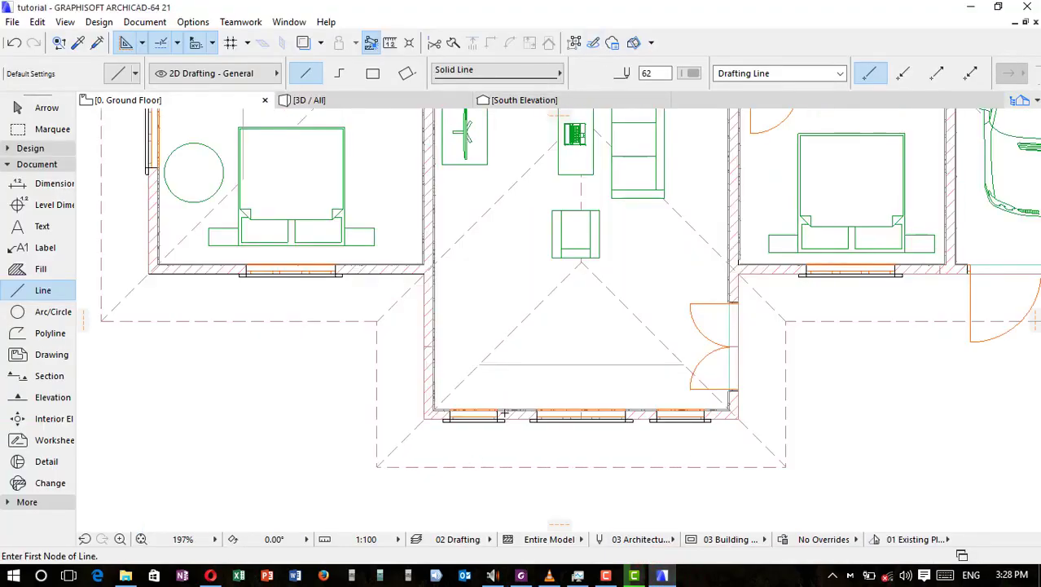
scroll(504, 414, "up", 3)
scroll(489, 366, "down", 5)
scroll(440, 231, "down", 4)
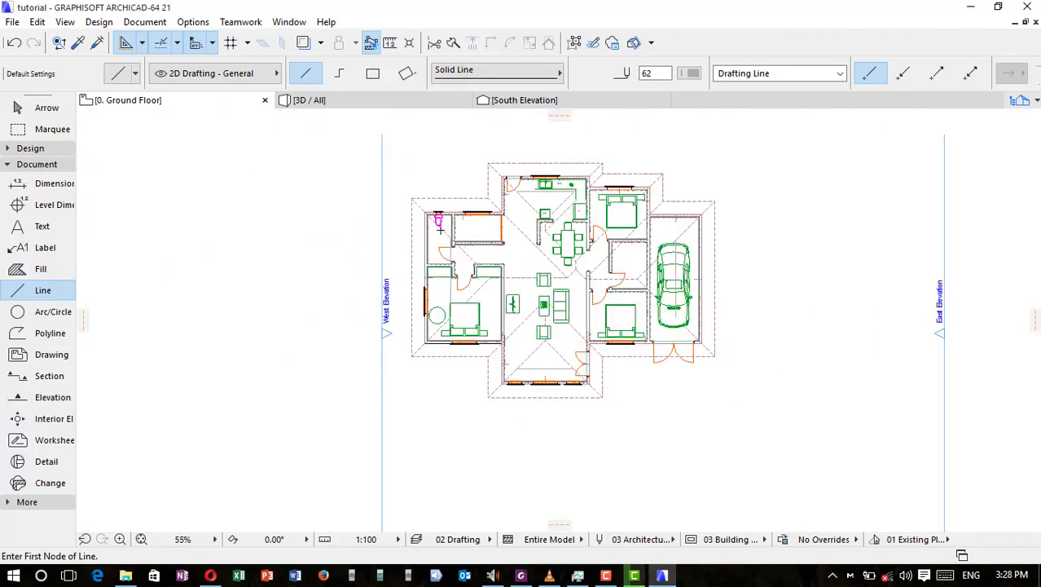
scroll(453, 262, "up", 4)
scroll(343, 222, "up", 2)
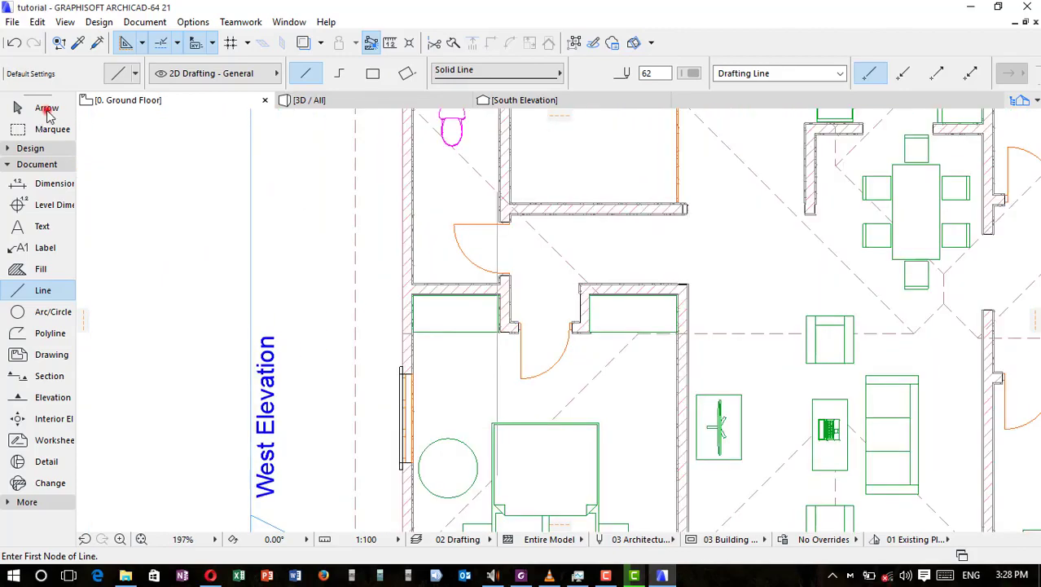
left_click(46, 109)
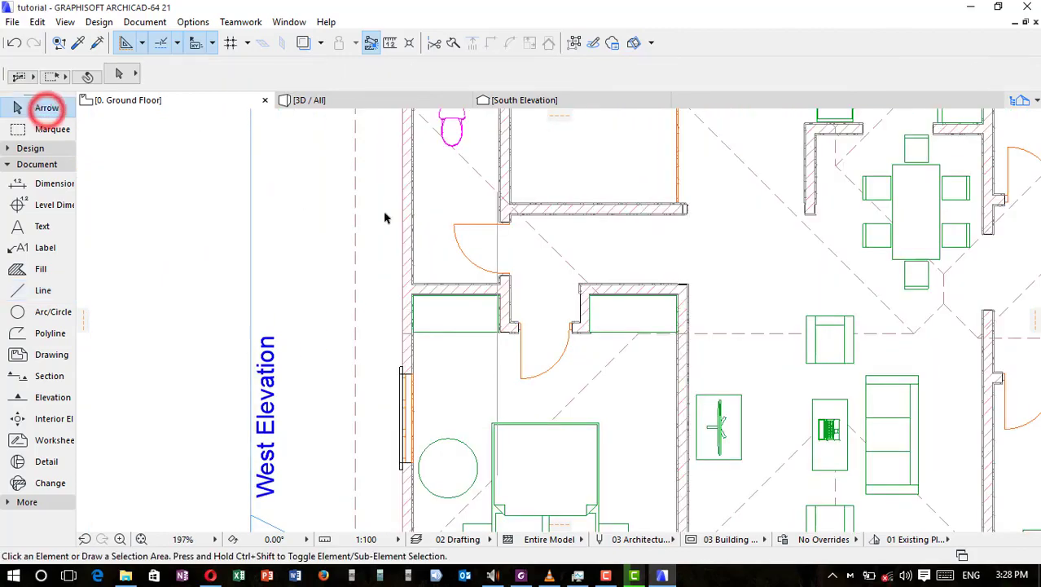
left_click(355, 310)
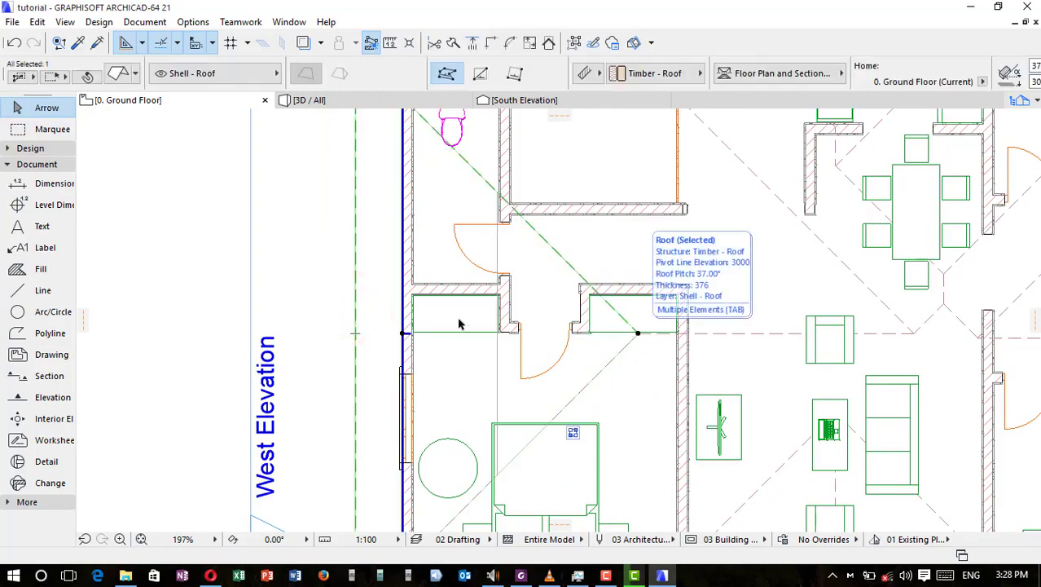
scroll(507, 335, "down", 1)
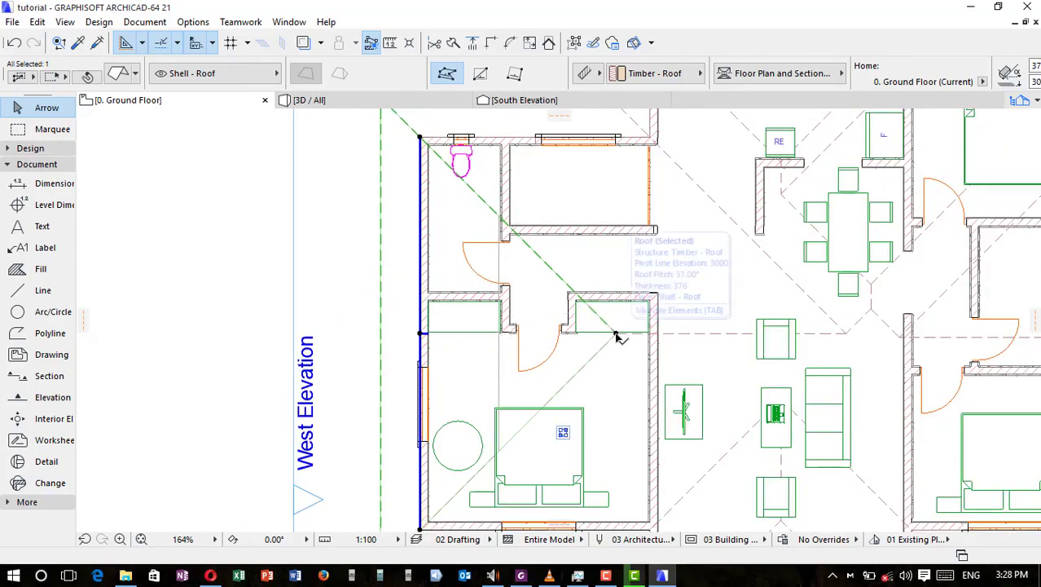
left_click(319, 245)
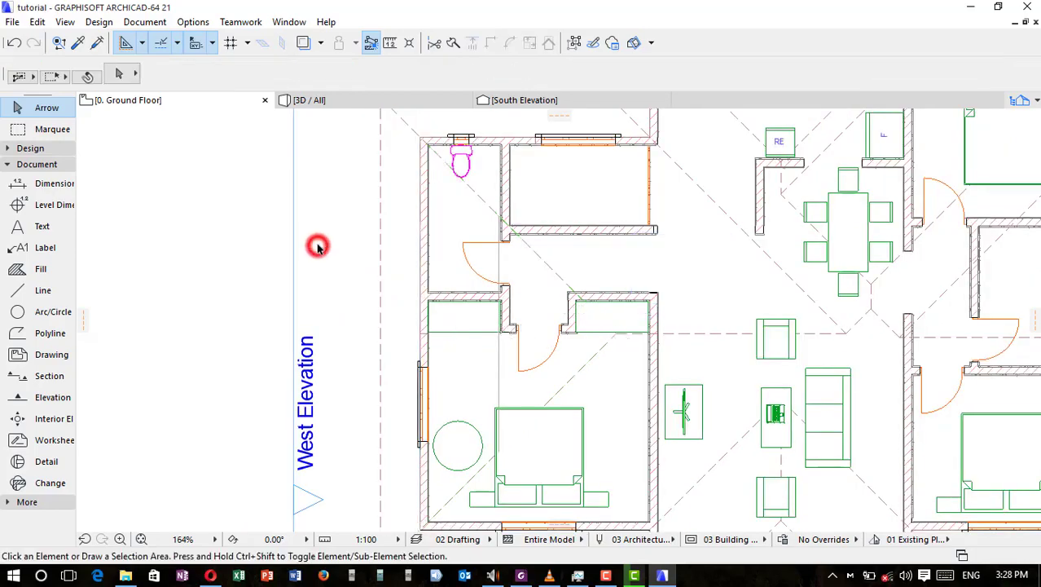
Select the front triangular roof plane over the entrance.
scroll(318, 245, "down", 7)
scroll(481, 375, "up", 4)
scroll(481, 375, "up", 6)
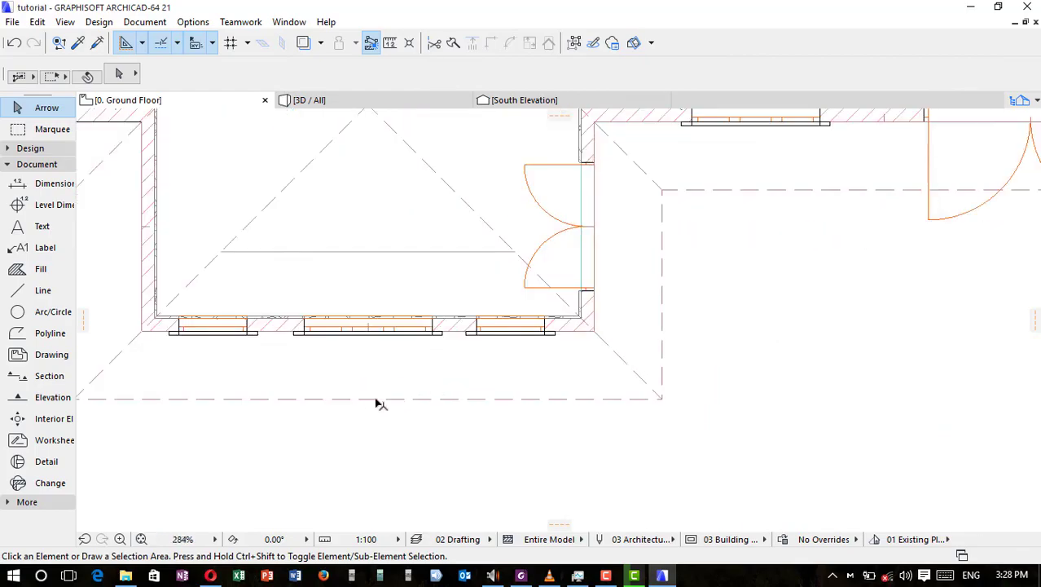
scroll(493, 405, "down", 2)
scroll(477, 403, "up", 1)
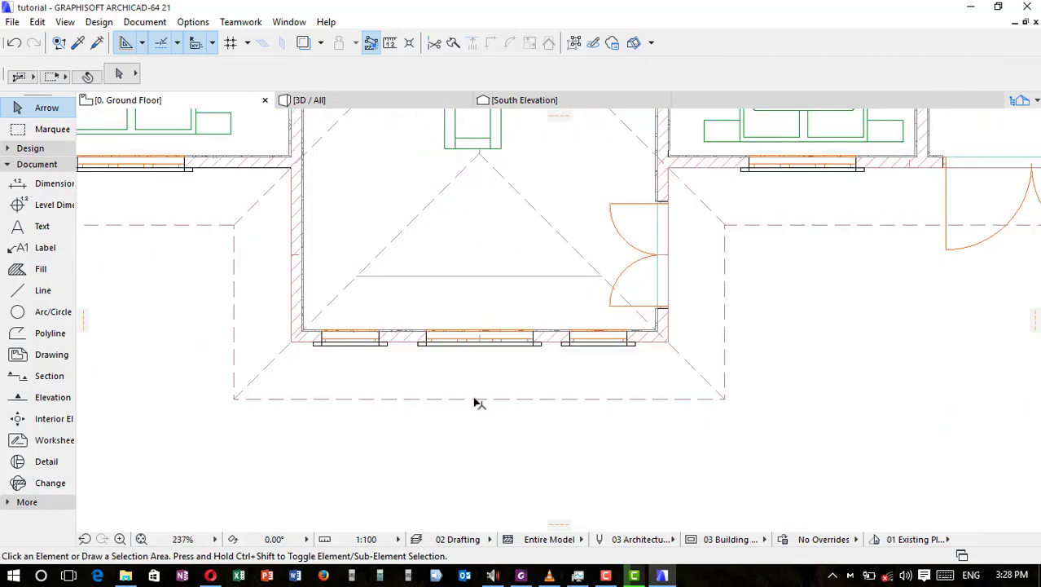
left_click(478, 398)
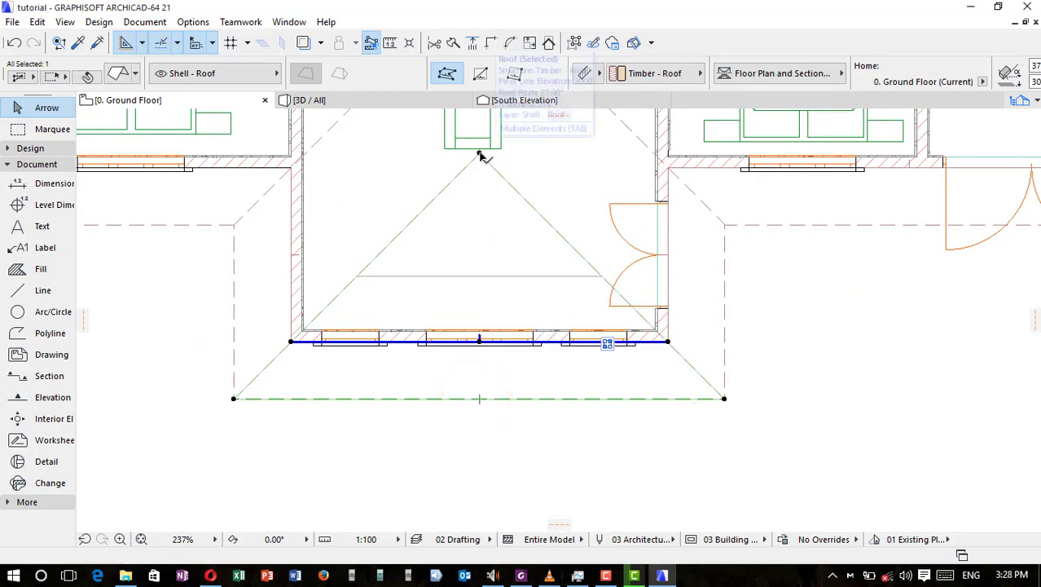
scroll(556, 338, "down", 5)
scroll(522, 265, "up", 6)
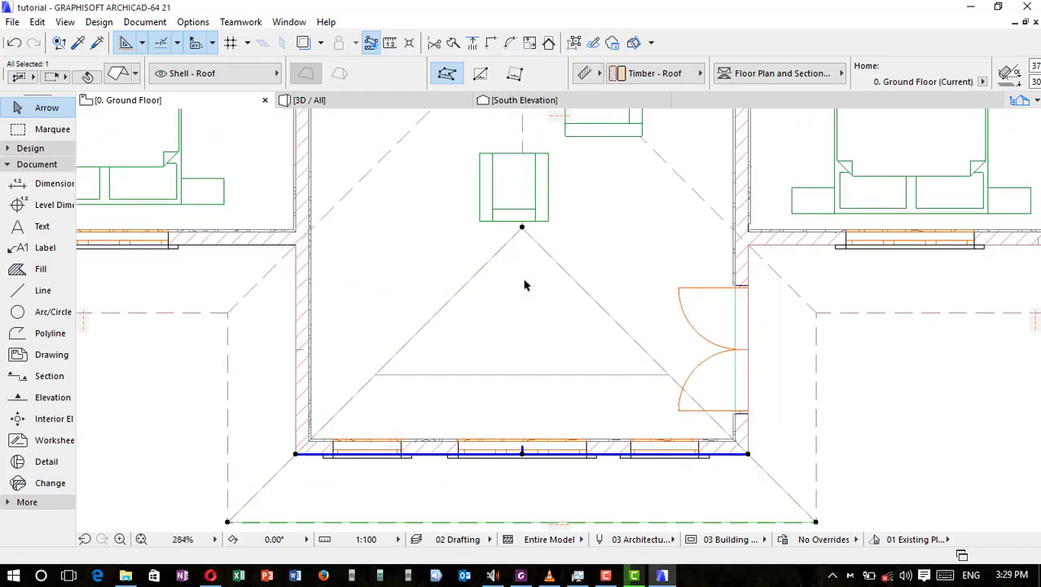
Move the front roof plane's apex node 1725 down onto the drafted line.
left_click(521, 230)
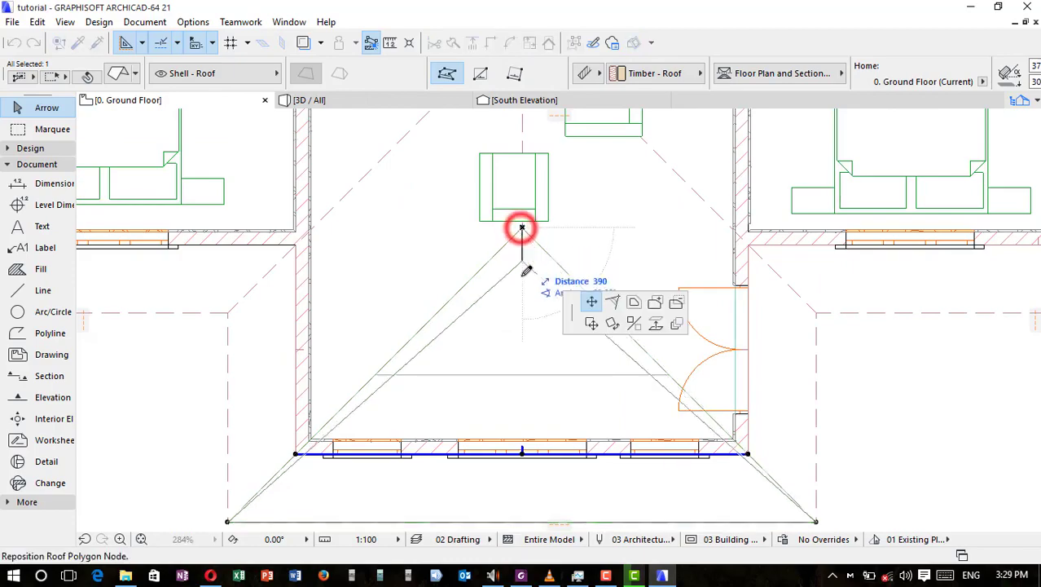
left_click(524, 372)
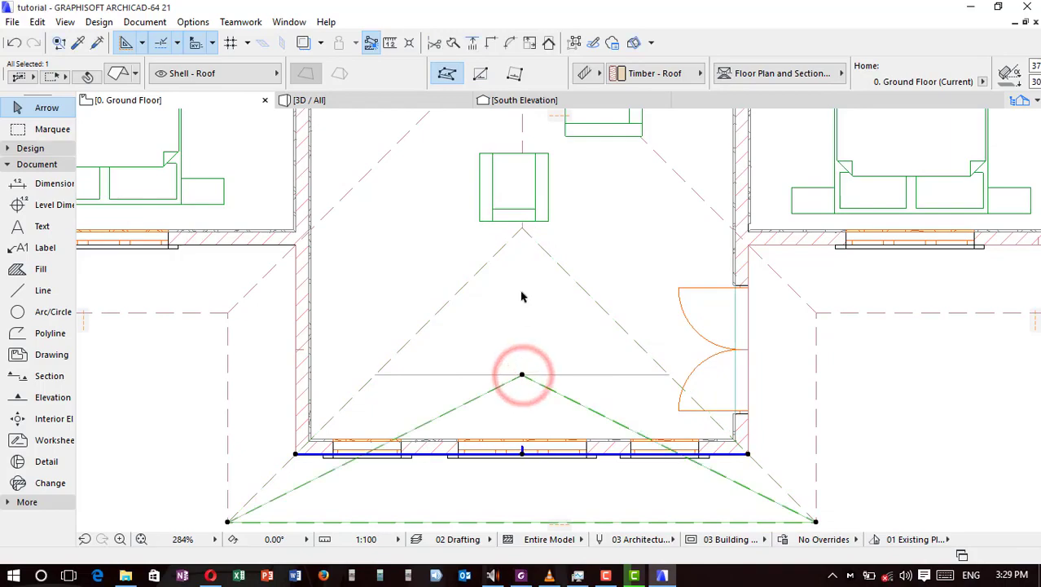
scroll(523, 318, "down", 5)
scroll(536, 325, "up", 4)
scroll(535, 324, "up", 1)
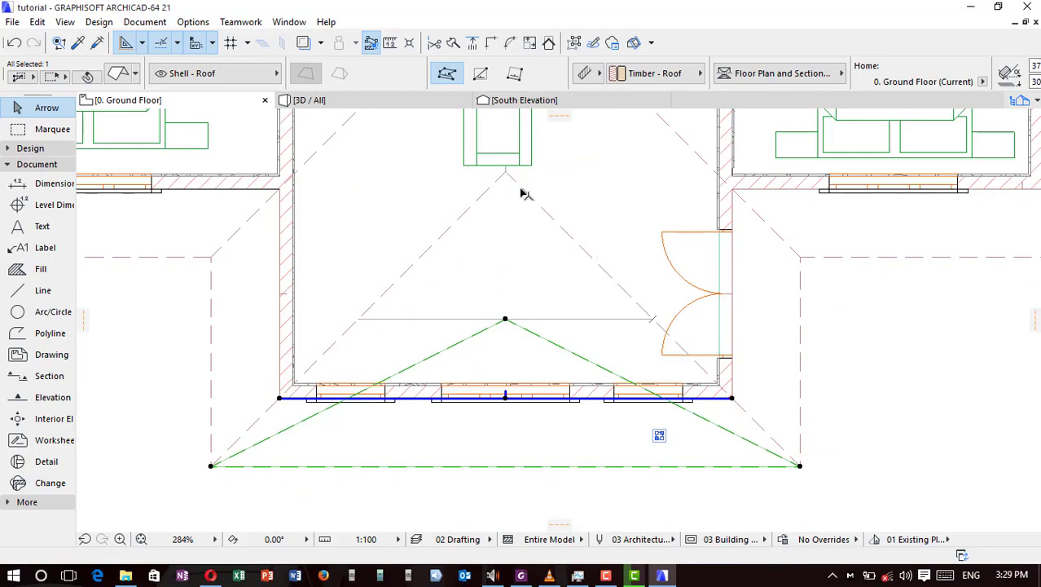
Insert a new node on the right and left roof planes' hip edges, snapped to the new apex.
left_click(586, 253)
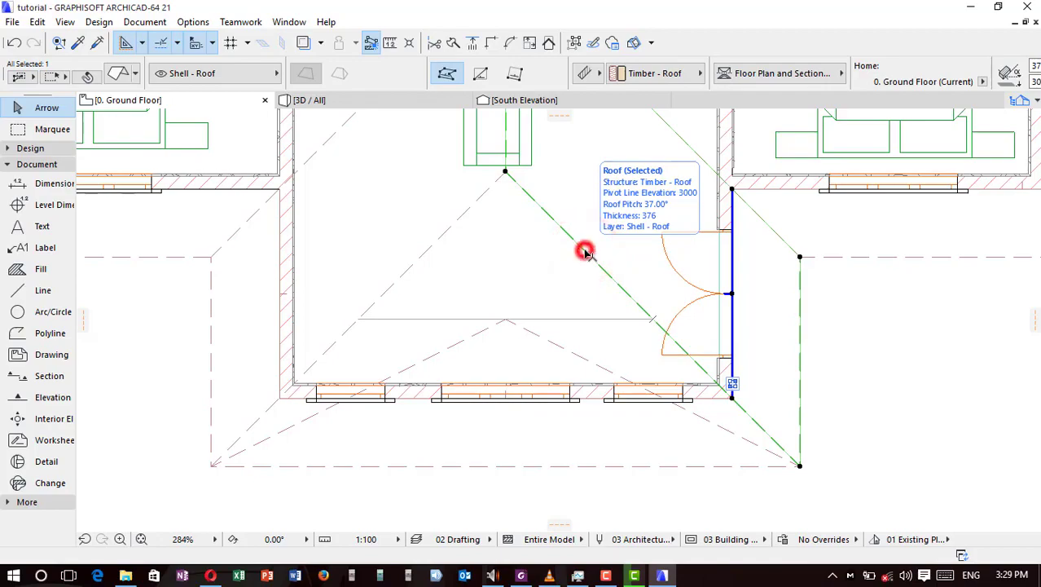
left_click(586, 253)
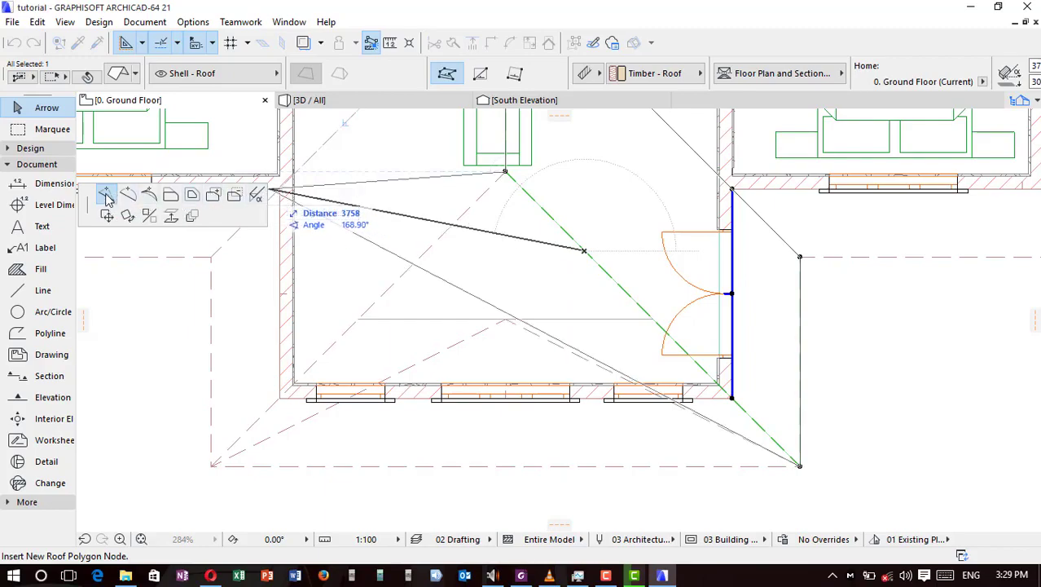
left_click(507, 316)
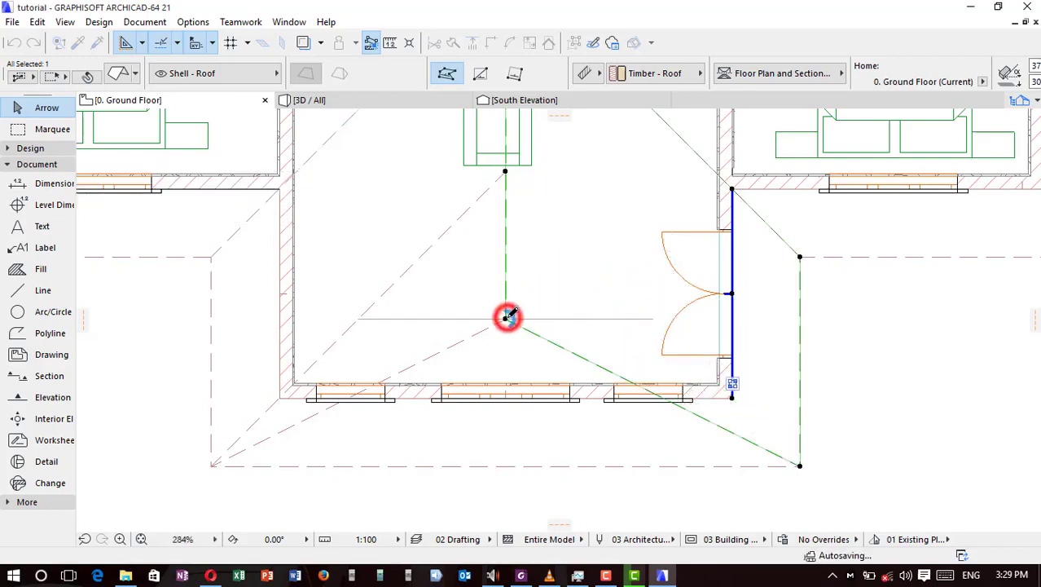
left_click(411, 266)
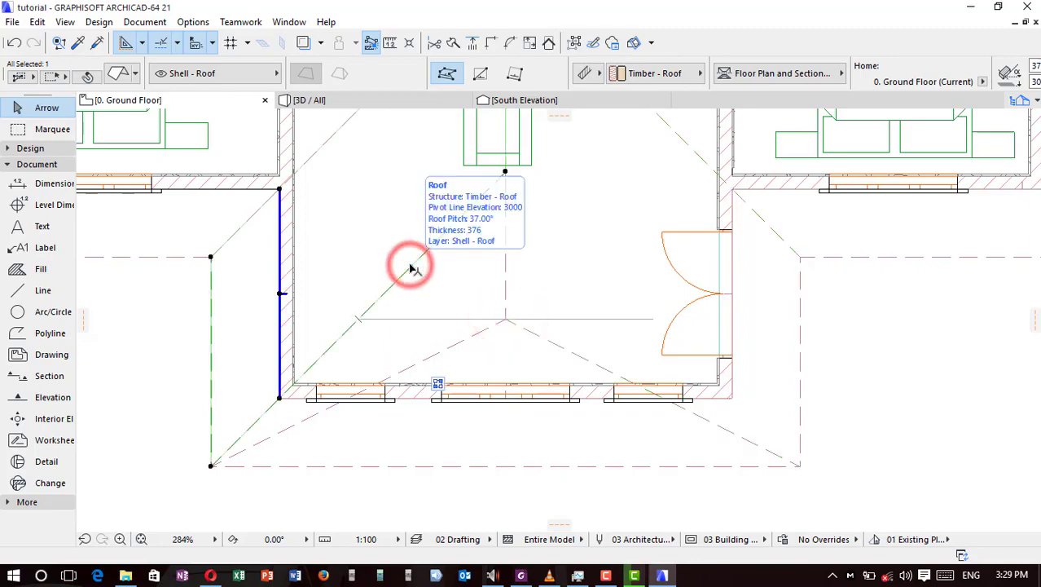
left_click(411, 265)
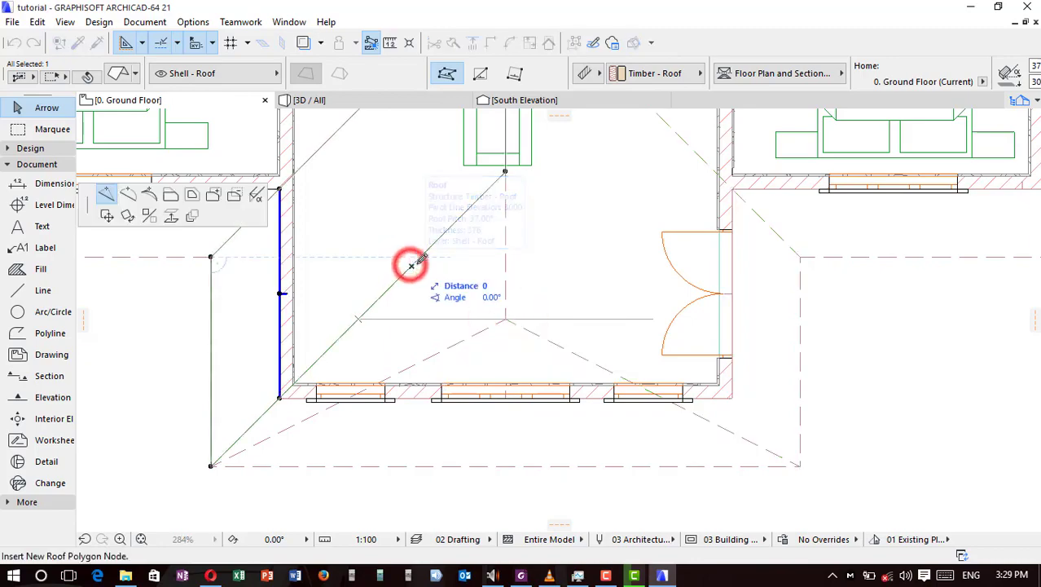
left_click(506, 316)
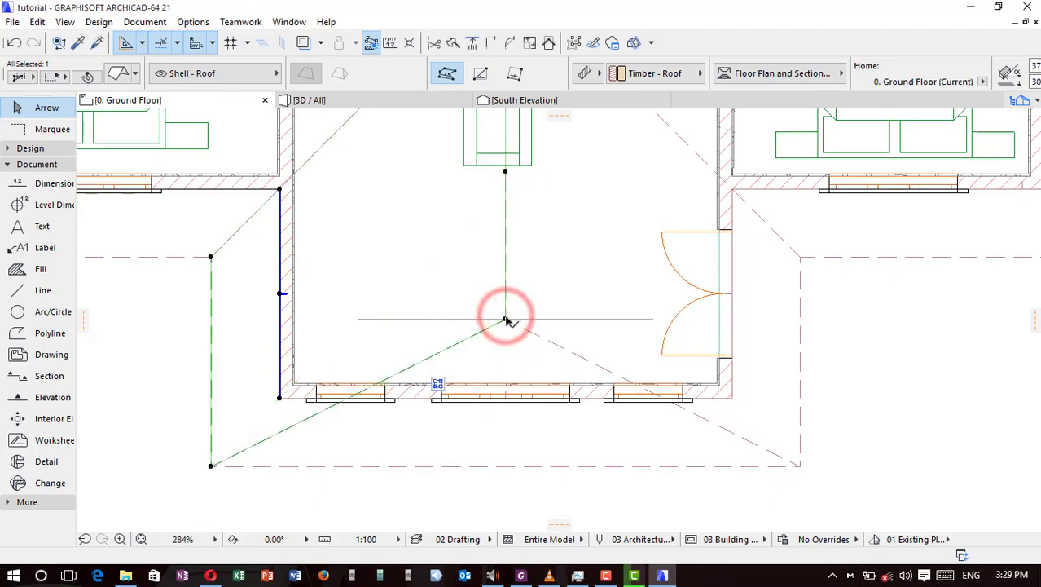
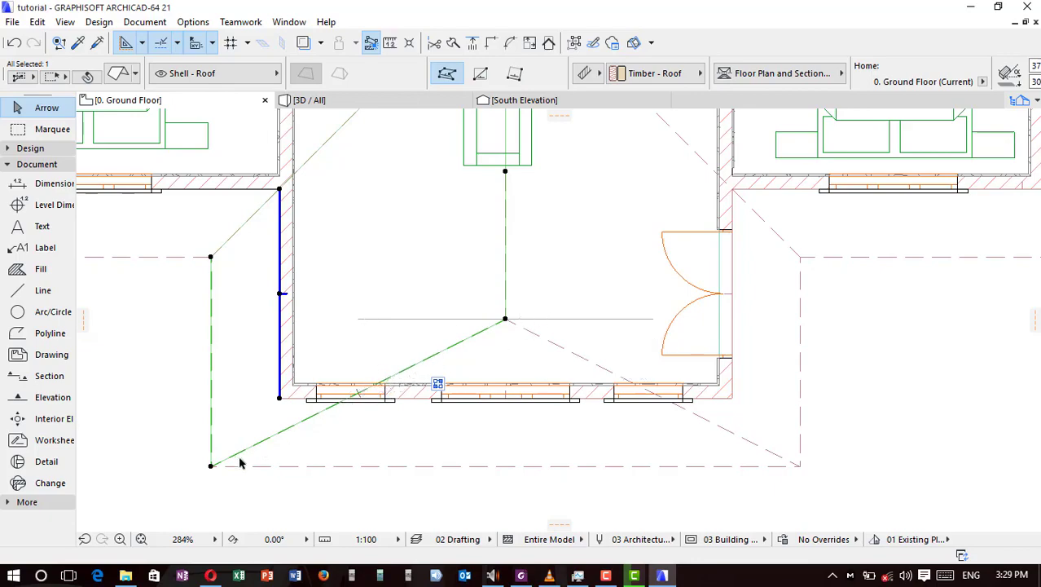
Add nodes to the side and front roofs at the porch's back-left corner.
left_click(405, 373)
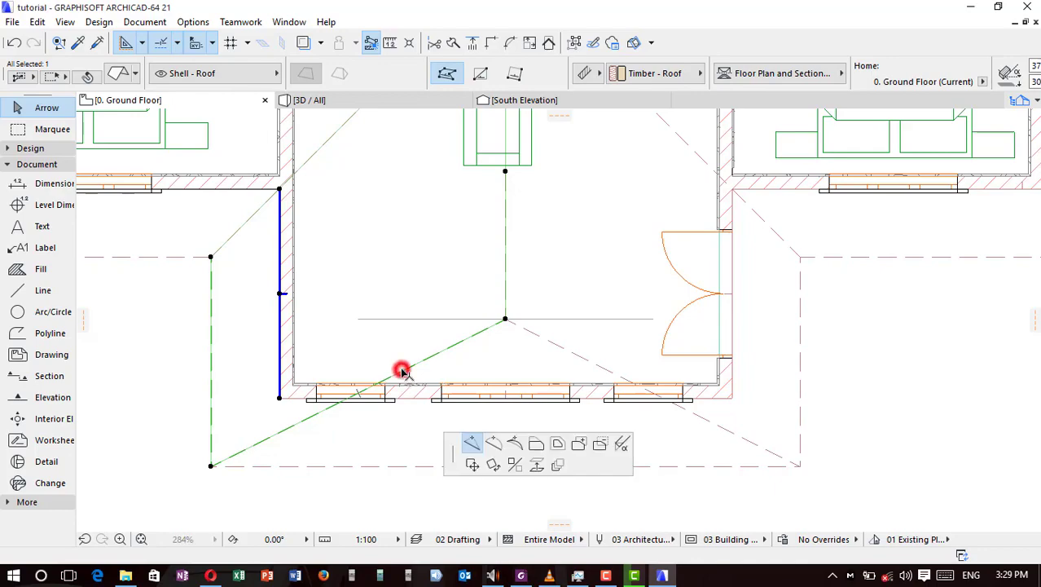
left_click(407, 368)
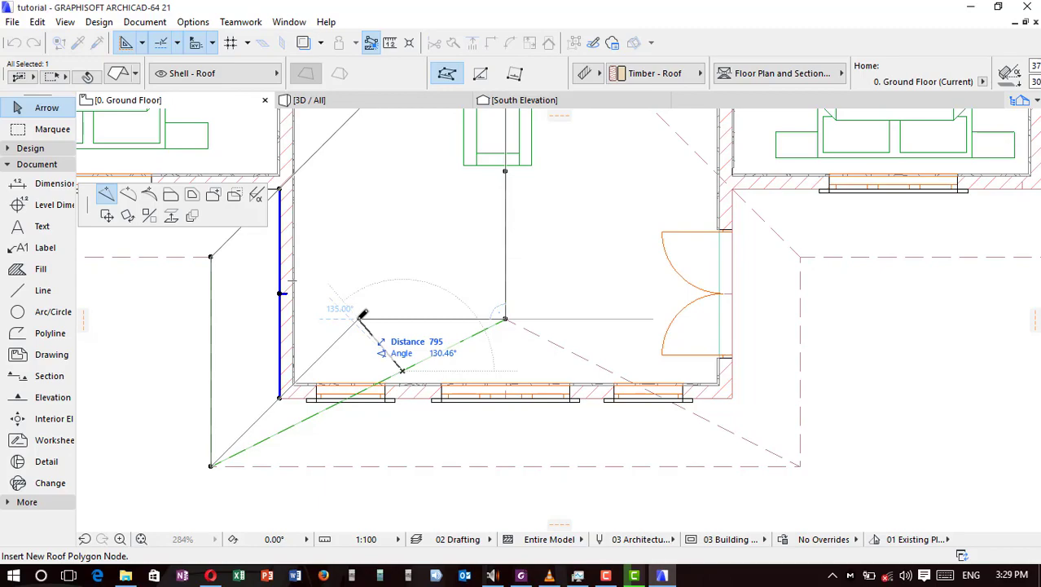
left_click(359, 318)
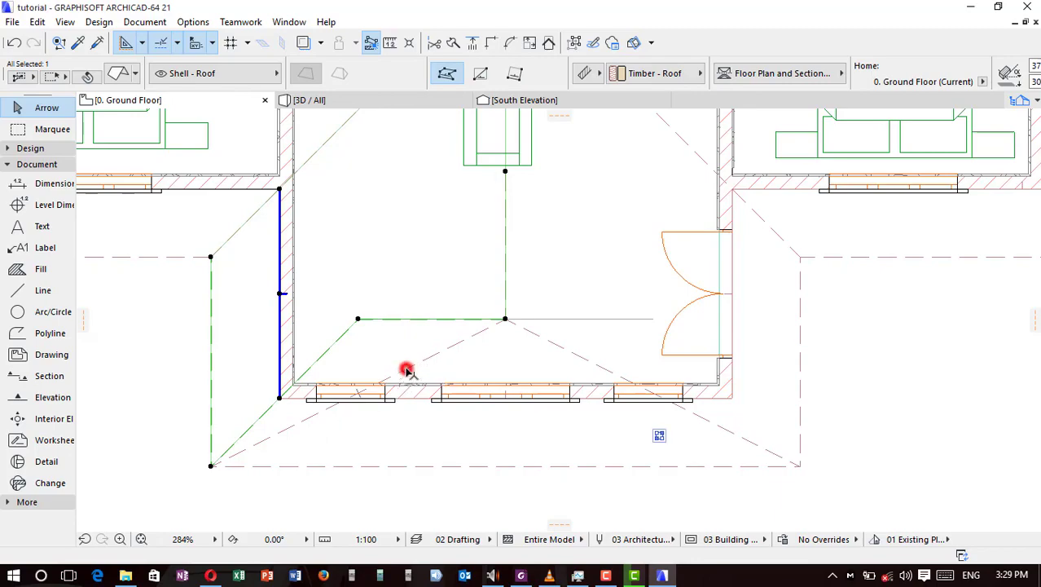
left_click(406, 371)
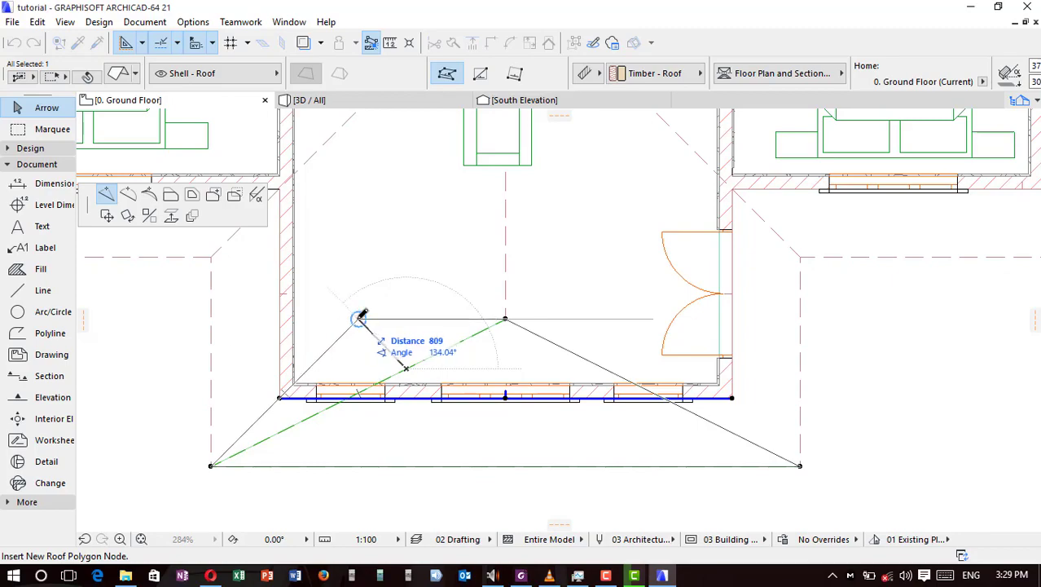
left_click(359, 318)
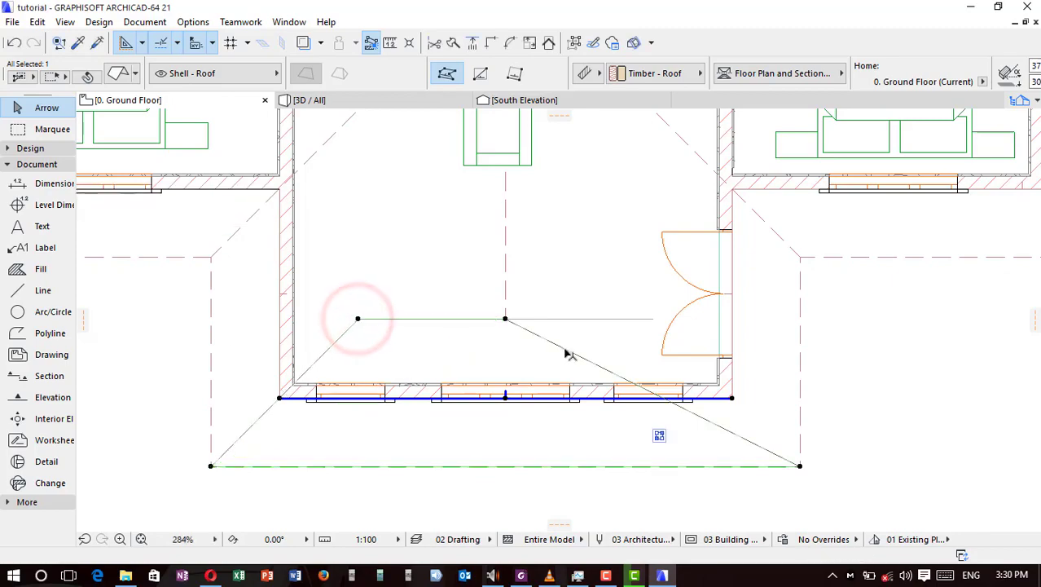
Add matching nodes to the front and right roofs at the porch's back-right corner.
left_click(617, 376)
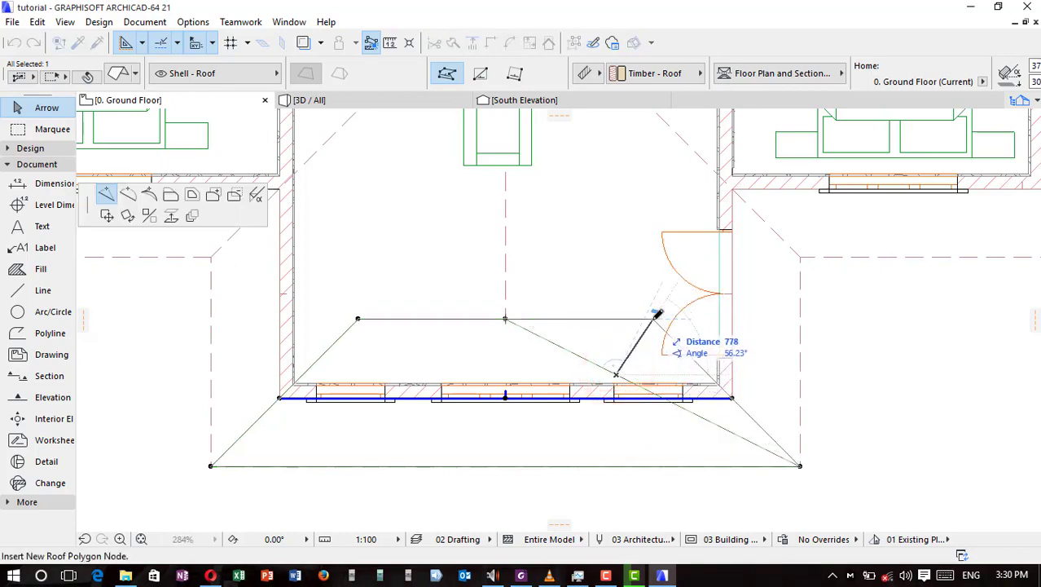
left_click(654, 318)
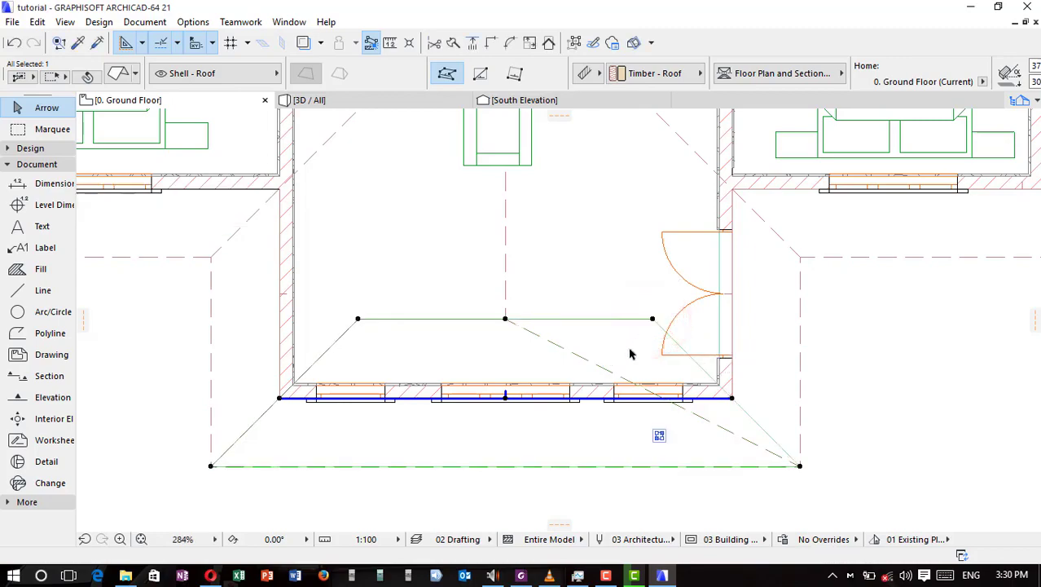
left_click(615, 375)
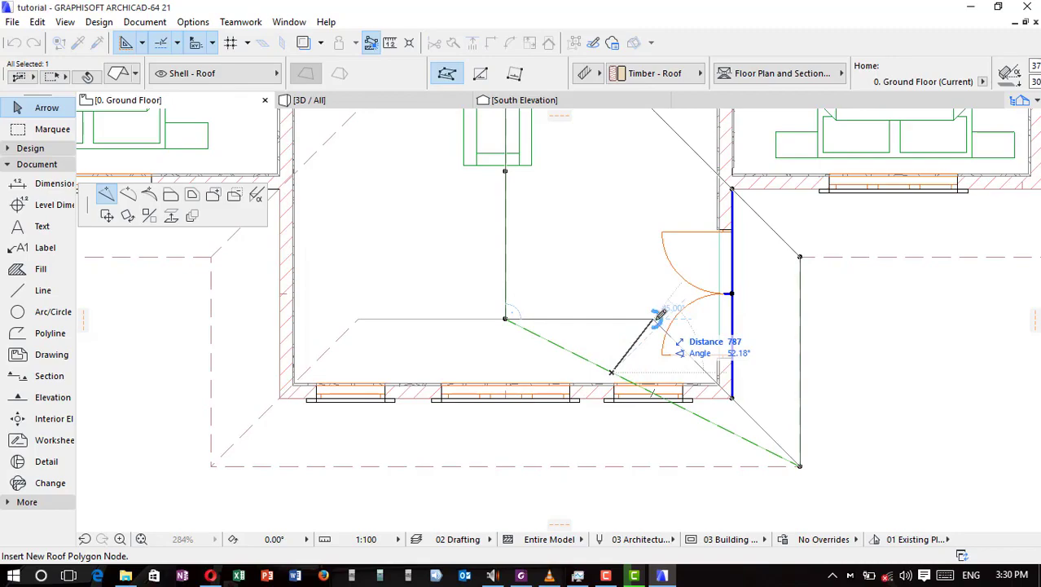
left_click(653, 317)
left_click(374, 103)
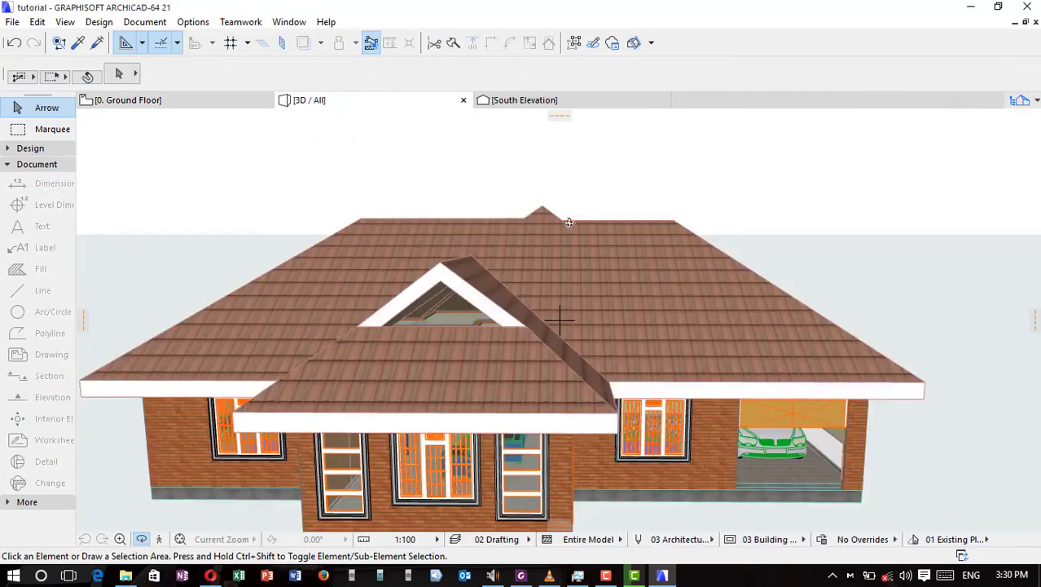
Orbit the 3D model to view the roof from the side, then return to the Ground Floor plan.
mouse_move(459, 295)
middle_mouse_down("shift")
mouse_move(207, 300)
mouse_move(308, 227)
mouse_move(924, 265)
mouse_move(283, 271)
middle_mouse_up("shift")
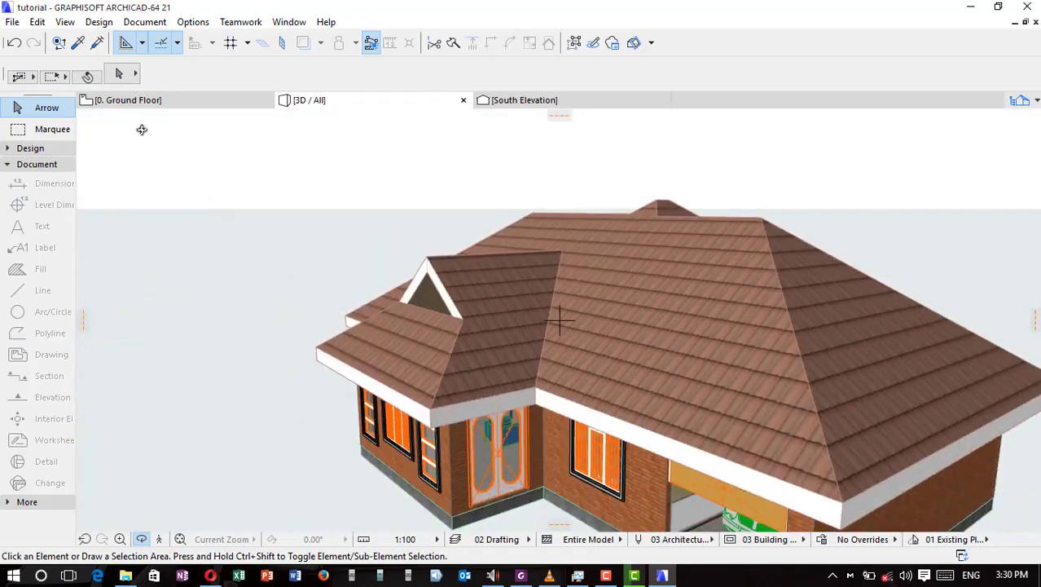
left_click(143, 101)
scroll(571, 363, "down", 5)
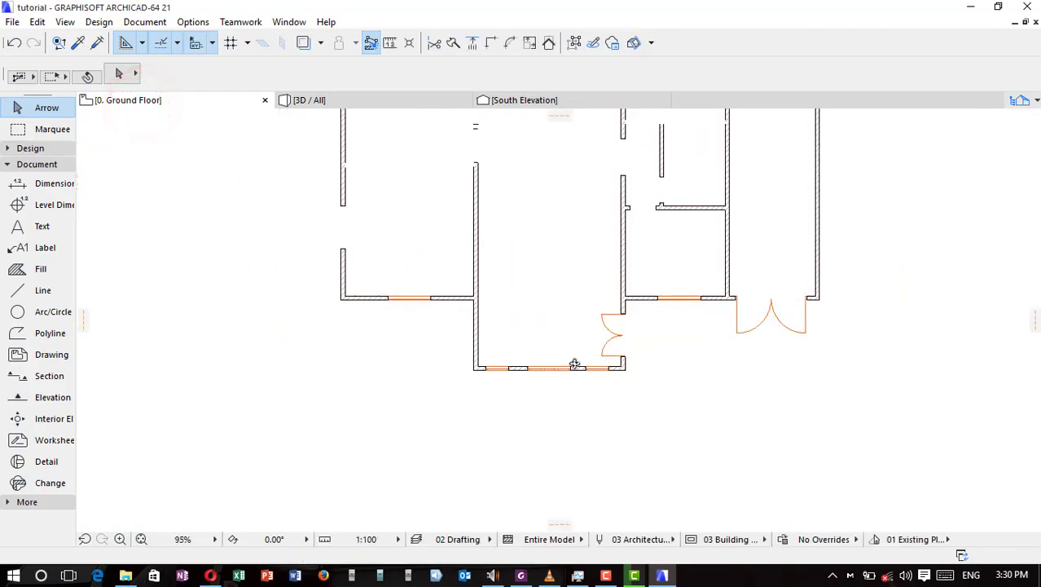
scroll(575, 364, "down", 3)
Select the roof running along the west wall.
left_click(413, 163)
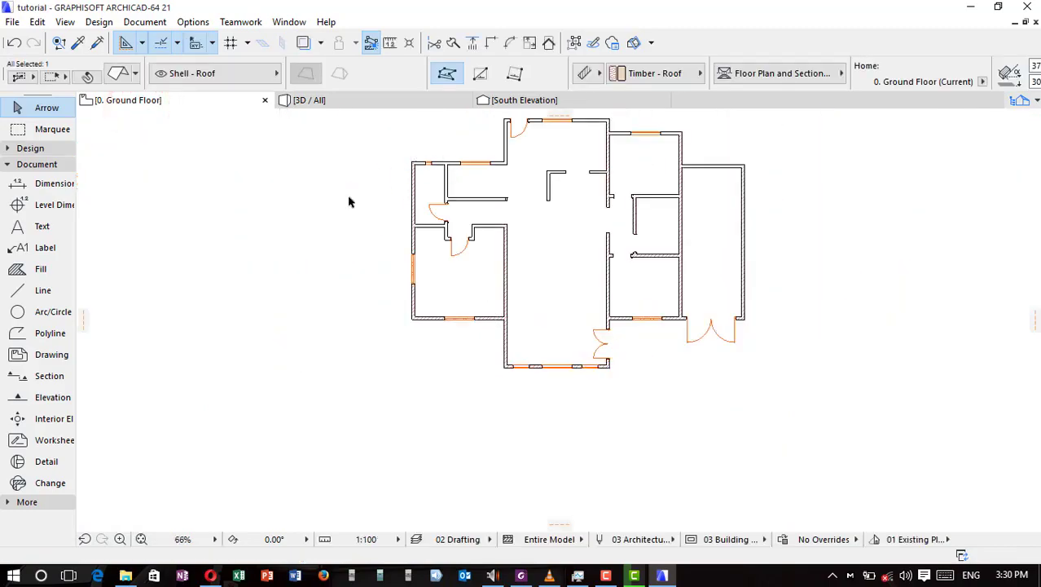
scroll(581, 221, "up", 5)
scroll(444, 246, "up", 4)
scroll(490, 275, "down", 1)
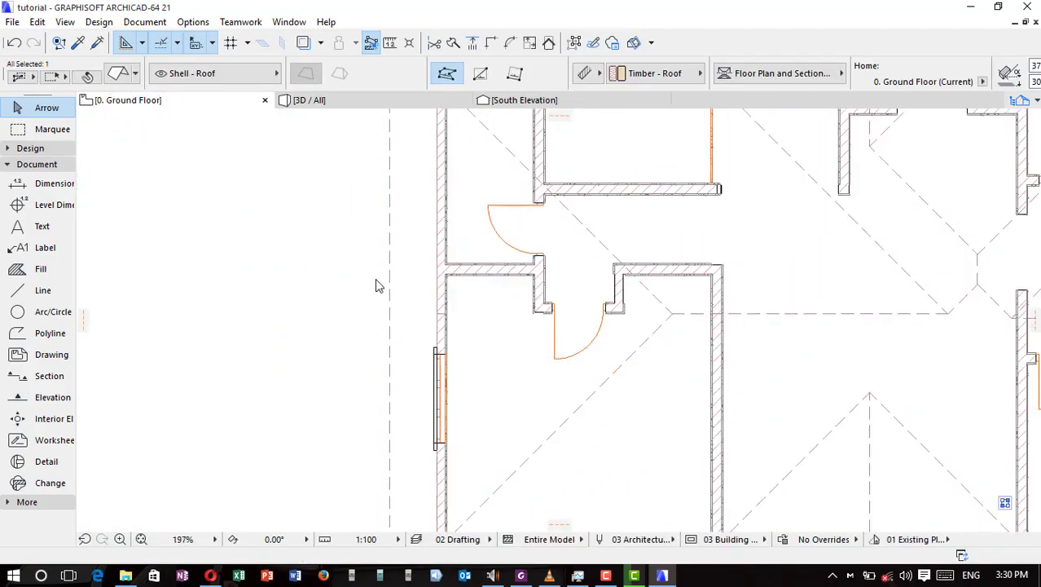
left_click(389, 274)
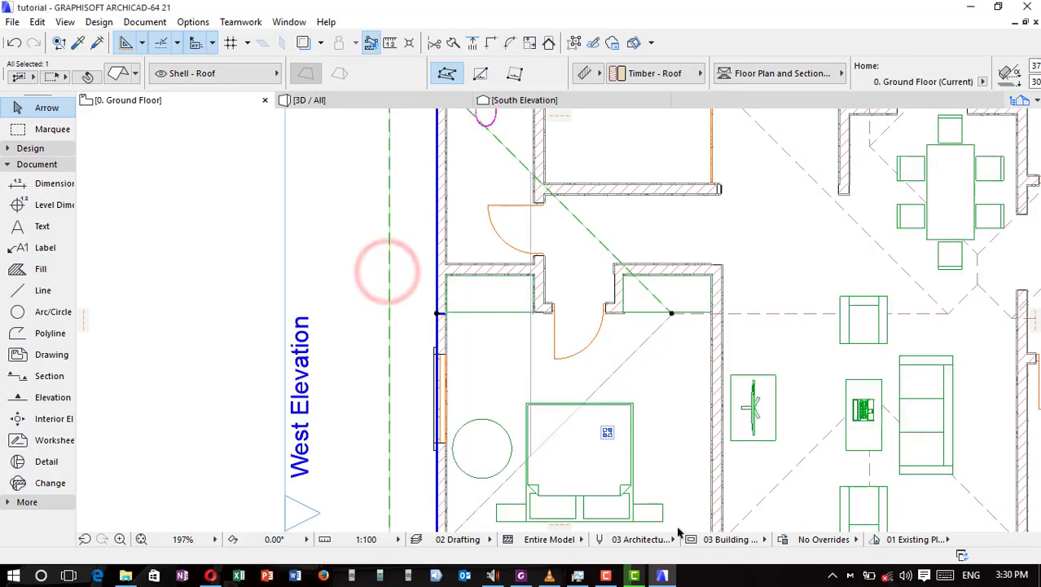
left_click(636, 577)
left_click(636, 577)
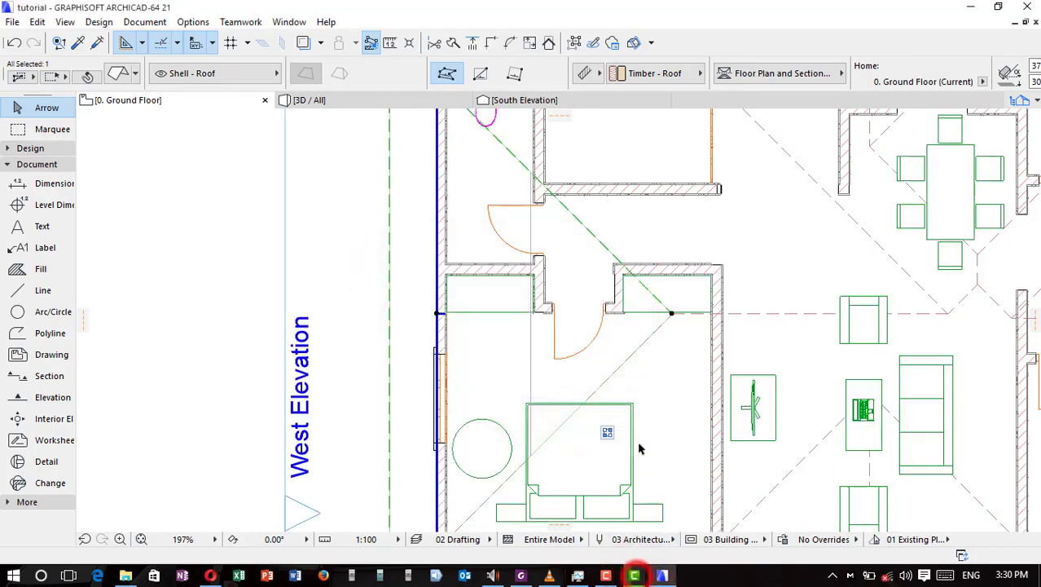
Move the west roof's corner node onto the bedroom wall corner.
left_click(238, 244)
left_click(388, 309)
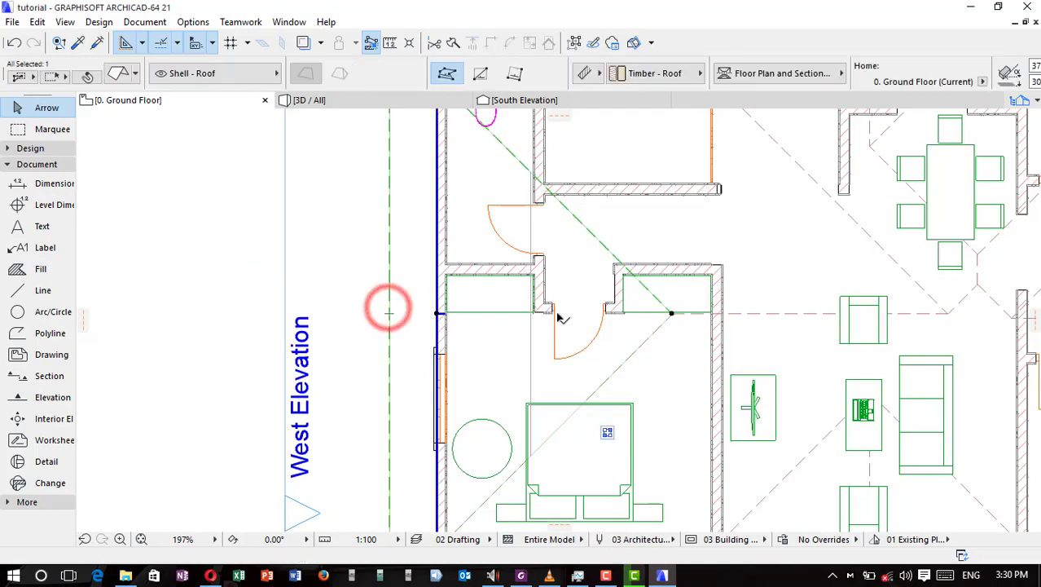
left_click(672, 313)
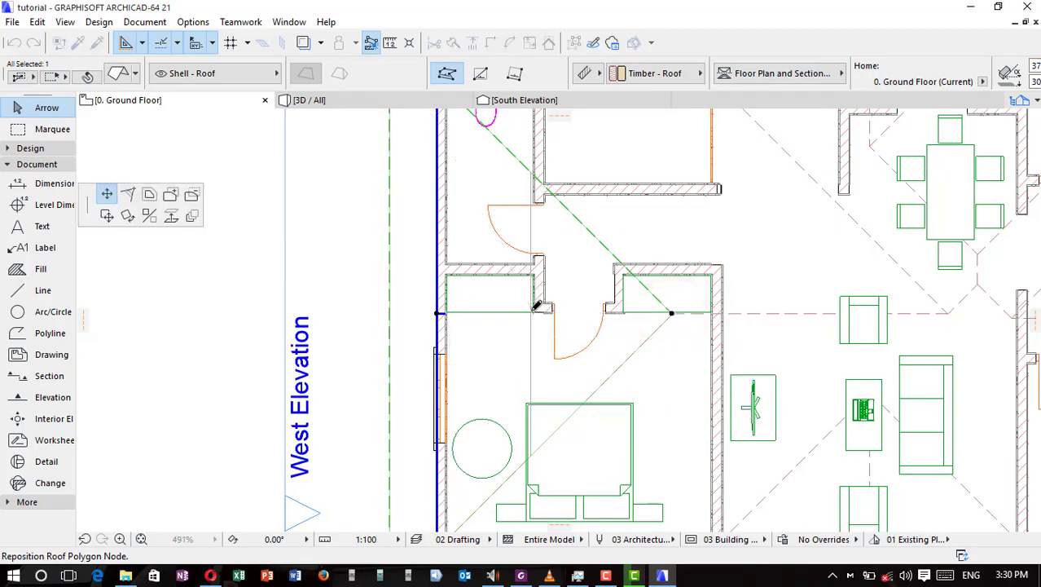
scroll(538, 310, "up", 5)
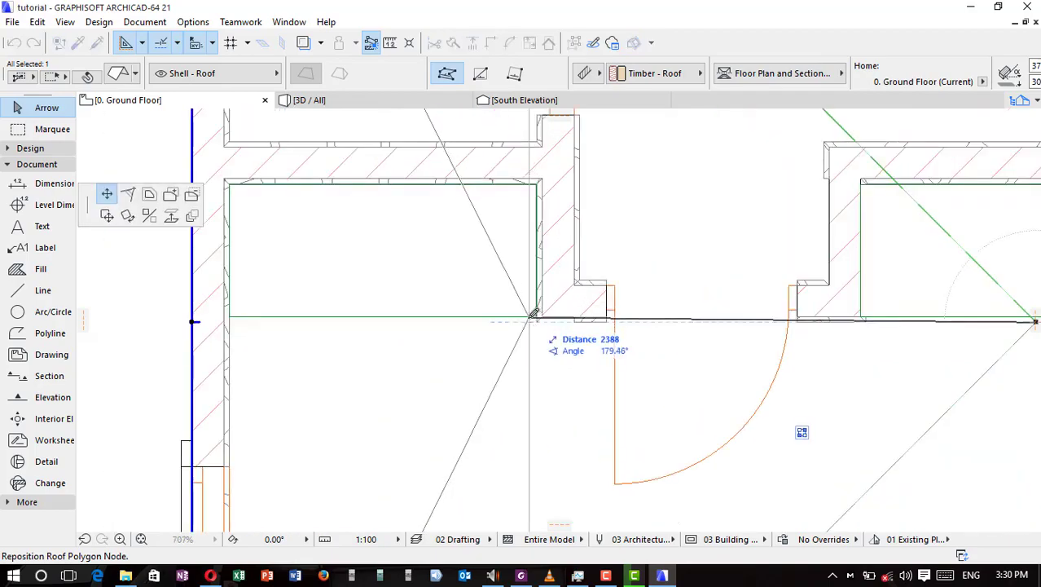
left_click(530, 318)
scroll(529, 318, "down", 5)
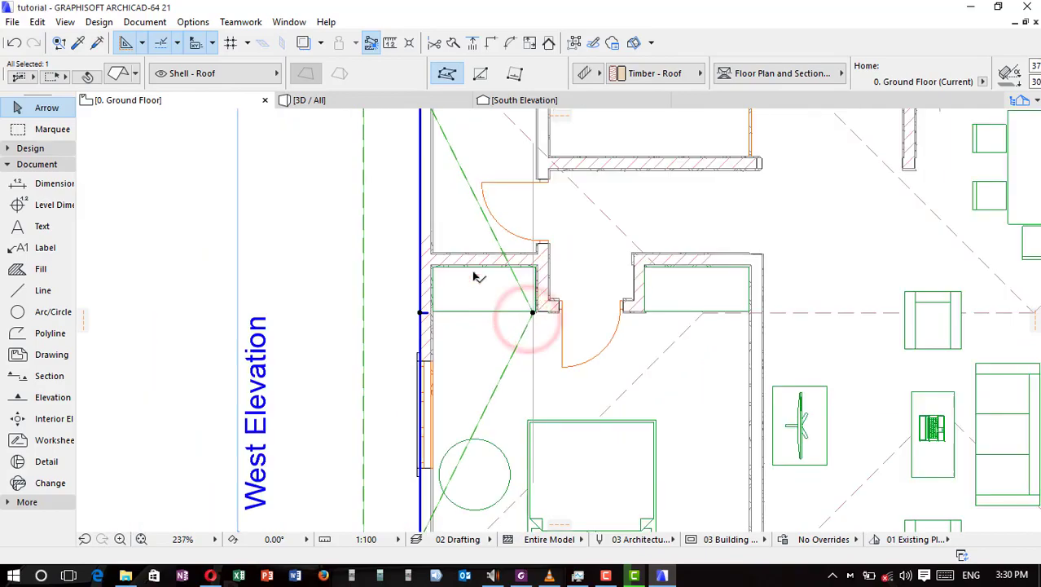
scroll(476, 274, "down", 3)
scroll(499, 298, "up", 4)
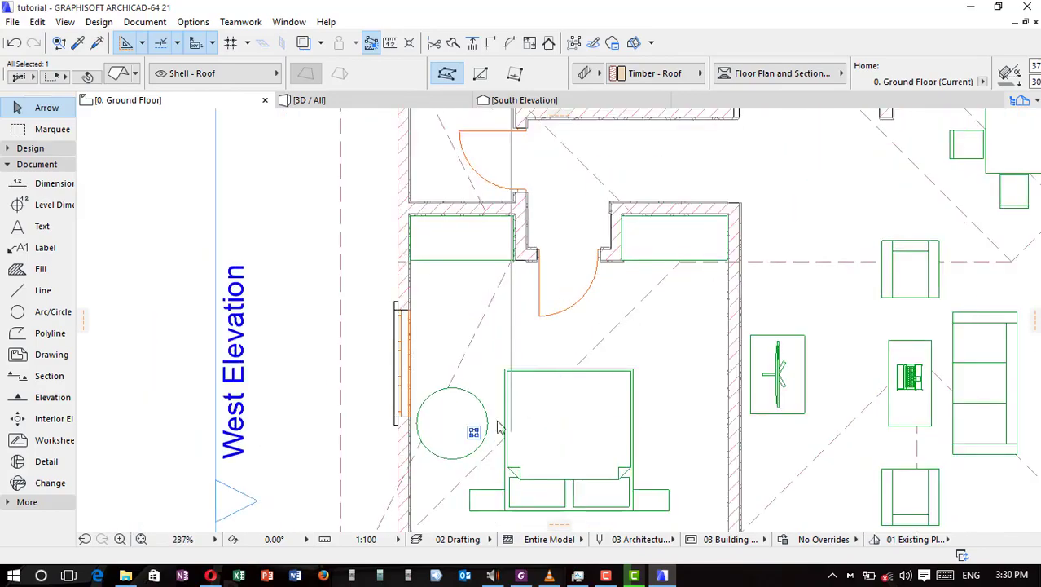
Insert a matching node on the neighbouring roof at the bedroom wall corner.
left_click(595, 344)
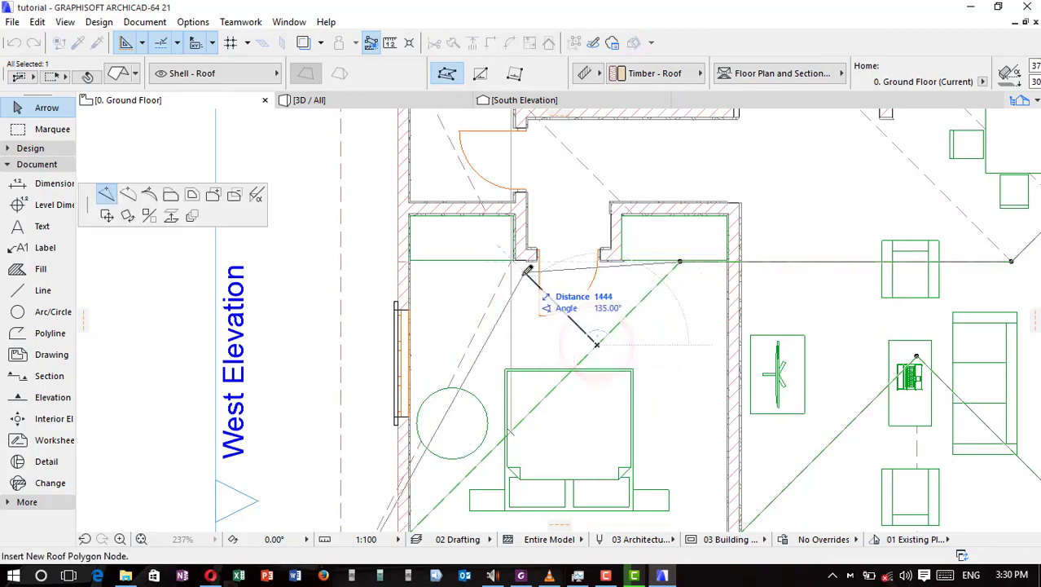
scroll(505, 248, "up", 4)
scroll(521, 262, "up", 4)
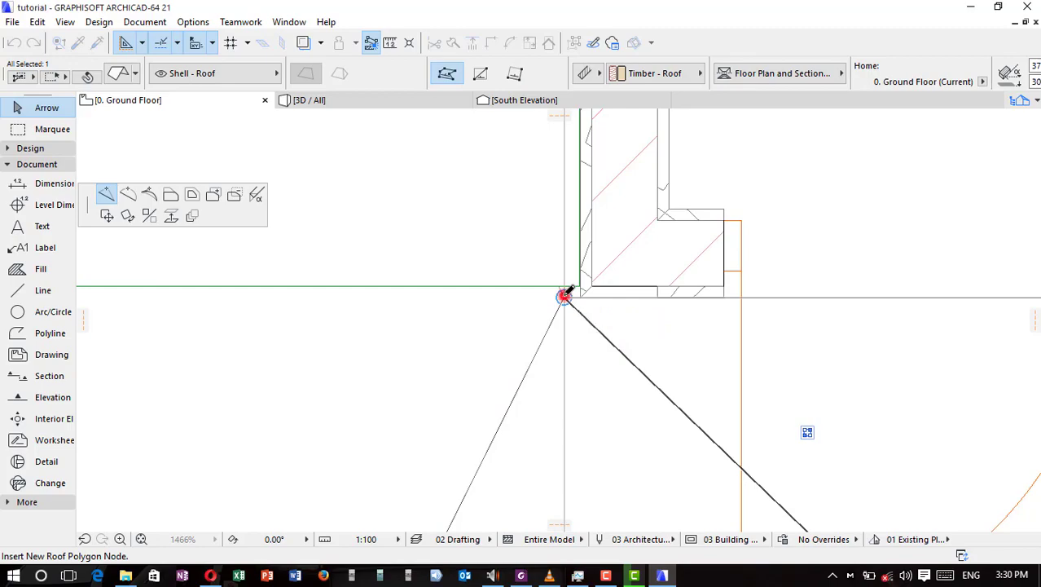
left_click(565, 295)
scroll(565, 297, "down", 5)
scroll(568, 302, "down", 5)
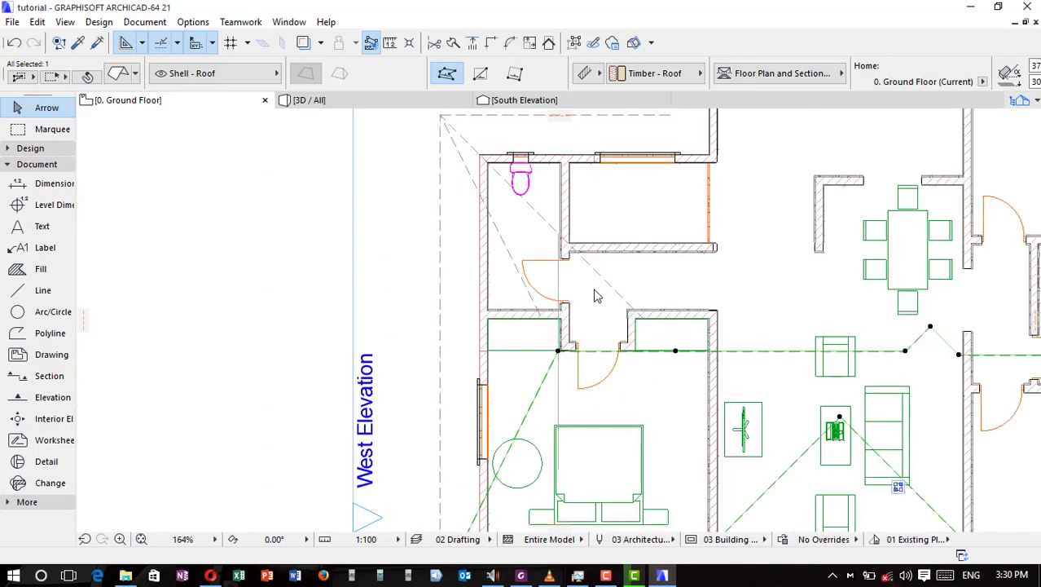
Insert a node on the roof north of the bedroom at the bedroom wall corner.
left_click(591, 270)
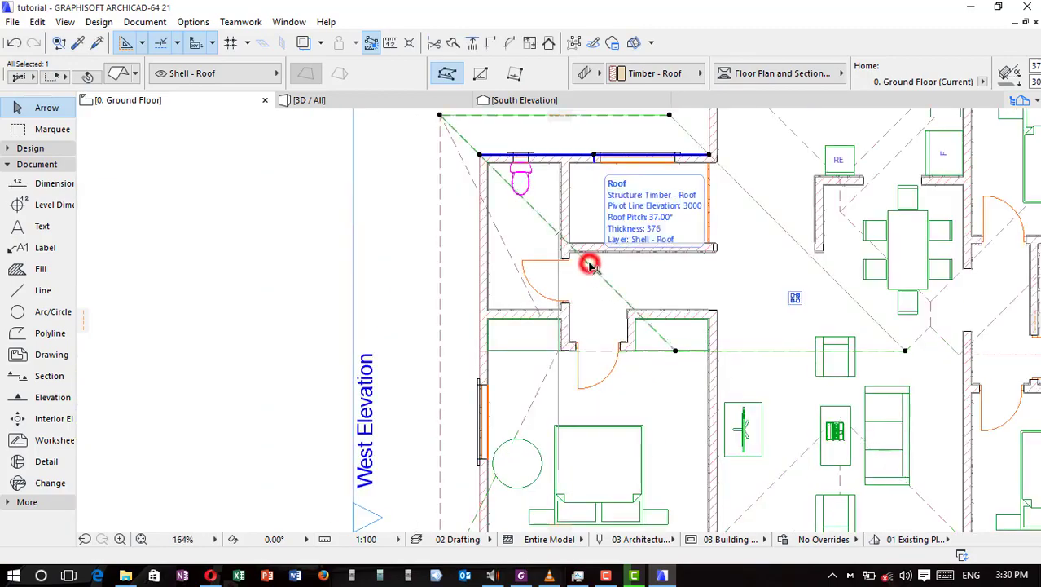
left_click(590, 269)
scroll(554, 326, "up", 8)
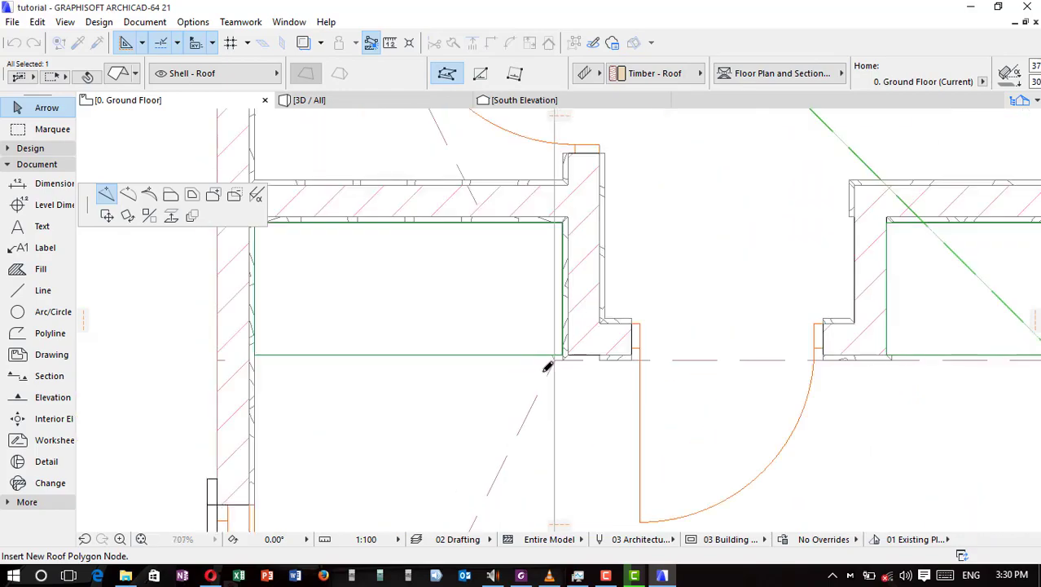
scroll(561, 349, "up", 2)
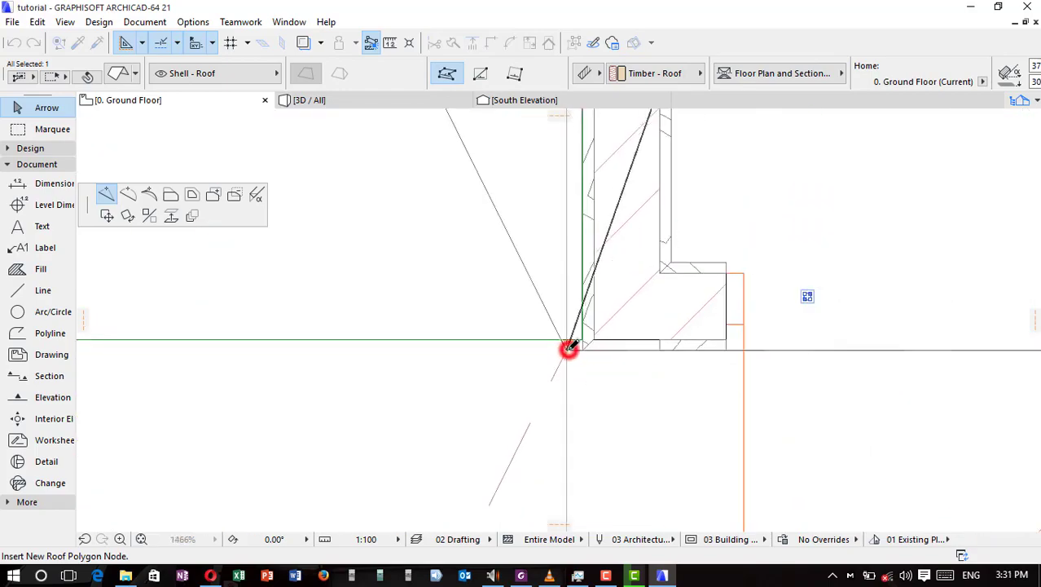
left_click(569, 348)
scroll(569, 349, "down", 2)
scroll(562, 326, "down", 3)
scroll(581, 246, "down", 1)
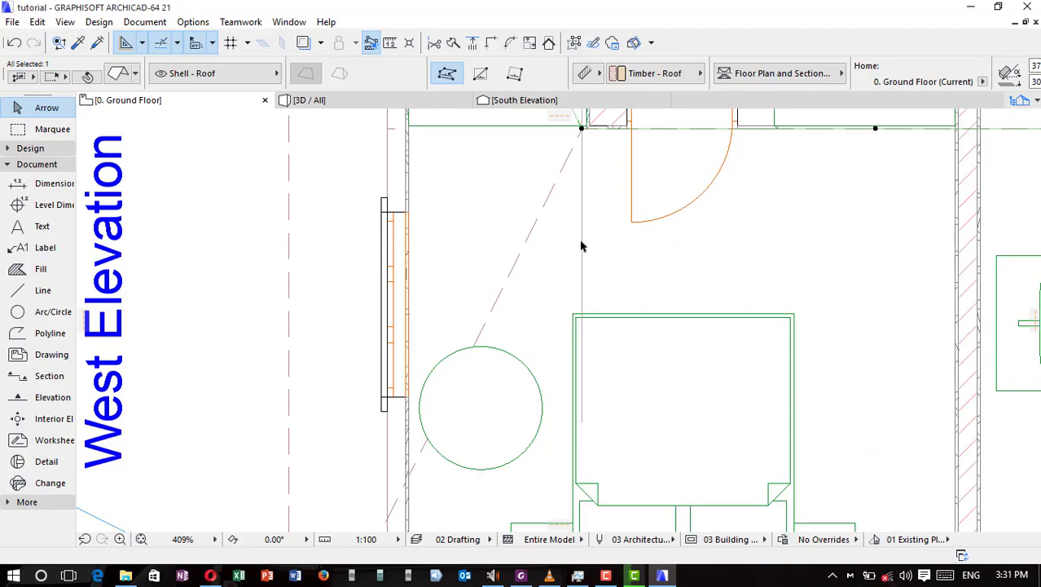
scroll(560, 370, "down", 1)
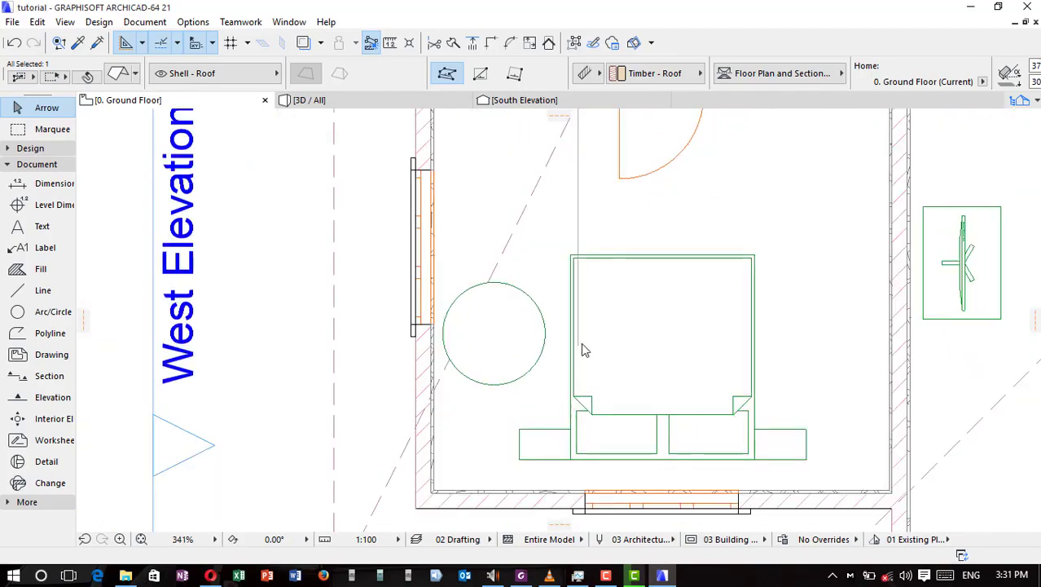
scroll(581, 349, "down", 2)
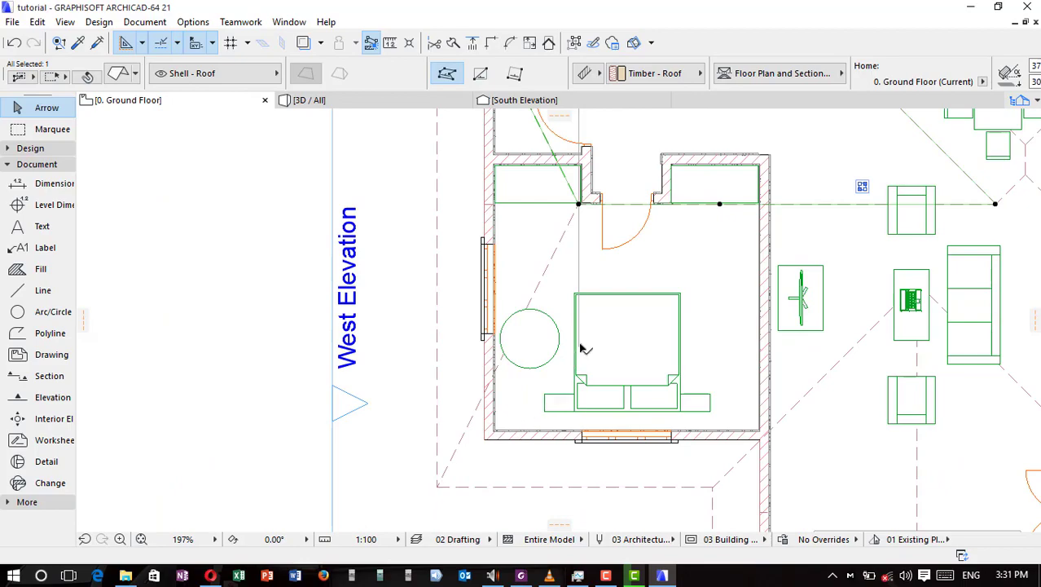
scroll(534, 307, "up", 2)
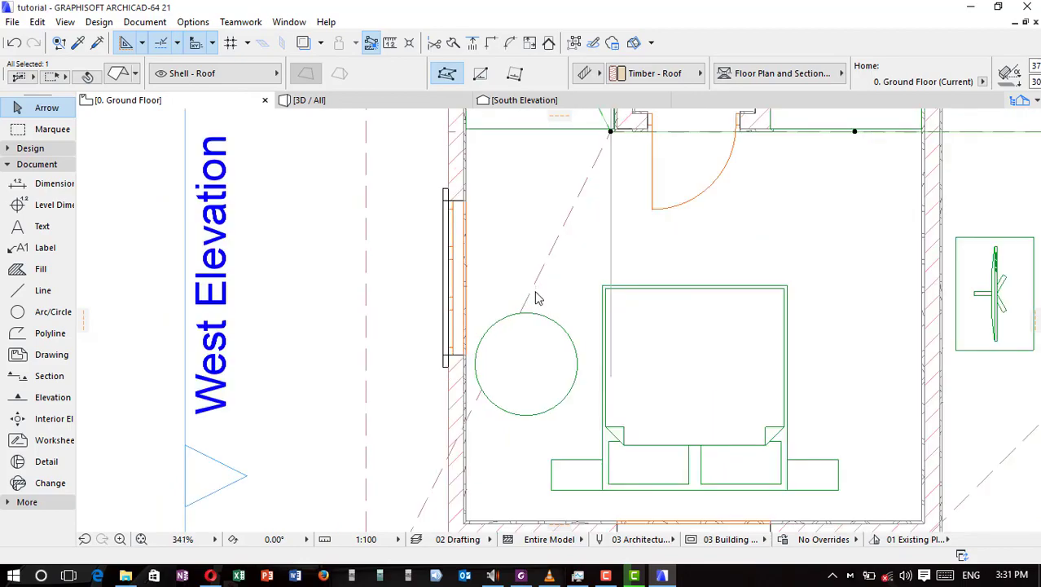
Insert two nodes on the hip-line roof edges beside the bed.
left_click(528, 304)
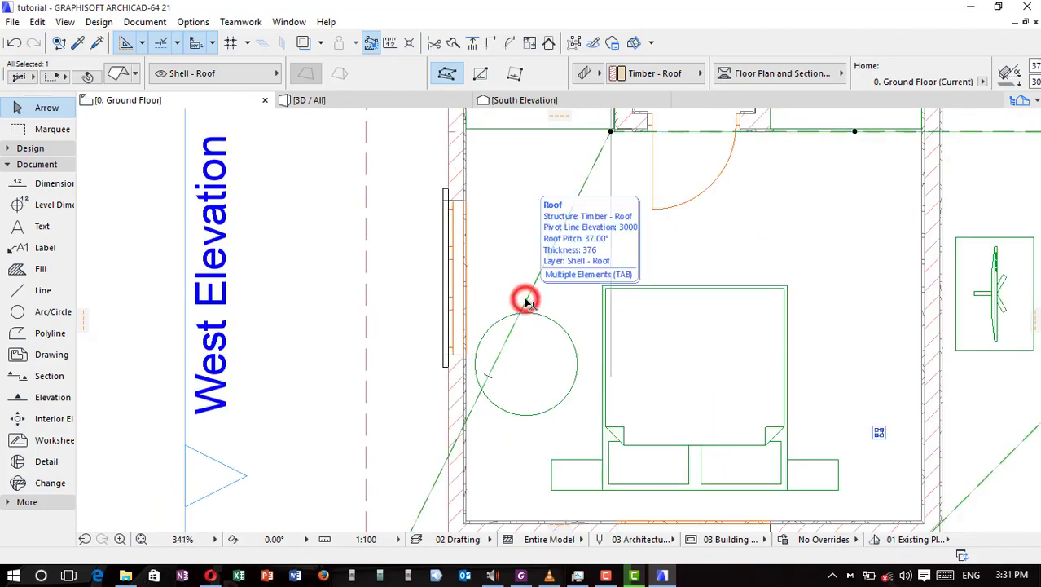
left_click(526, 302)
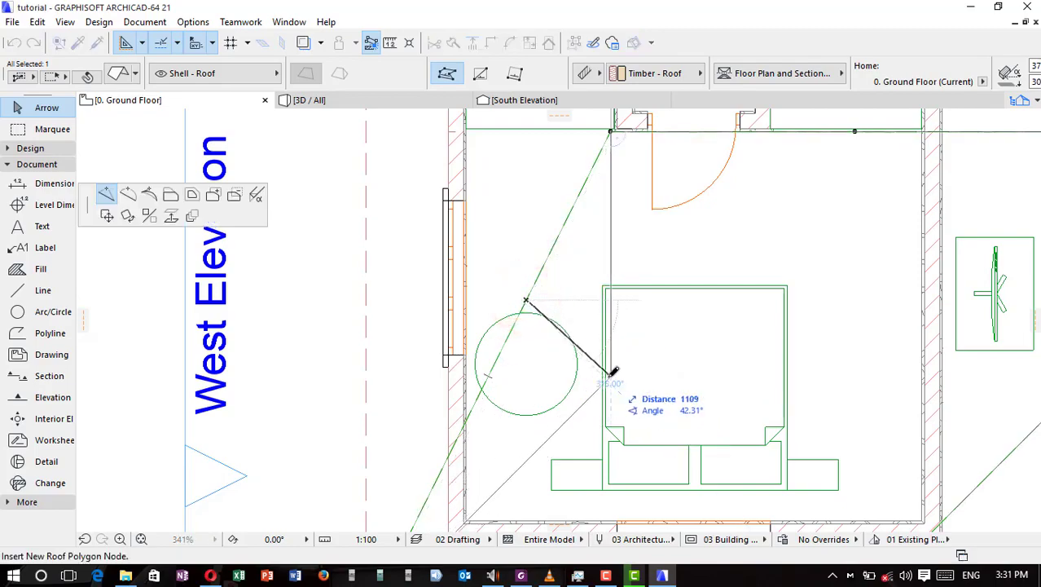
left_click(611, 375)
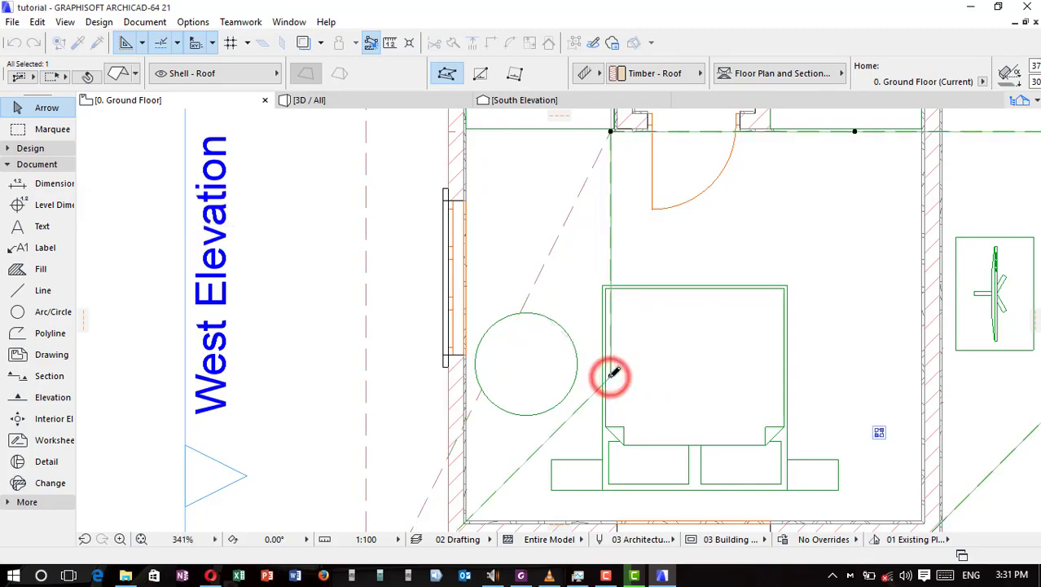
left_click(530, 300)
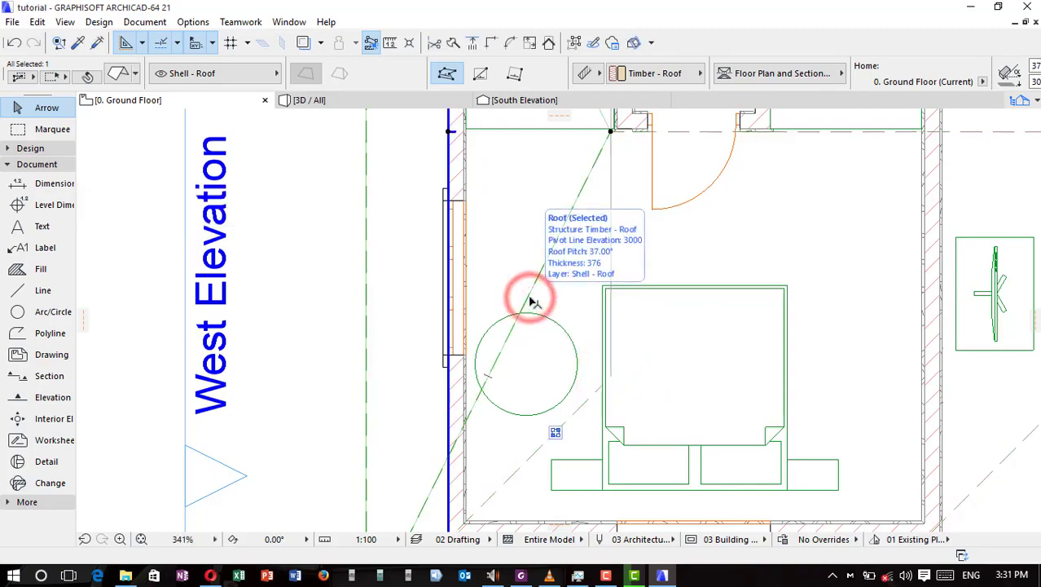
left_click(611, 375)
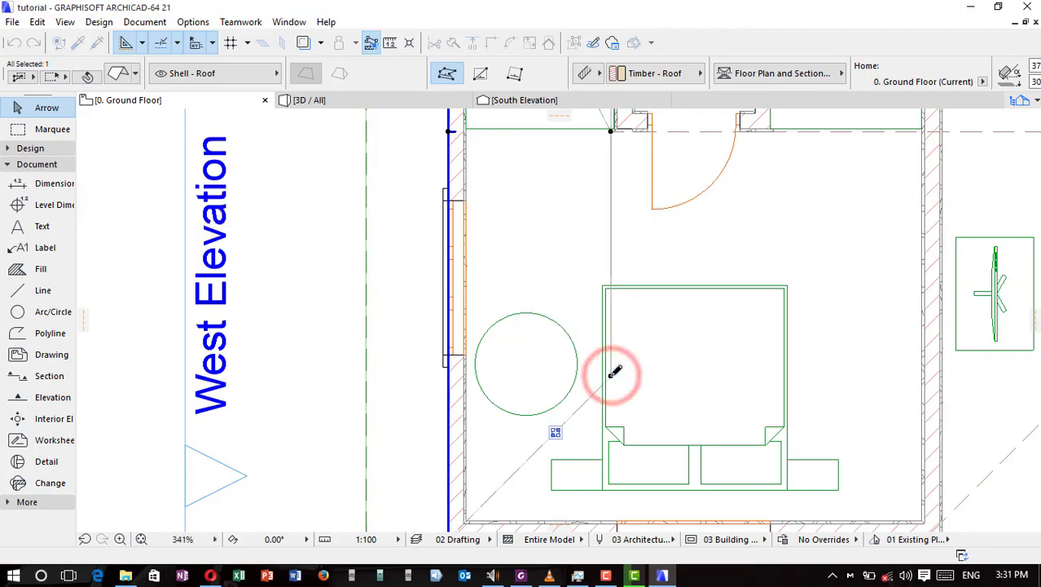
scroll(567, 383, "down", 5)
scroll(592, 293, "down", 3)
scroll(547, 328, "up", 8)
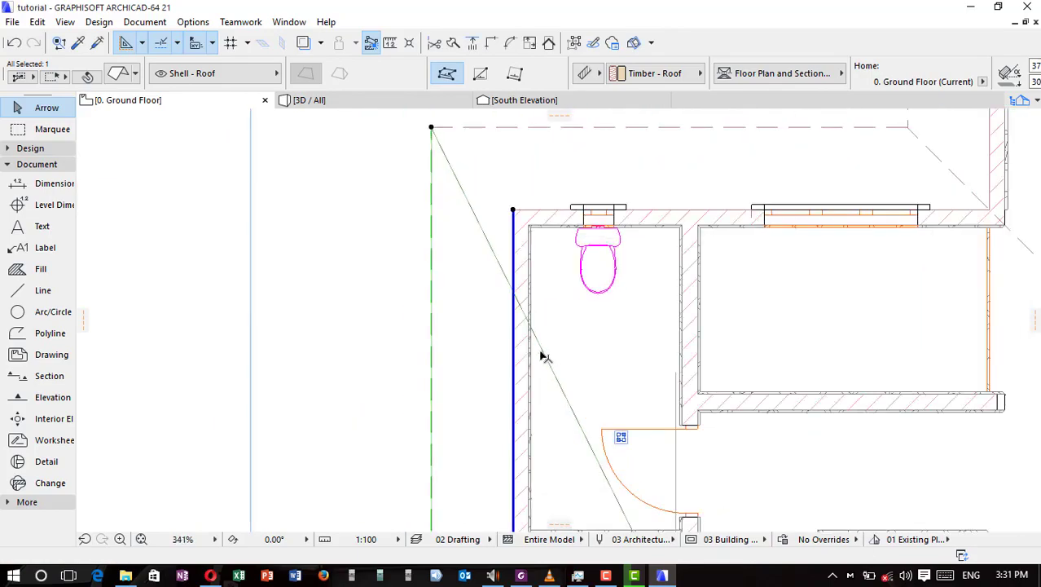
Insert two roof nodes snapped to the toilet room's wall corner.
left_click(539, 346)
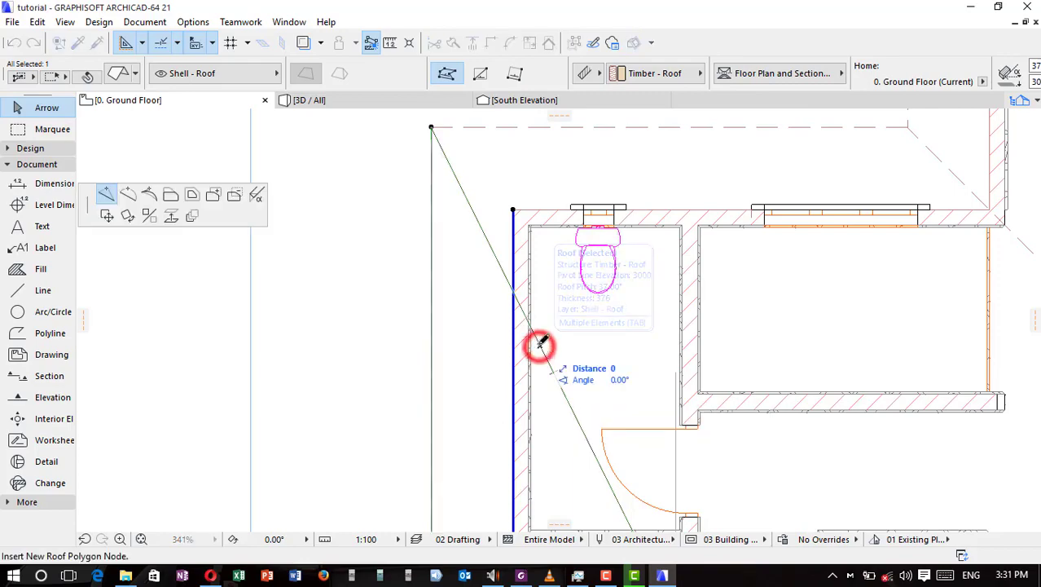
scroll(539, 345, "down", 2)
scroll(539, 346, "down", 2)
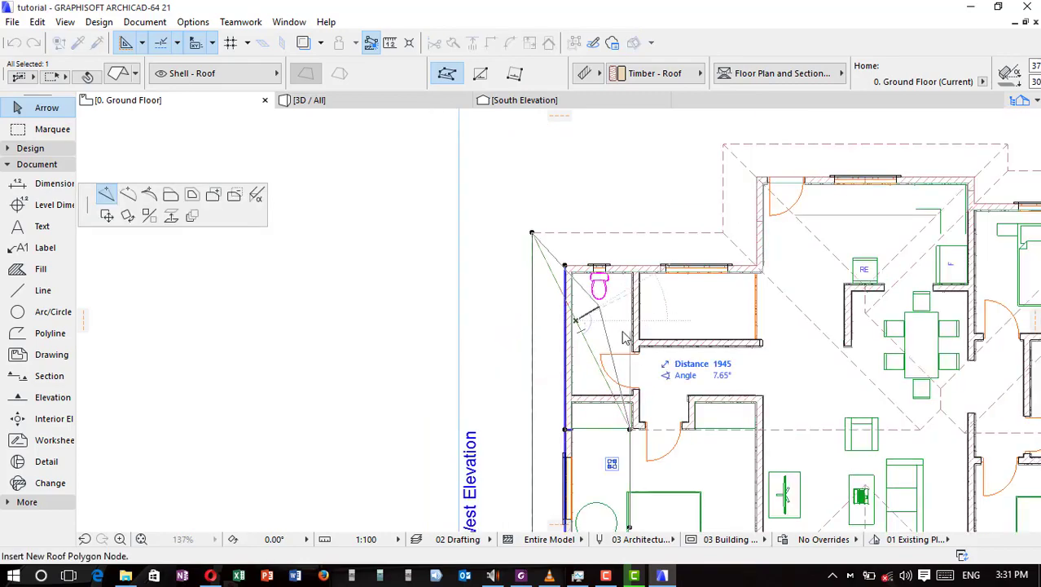
scroll(624, 338, "up", 2)
scroll(659, 325, "up", 2)
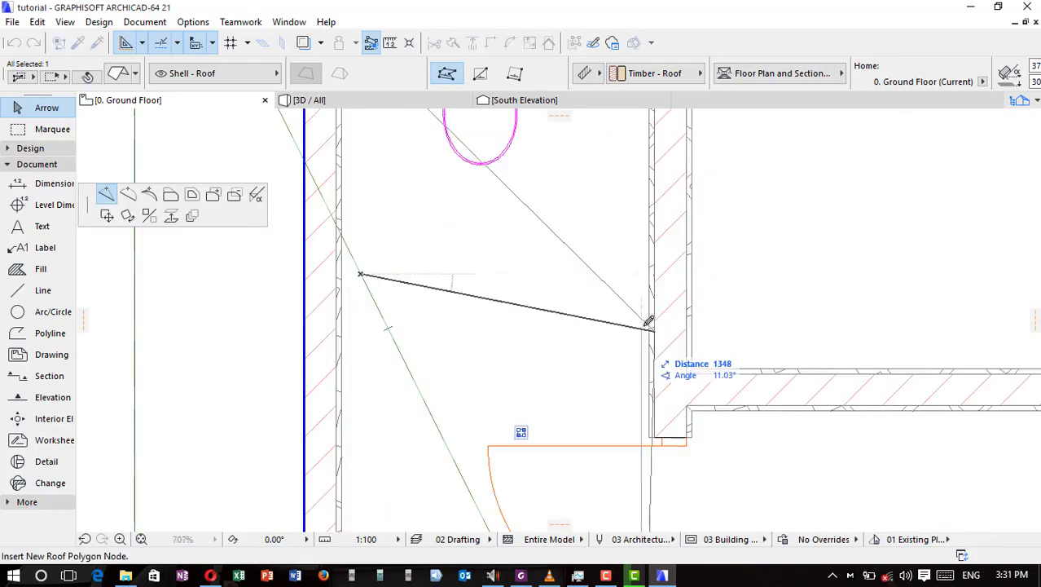
left_click(642, 328)
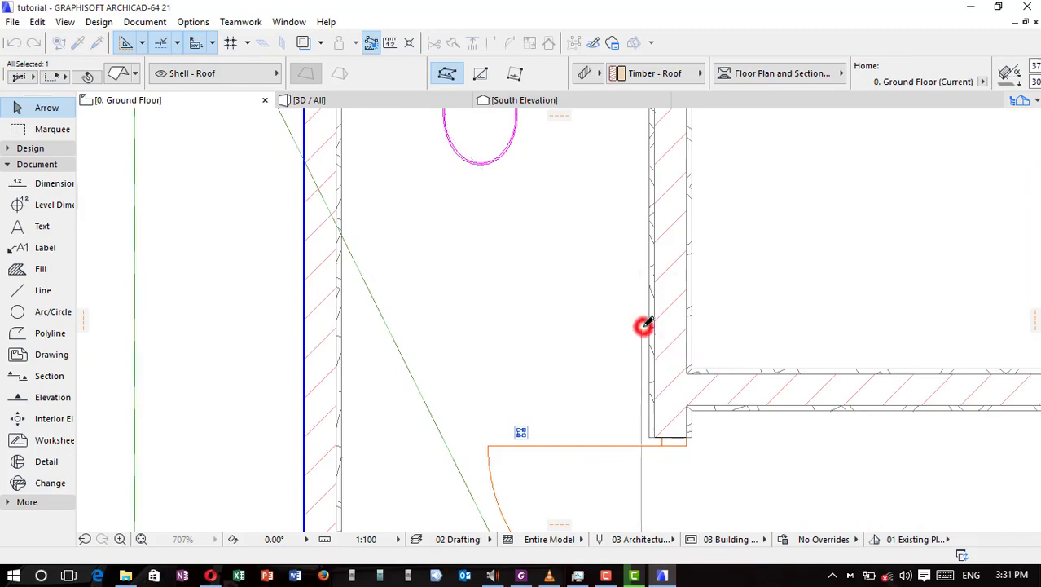
left_click(368, 289)
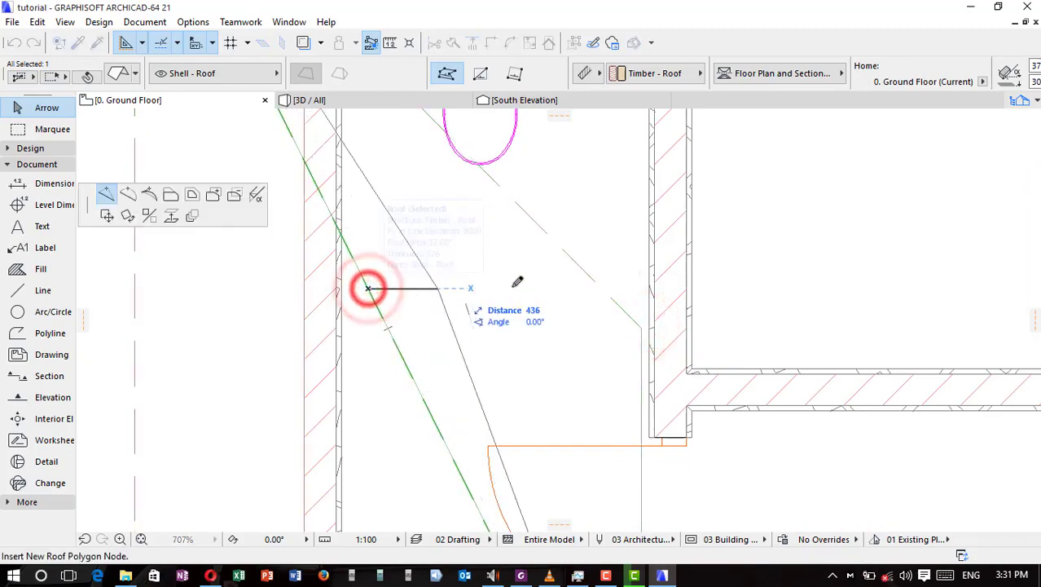
left_click(643, 324)
scroll(368, 295, "down", 5)
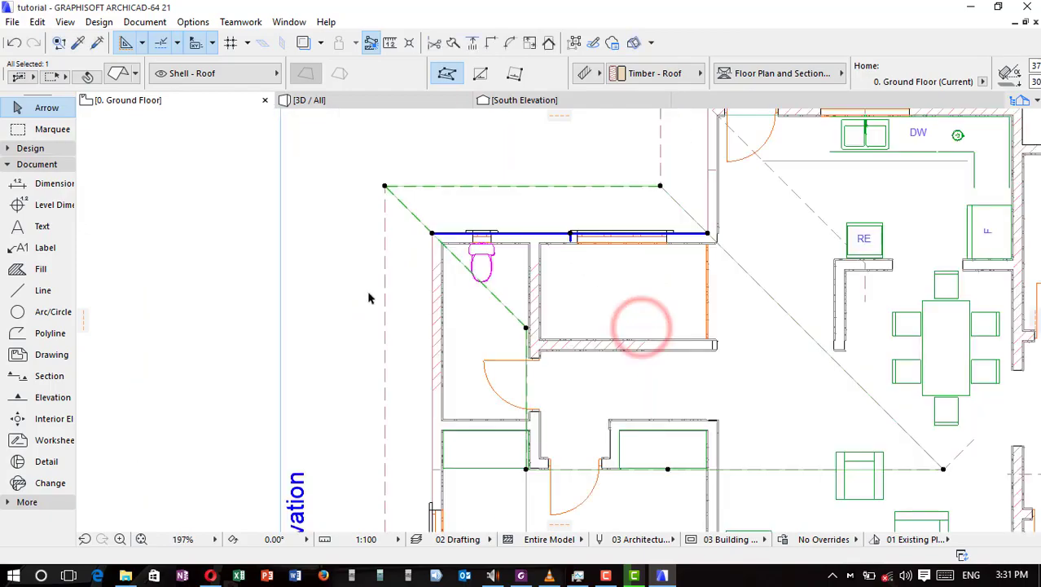
scroll(507, 246, "down", 3)
scroll(523, 216, "up", 5)
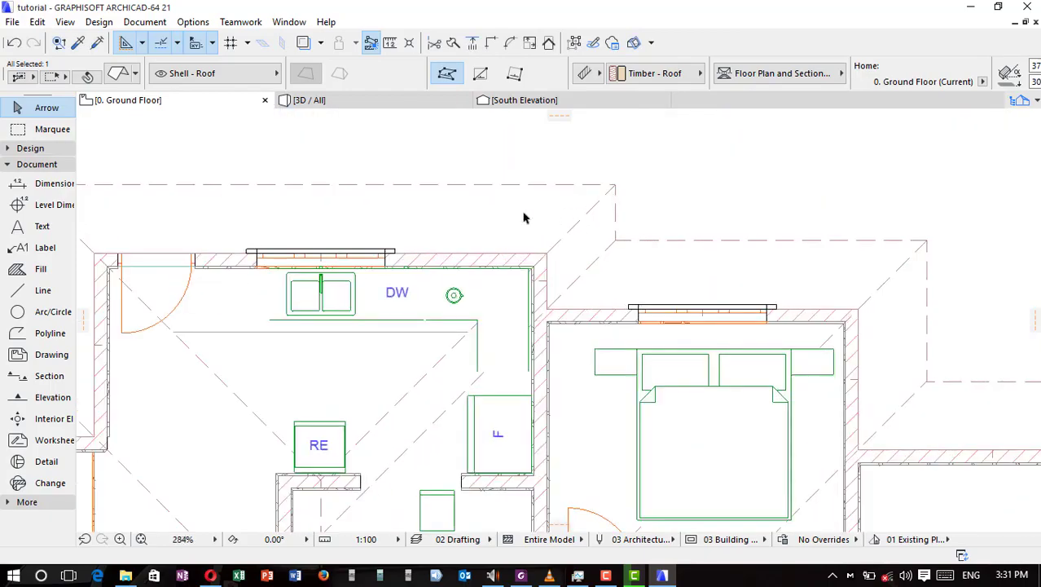
scroll(728, 292, "down", 3)
scroll(564, 289, "up", 3)
scroll(606, 394, "down", 3)
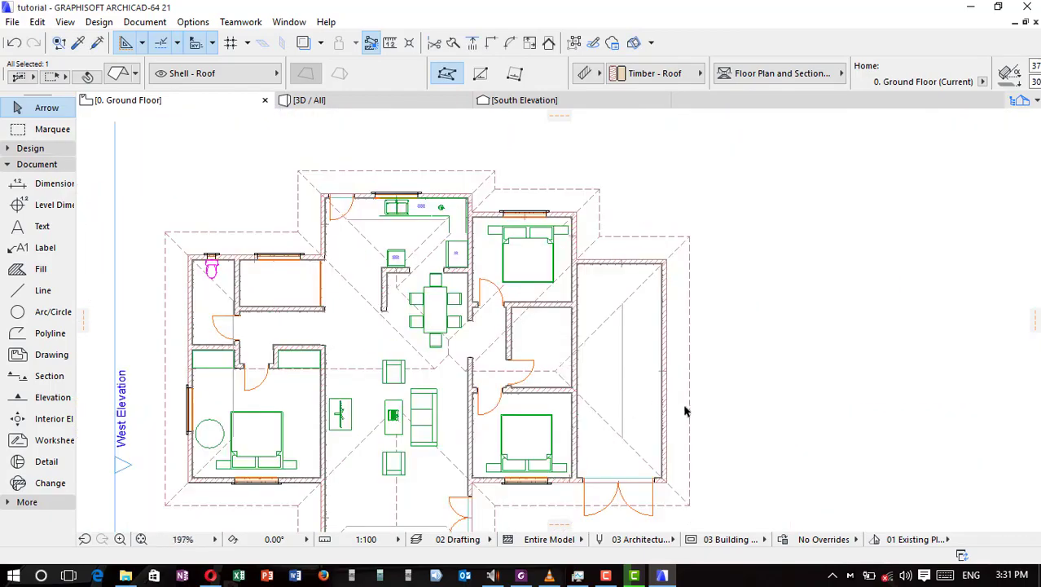
scroll(618, 275, "down", 4)
scroll(629, 304, "up", 5)
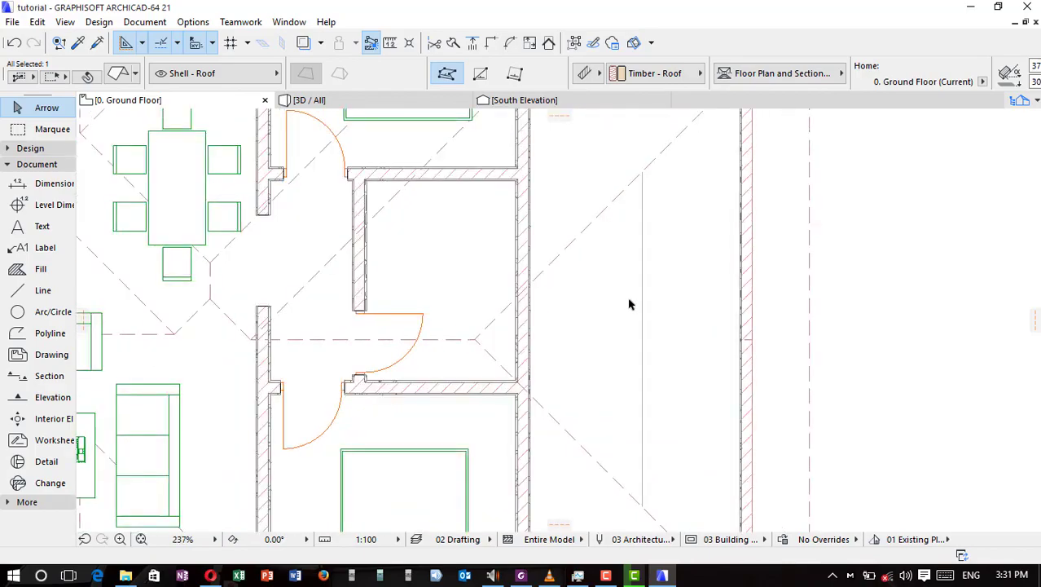
Move the garage roof's node near the car onto the car's centreline.
left_click(809, 373)
scroll(455, 302, "down", 3)
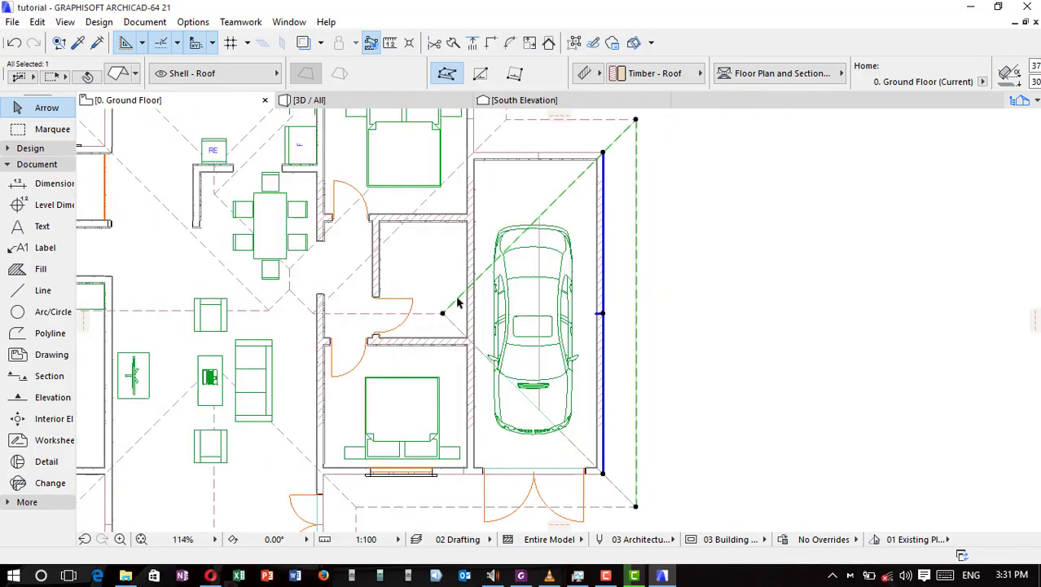
scroll(410, 291, "up", 2)
scroll(332, 282, "up", 4)
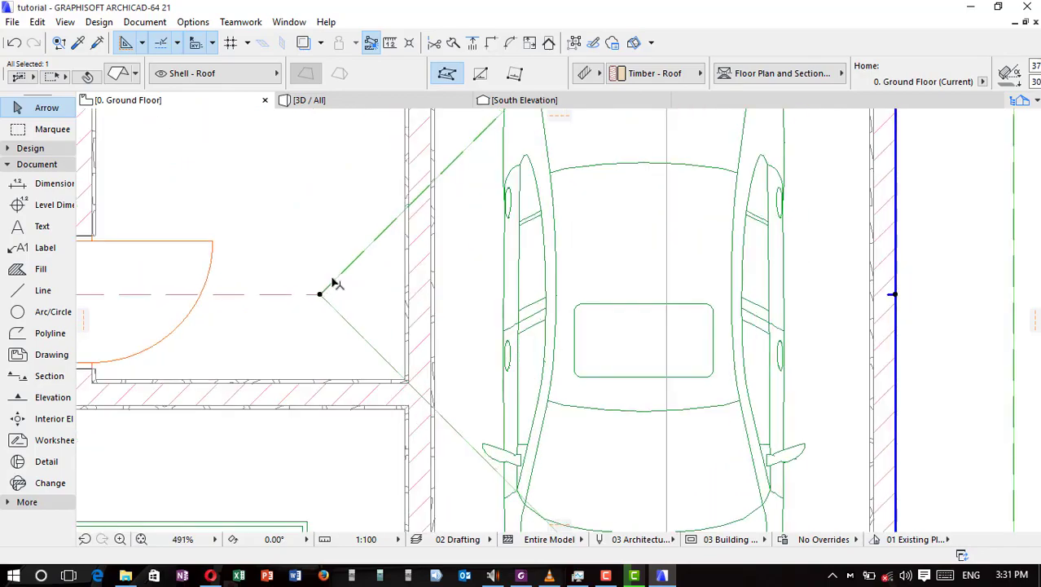
scroll(326, 295, "down", 3)
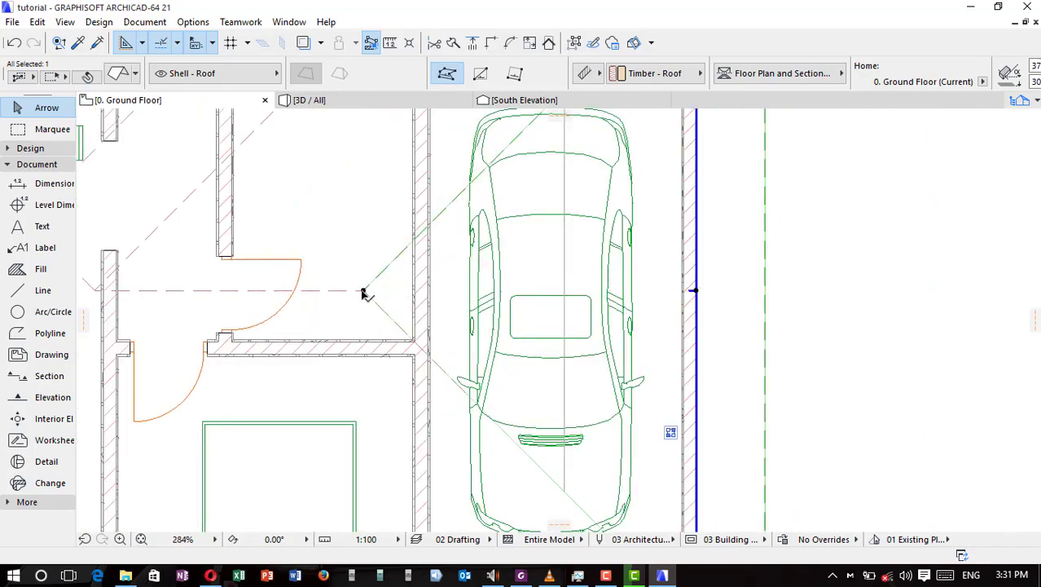
left_click(363, 291)
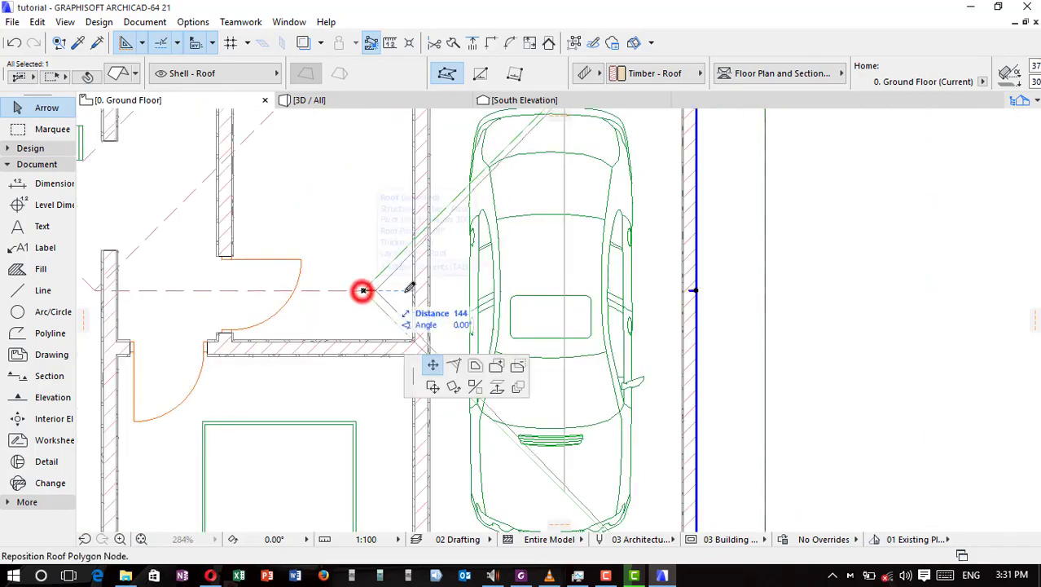
left_click(565, 287)
scroll(600, 384, "down", 3)
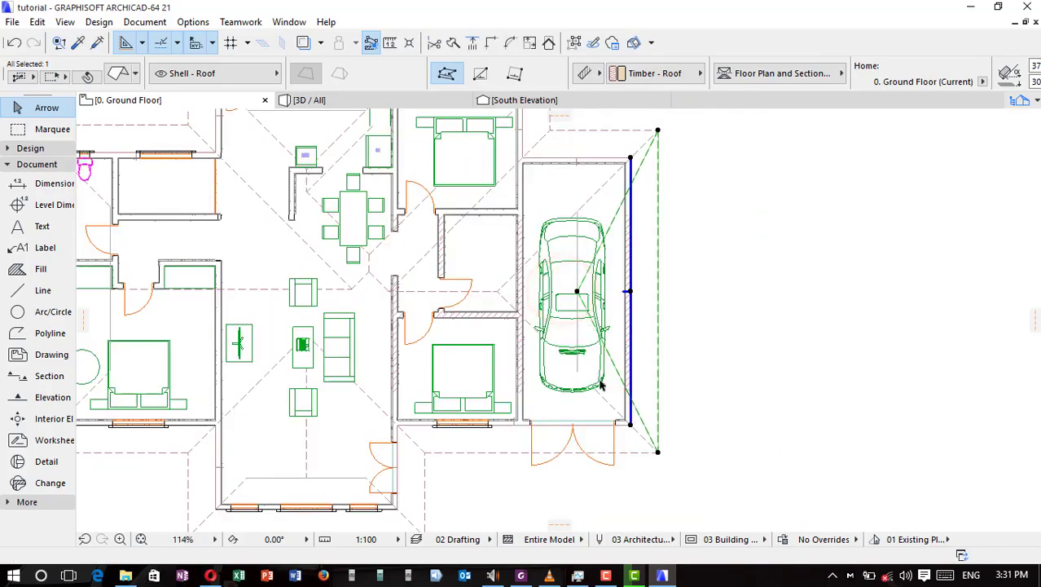
scroll(610, 383, "up", 2)
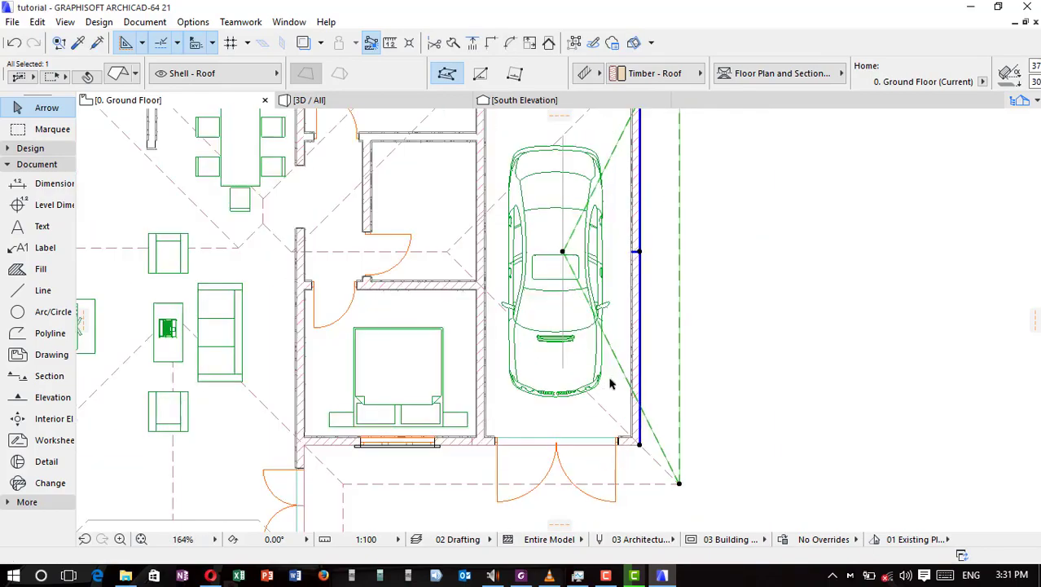
Insert nodes on the garage wing roof and hip line along the garage centreline.
left_click(497, 303)
left_click(495, 299)
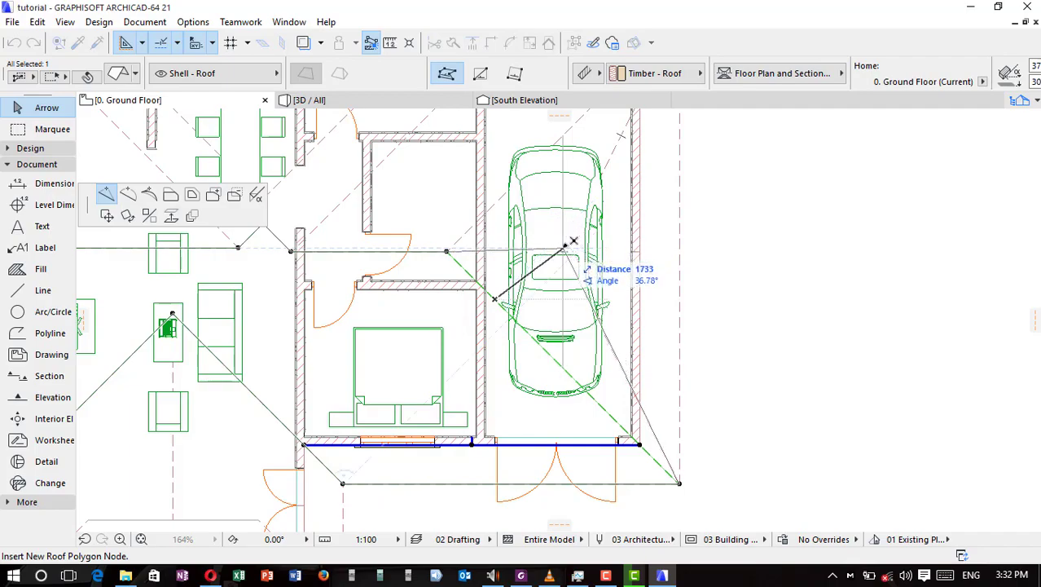
scroll(570, 242, "up", 3)
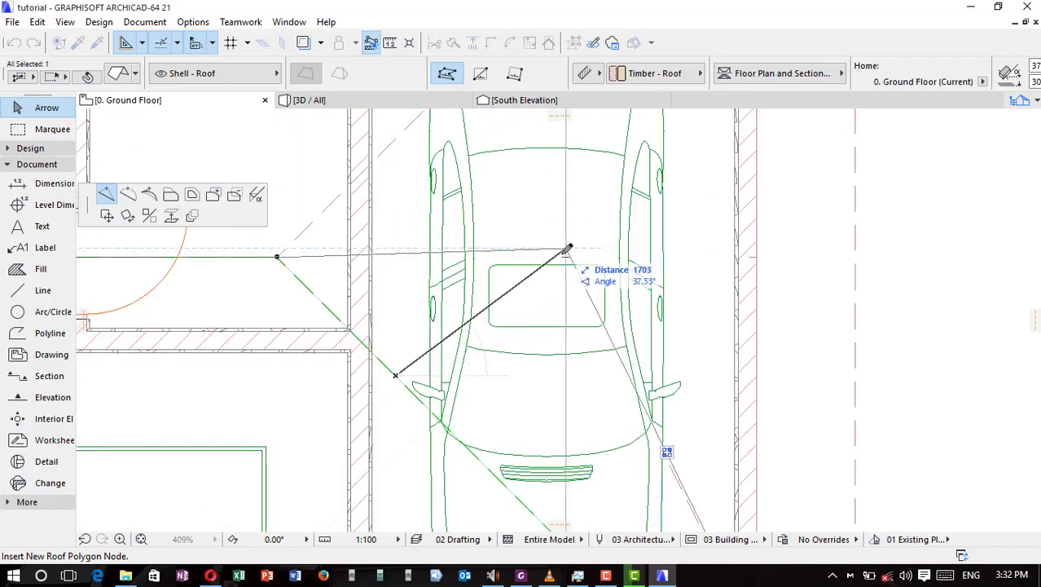
left_click(564, 255)
scroll(565, 195, "down", 5)
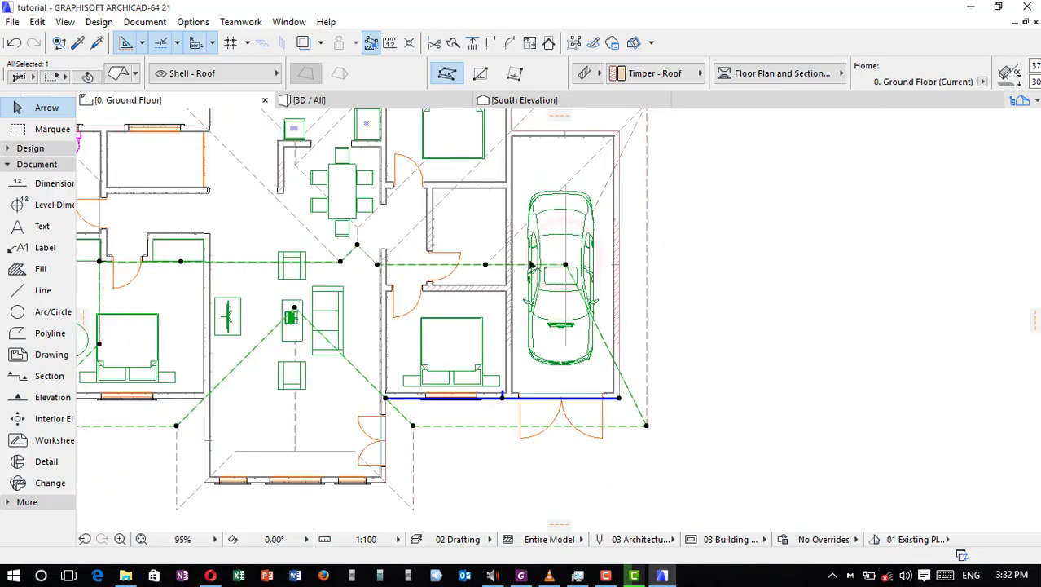
scroll(506, 243, "up", 4)
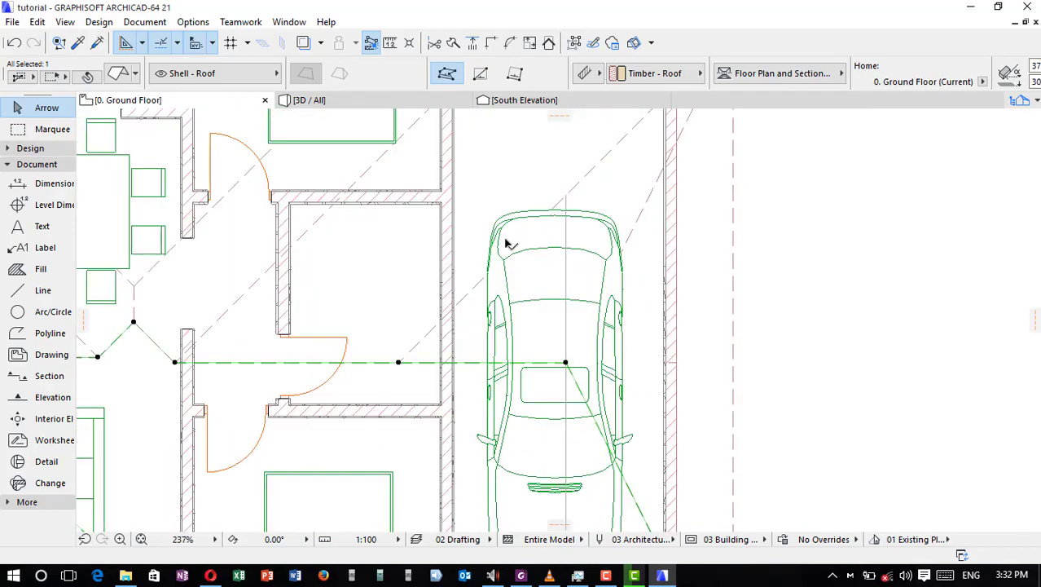
left_click(480, 284)
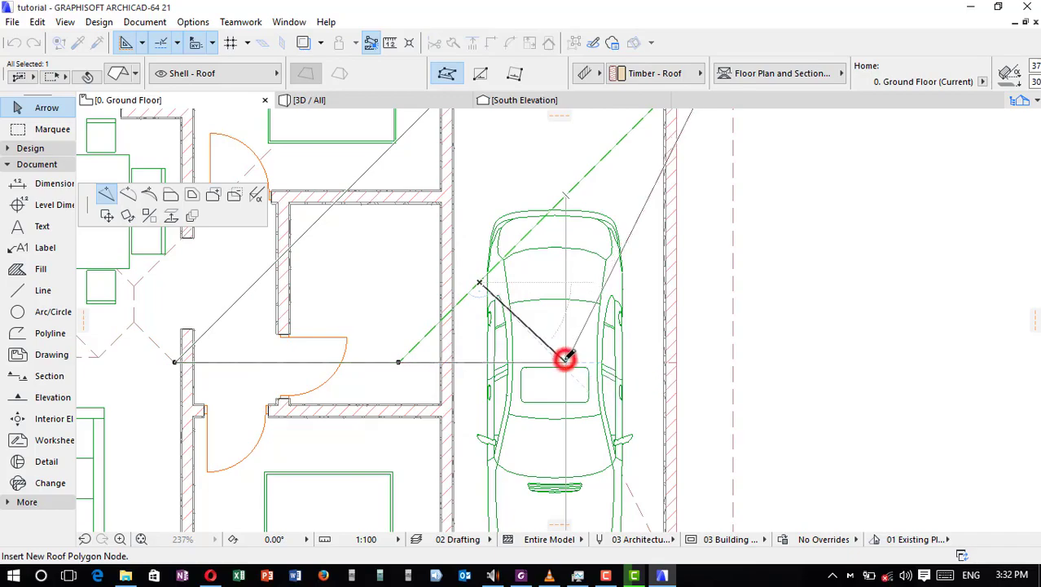
left_click(564, 359)
scroll(557, 352, "down", 3)
scroll(619, 242, "up", 4)
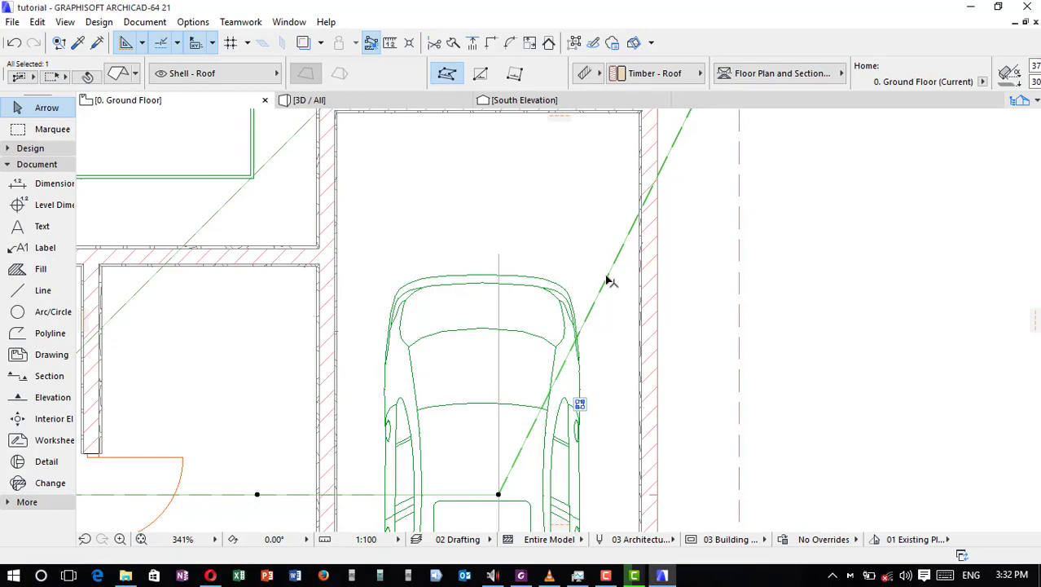
Insert two more garage roof nodes ahead of the car on its centreline.
left_click(607, 279)
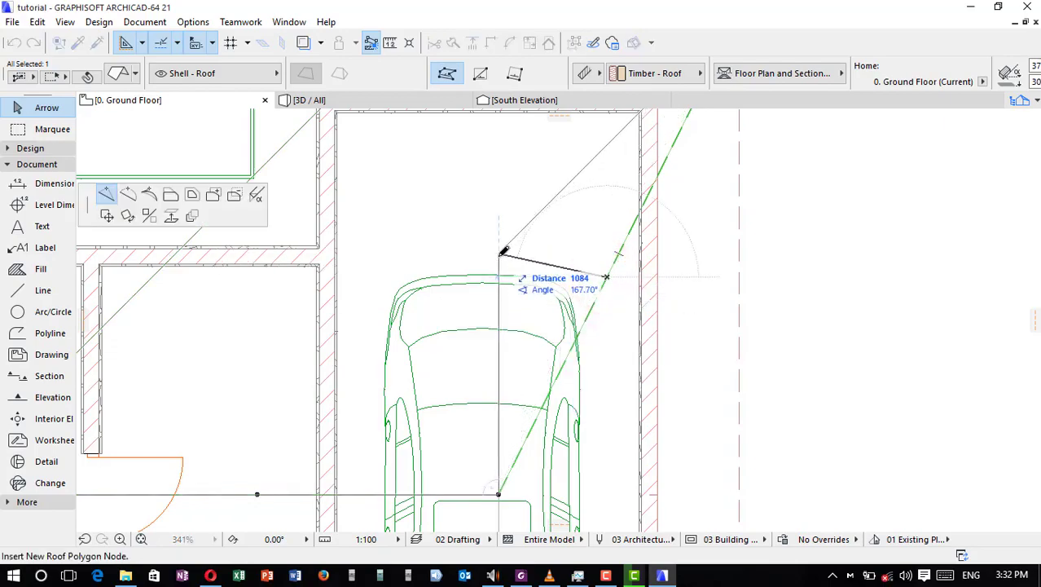
left_click(502, 254)
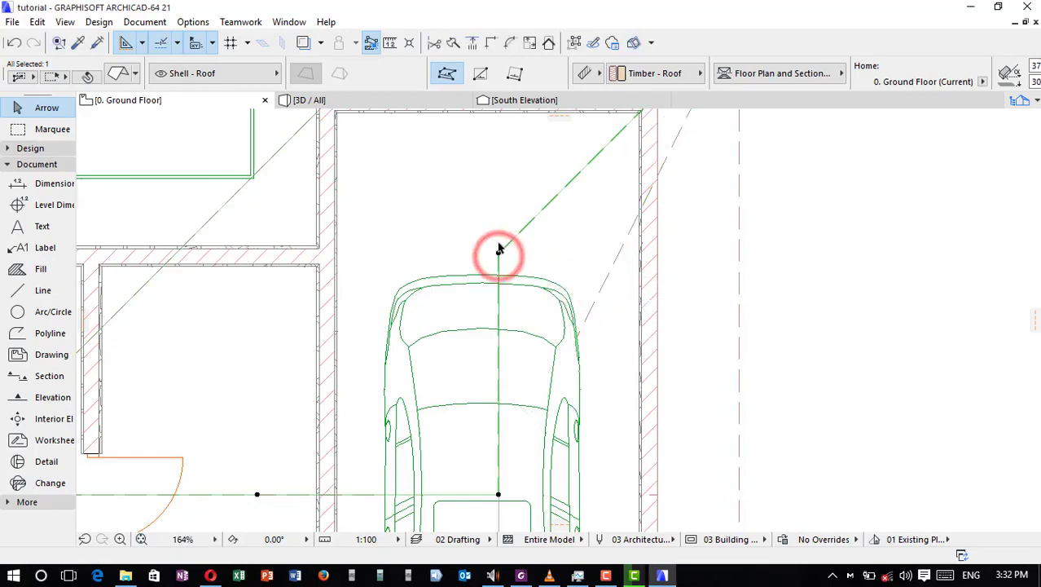
scroll(522, 261, "down", 3)
scroll(526, 245, "up", 2)
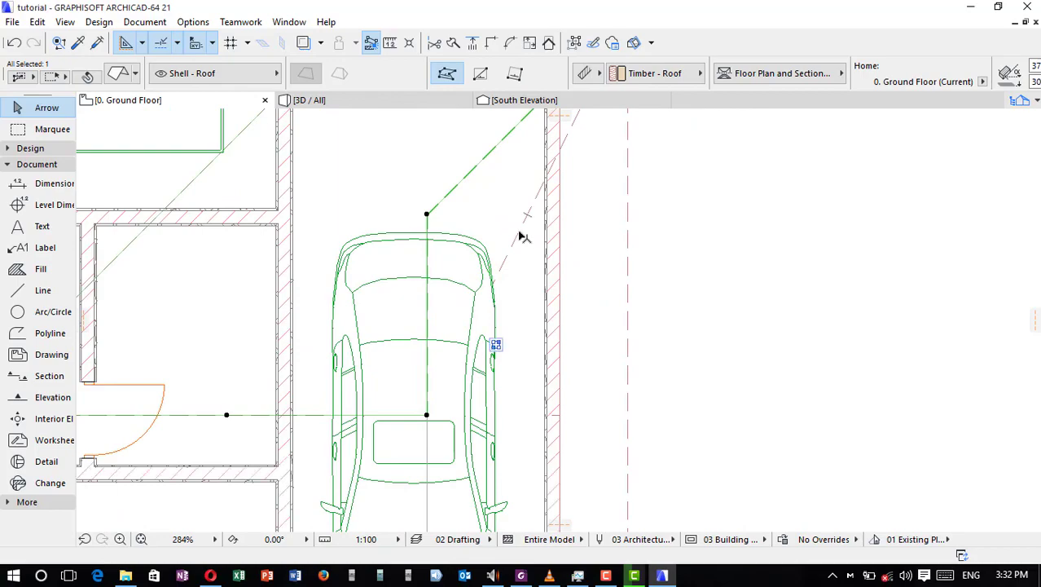
left_click(520, 235)
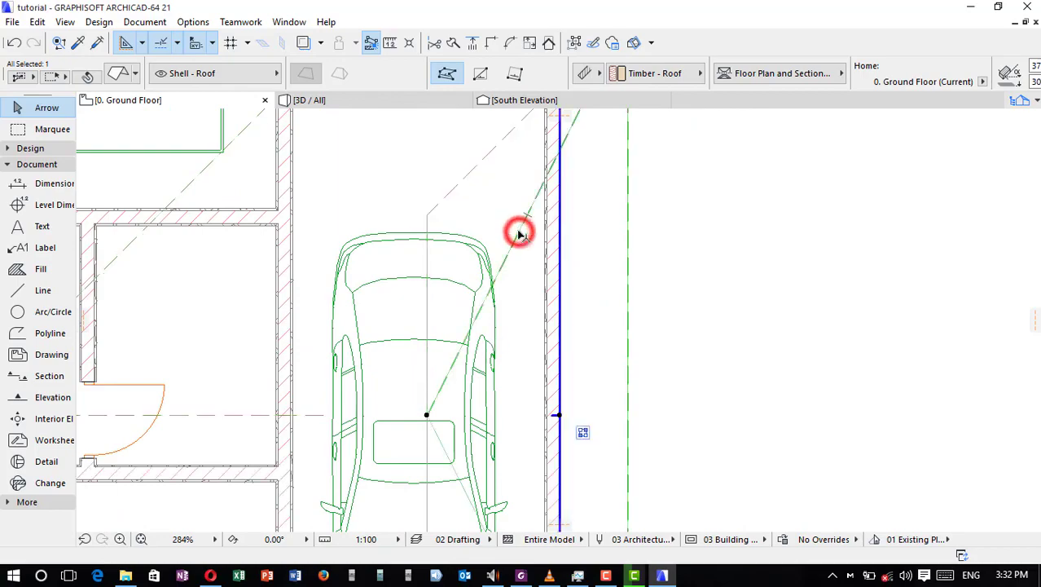
left_click(426, 215)
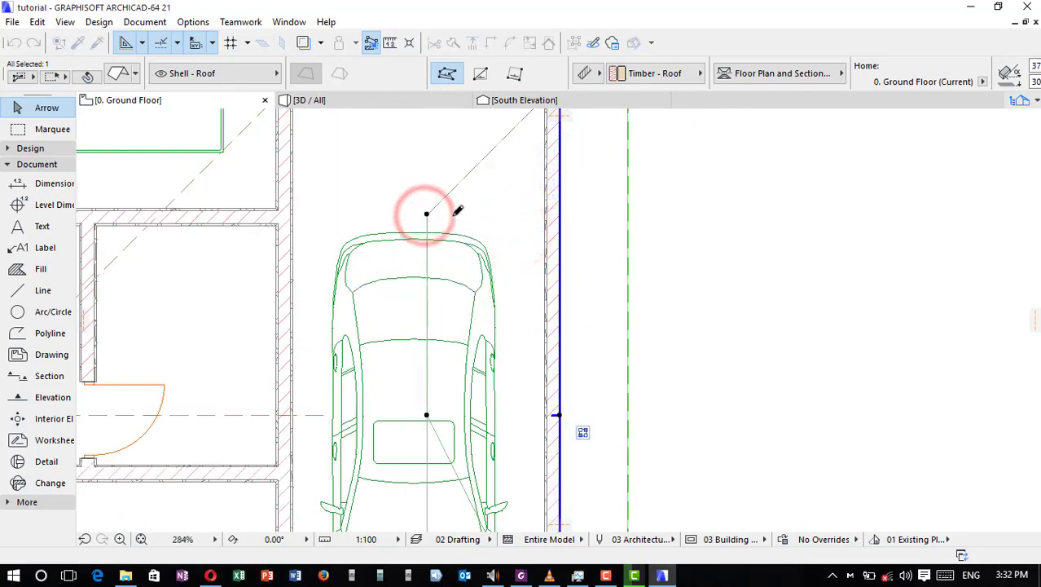
scroll(457, 188, "down", 3)
scroll(468, 223, "up", 3)
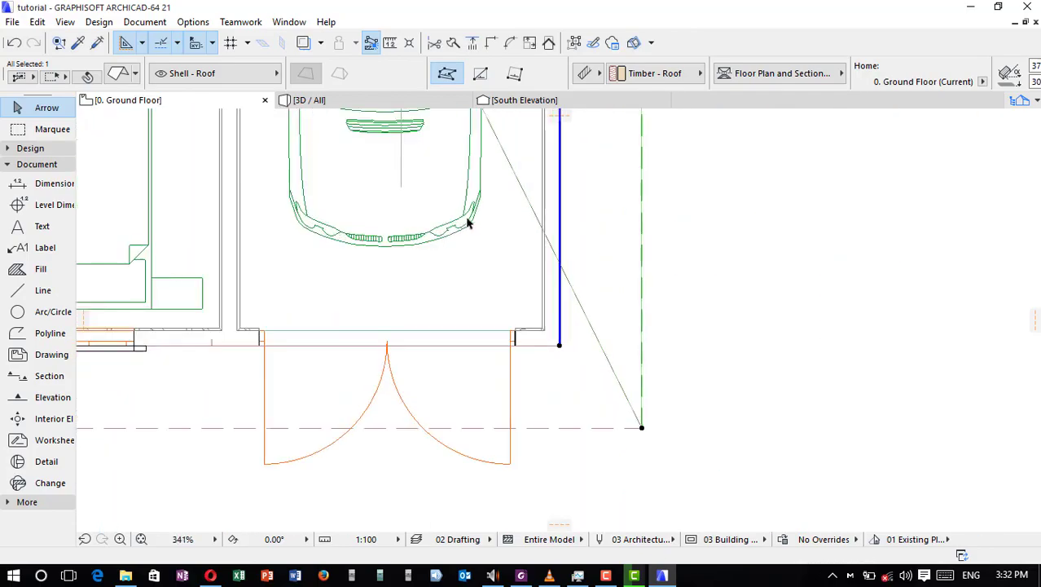
Insert two nodes on the roof edges directly above the car.
left_click(517, 175)
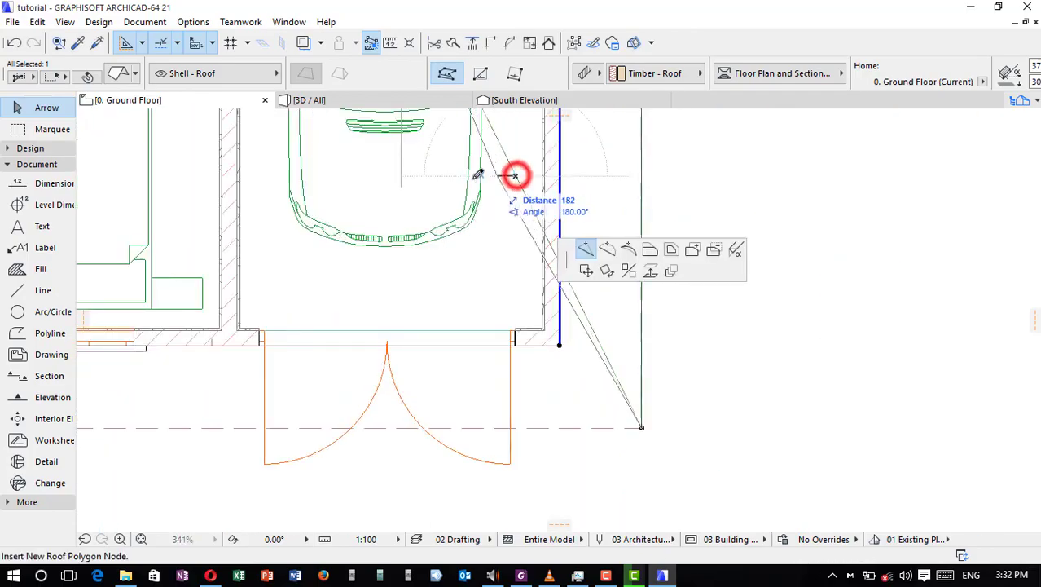
left_click(400, 187)
left_click(521, 185)
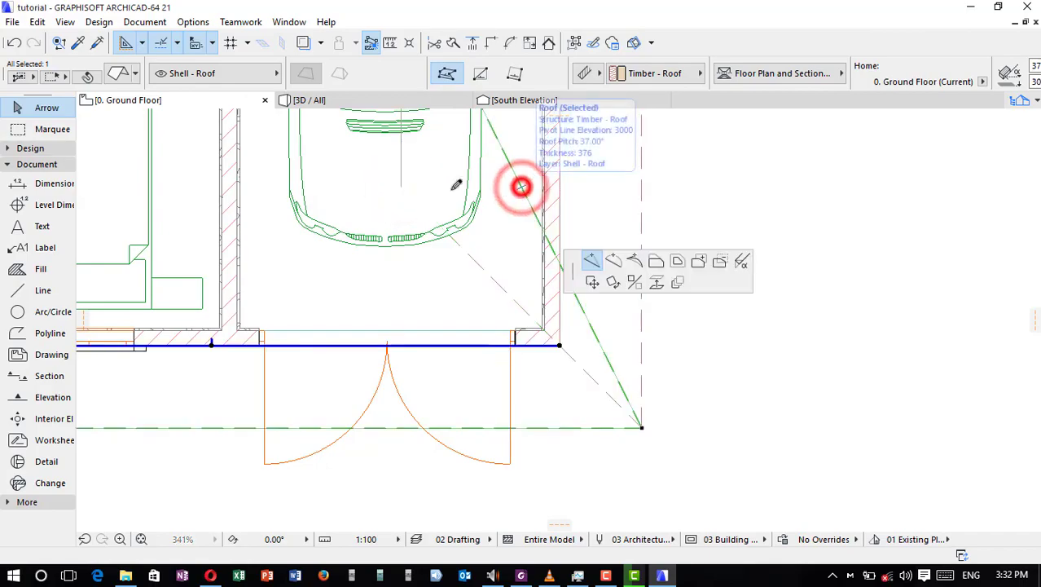
left_click(400, 183)
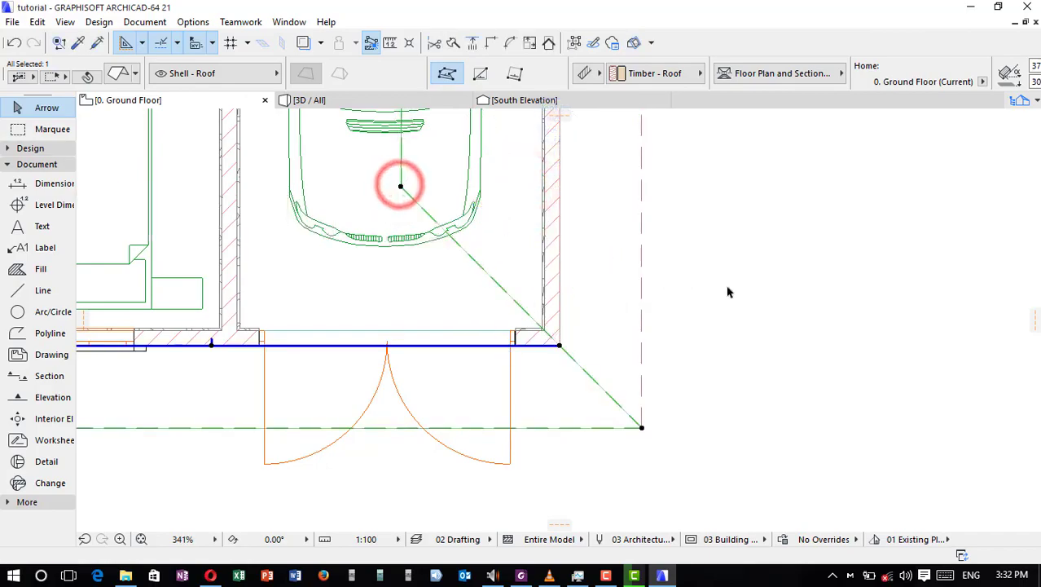
scroll(728, 291, "down", 10)
scroll(645, 216, "up", 7)
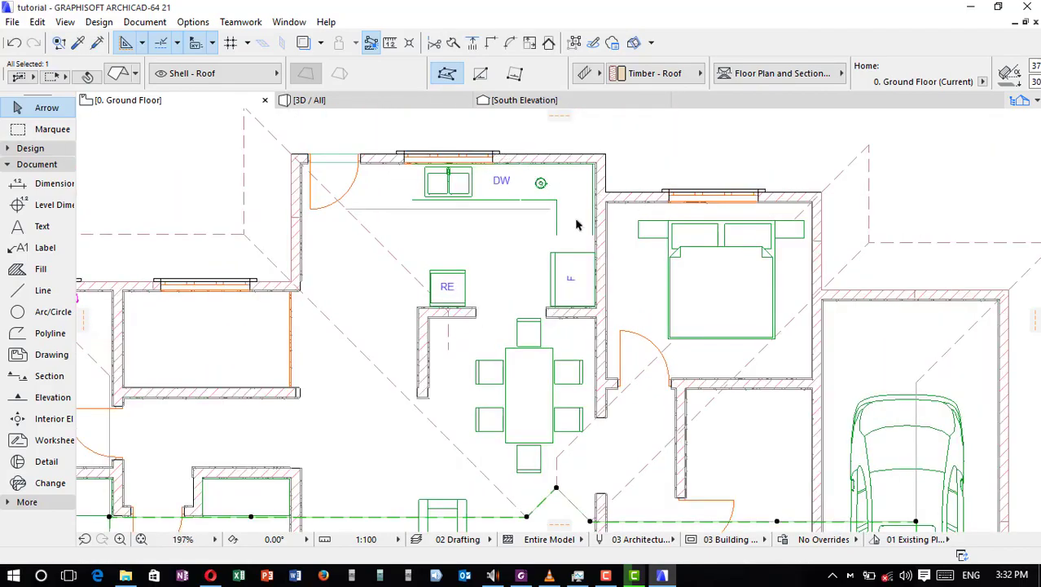
Insert a node on the kitchen roof, folding its edge inward.
scroll(576, 225, "down", 4)
scroll(505, 170, "up", 4)
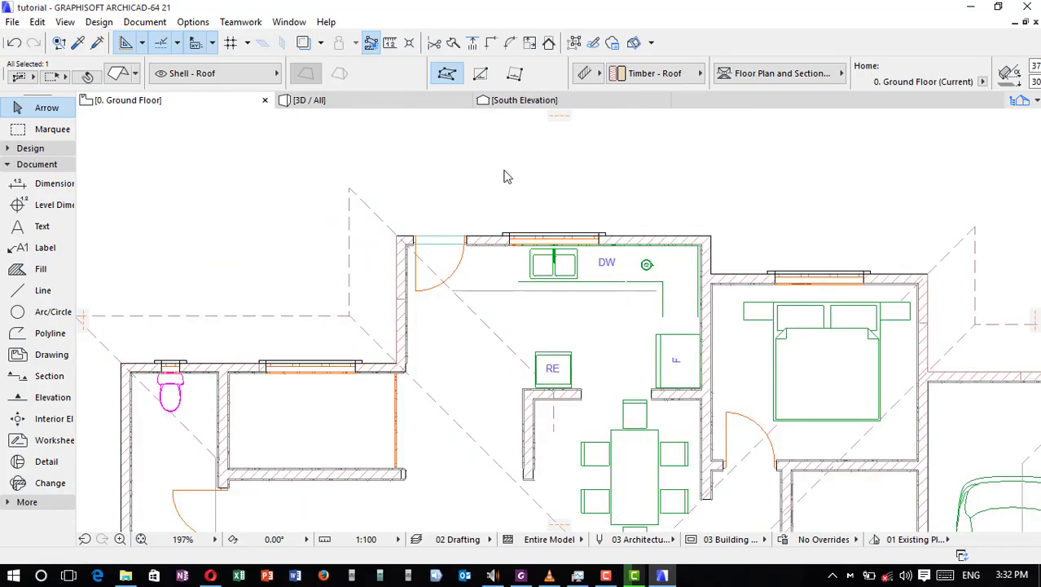
left_click(553, 189)
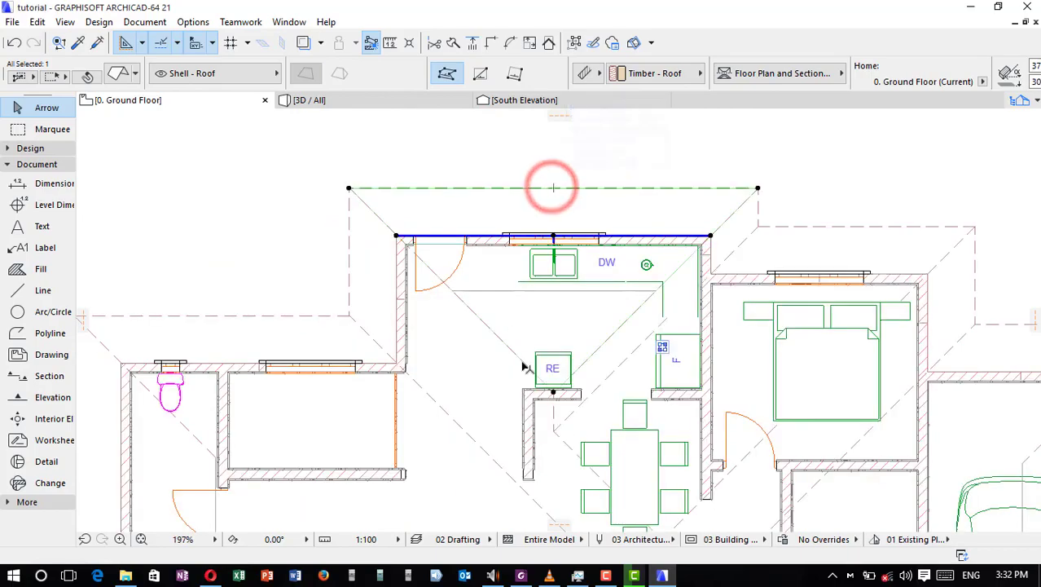
left_click(553, 393)
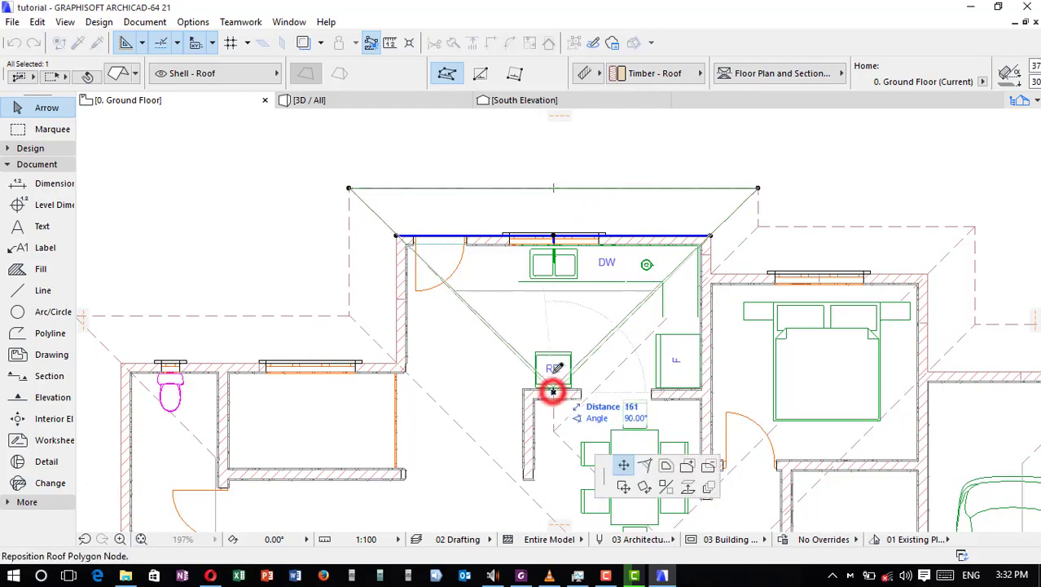
left_click(554, 291)
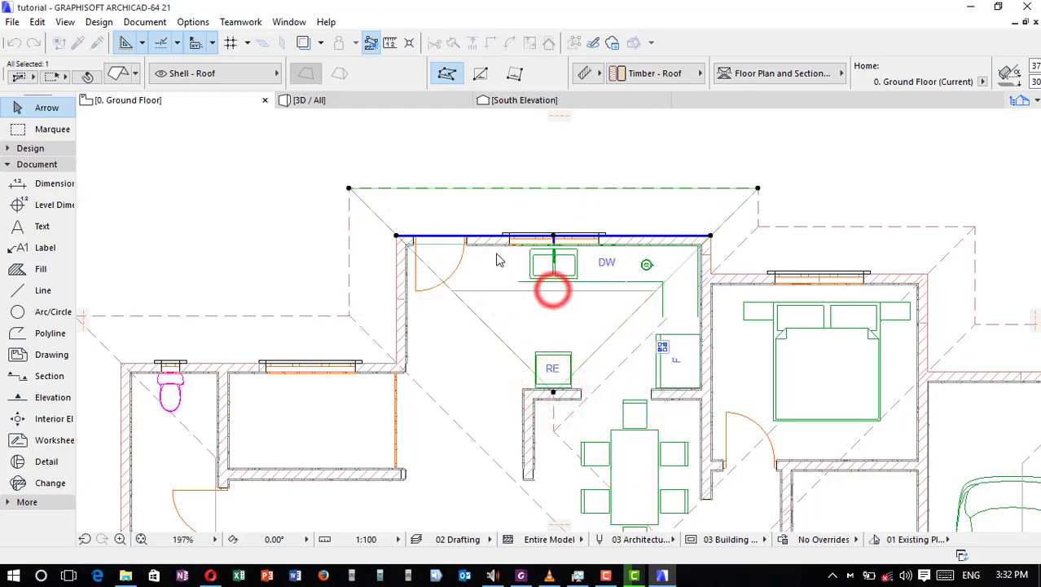
left_click(622, 325)
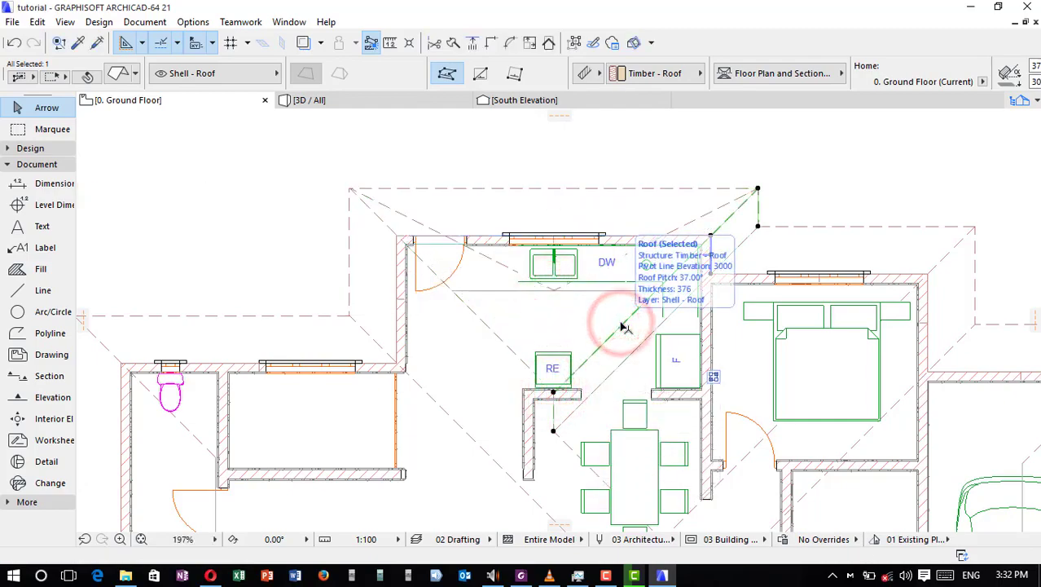
left_click(555, 287)
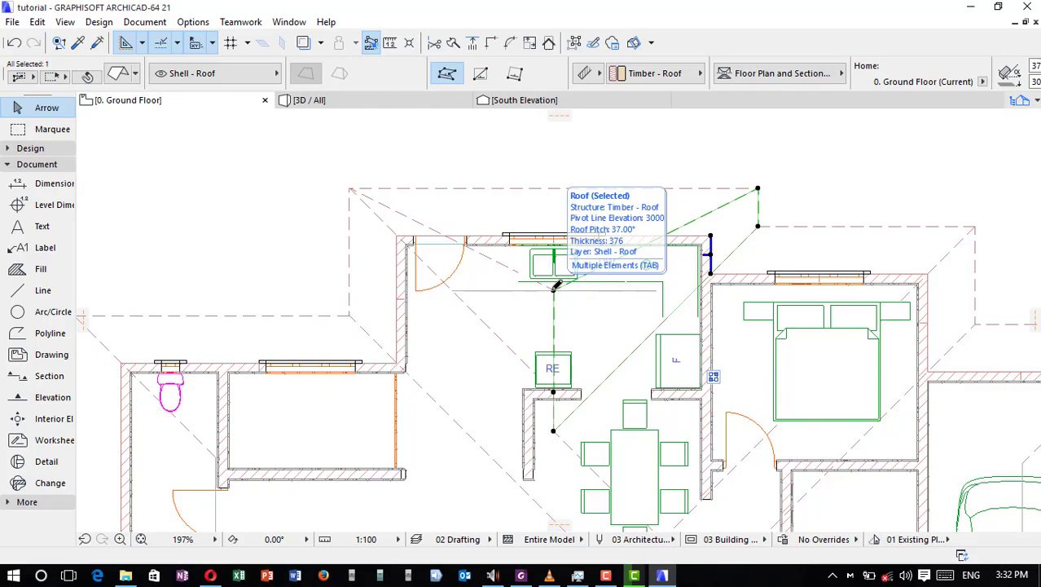
Add nodes to the left-hand roof edges, pulling them inside the kitchen.
left_click(466, 308)
left_click(465, 308)
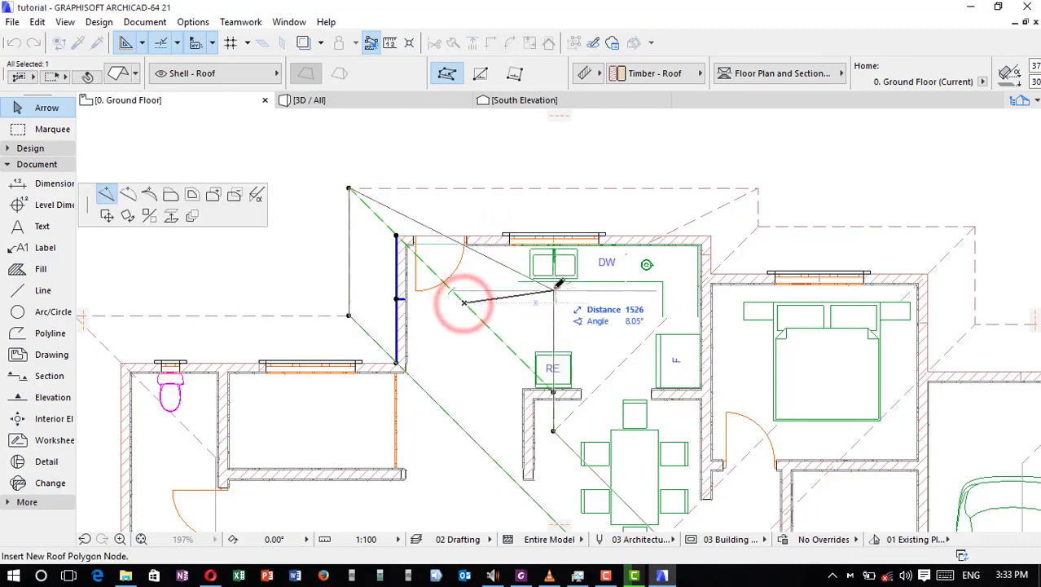
left_click(554, 289)
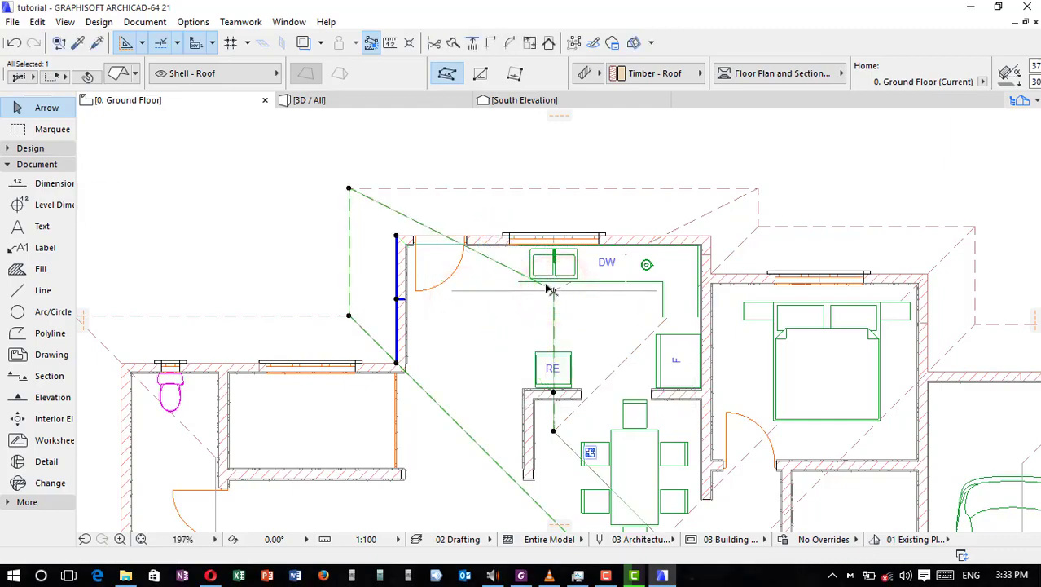
scroll(469, 261, "up", 2)
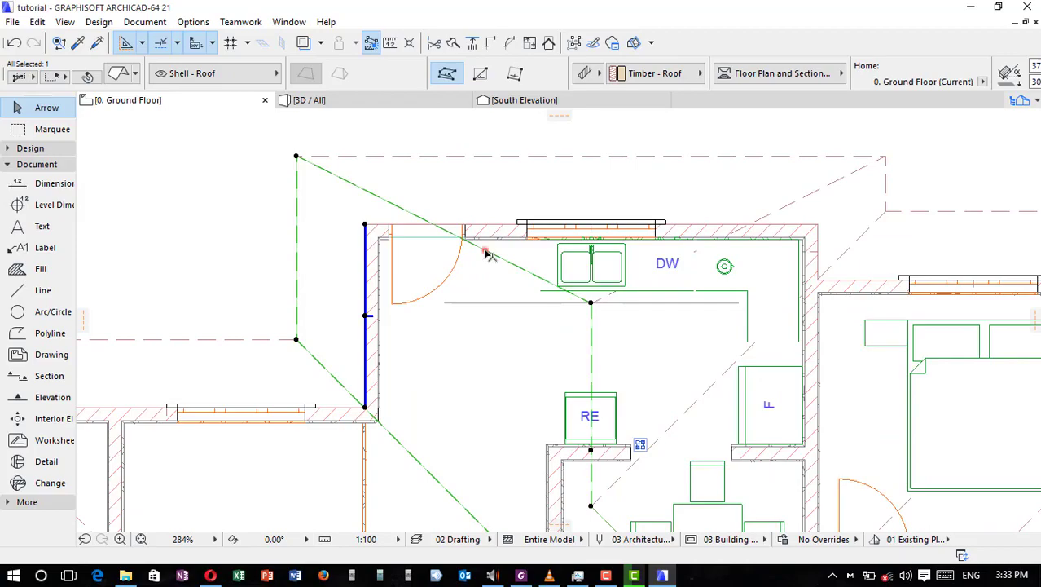
left_click(487, 254)
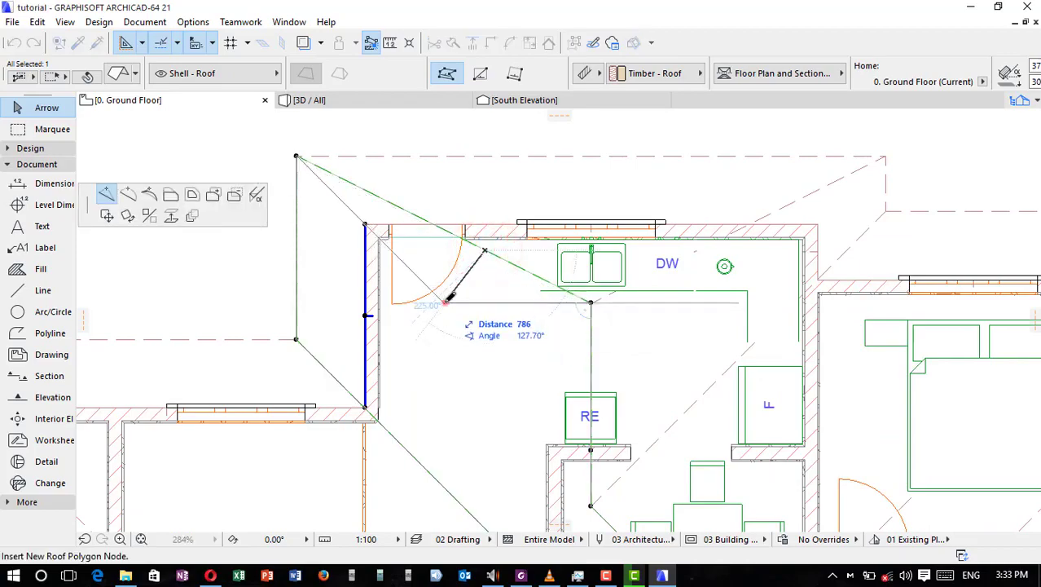
left_click(446, 300)
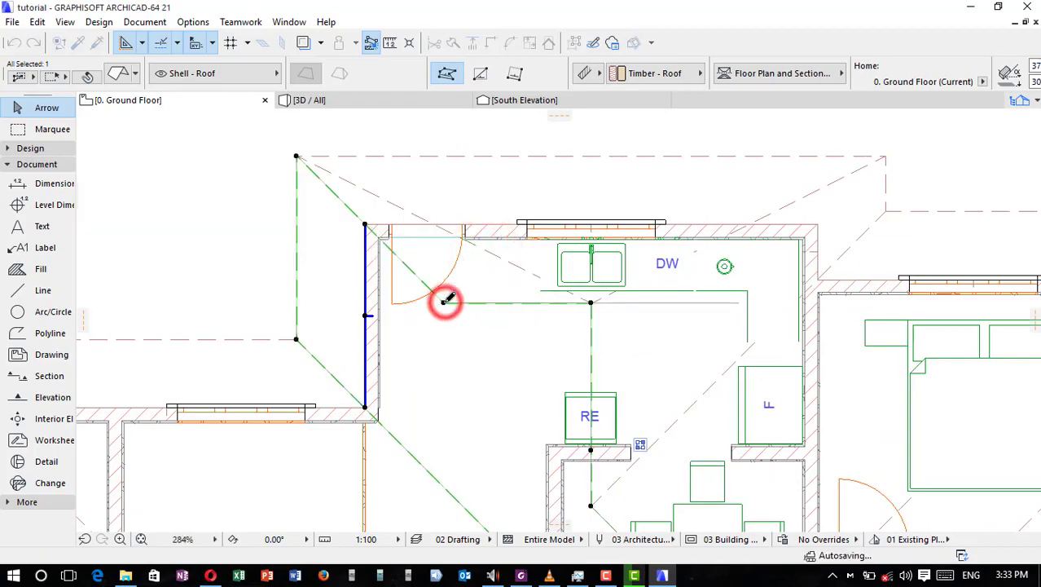
left_click(489, 251)
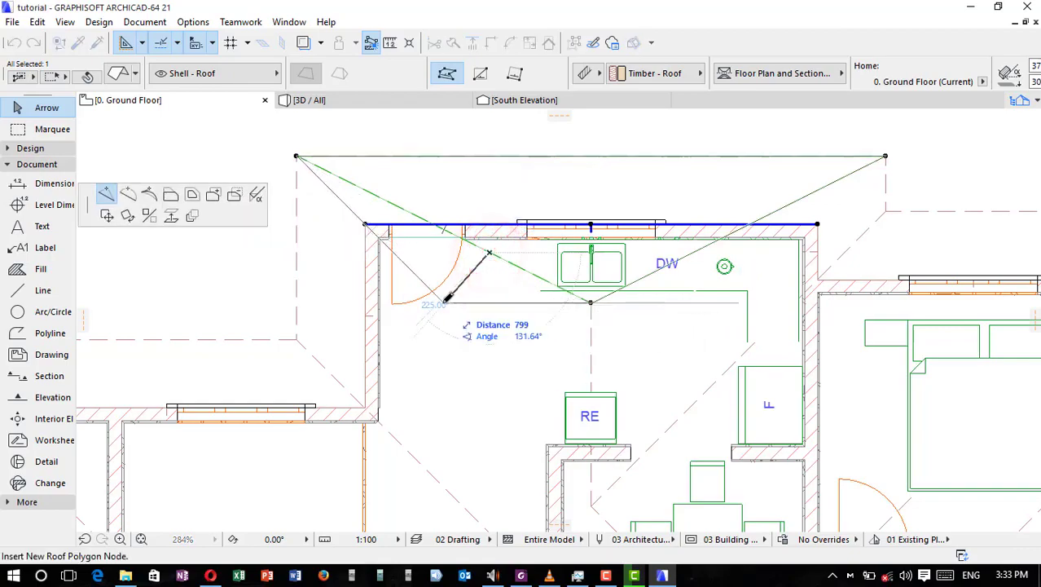
left_click(444, 301)
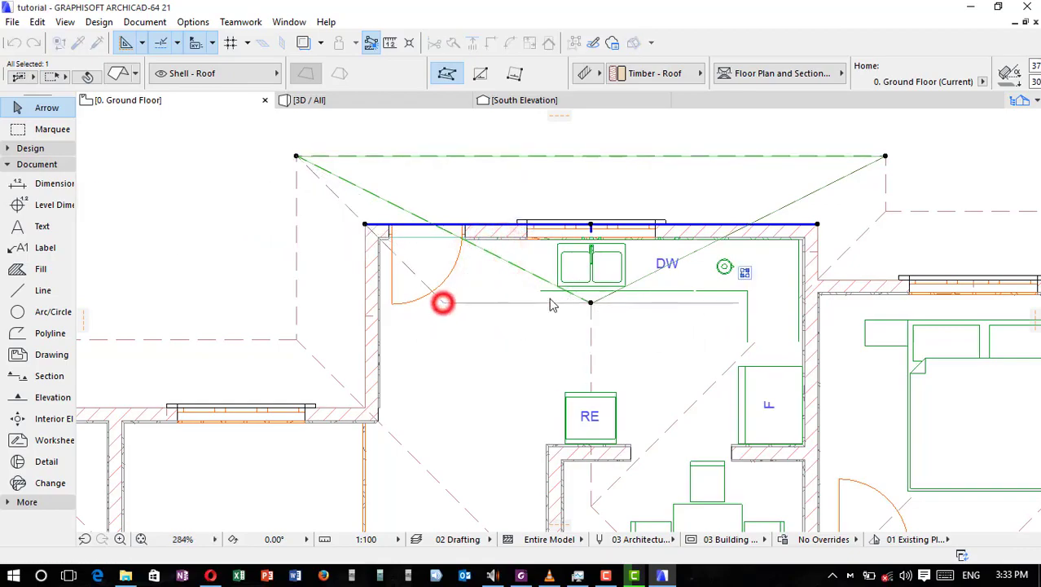
Insert a node on the right-hand roof edge near the corner cabinet.
left_click(693, 251)
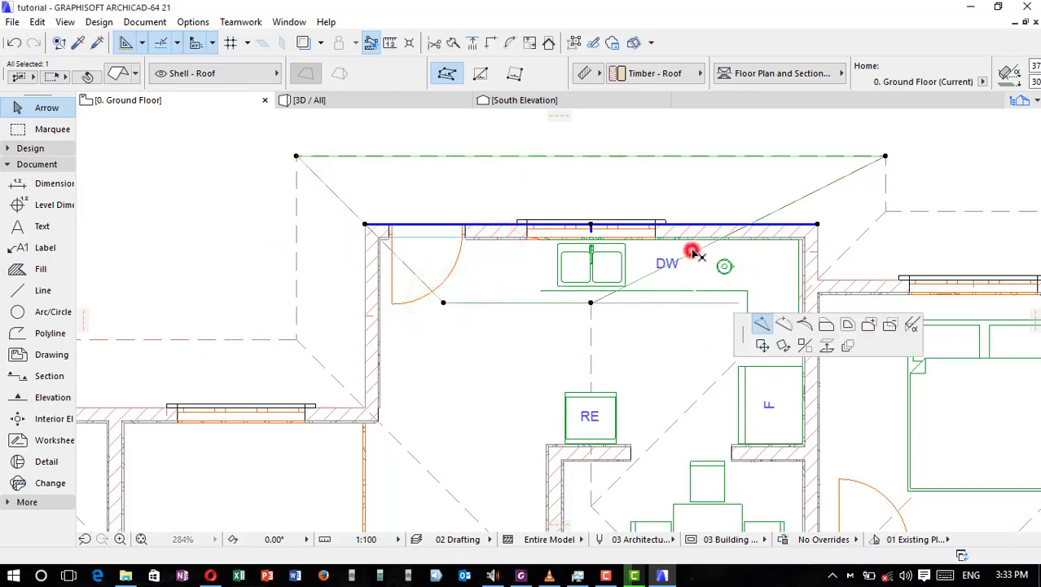
left_click(738, 301)
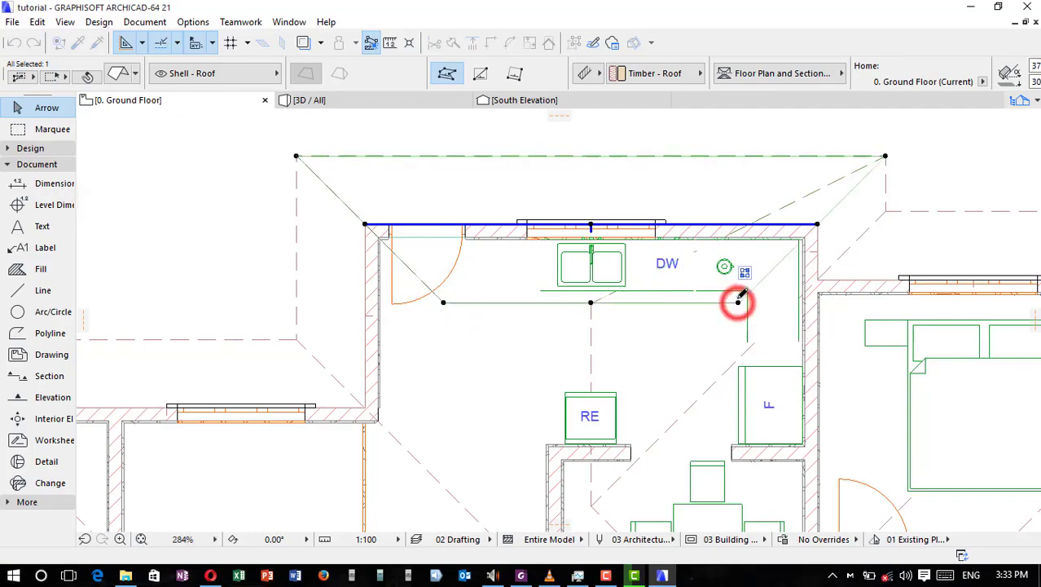
left_click(697, 252)
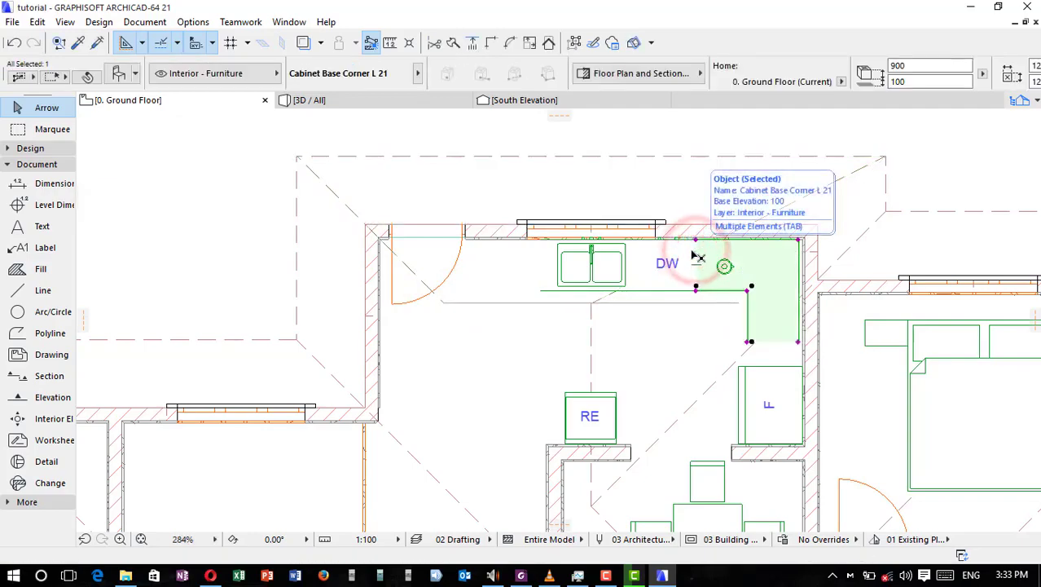
left_click(601, 302)
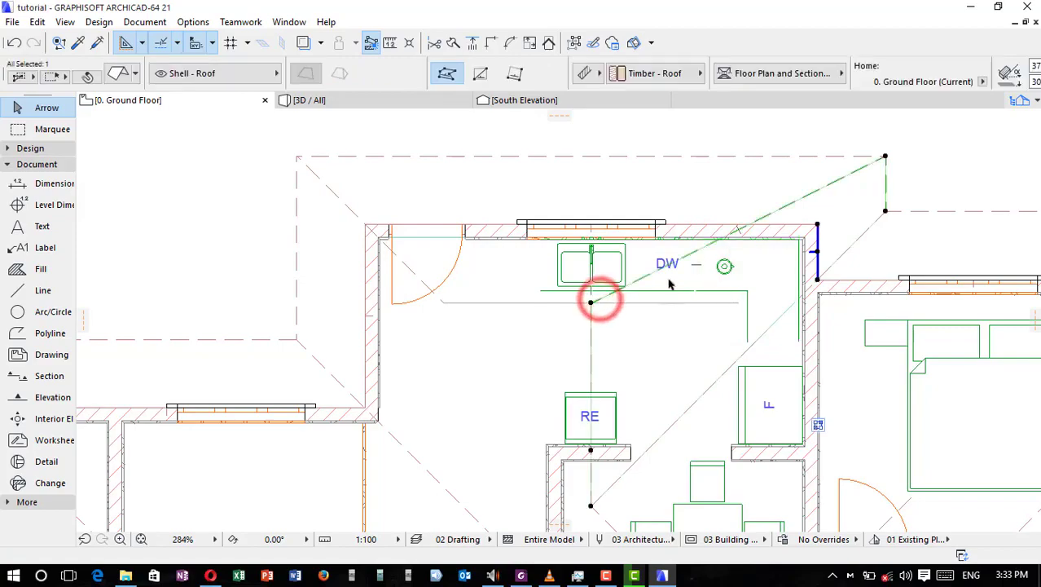
left_click(687, 255)
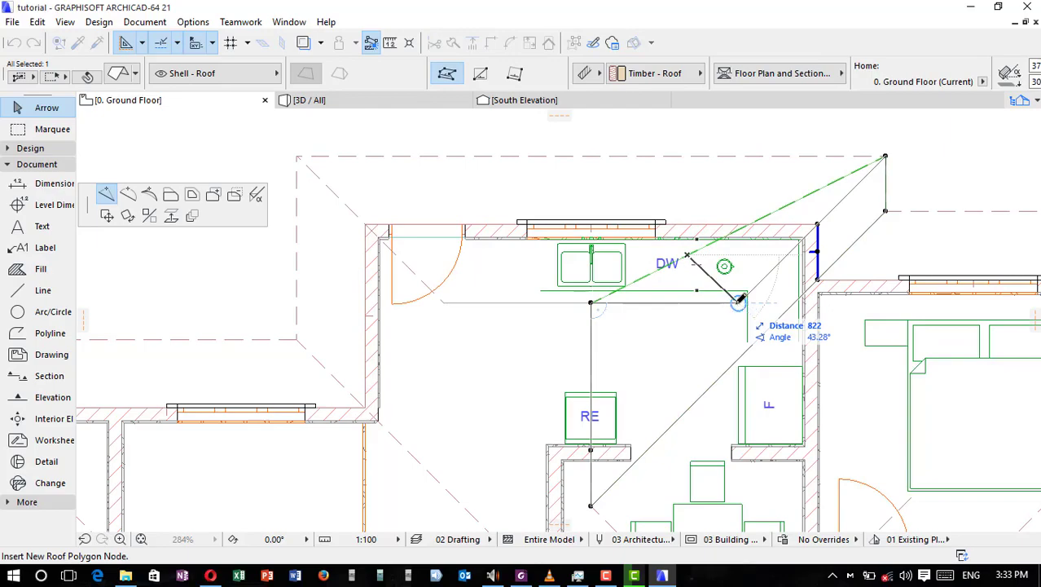
left_click(738, 301)
scroll(744, 306, "down", 5)
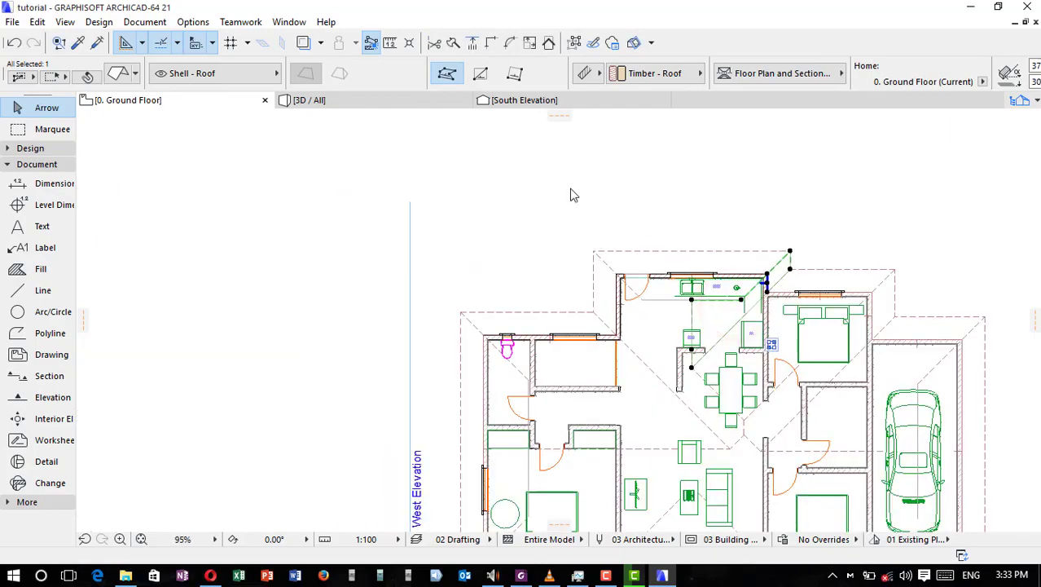
Orbit the 3D model from above and the front to check the dormer gables, then return to the Ground Floor plan.
left_click(361, 101)
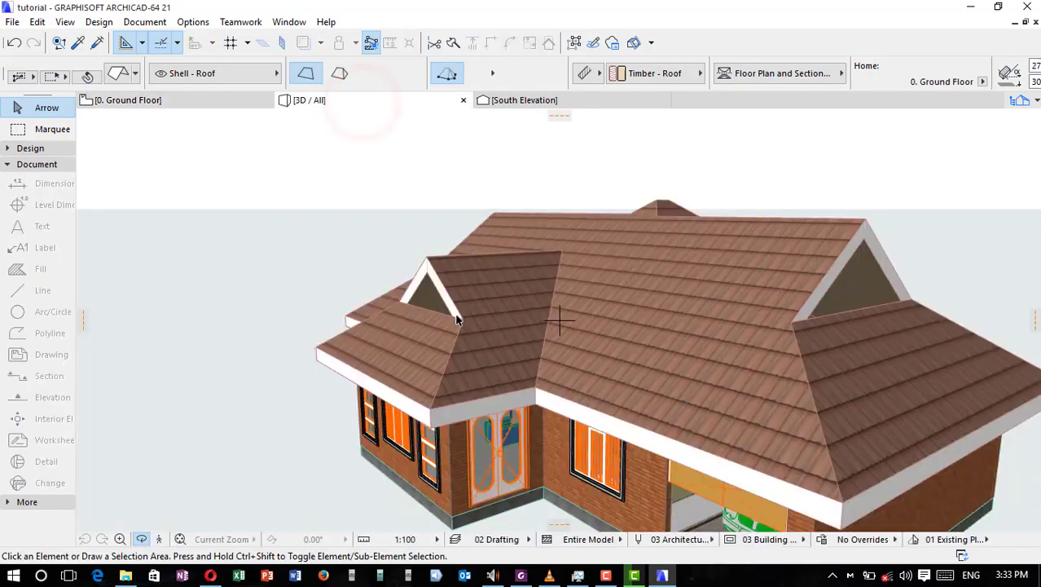
scroll(664, 293, "down", 3)
scroll(623, 355, "down", 3)
mouse_move(748, 318)
middle_mouse_down("shift")
mouse_move(490, 341)
mouse_move(456, 334)
middle_mouse_up("shift")
middle_click_drag(687, 359, 361, 318, "shift")
scroll(360, 319, "down", 2)
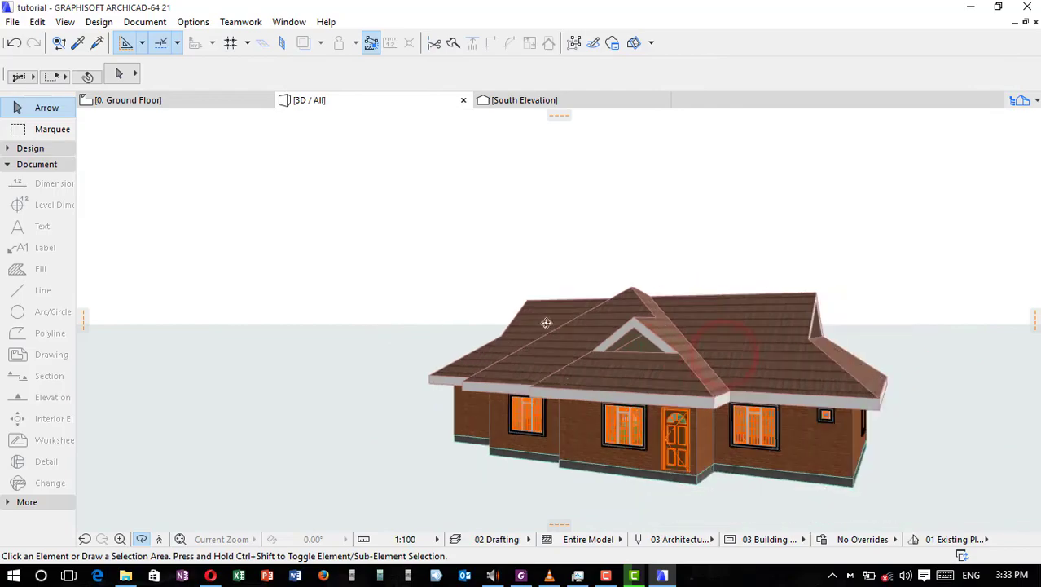
mouse_move(783, 326)
middle_mouse_down("shift")
mouse_move(482, 371)
mouse_move(349, 357)
mouse_move(557, 367)
middle_mouse_up("shift")
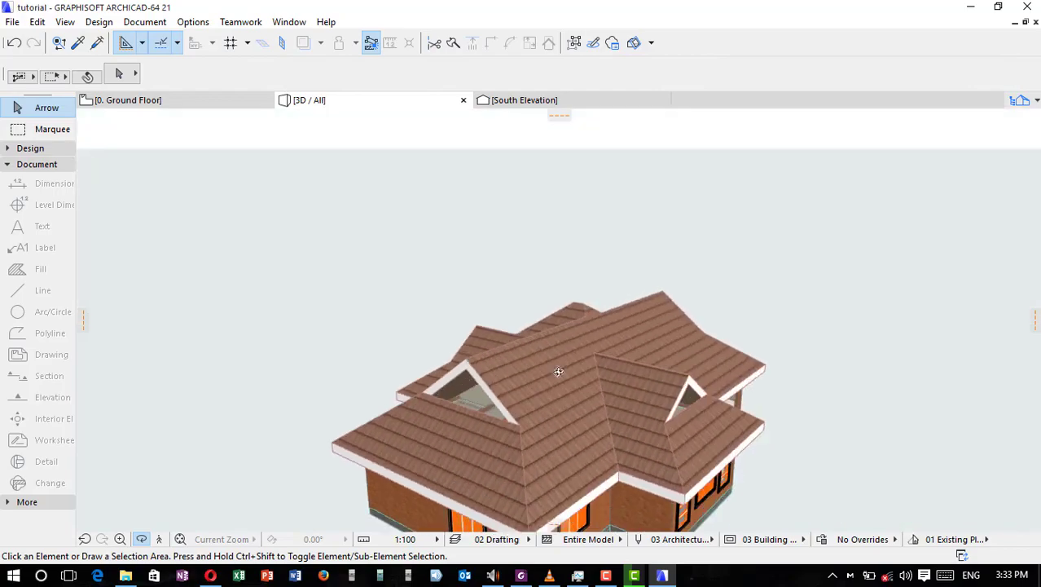
mouse_move(706, 399)
middle_mouse_down("shift")
mouse_move(601, 414)
mouse_move(399, 340)
mouse_move(665, 352)
mouse_move(509, 383)
mouse_move(633, 414)
mouse_move(458, 376)
middle_mouse_up("shift")
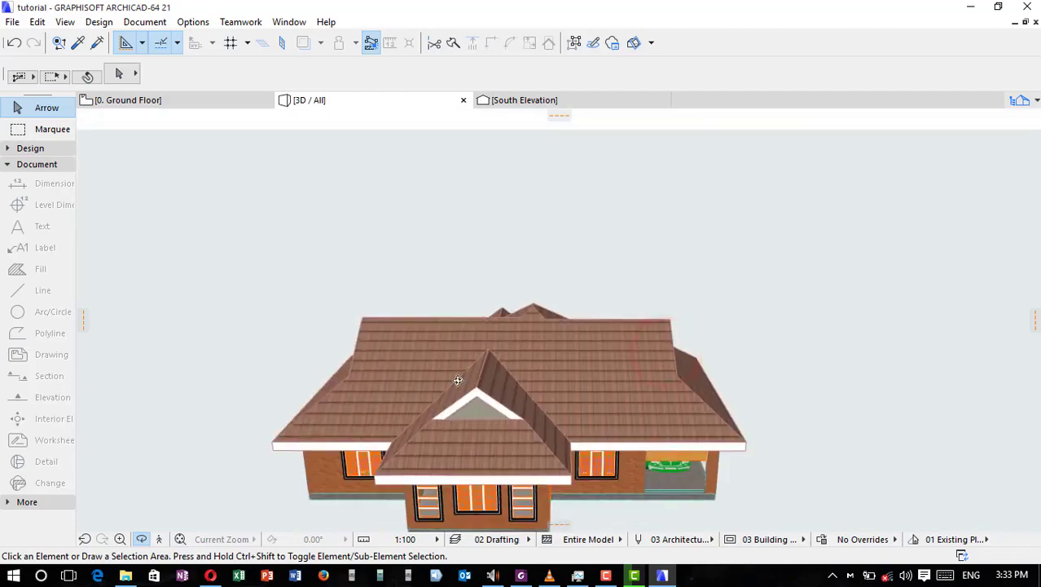
scroll(489, 382, "up", 2)
scroll(528, 387, "up", 2)
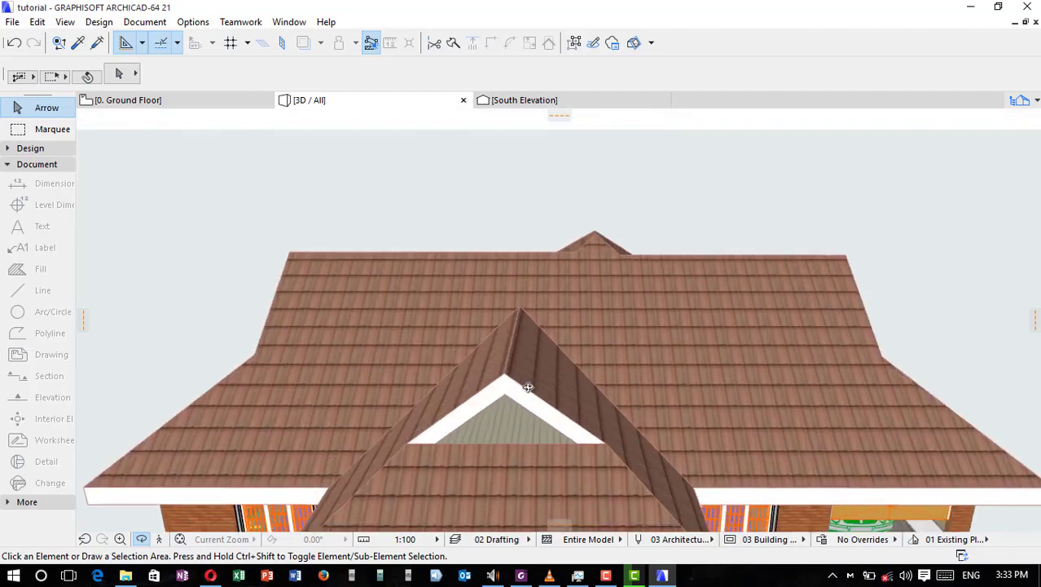
left_click(155, 100)
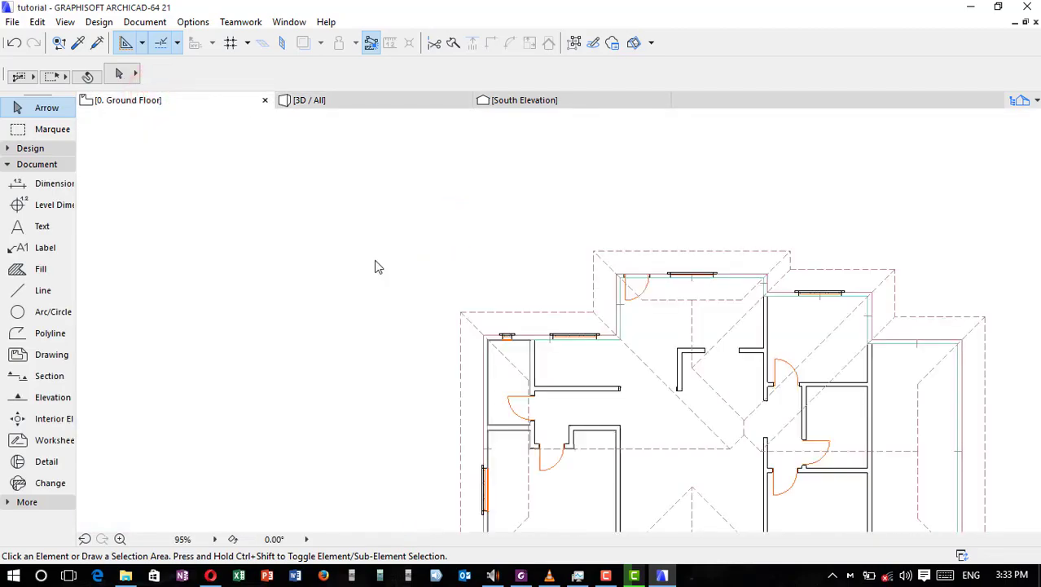
Deselect the roof and zoom the ground floor plan into the south entrance bay.
scroll(375, 267, "down", 3)
left_click(300, 298)
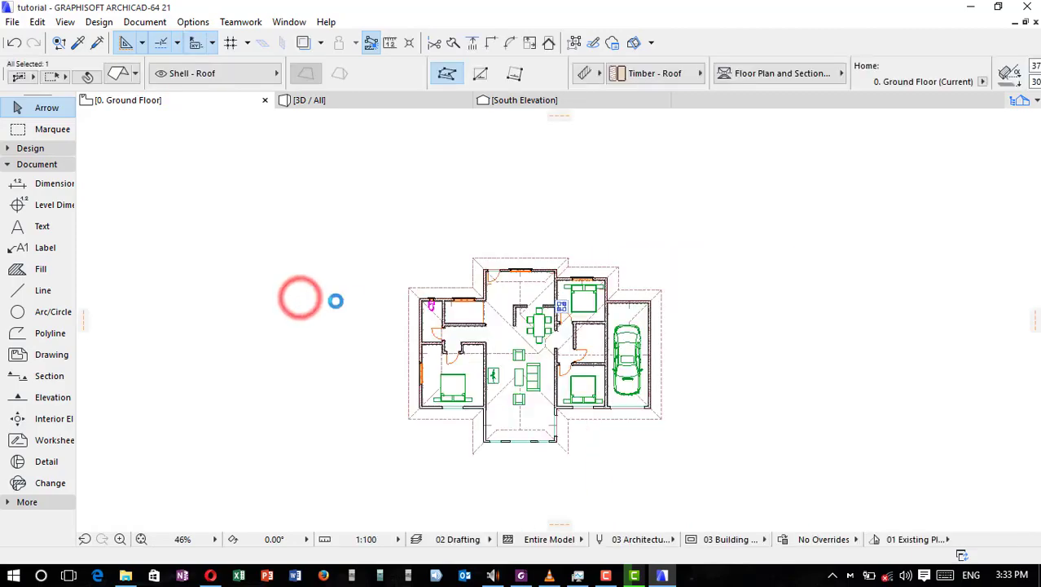
key("Escape")
scroll(513, 326, "up", 5)
scroll(640, 356, "down", 3)
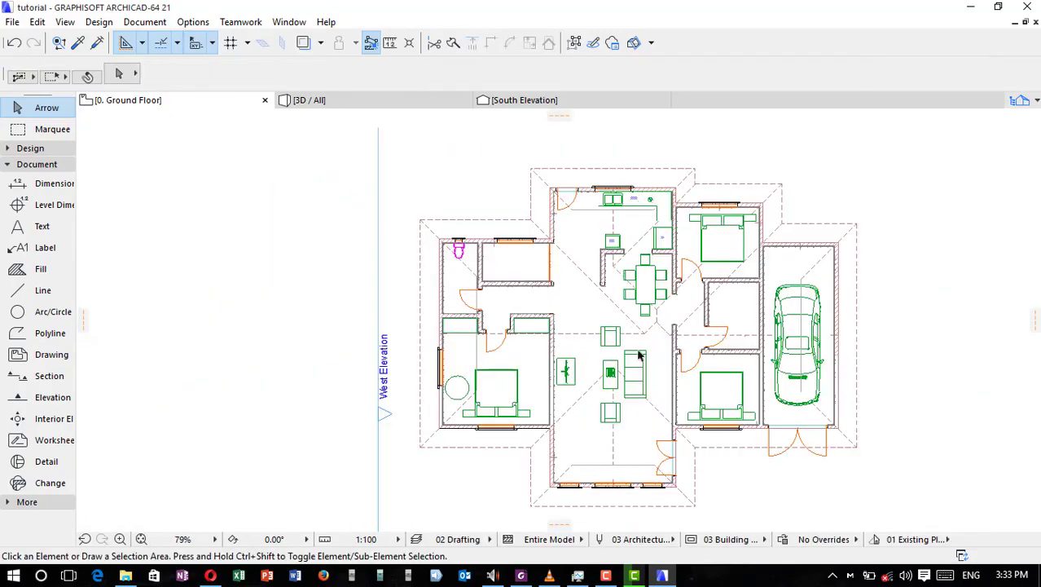
scroll(639, 492, "up", 2)
scroll(512, 380, "down", 1)
left_click(487, 468)
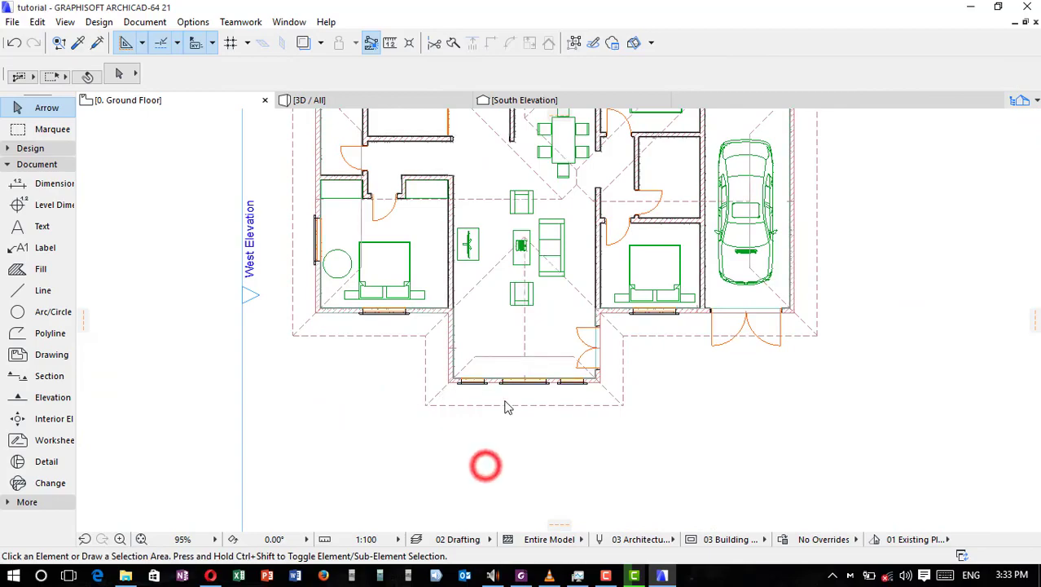
scroll(482, 363, "up", 5)
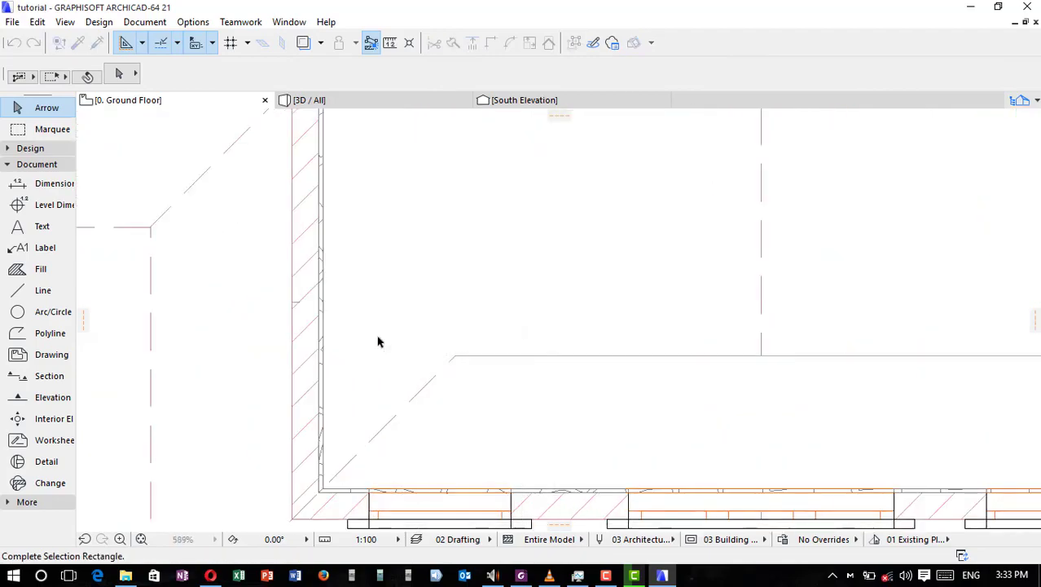
scroll(423, 350, "down", 3)
Clear the selection and expand the Design group of building-element tools.
left_click(489, 366)
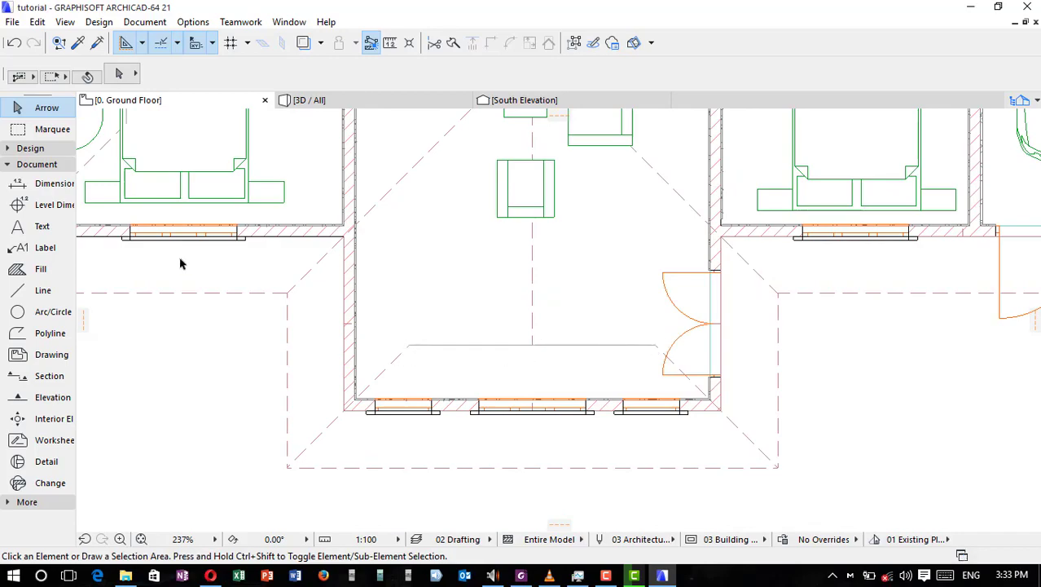
left_click(41, 164)
left_click(43, 150)
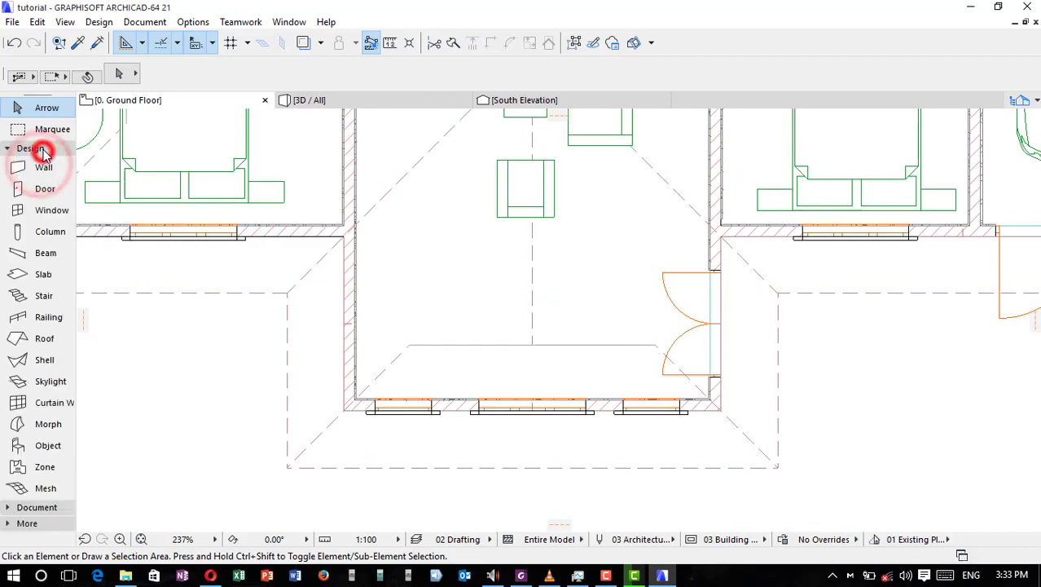
Give new walls a thickness of 20, top offset 4500 and bottom offset 3200.
double_click(46, 168)
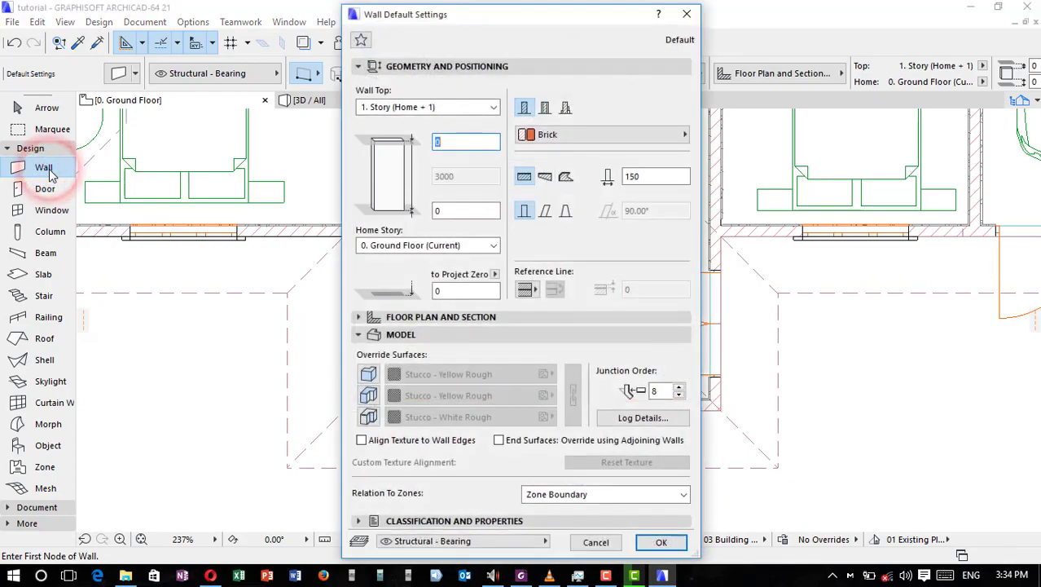
left_click_drag(648, 176, 626, 181)
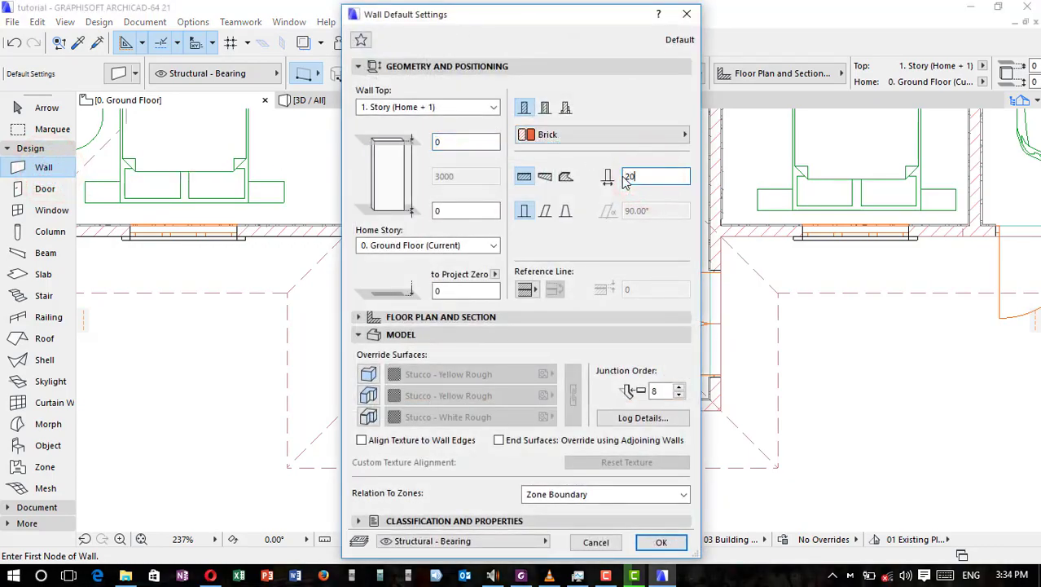
double_click(455, 144)
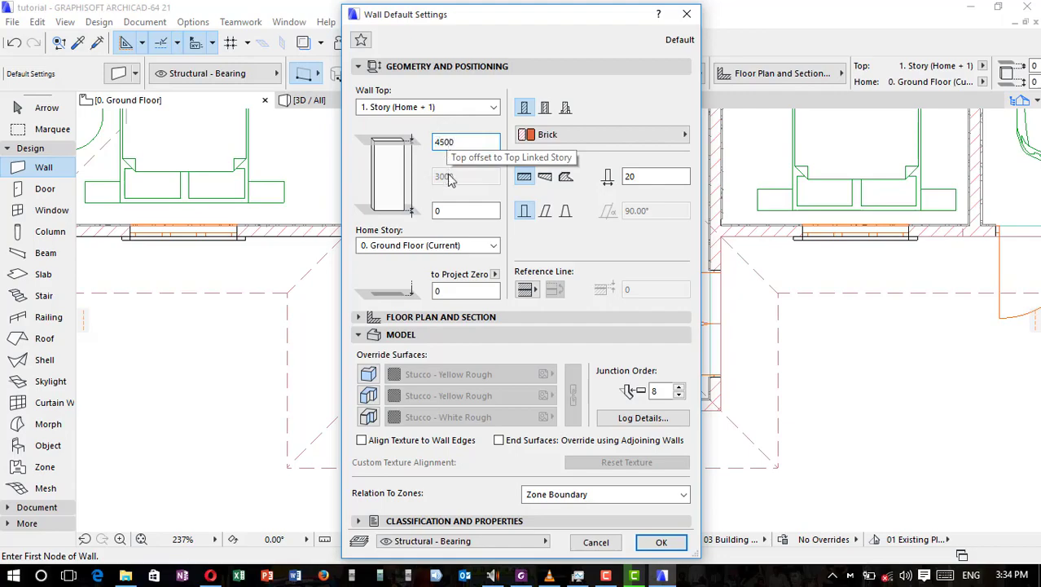
double_click(456, 210)
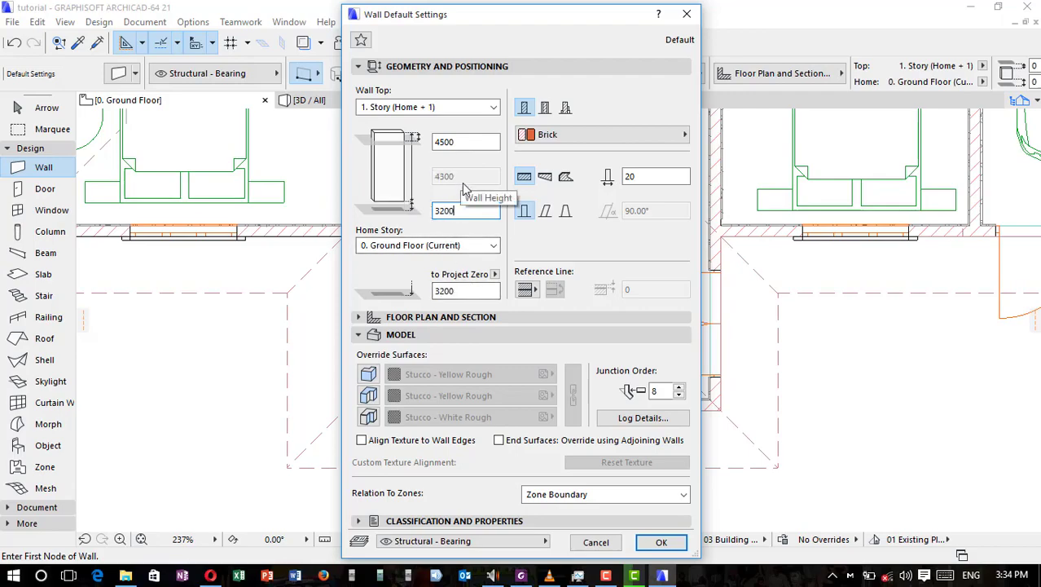
Enable overrides on all three wall surfaces and set the first to Glass - Satin.
left_click(368, 374)
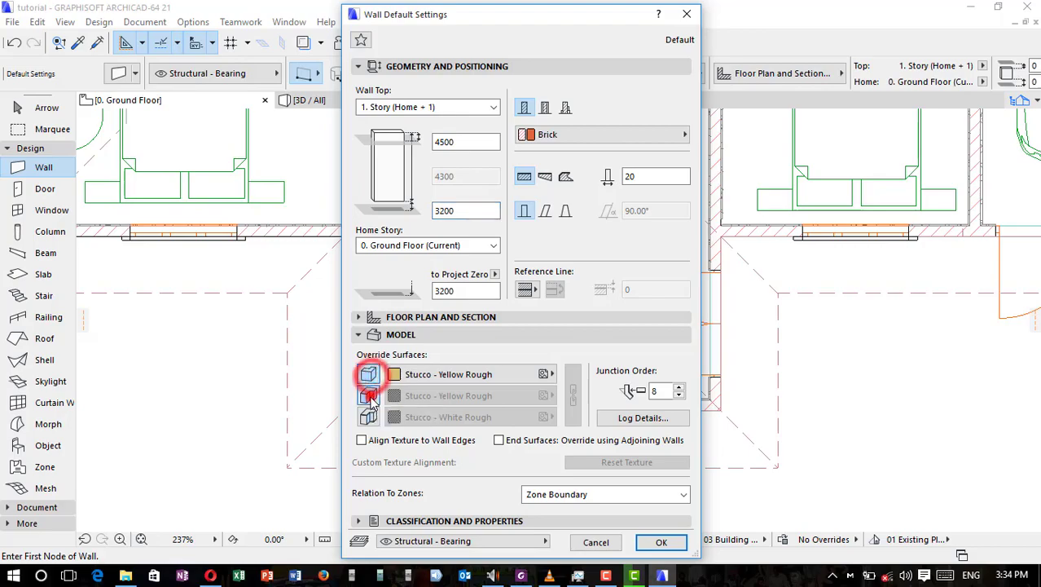
left_click(369, 395)
left_click(370, 418)
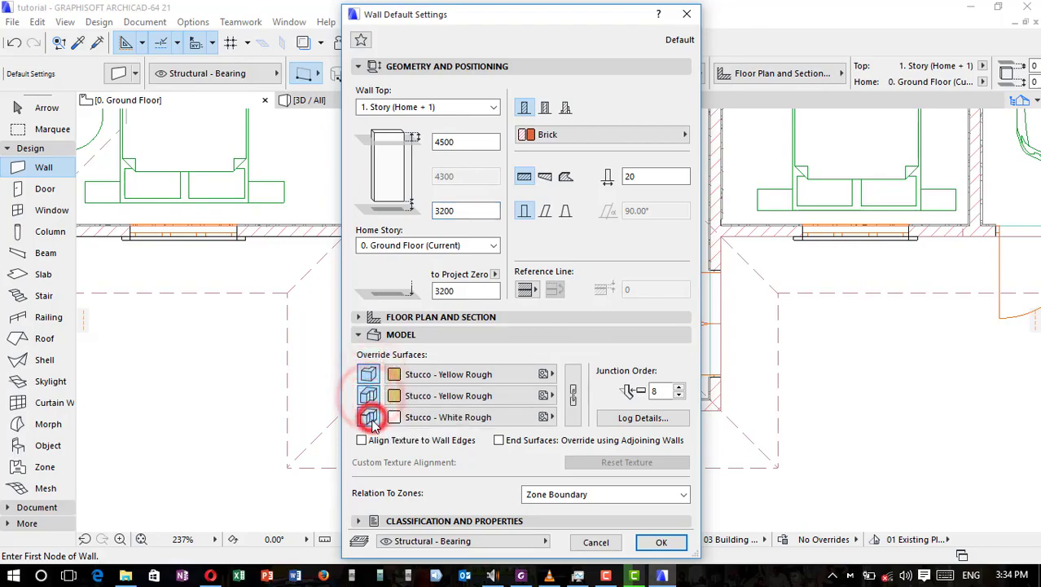
left_click(431, 375)
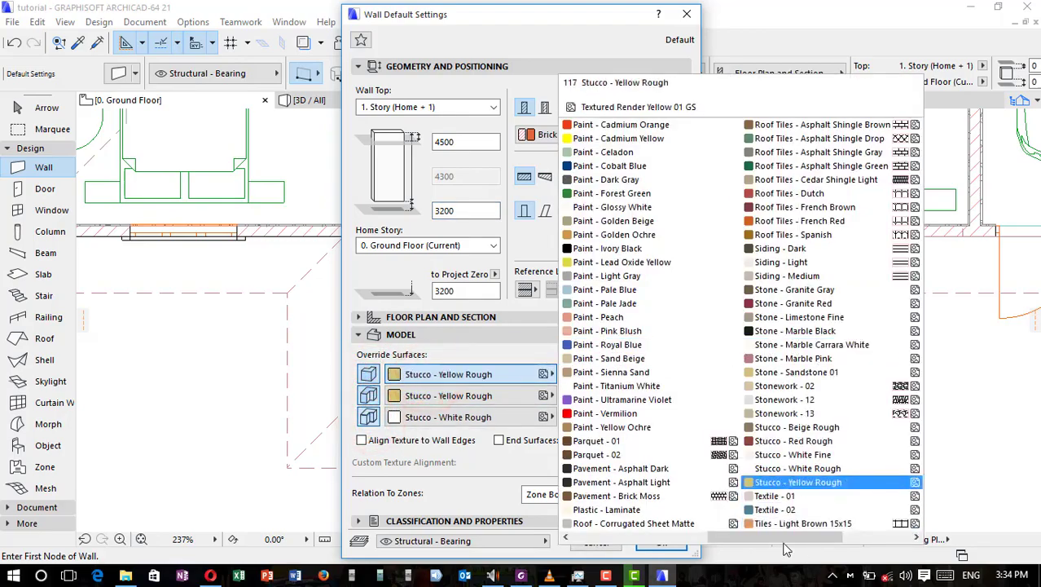
left_click_drag(771, 538, 619, 544)
left_click(607, 511)
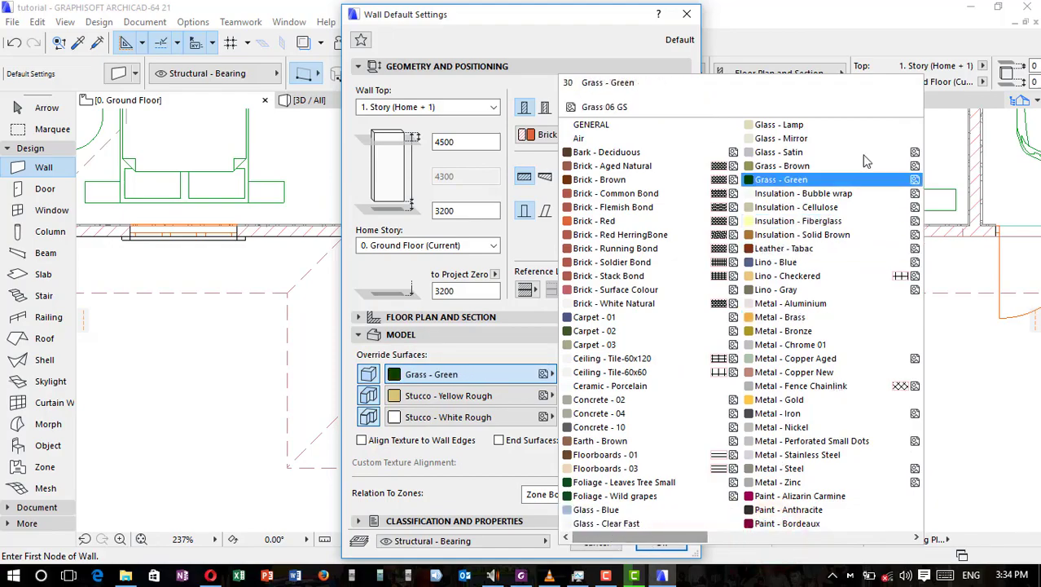
left_click(809, 151)
Set the second wall surface override to Glass - Satin.
left_click(370, 395)
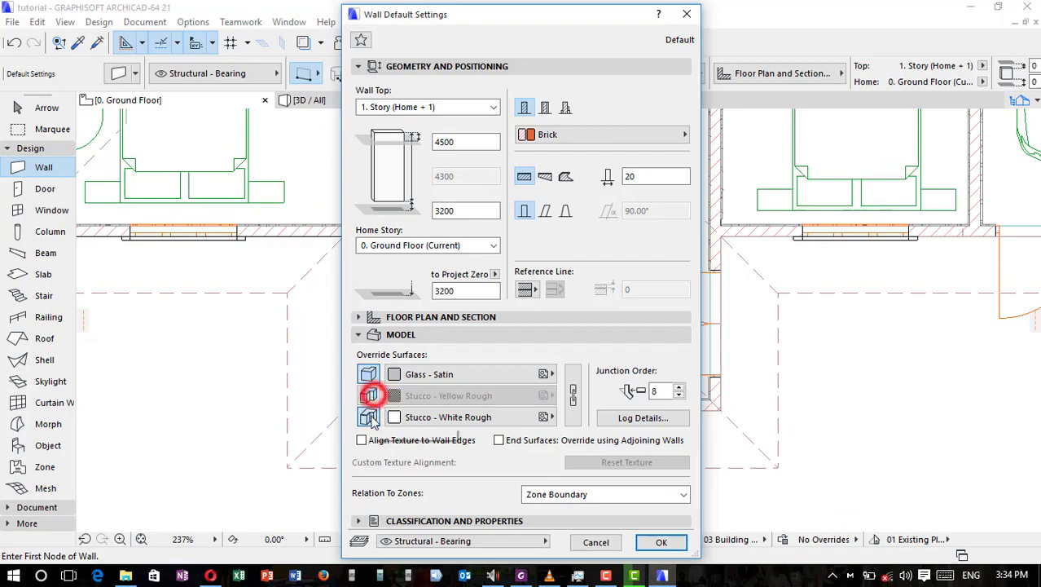
left_click(370, 416)
left_click(370, 396)
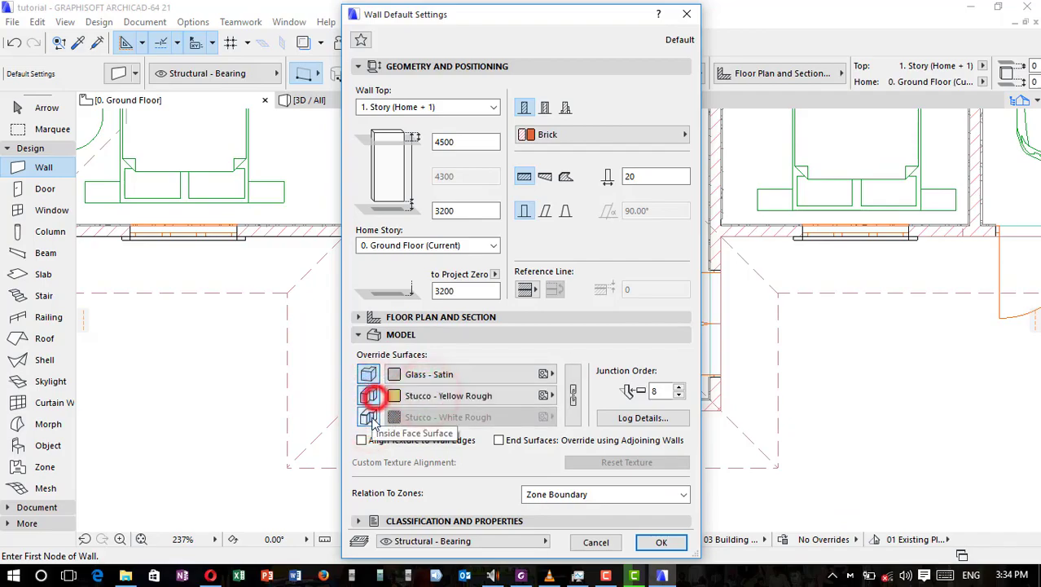
left_click(429, 396)
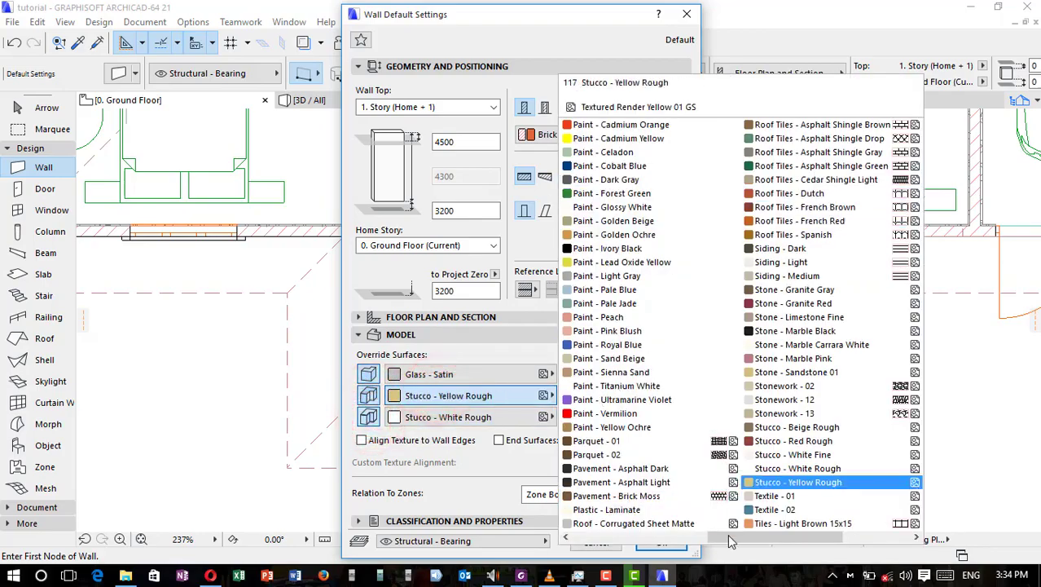
left_click_drag(734, 537, 599, 538)
left_click(780, 152)
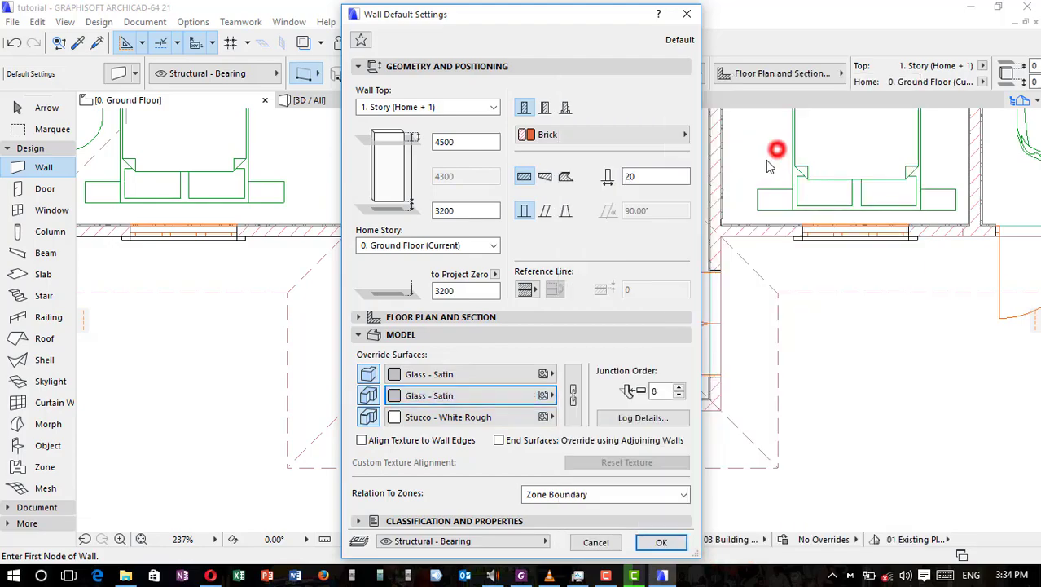
Link all three surface materials to Glass - Satin and confirm the wall defaults.
left_click(368, 416)
left_click(407, 416)
key("Right")
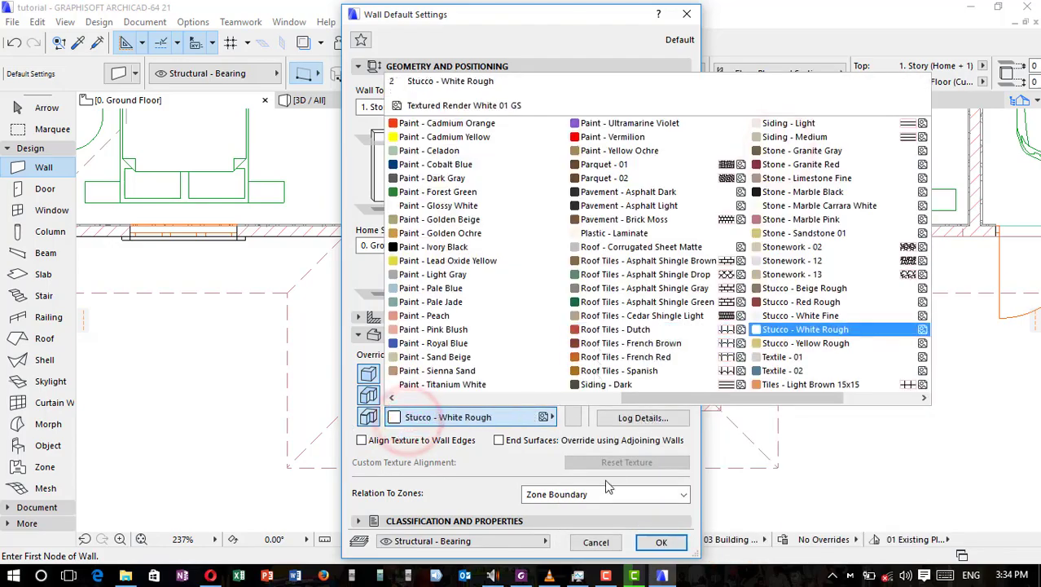
left_click_drag(662, 400, 546, 442)
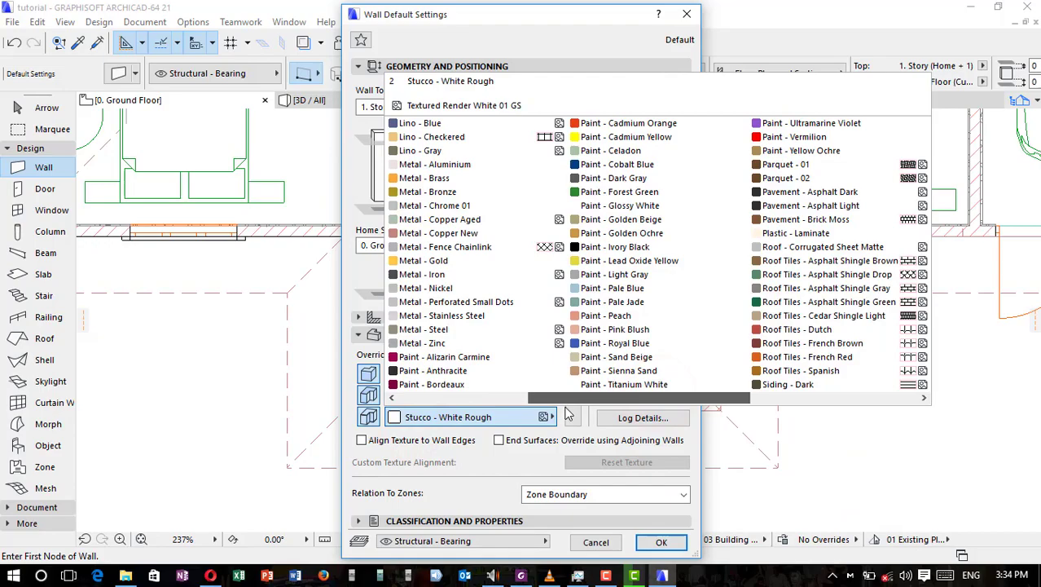
left_click(548, 452)
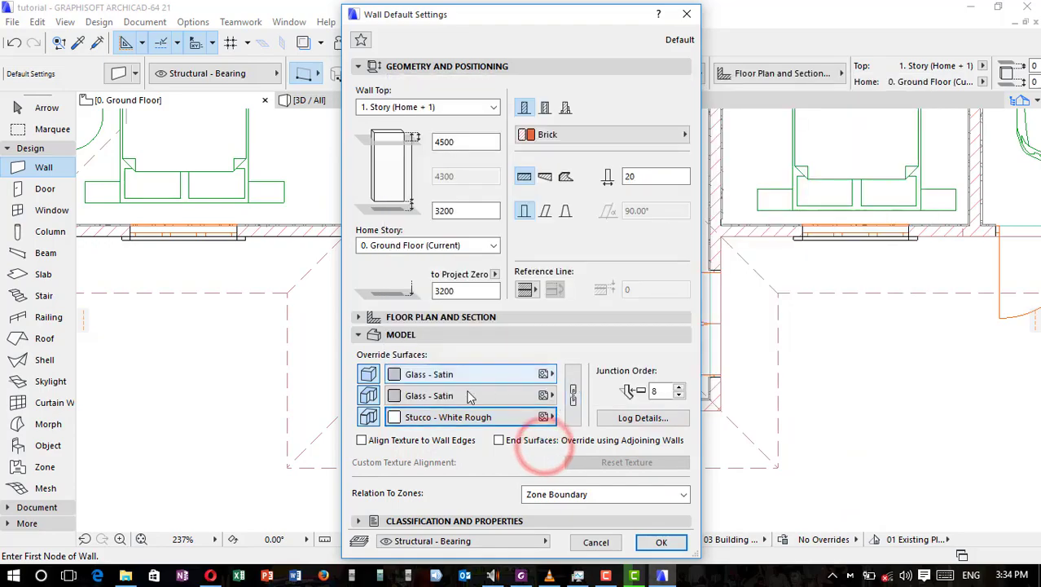
left_click(574, 395)
left_click(574, 396)
left_click(574, 396)
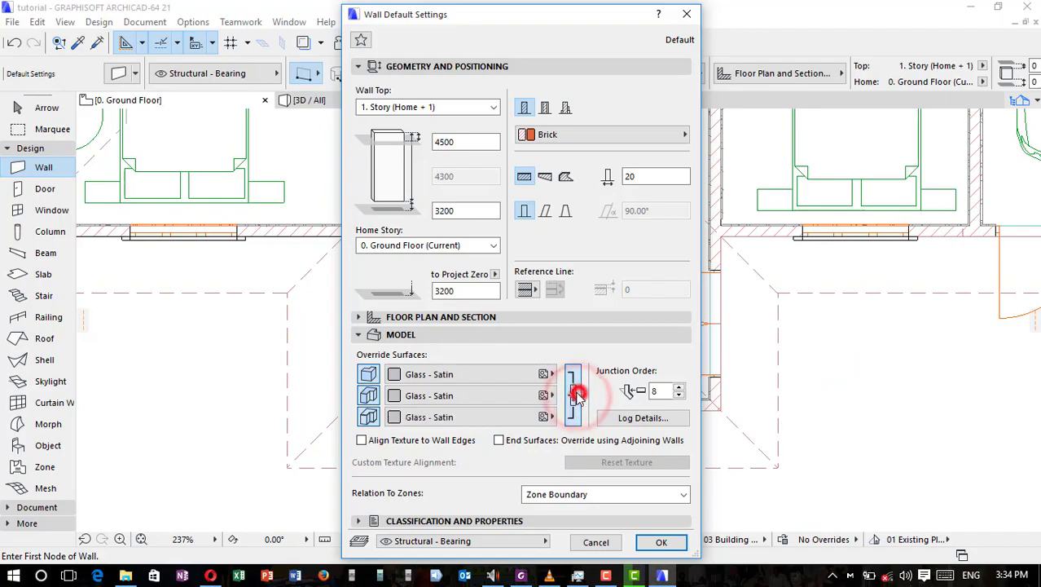
left_click(662, 543)
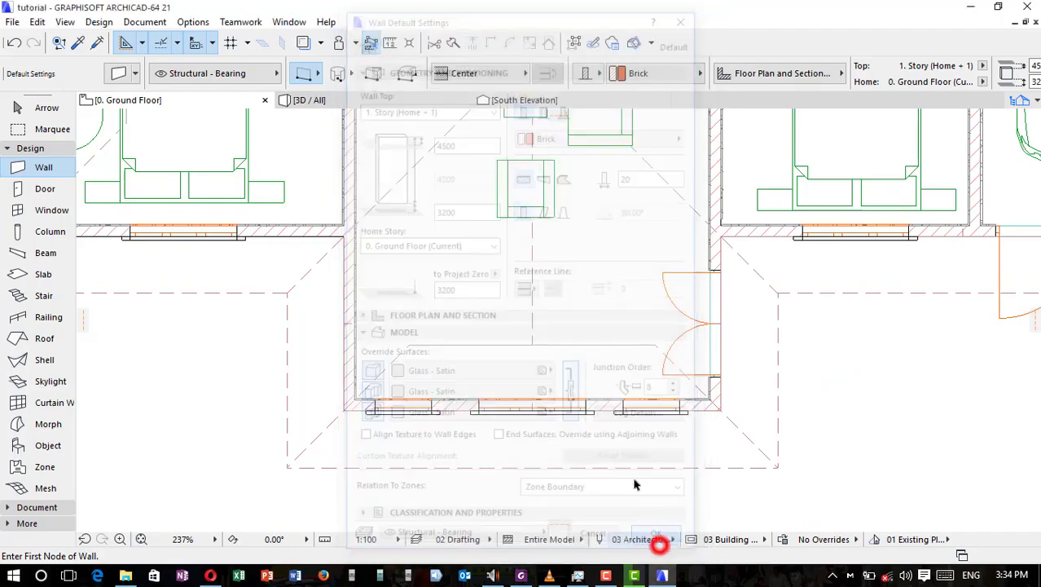
Draw a gable wall across the front bay, keeping it despite the unseen-stories notice.
scroll(415, 340, "up", 3)
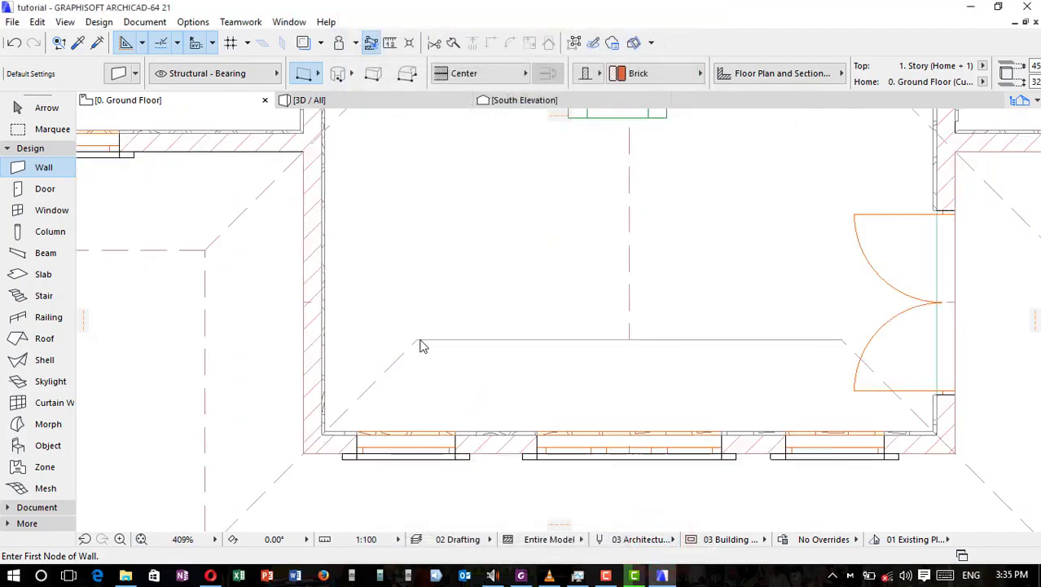
left_click(417, 339)
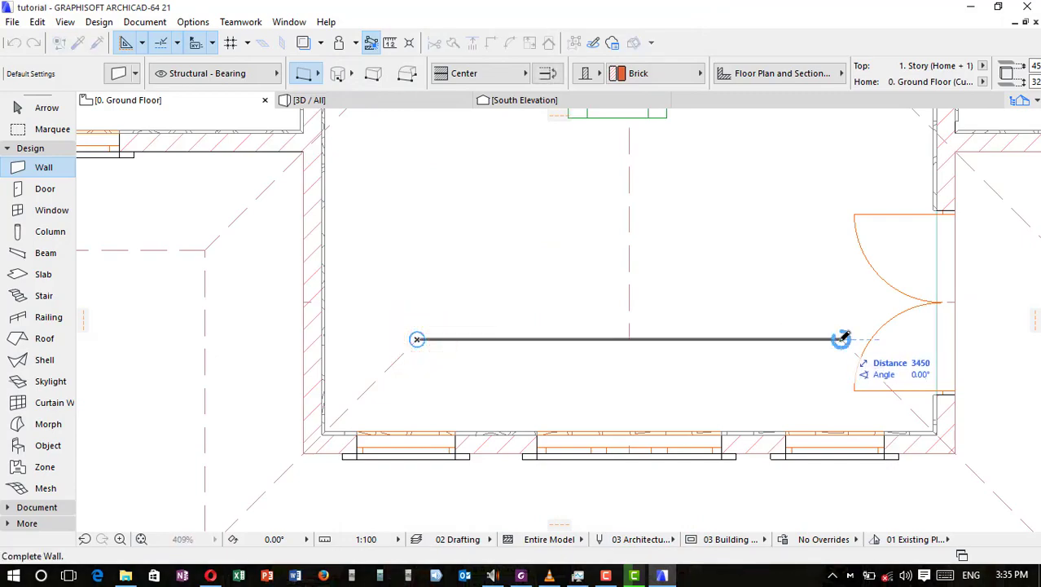
left_click(842, 339)
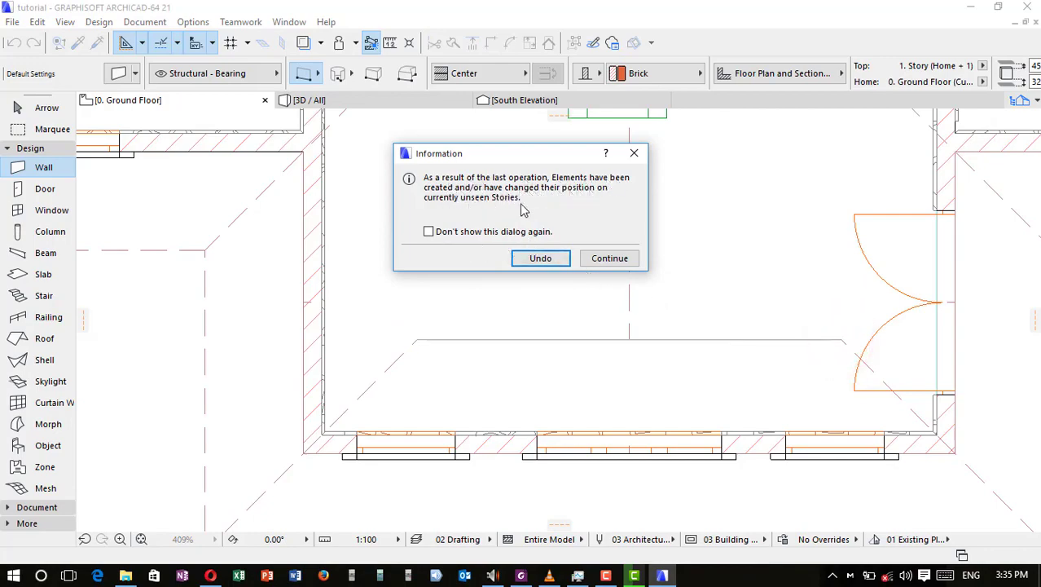
left_click(619, 267)
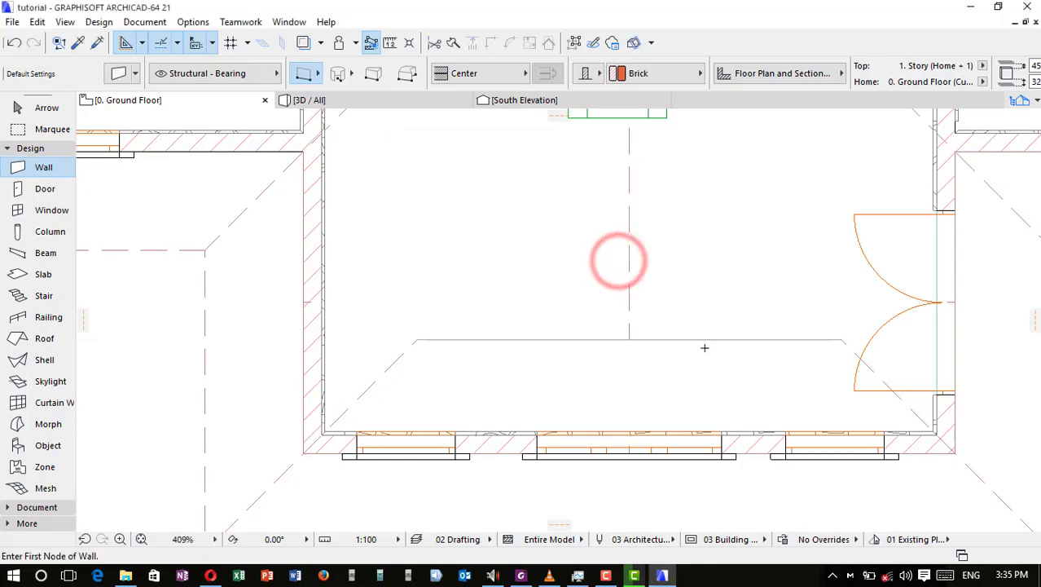
Draw a gable wall beside the west bedroom, keeping it past the notice.
scroll(705, 348, "down", 5)
scroll(604, 200, "down", 2)
scroll(603, 201, "up", 3)
scroll(571, 193, "up", 2)
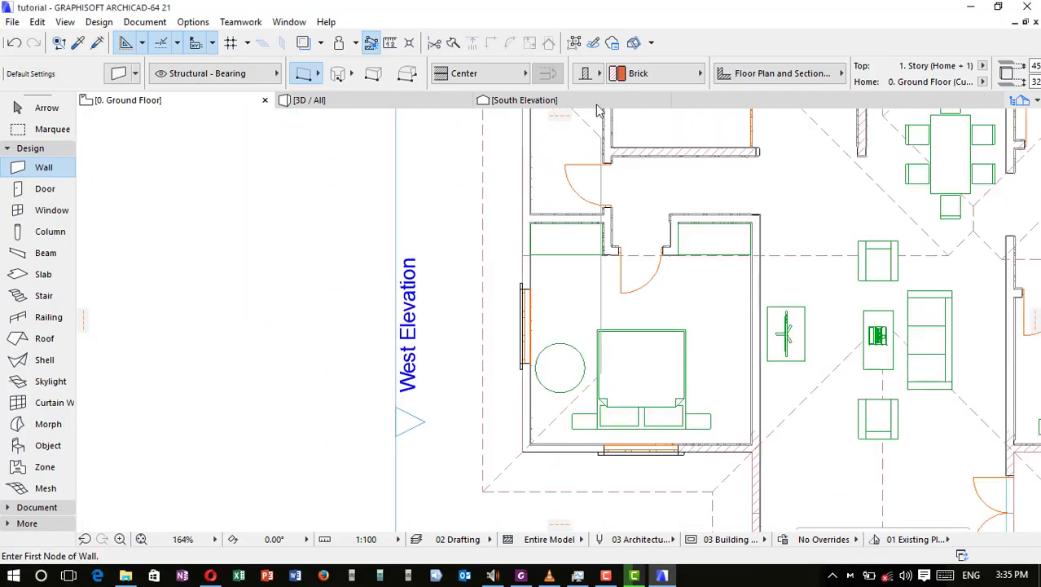
scroll(603, 163, "up", 2)
scroll(602, 171, "up", 3)
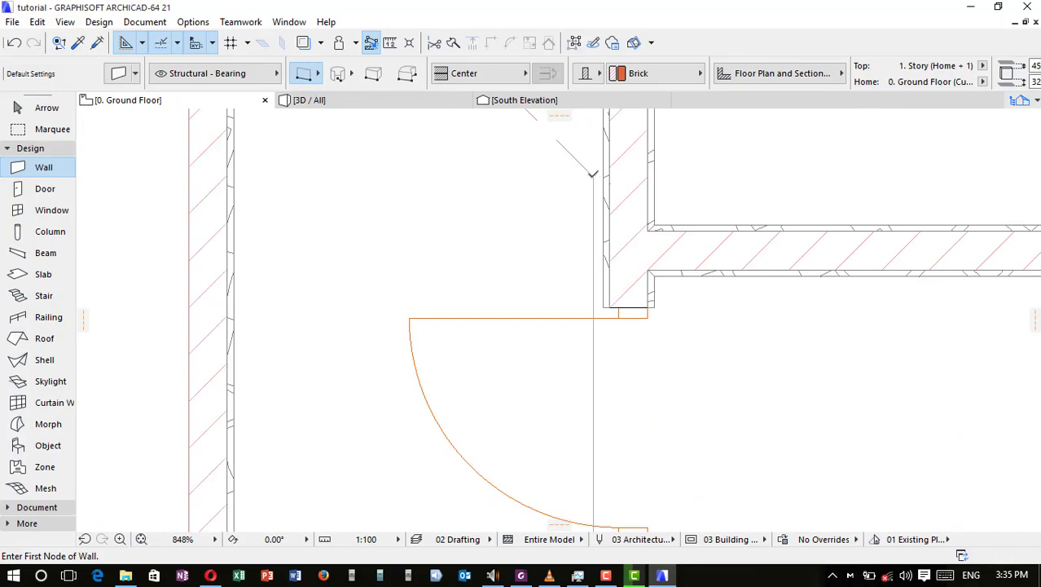
left_click(592, 174)
scroll(601, 163, "down", 6)
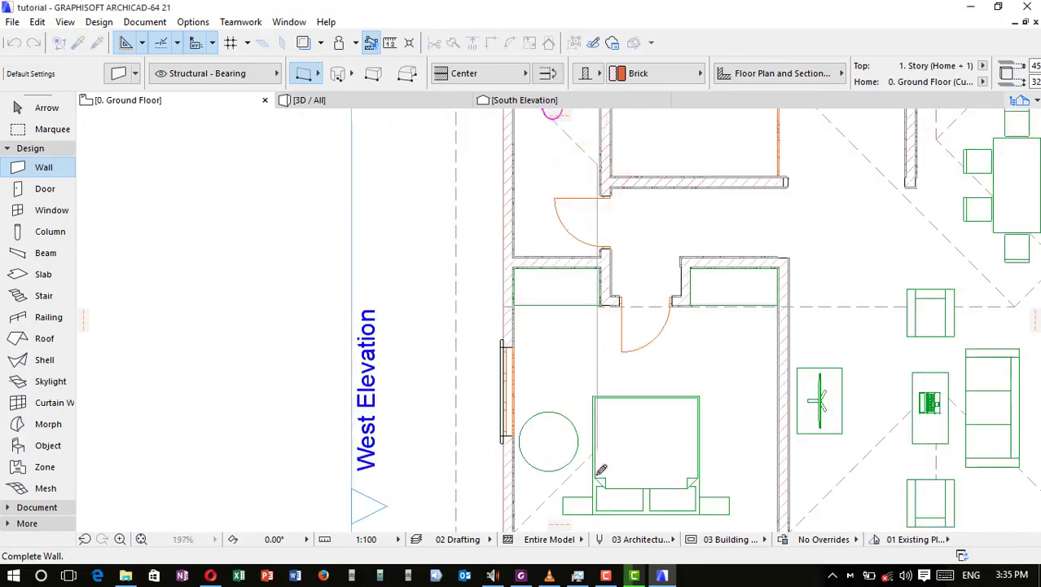
scroll(601, 470, "up", 5)
scroll(607, 432, "up", 1)
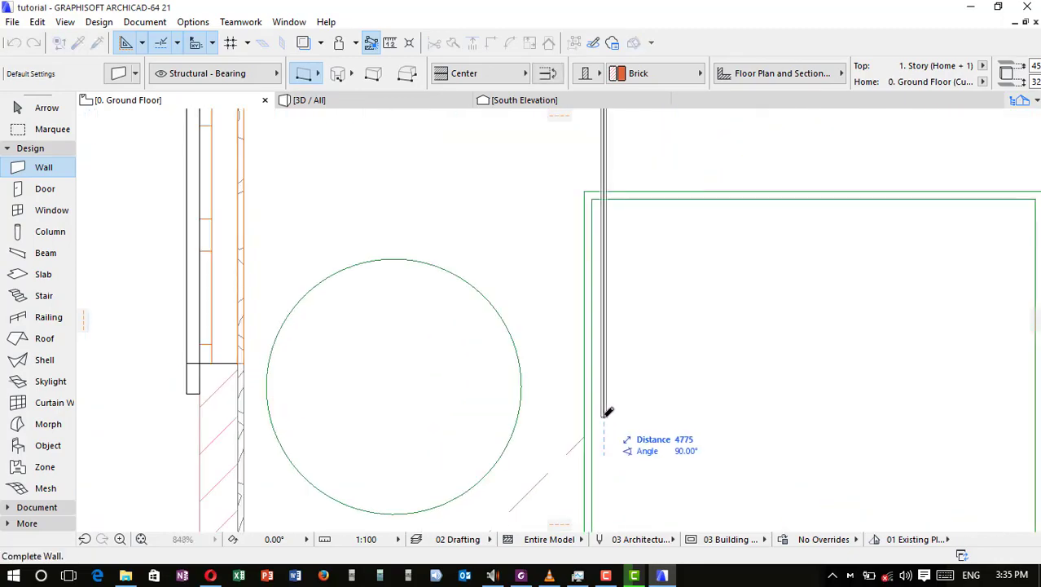
left_click(606, 415)
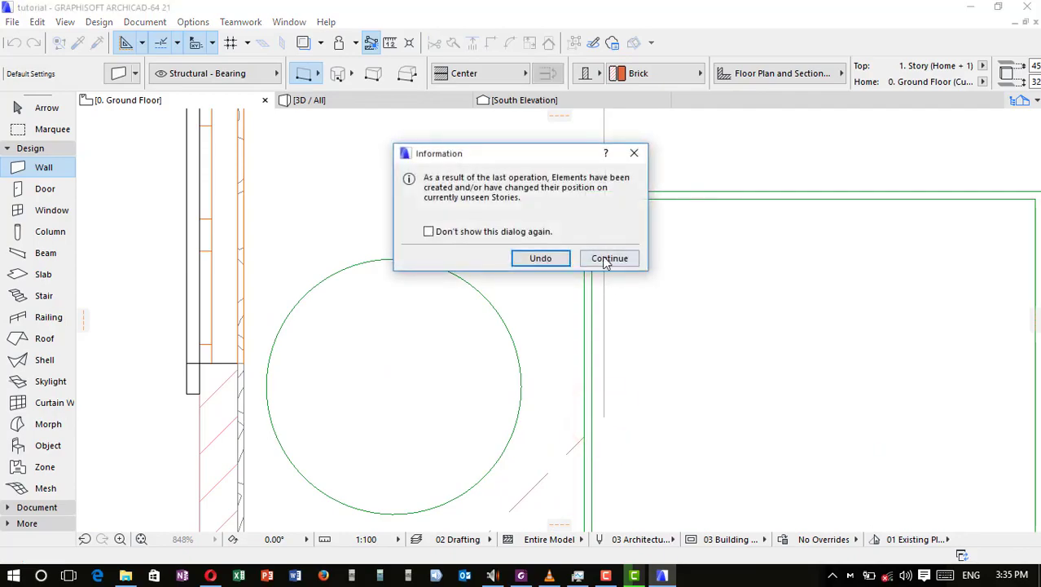
left_click(610, 258)
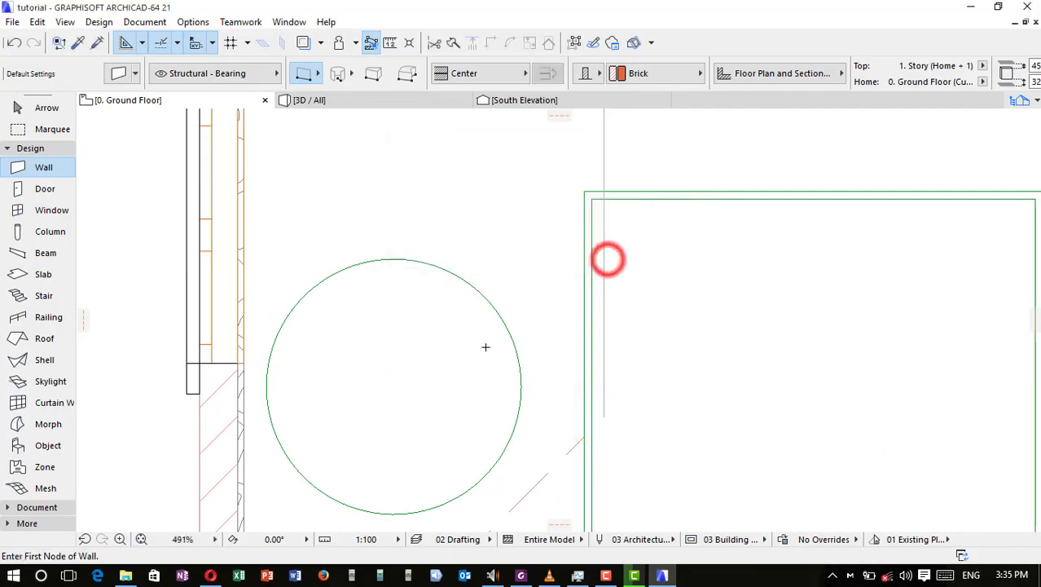
Draw a gable wall across the kitchen and keep it.
scroll(487, 347, "down", 9)
scroll(581, 170, "up", 2)
scroll(601, 120, "up", 2)
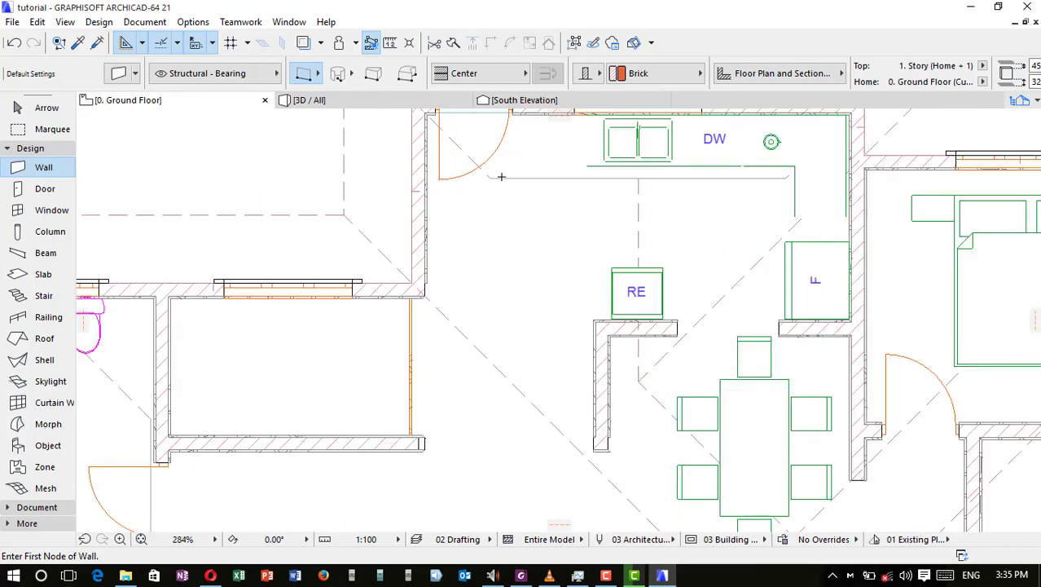
left_click(489, 176)
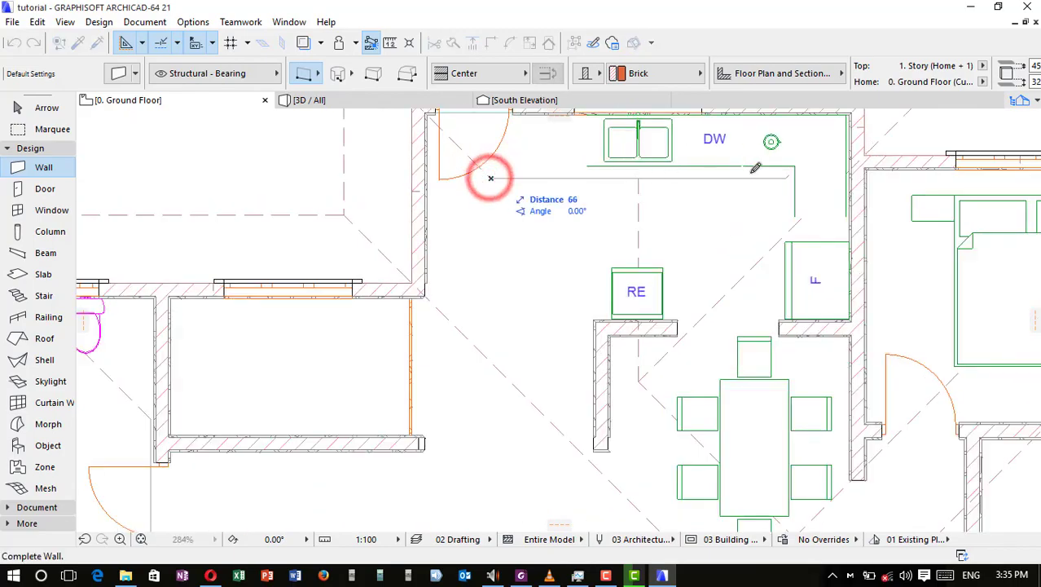
left_click(785, 176)
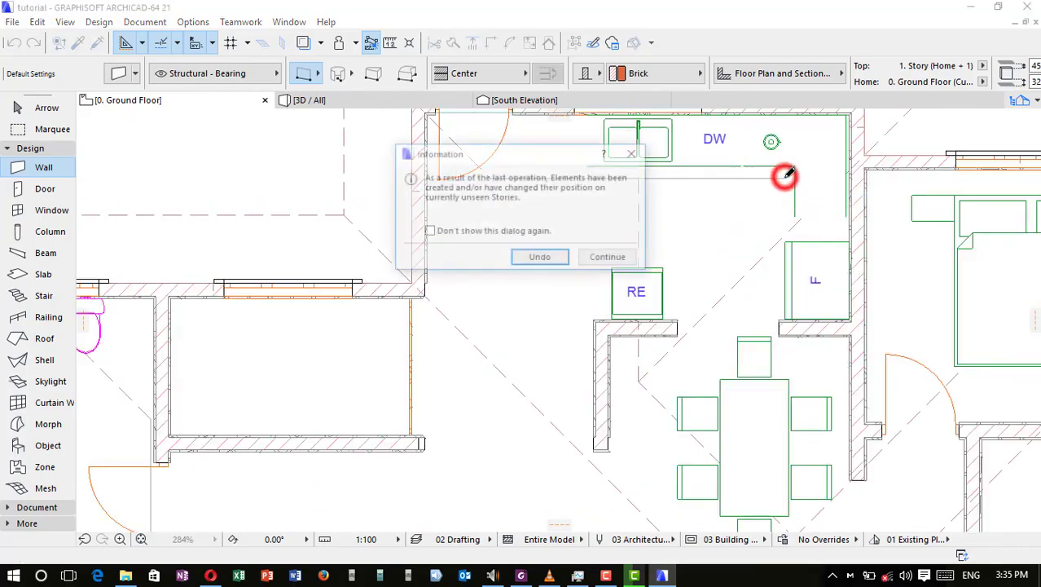
left_click(620, 256)
Draw a gable wall down the garage over the car, then switch to 3D.
scroll(623, 250, "down", 3)
scroll(620, 253, "down", 3)
scroll(616, 256, "up", 4)
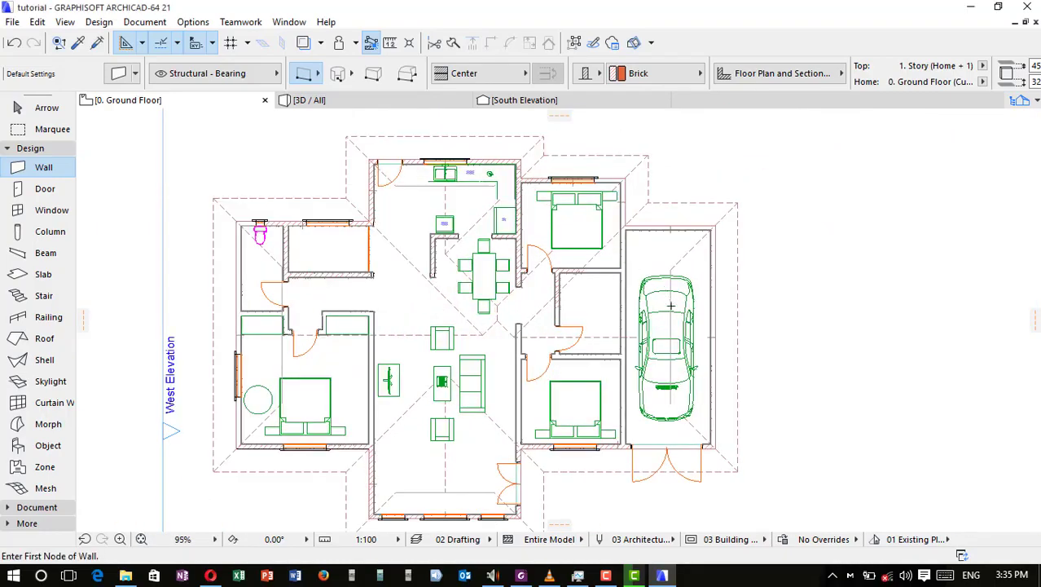
scroll(668, 303, "up", 3)
left_click(673, 178)
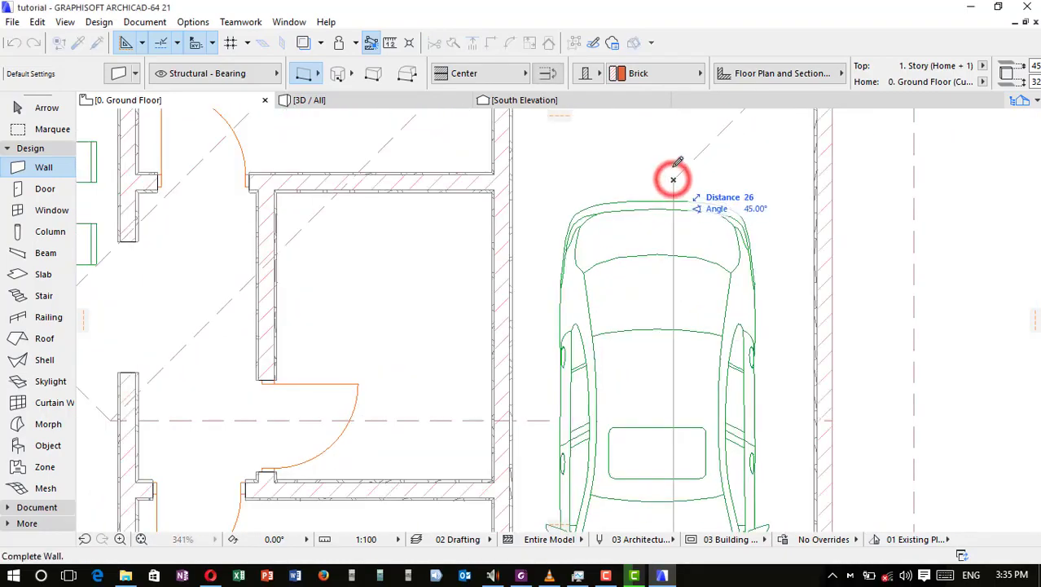
scroll(673, 178, "down", 3)
scroll(673, 178, "down", 2)
scroll(710, 363, "up", 4)
scroll(711, 363, "up", 2)
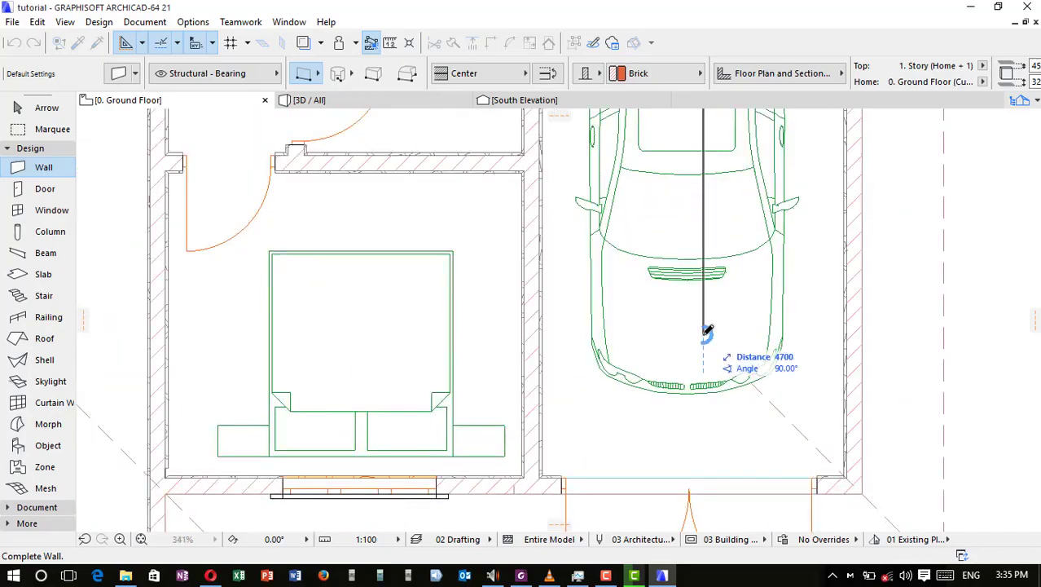
left_click(706, 331)
left_click(607, 257)
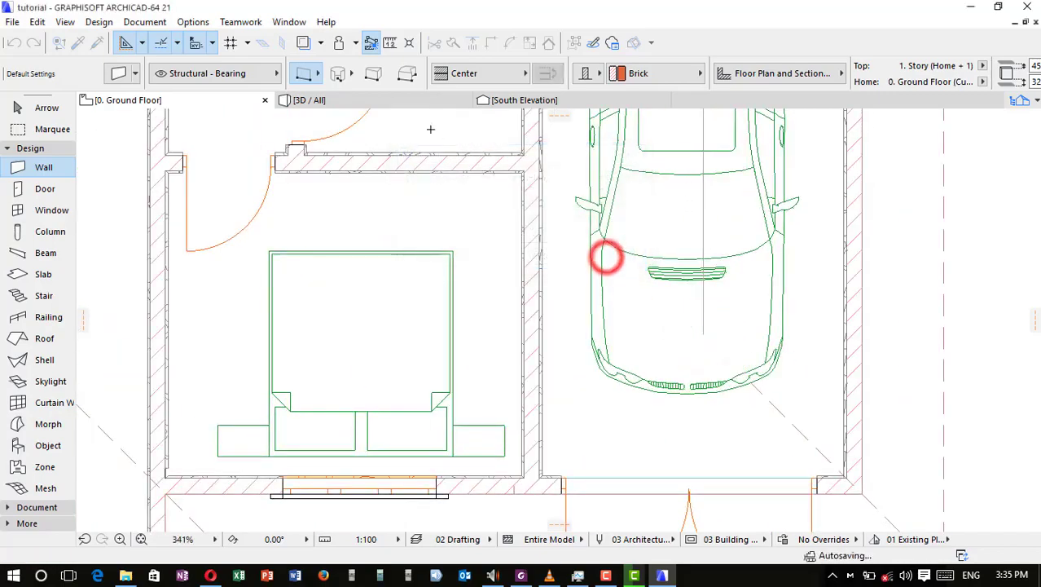
left_click(395, 102)
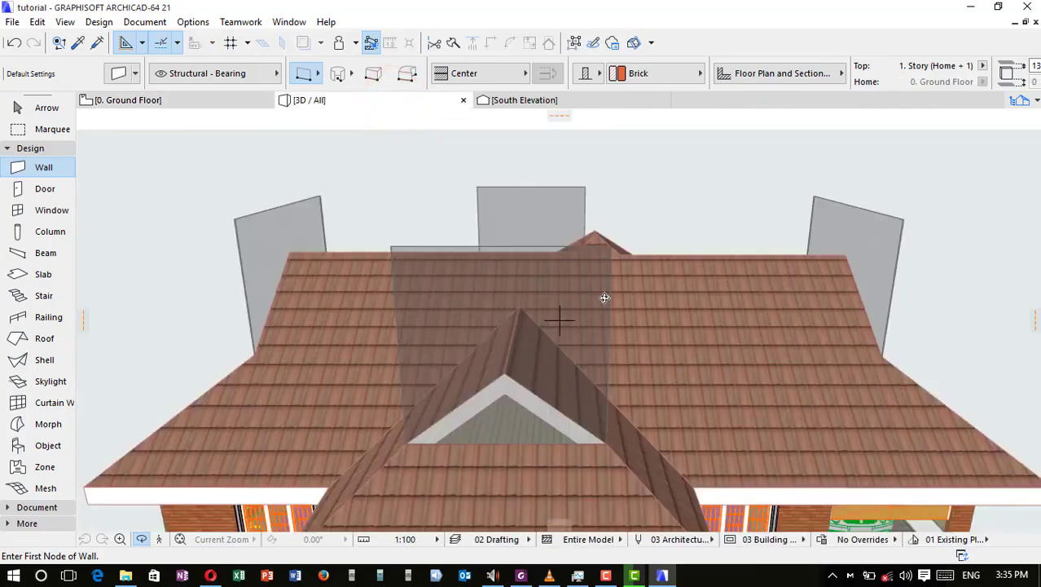
Orbit the 3D model to a frontal view of the whole house with its glass gable walls.
middle_click_drag(764, 338, 333, 321, "shift")
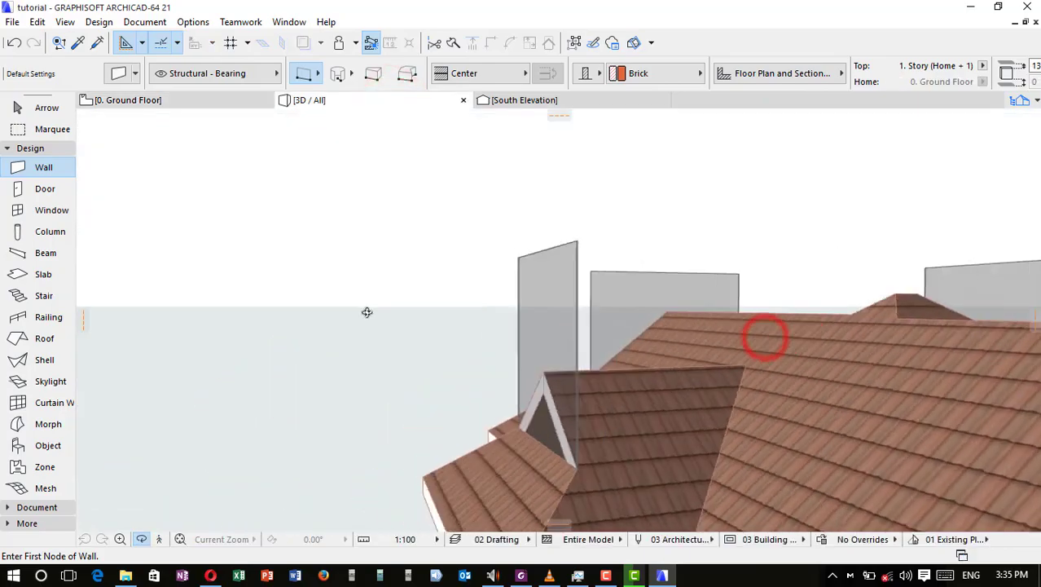
mouse_move(705, 365)
middle_mouse_down("shift")
mouse_move(272, 367)
mouse_move(432, 400)
mouse_move(458, 367)
mouse_move(279, 317)
mouse_move(695, 244)
mouse_move(509, 338)
mouse_move(524, 356)
middle_mouse_up("shift")
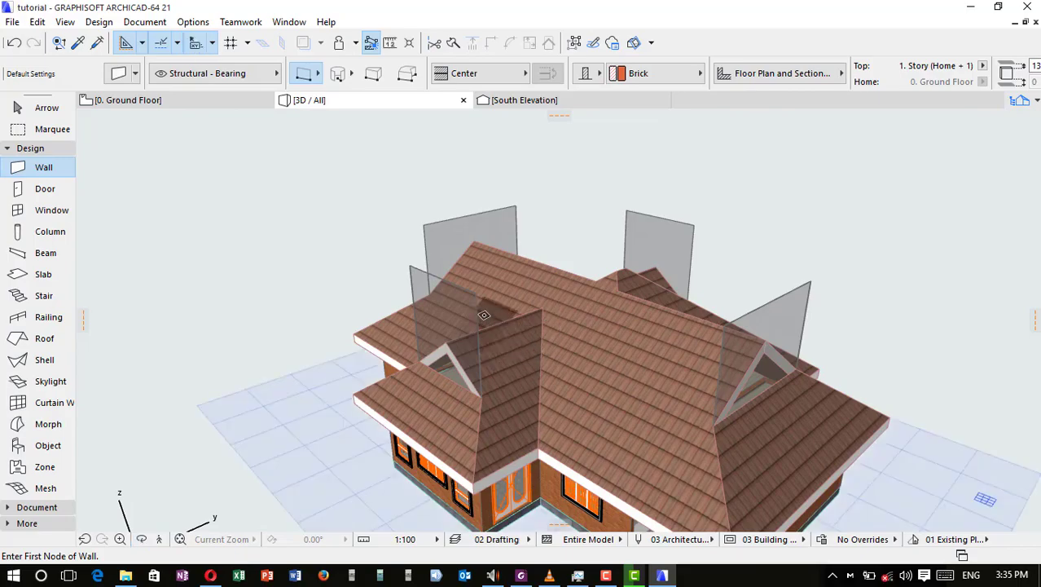
key("Escape")
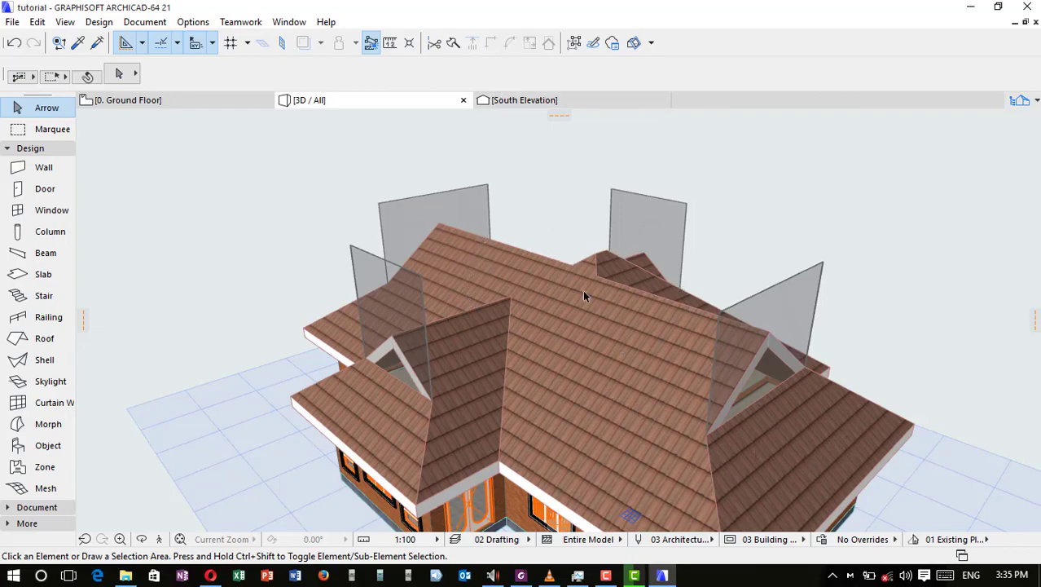
left_click(196, 22)
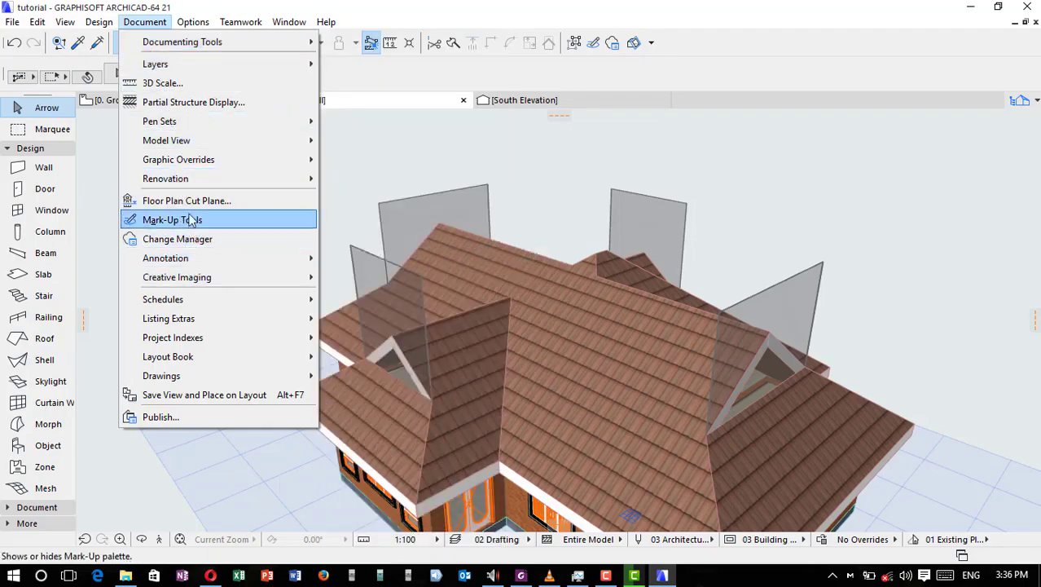
mouse_move(98, 22)
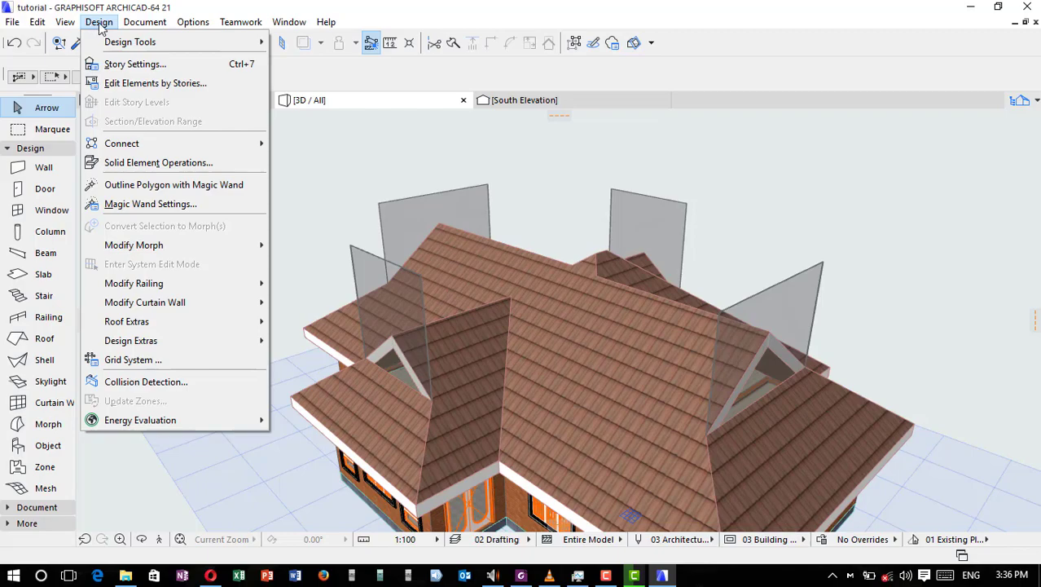
mouse_move(121, 144)
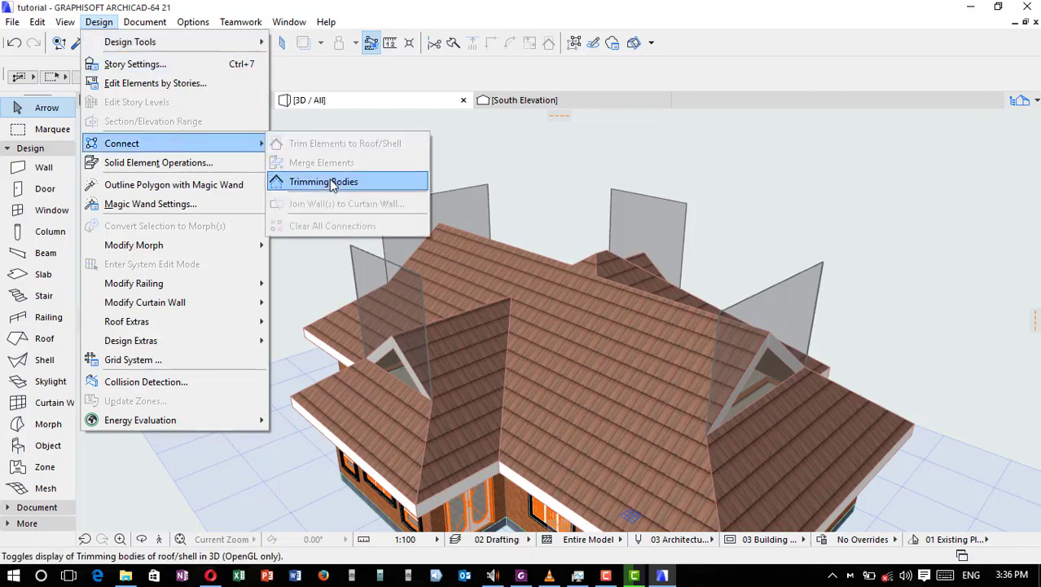
Show the roof trimming bodies and orbit to a front-corner view of the house.
left_click(331, 181)
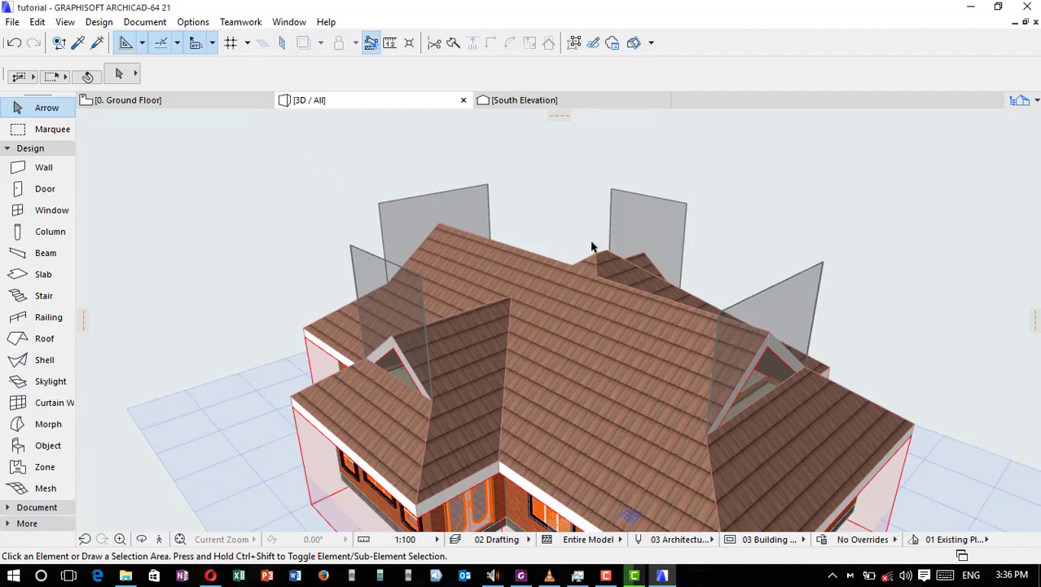
middle_click_drag(592, 246, 580, 424, "shift")
scroll(580, 424, "up", 3)
scroll(489, 408, "down", 3)
scroll(440, 369, "up", 3)
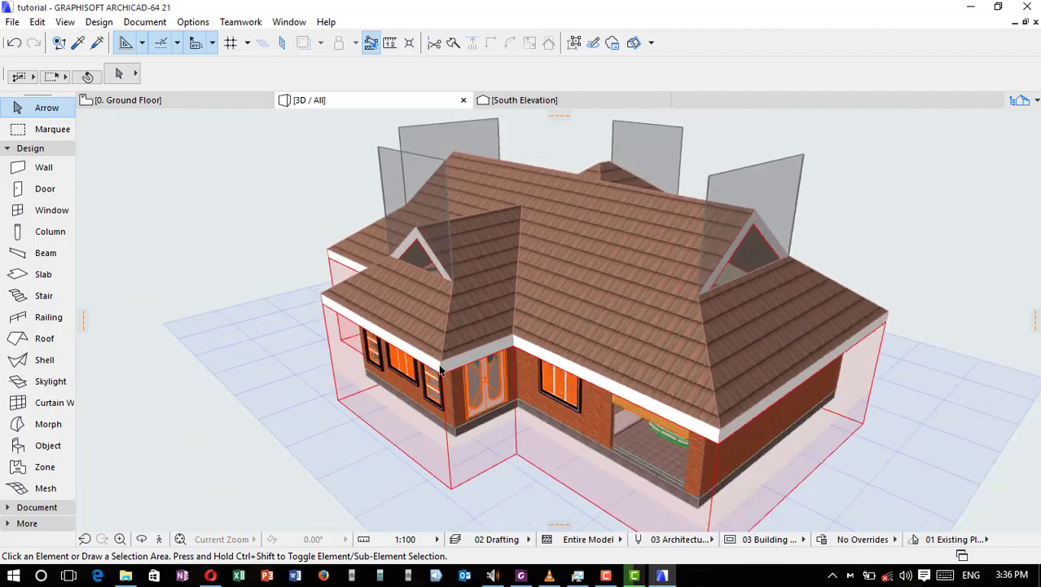
scroll(440, 370, "down", 3)
scroll(296, 230, "up", 3)
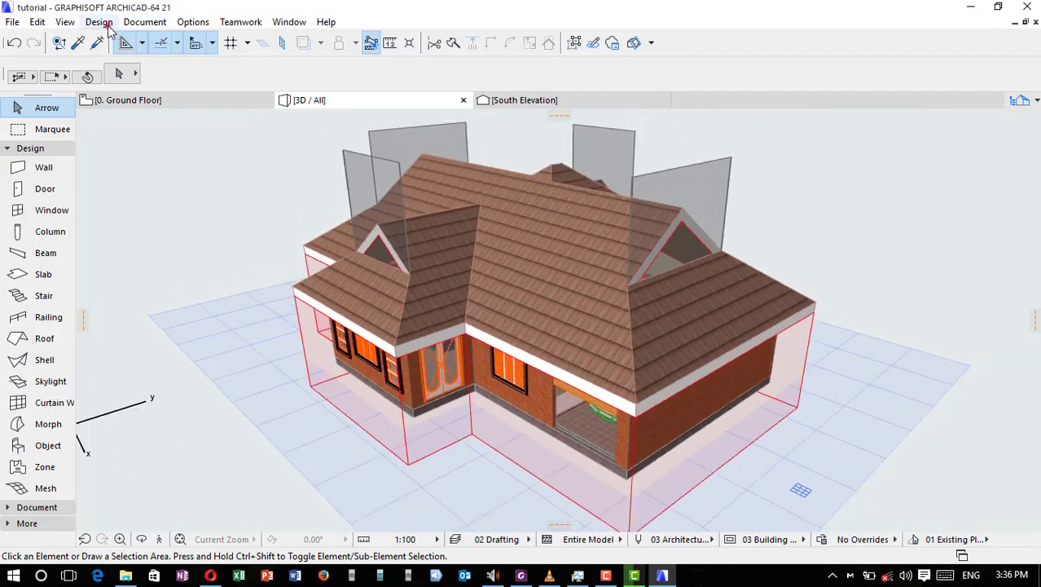
left_click(101, 22)
mouse_move(122, 143)
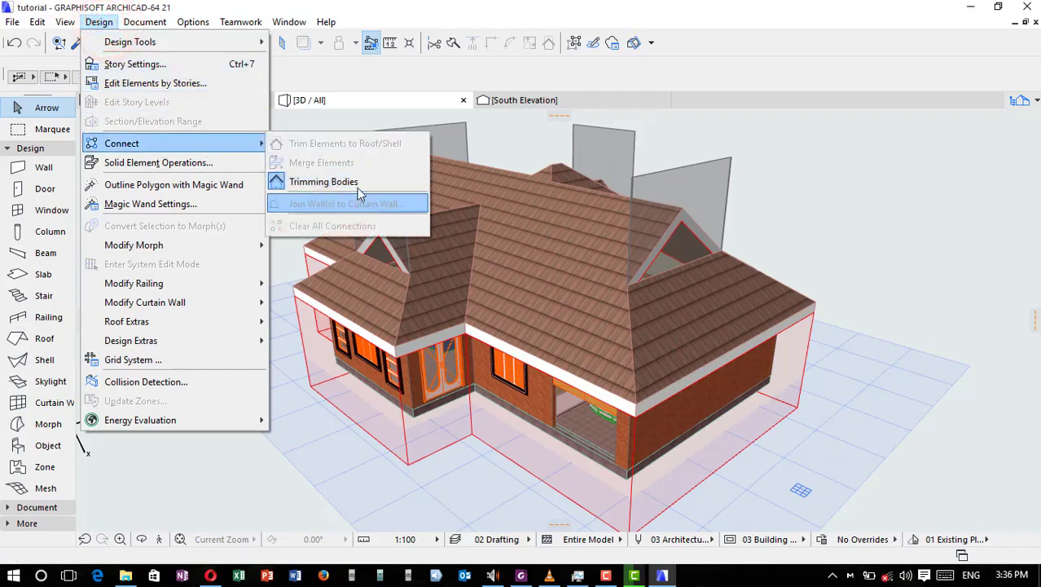
left_click(600, 228)
scroll(394, 285, "up", 2)
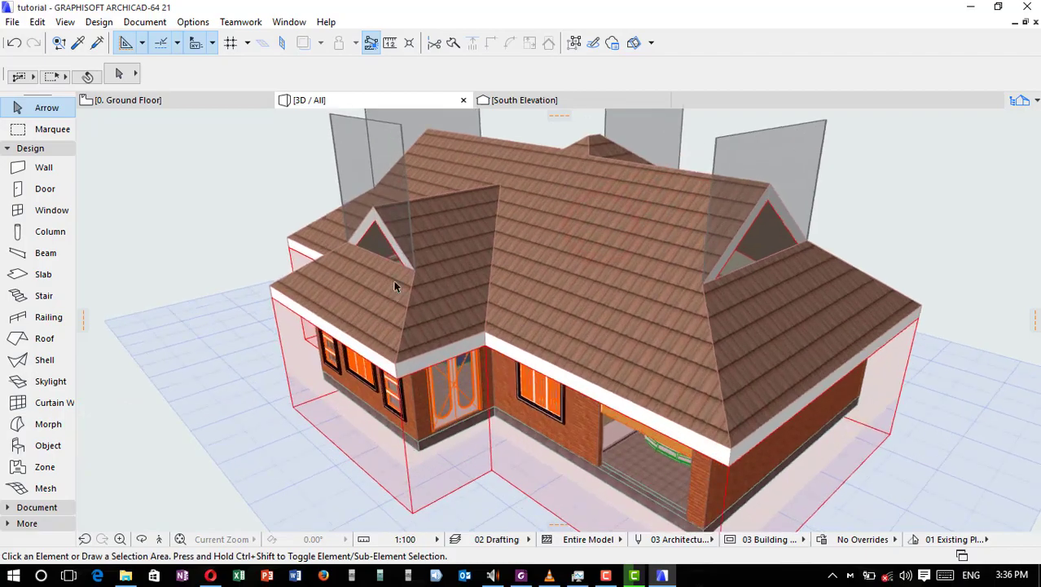
scroll(438, 328, "up", 2)
Trim the left dormer's gable wall to its roof, then deselect and view the whole house.
left_click(412, 326)
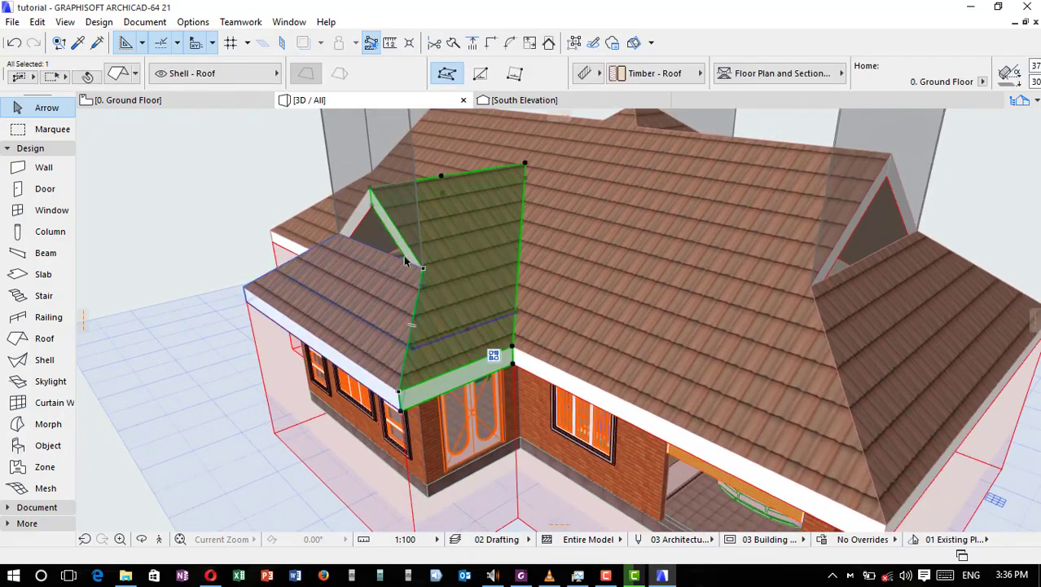
left_click(414, 148, "shift")
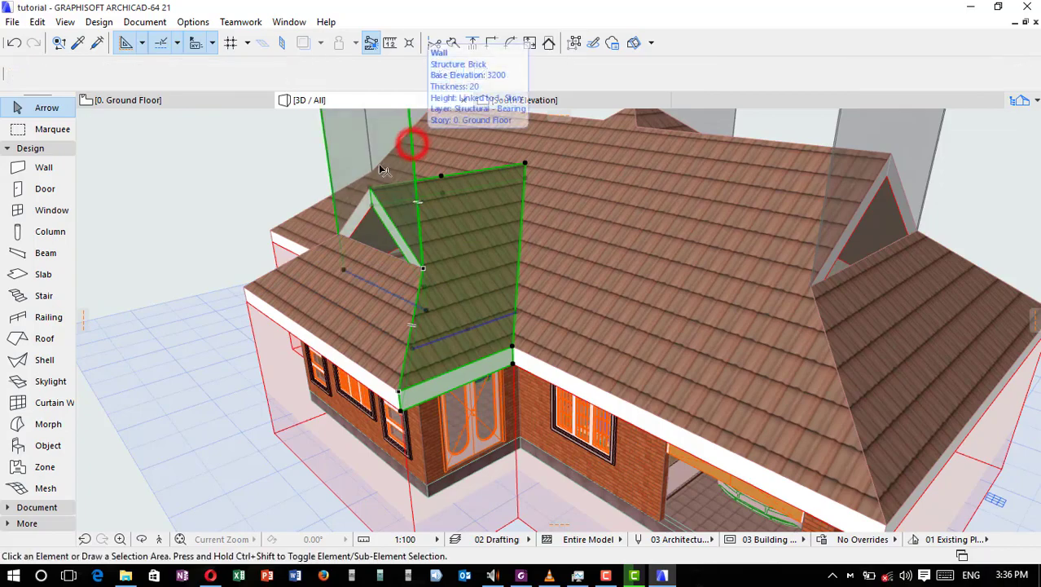
right_click(239, 167)
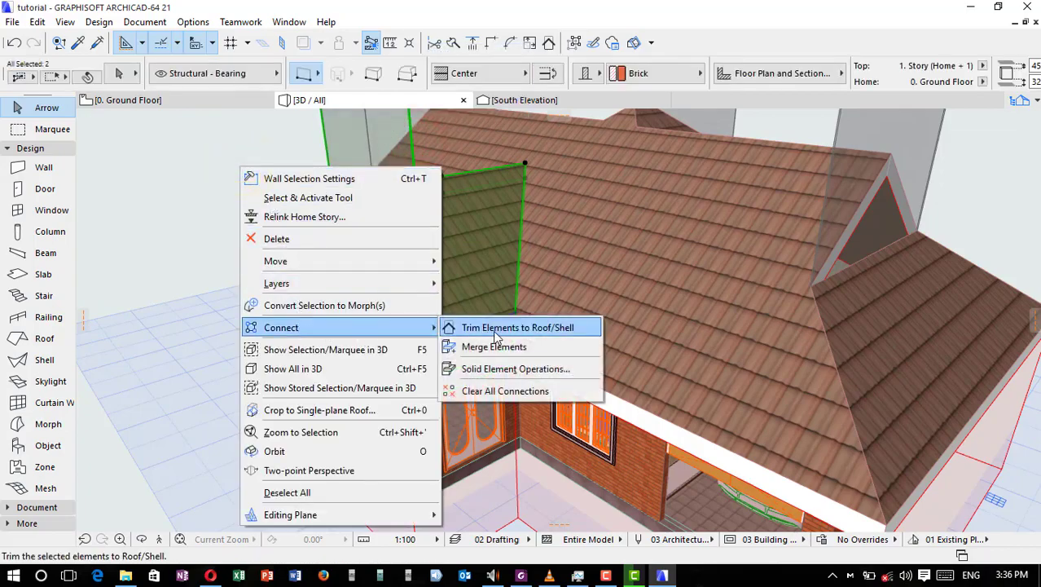
left_click(493, 330)
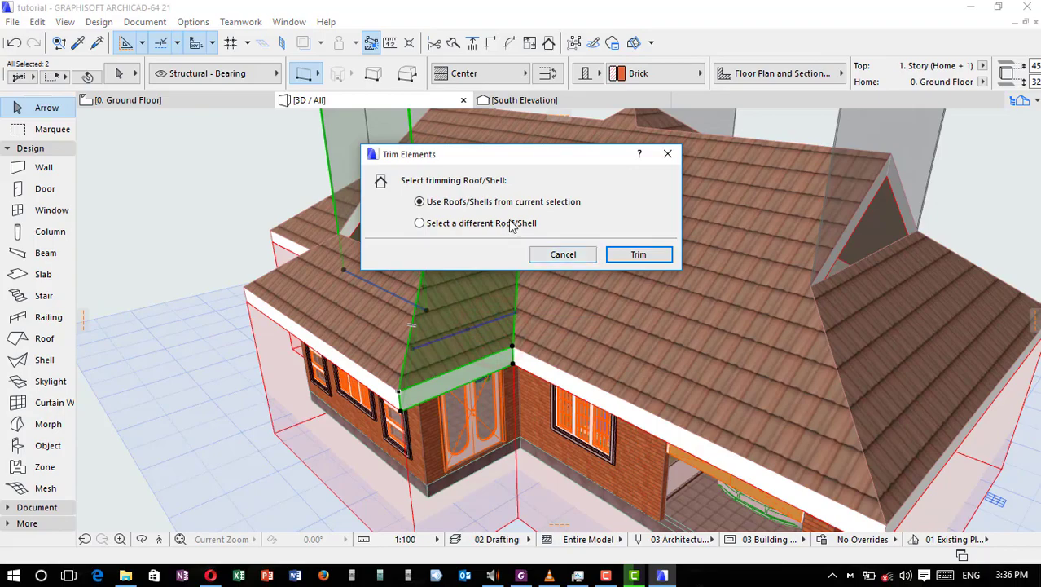
left_click(631, 255)
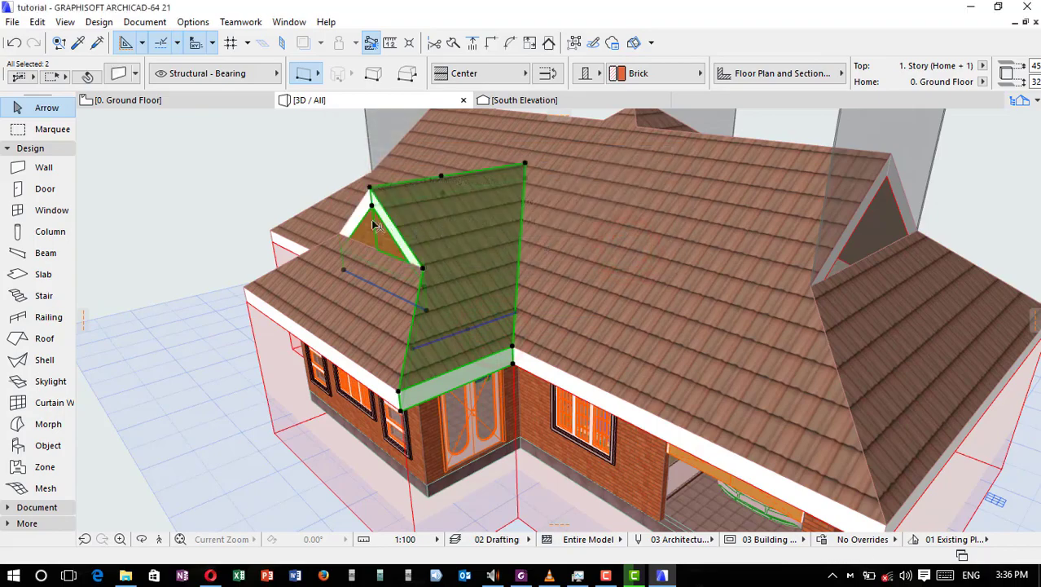
scroll(377, 197, "down", 3)
key("Escape")
mouse_move(384, 227)
middle_mouse_down("shift")
mouse_move(674, 210)
mouse_move(664, 287)
middle_mouse_up("shift")
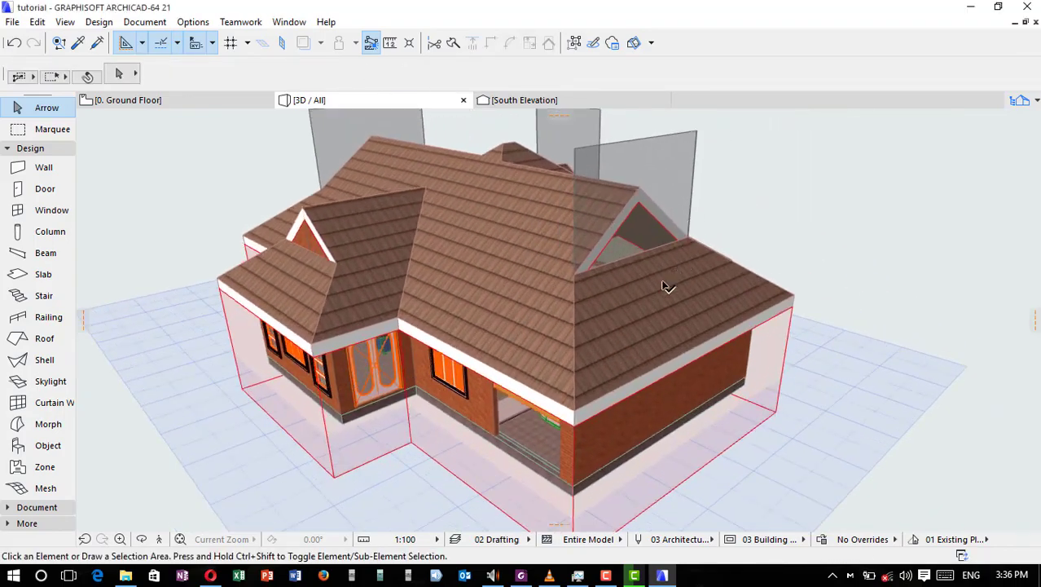
Trim the right dormer's gable wall to the three surrounding roof planes.
left_click(582, 317)
left_click(546, 196)
left_click(558, 172)
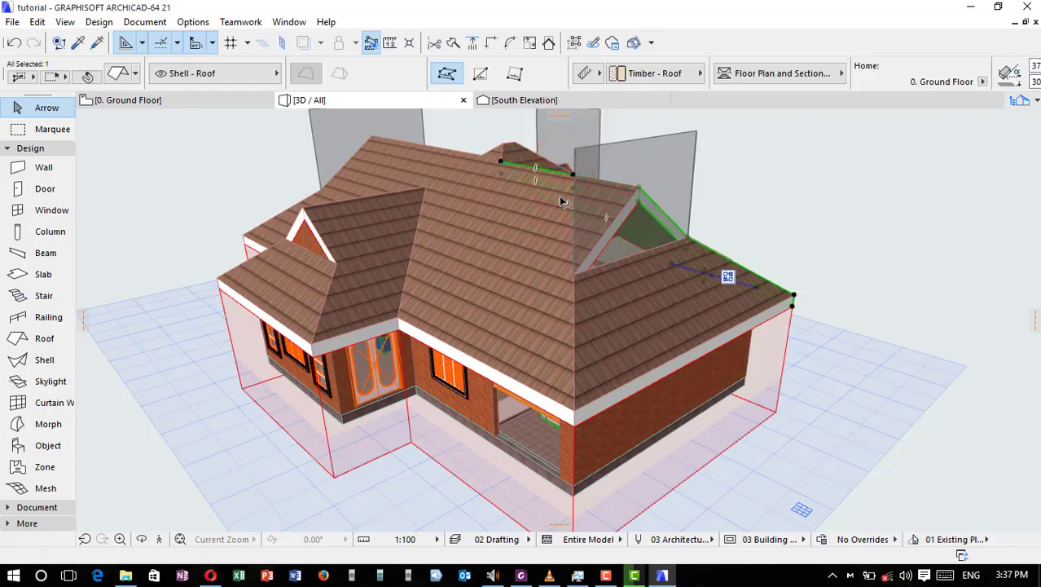
left_click(515, 377, "shift")
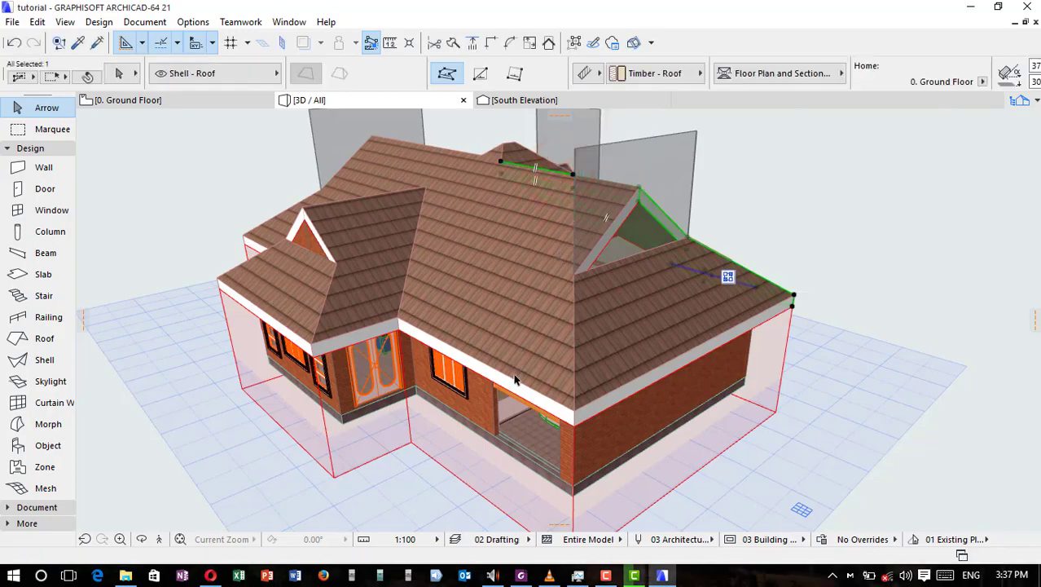
left_click(647, 373, "shift")
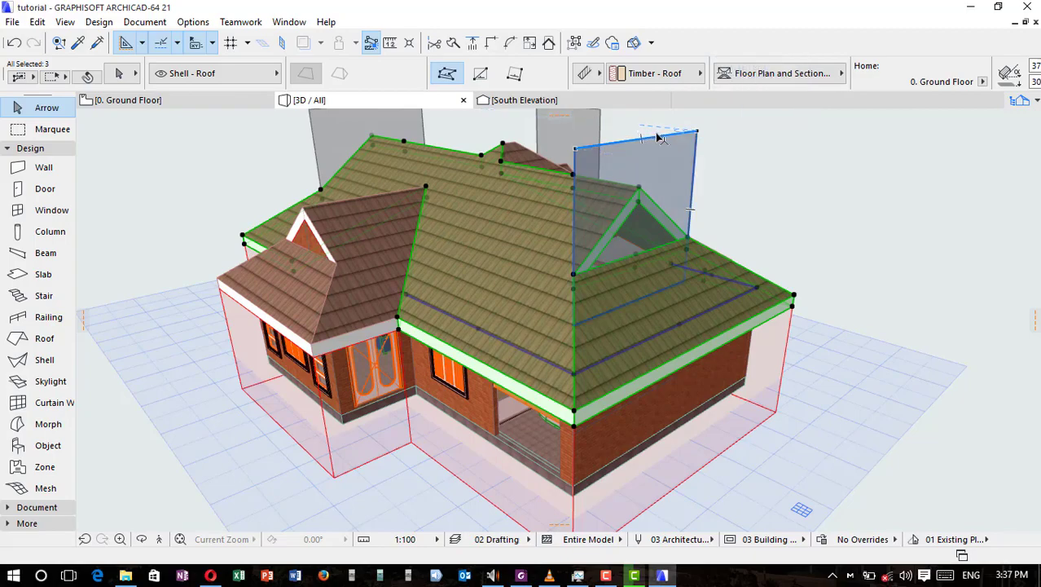
left_click(658, 137, "shift")
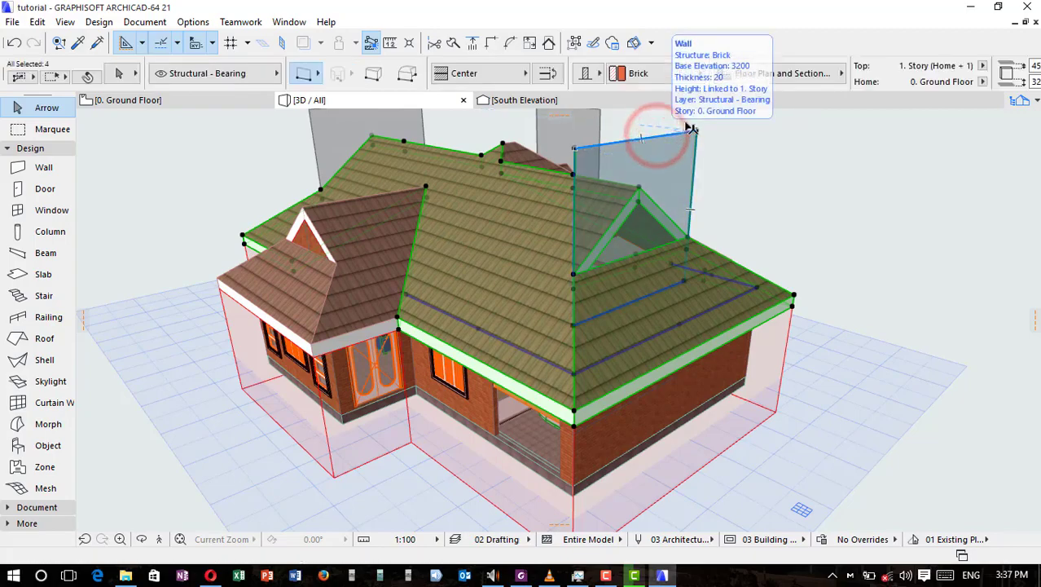
right_click(743, 133)
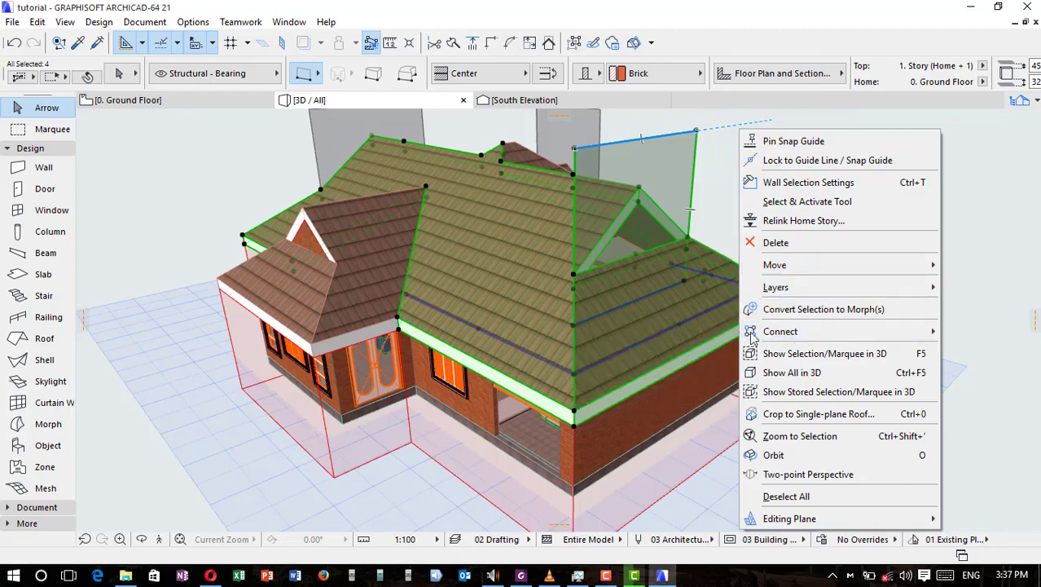
mouse_move(781, 332)
left_click(691, 336)
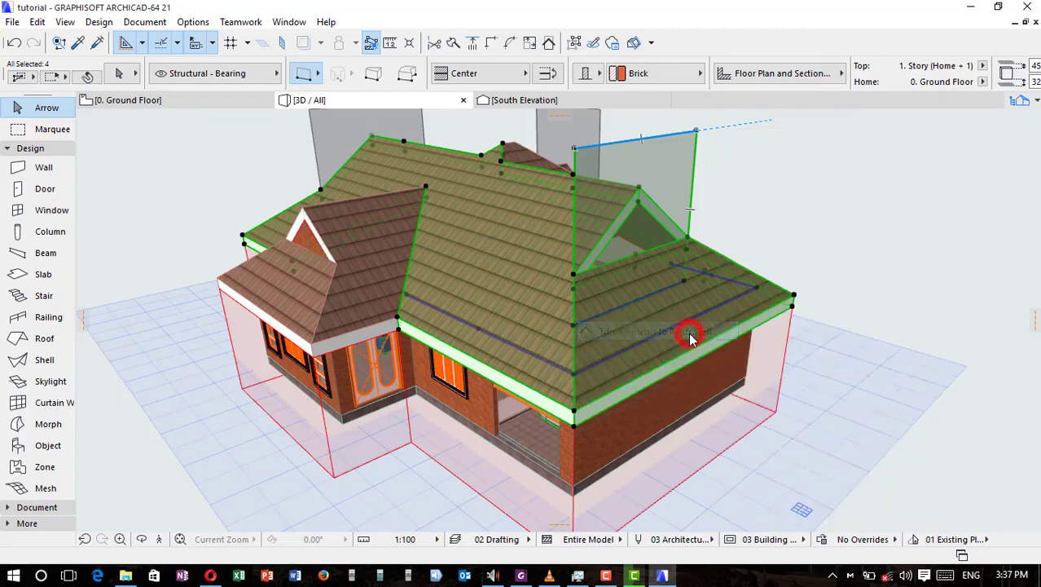
left_click(634, 259)
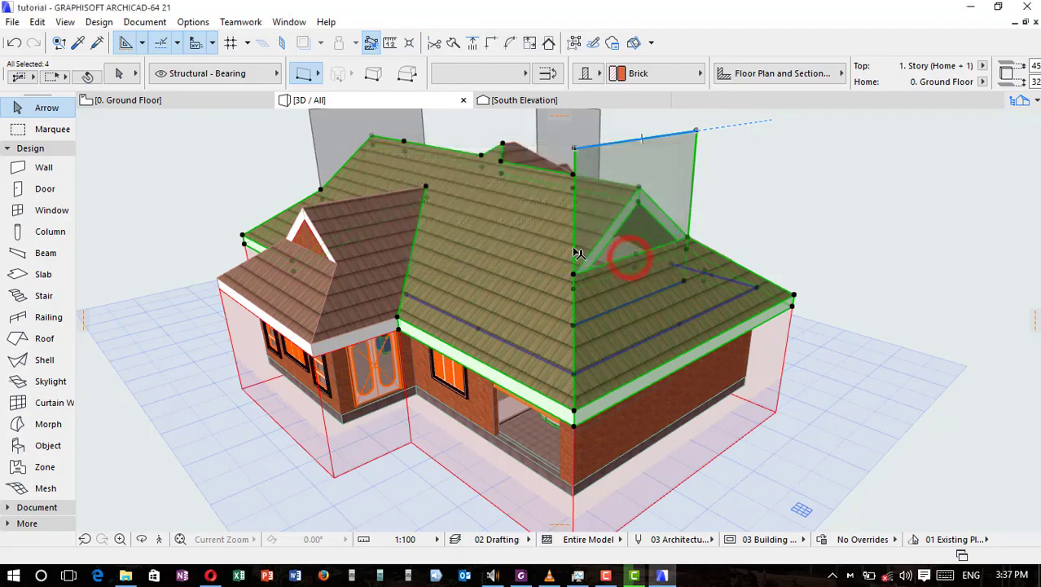
Deselect the roofs and orbit and zoom out to view the whole house.
left_click(210, 189)
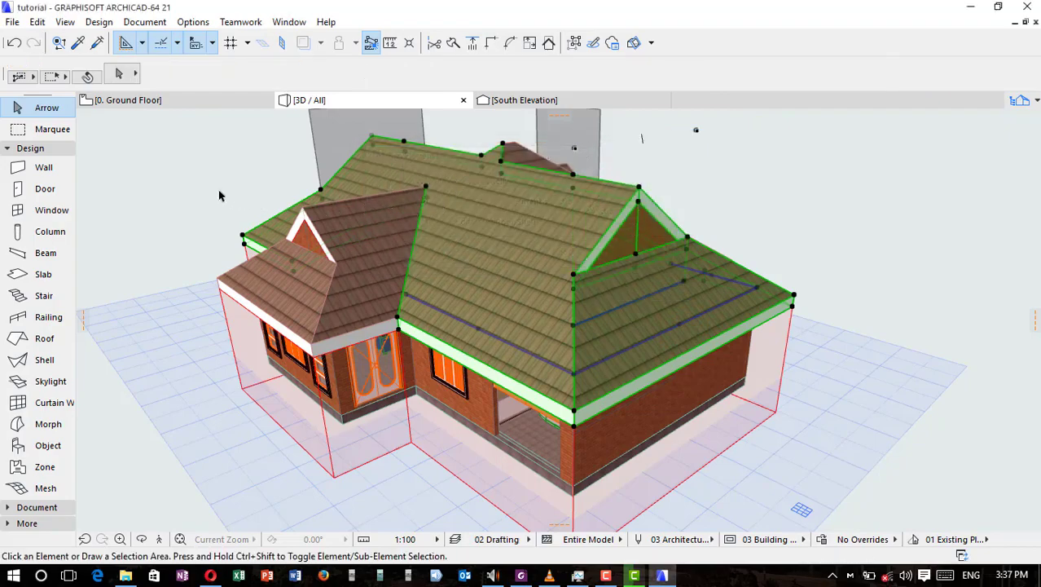
mouse_move(304, 190)
middle_mouse_down("shift")
mouse_move(623, 191)
mouse_move(733, 233)
mouse_move(171, 259)
middle_mouse_up("shift")
mouse_move(348, 268)
middle_mouse_down("shift")
mouse_move(614, 235)
mouse_move(390, 292)
middle_mouse_up("shift")
scroll(343, 388, "up", 3)
scroll(343, 389, "down", 2)
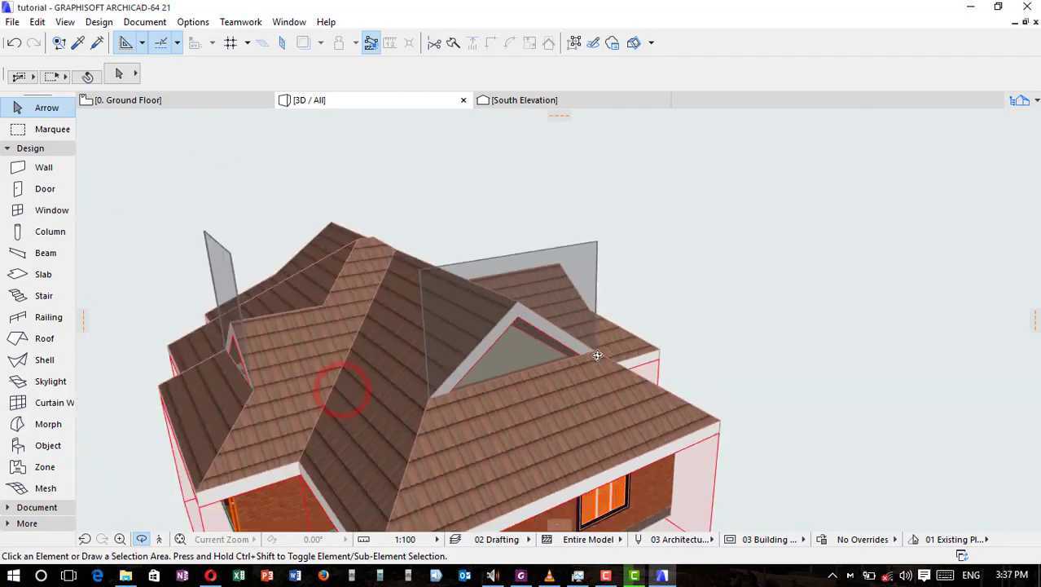
middle_click_drag(343, 388, 554, 316, "shift")
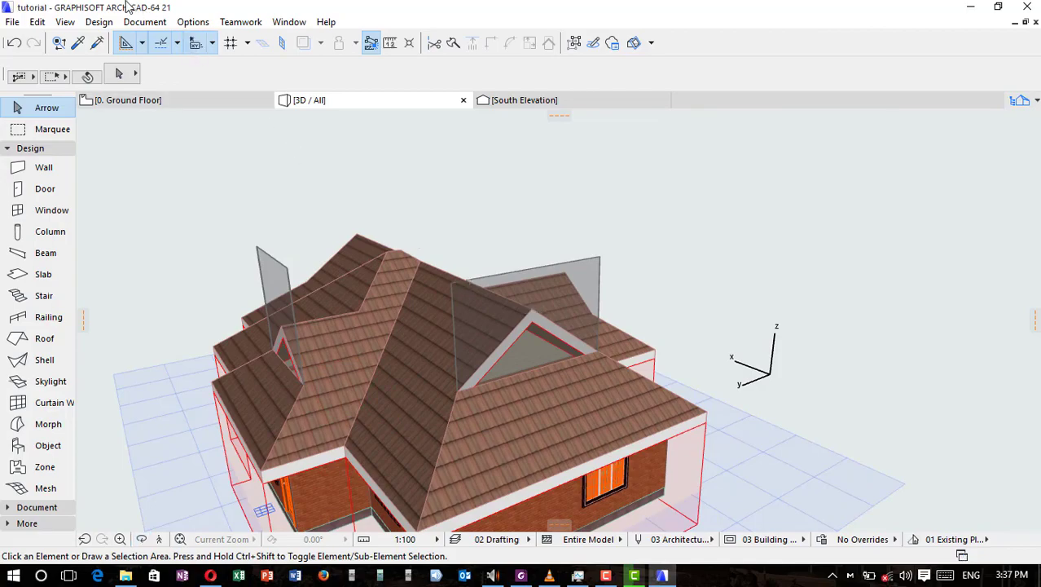
Hide the red trimming-body outlines and orbit toward the front dormer.
left_click(109, 22)
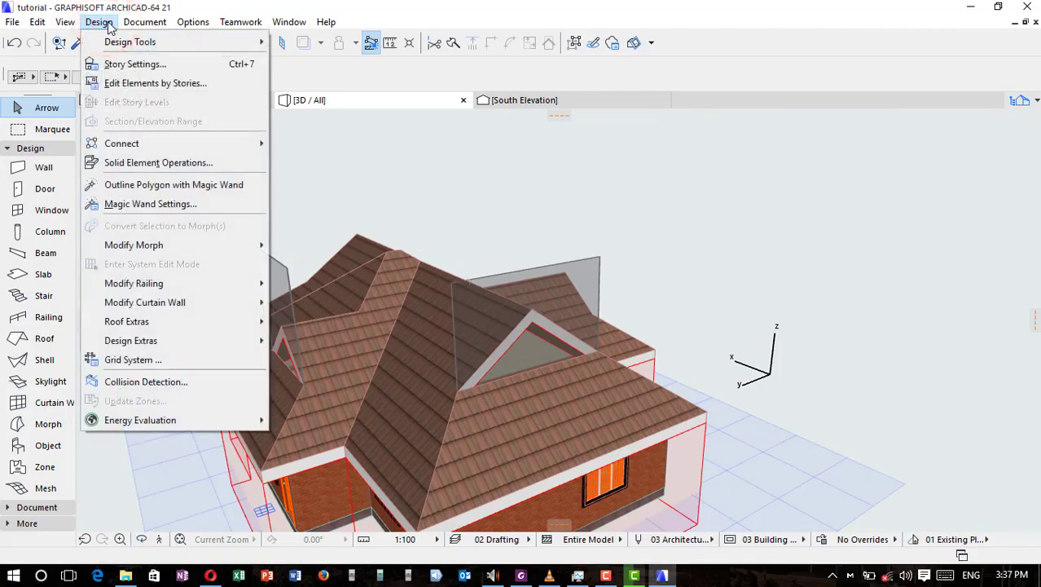
left_click(99, 22)
left_click(98, 22)
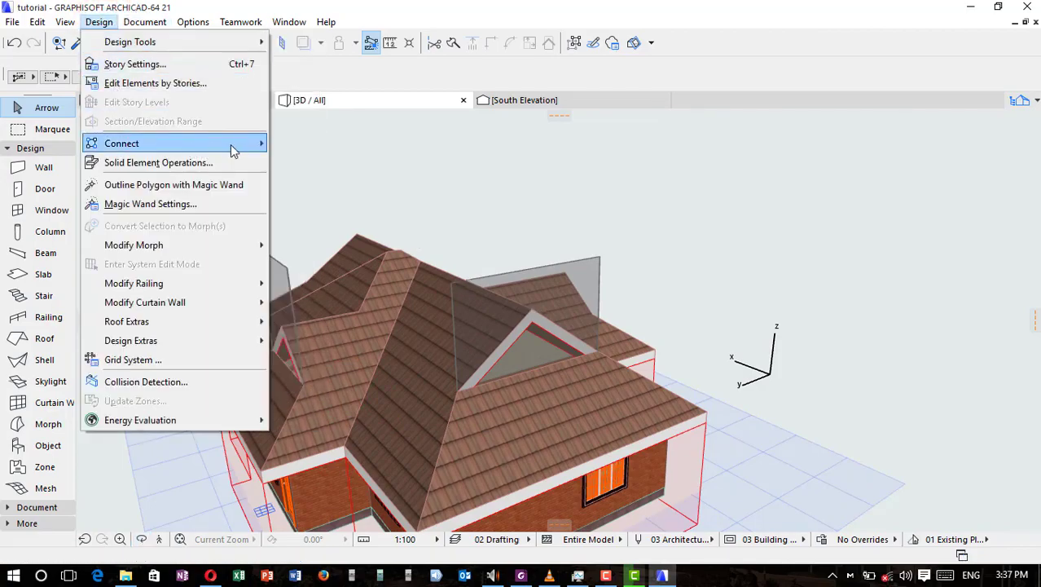
mouse_move(163, 144)
left_click(337, 181)
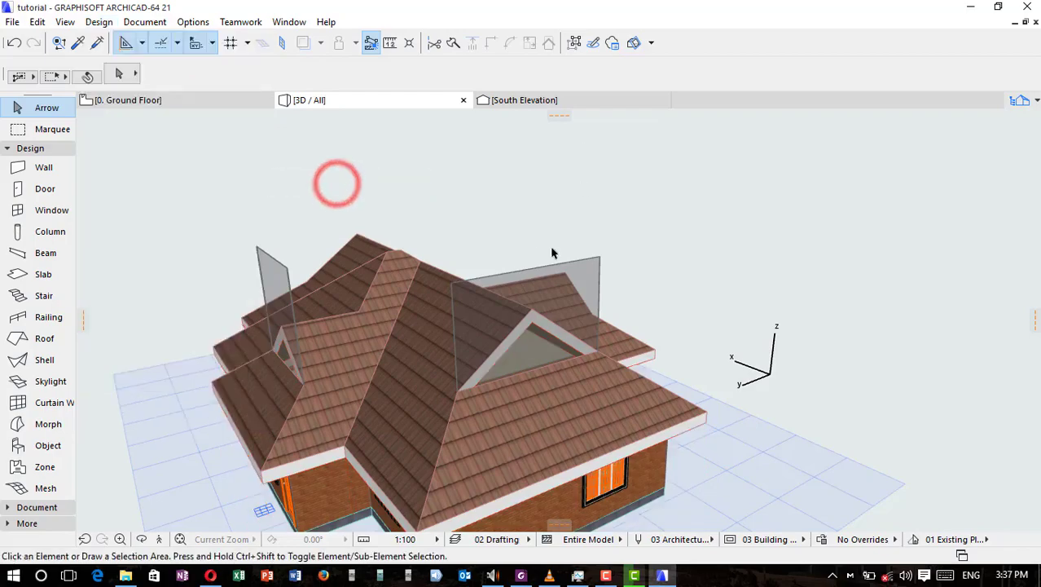
mouse_move(491, 223)
middle_mouse_down("shift")
mouse_move(472, 319)
mouse_move(429, 351)
middle_mouse_up("shift")
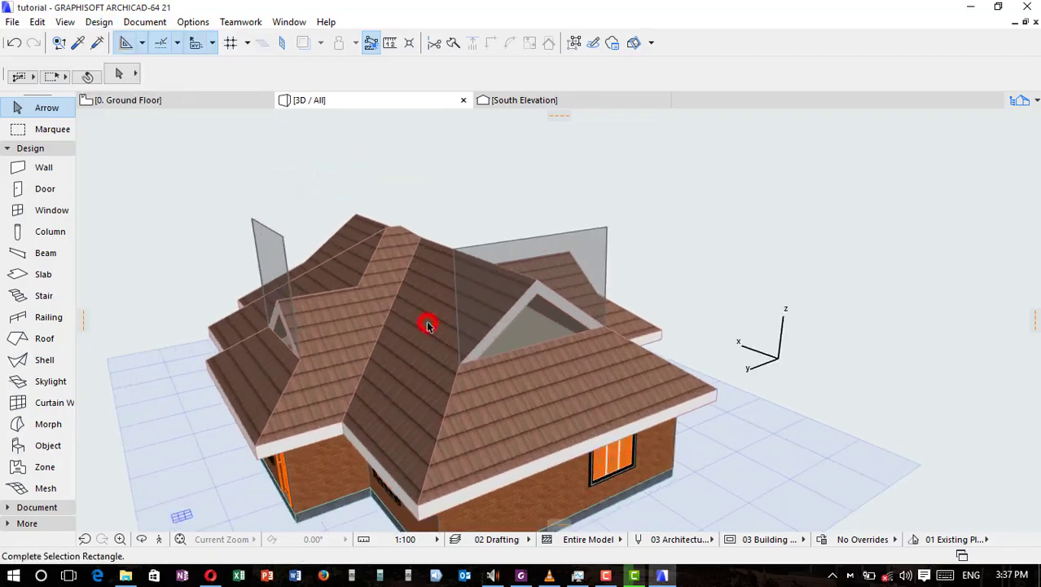
left_click(369, 460)
Trim the tall wall above the front dormer to the adjacent roof plane.
left_click(372, 456)
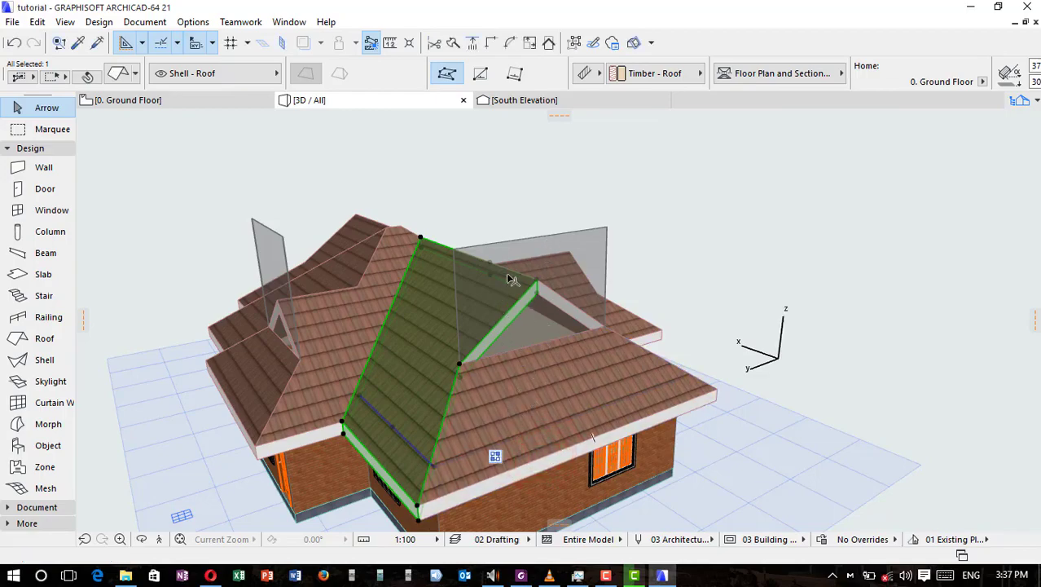
left_click(497, 238, "shift")
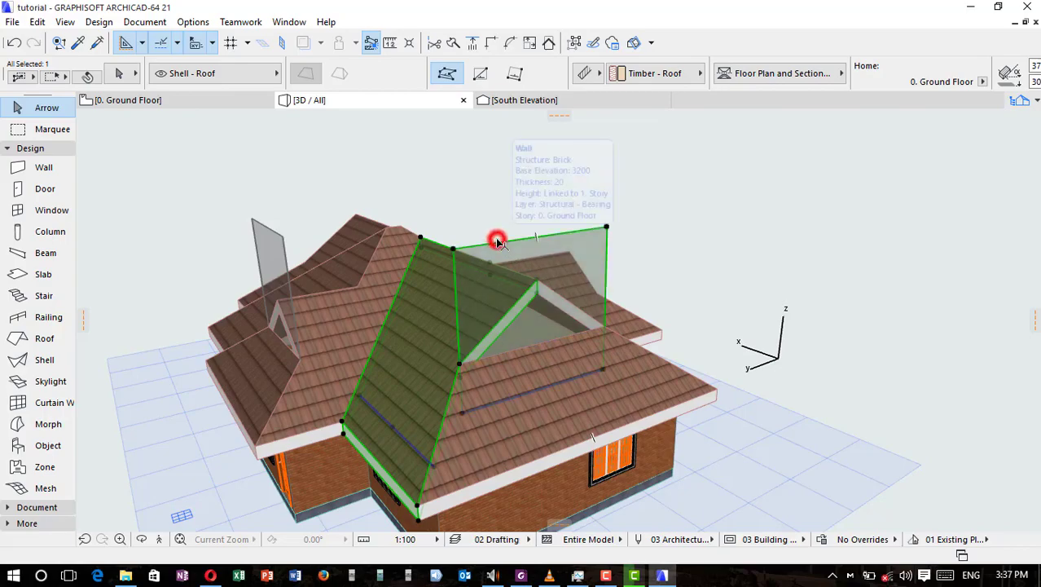
right_click(636, 157)
mouse_move(680, 308)
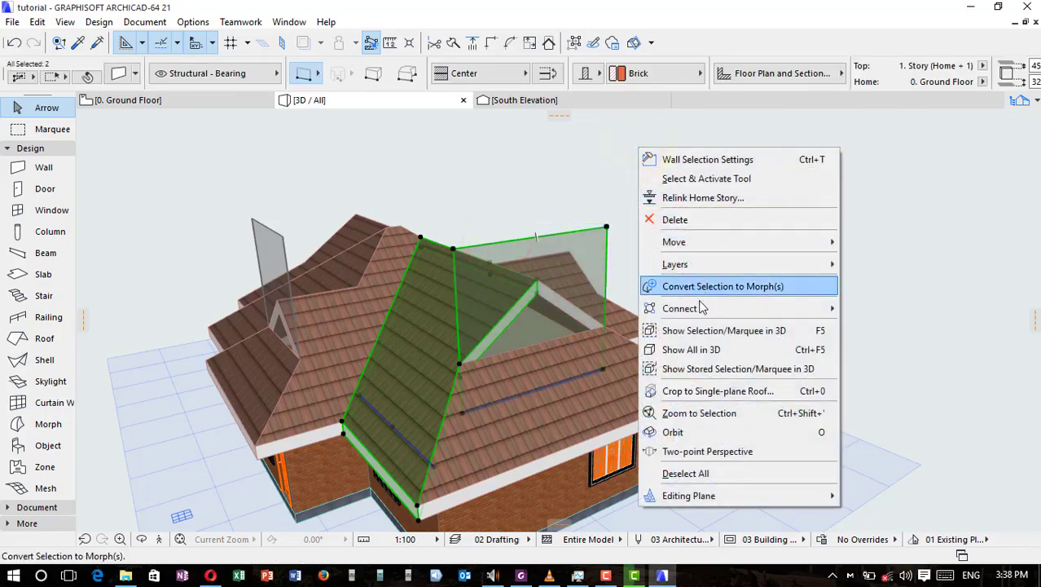
left_click(881, 306)
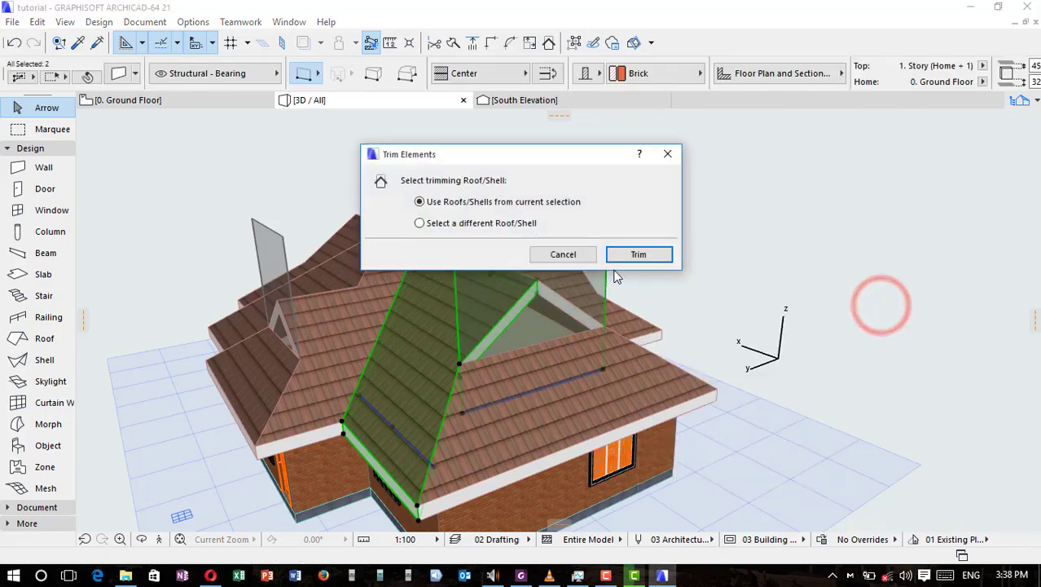
left_click(660, 255)
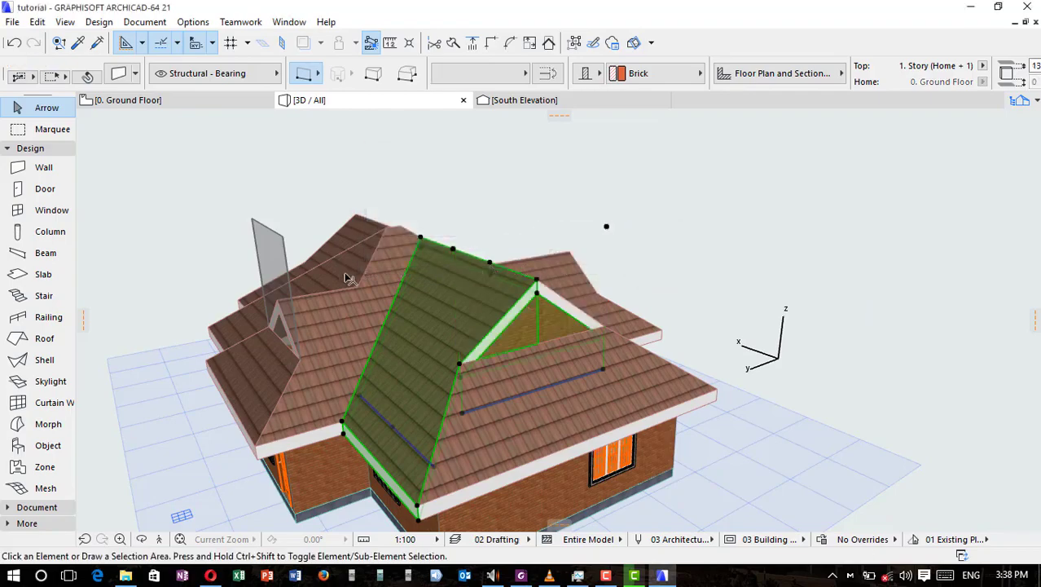
key("Escape")
Trim the tall left-wing gable wall to its two adjoining roof shells with Trim Elements to Roof/Shell.
left_click(283, 380)
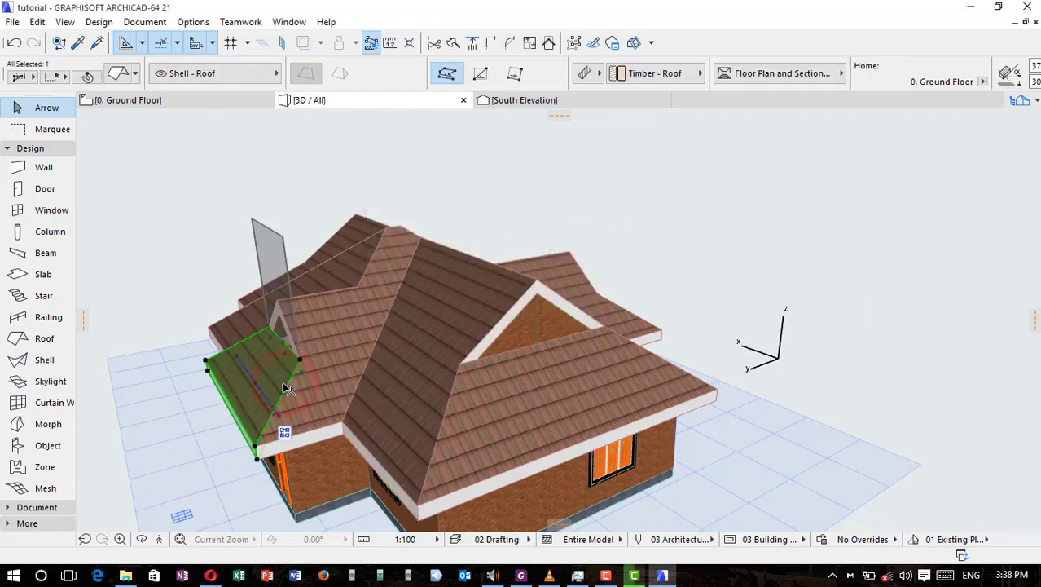
left_click(312, 294)
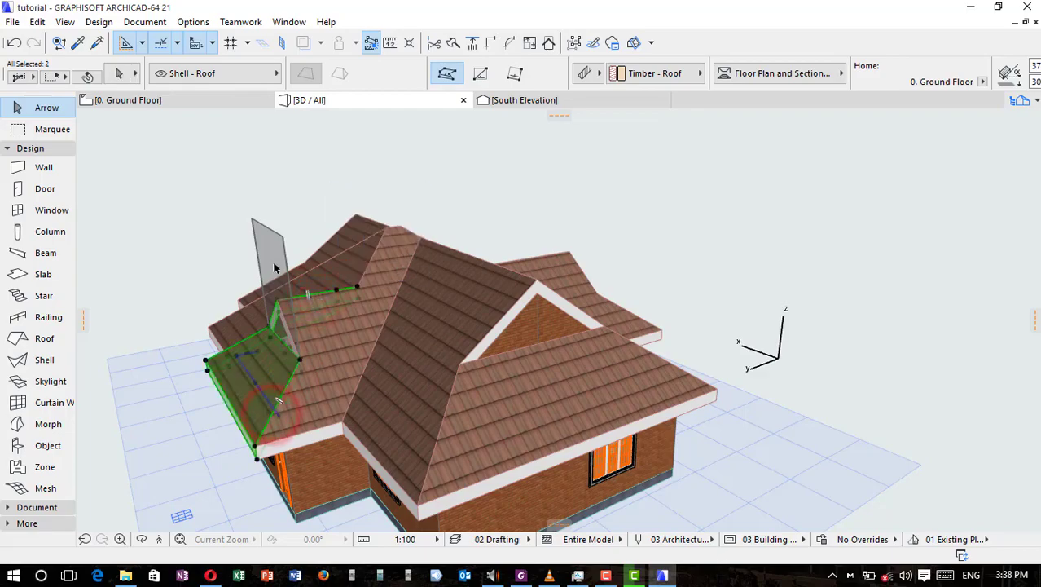
left_click(275, 236, "shift")
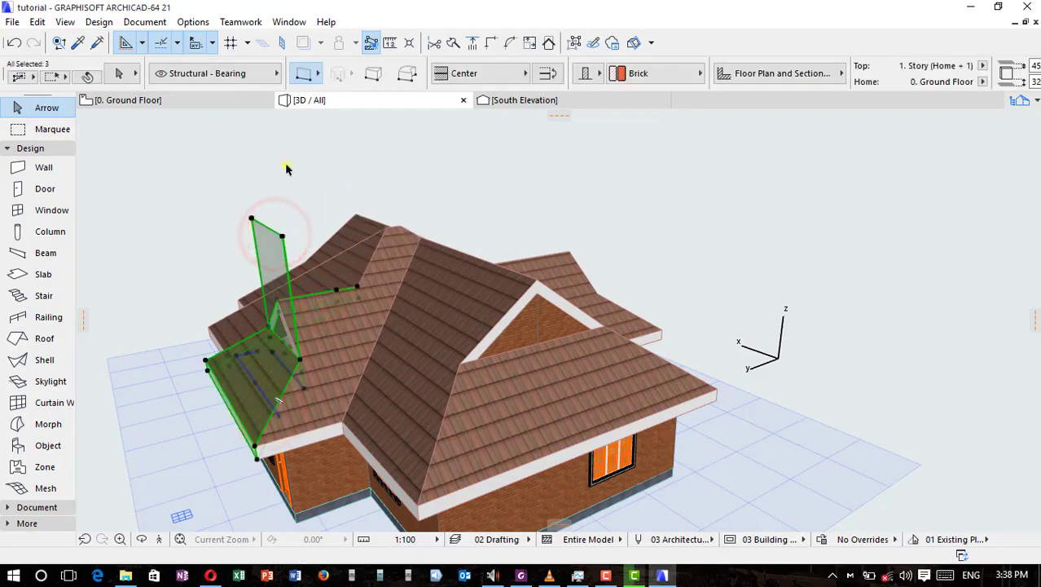
right_click(285, 168)
mouse_move(328, 326)
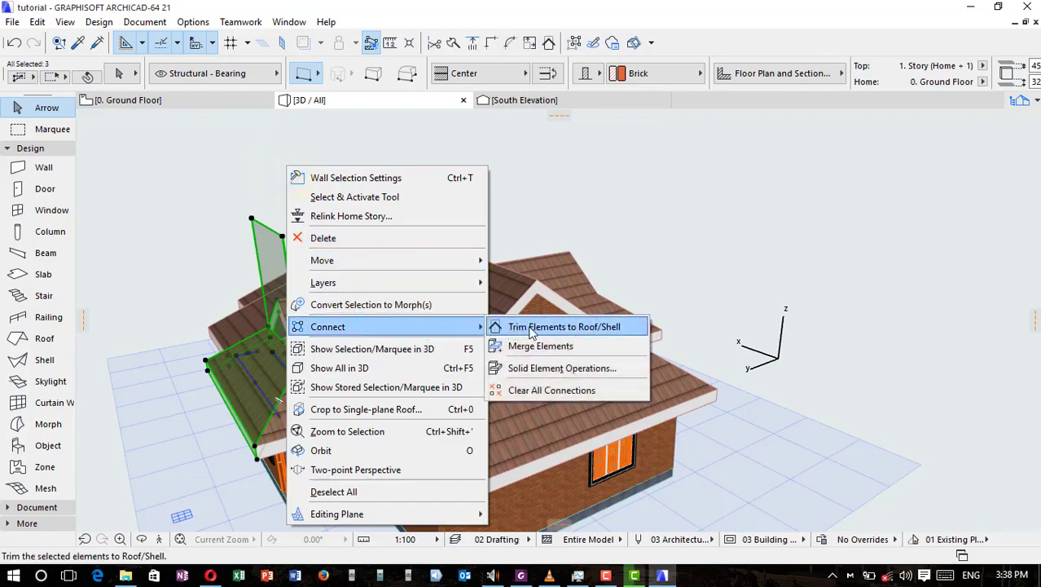
left_click(530, 325)
left_click(626, 254)
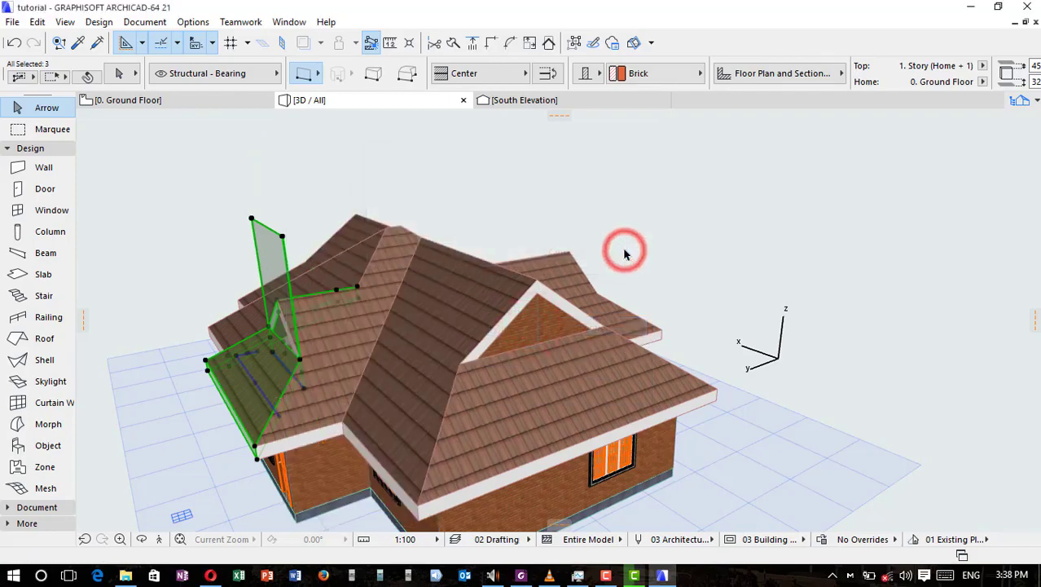
left_click(625, 257)
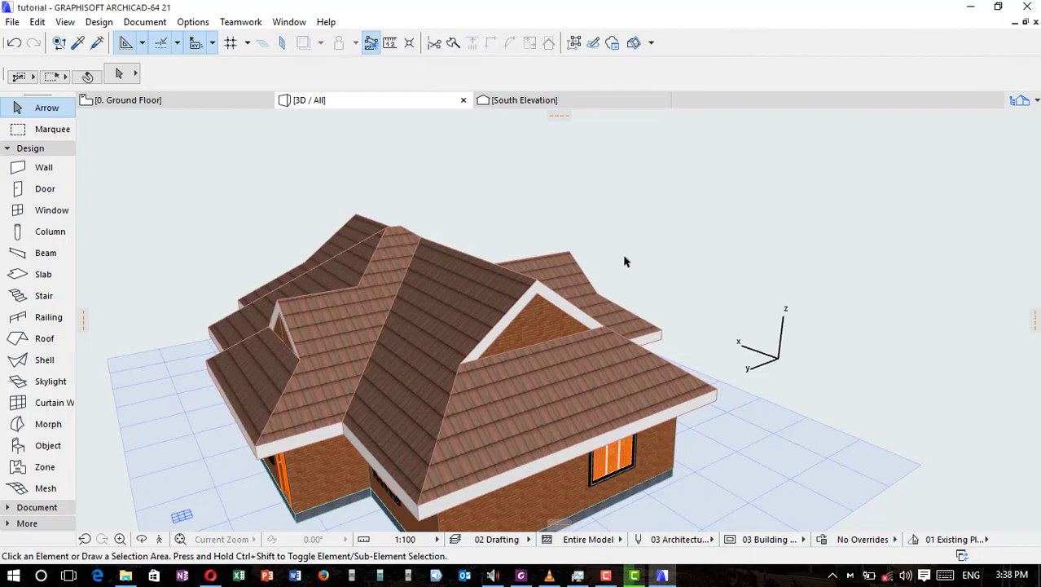
Orbit and zoom the 3D view to inspect the roof and the front with the garage.
middle_click_drag(635, 256, 352, 303, "shift")
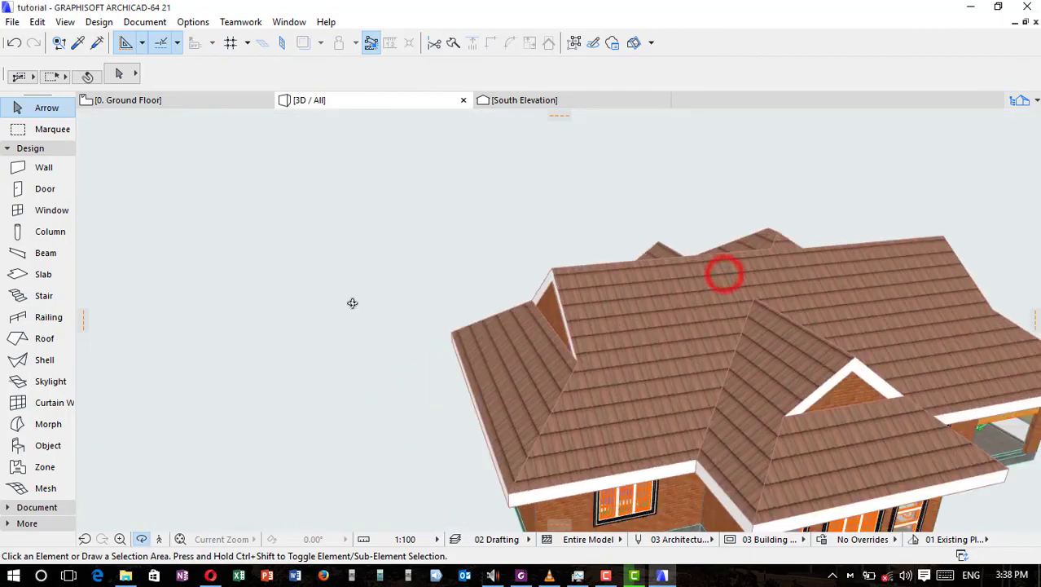
scroll(559, 266, "down", 3)
middle_click_drag(645, 303, 678, 268, "shift")
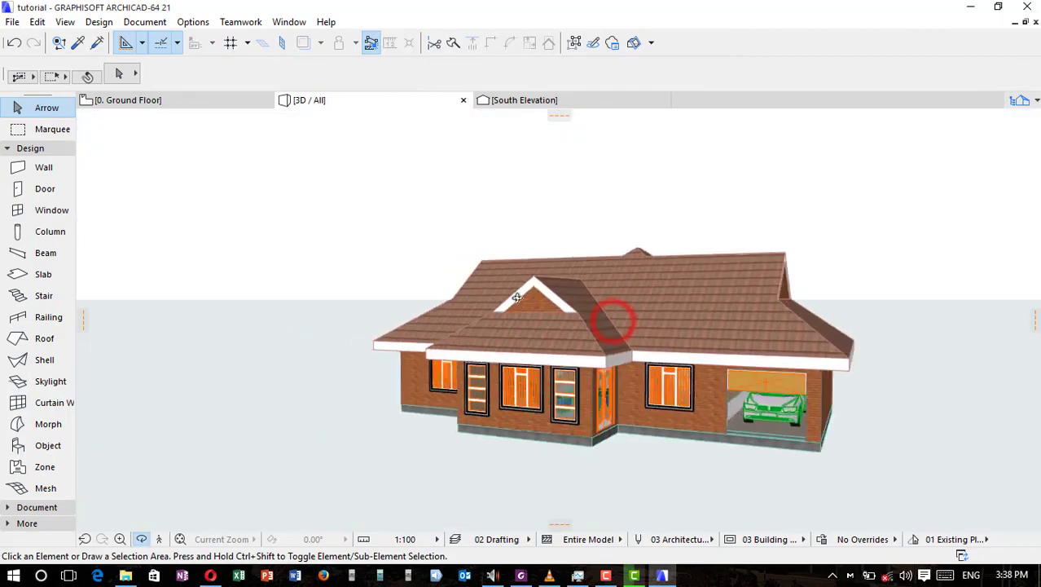
scroll(678, 269, "up", 1)
scroll(864, 226, "up", 3)
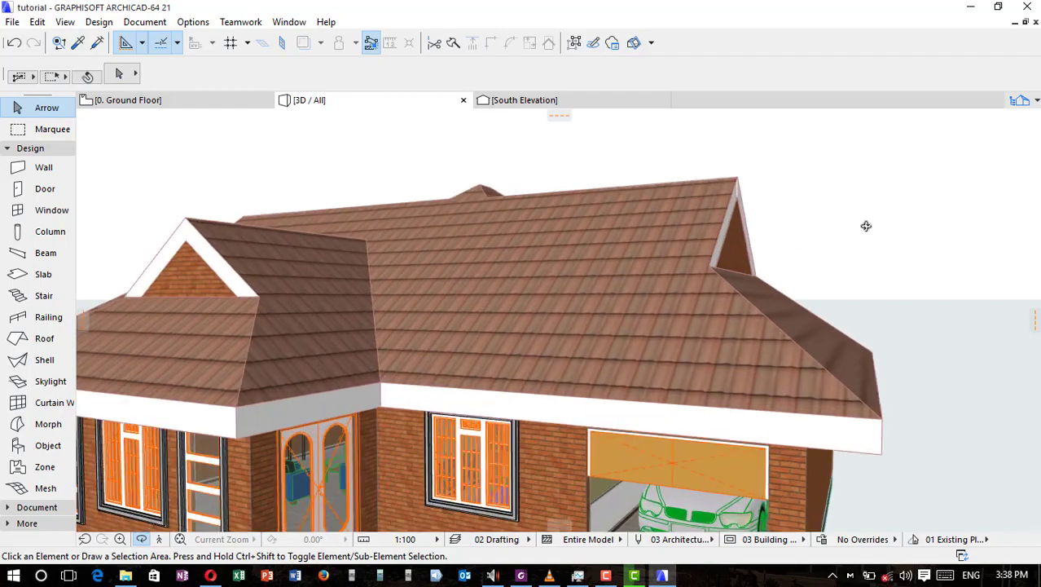
scroll(803, 249, "up", 2)
scroll(895, 227, "up", 2)
scroll(895, 228, "down", 3)
scroll(860, 261, "up", 2)
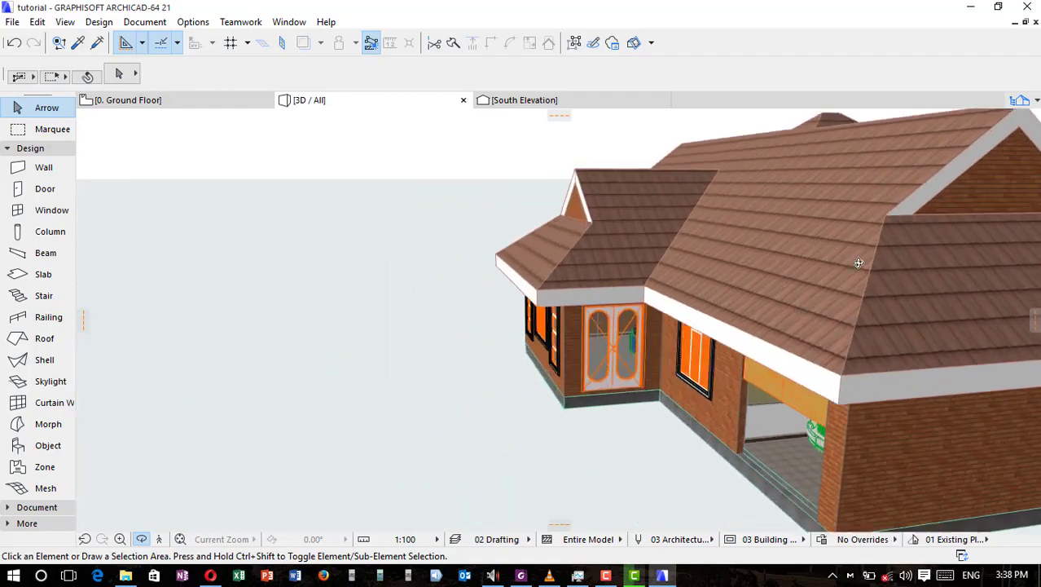
scroll(553, 245, "down", 3)
middle_click_drag(560, 242, 569, 397, "shift")
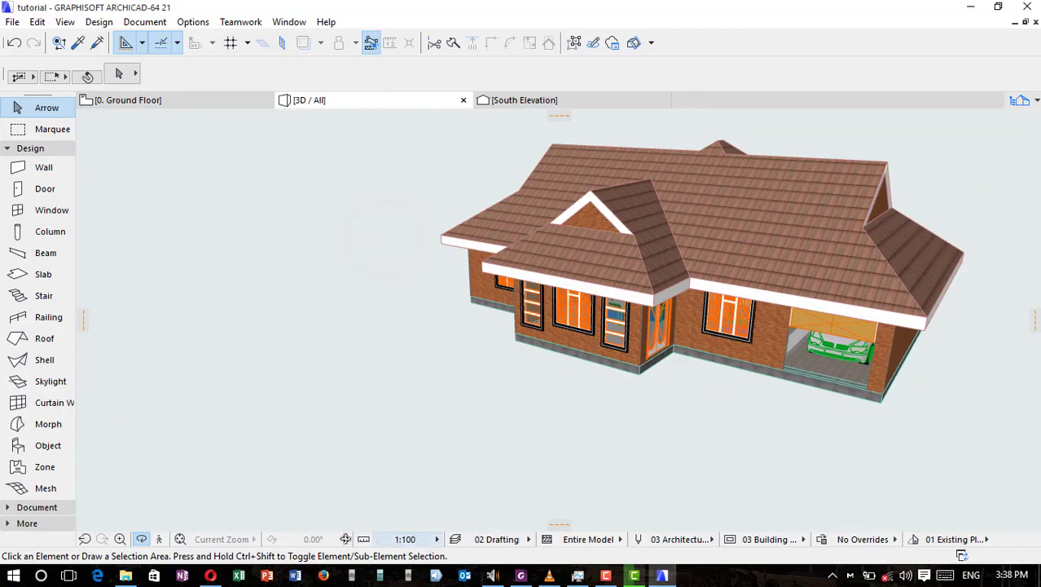
Enter 3D Explore fly mode and fly through the front door into the living room.
left_click(159, 540)
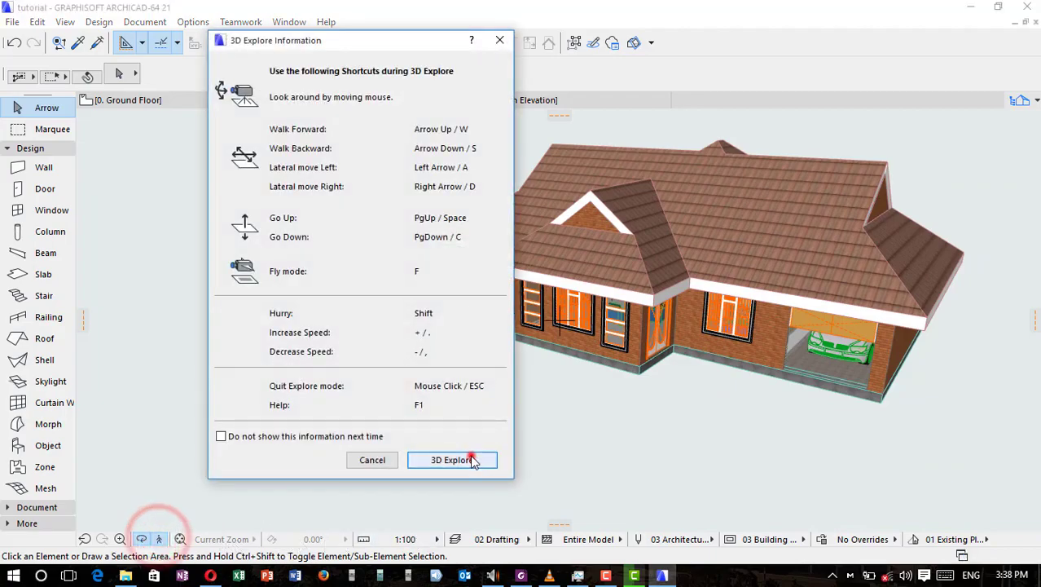
left_click(474, 458)
key("Up")
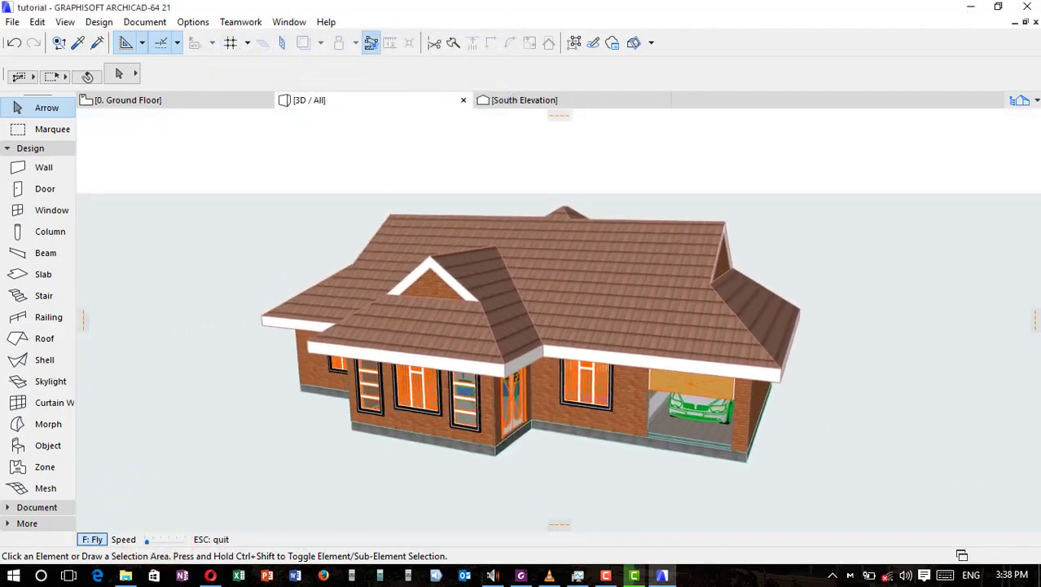
key("Up")
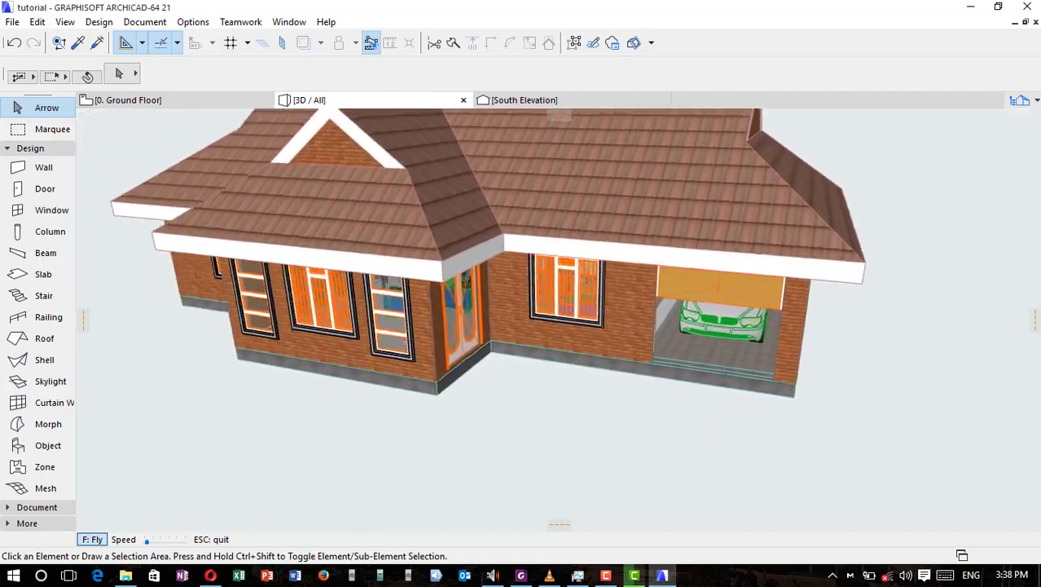
key("Up")
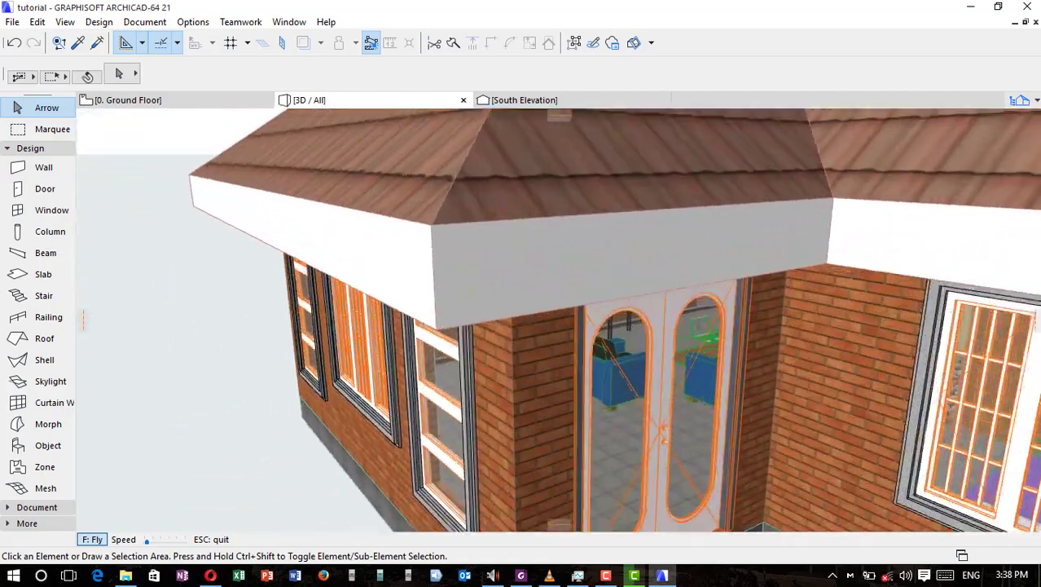
key("Up")
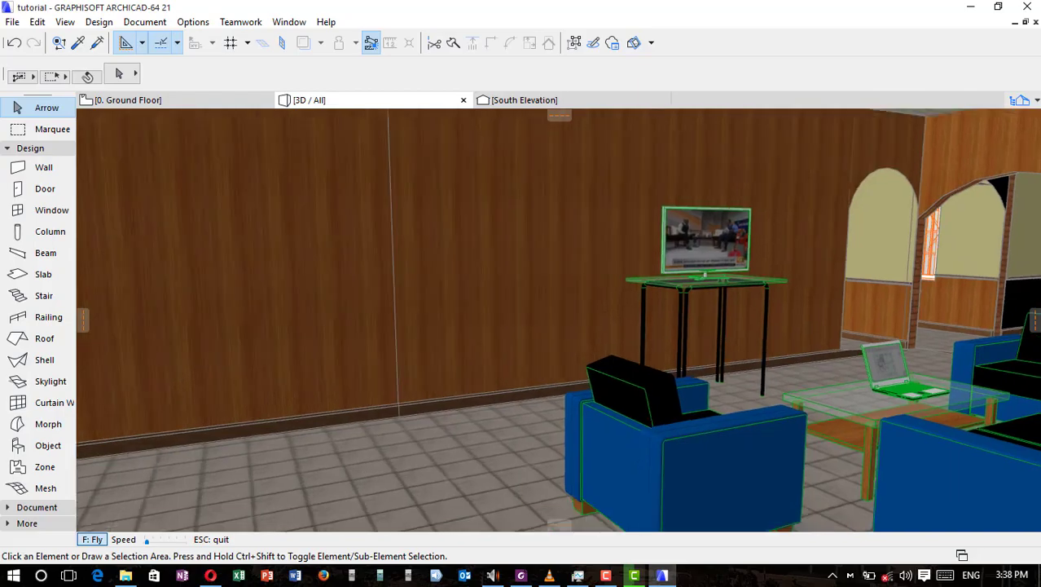
key("Down")
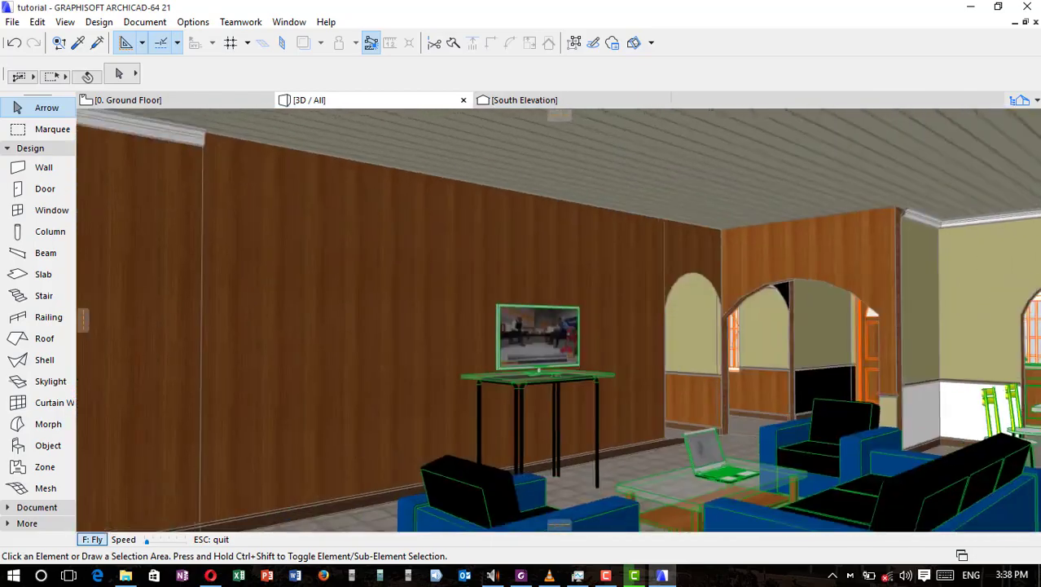
key("Up")
Fly past the laptop on the coffee table and approach the TV table.
key("Left")
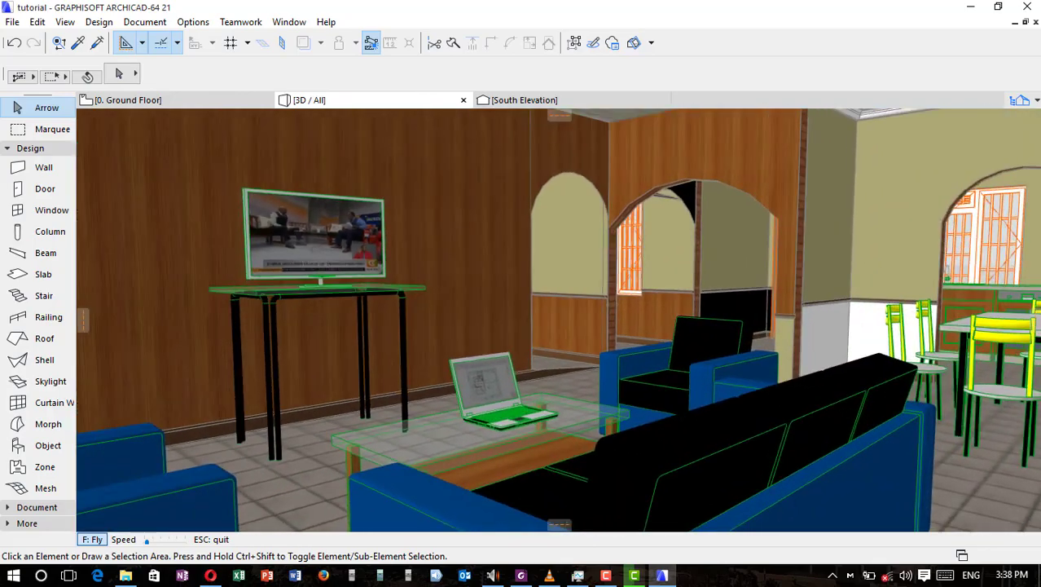
key("Up")
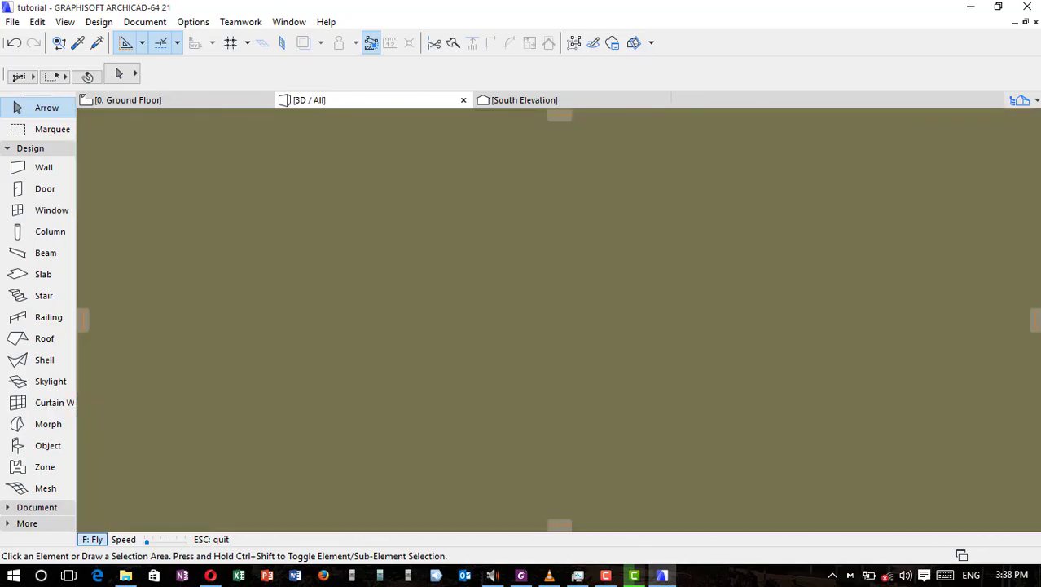
key("Down")
key("Up")
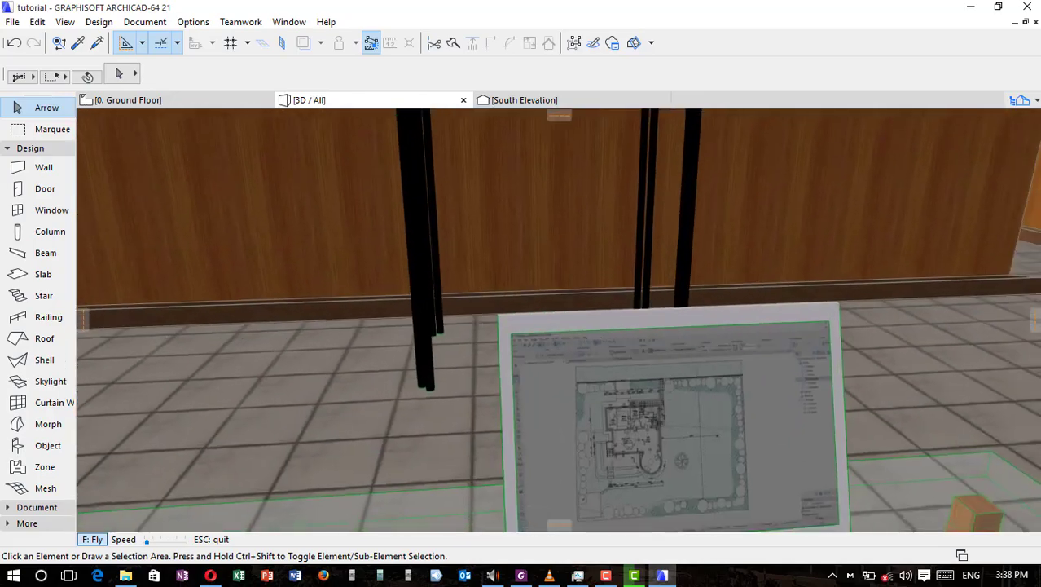
key("Down")
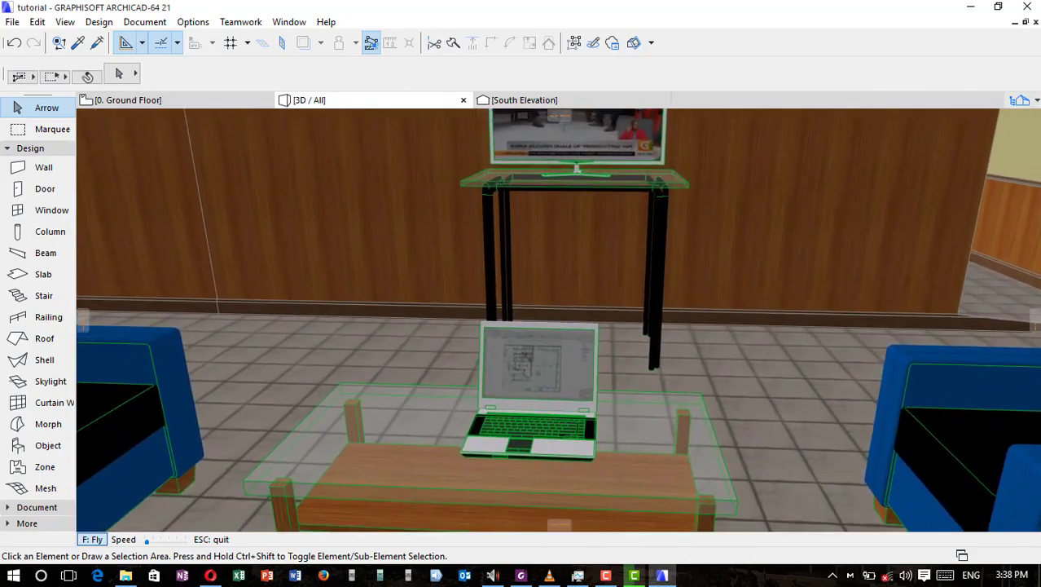
key("Up")
key("Up")
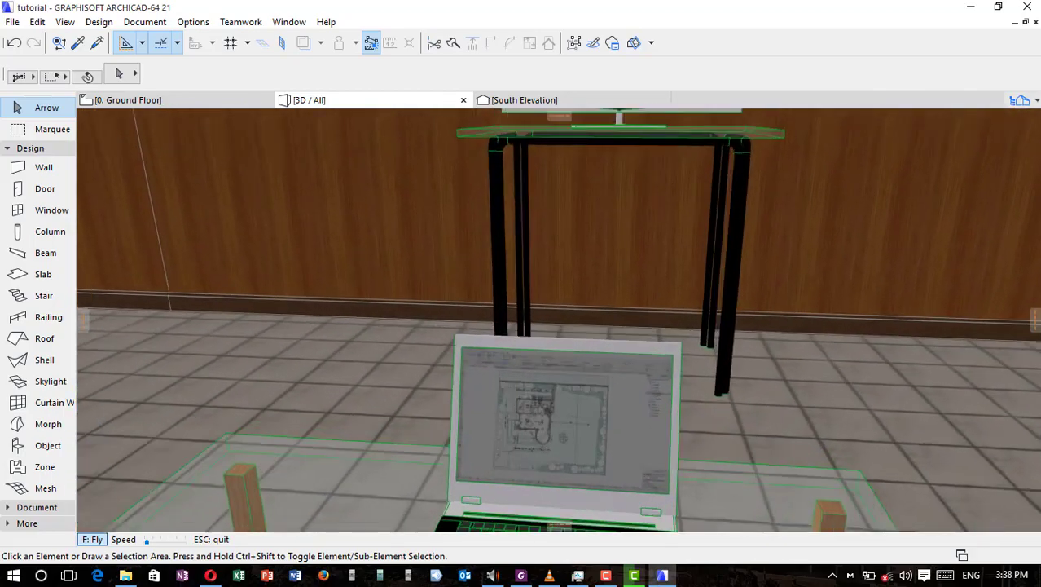
key("Down")
key("Up")
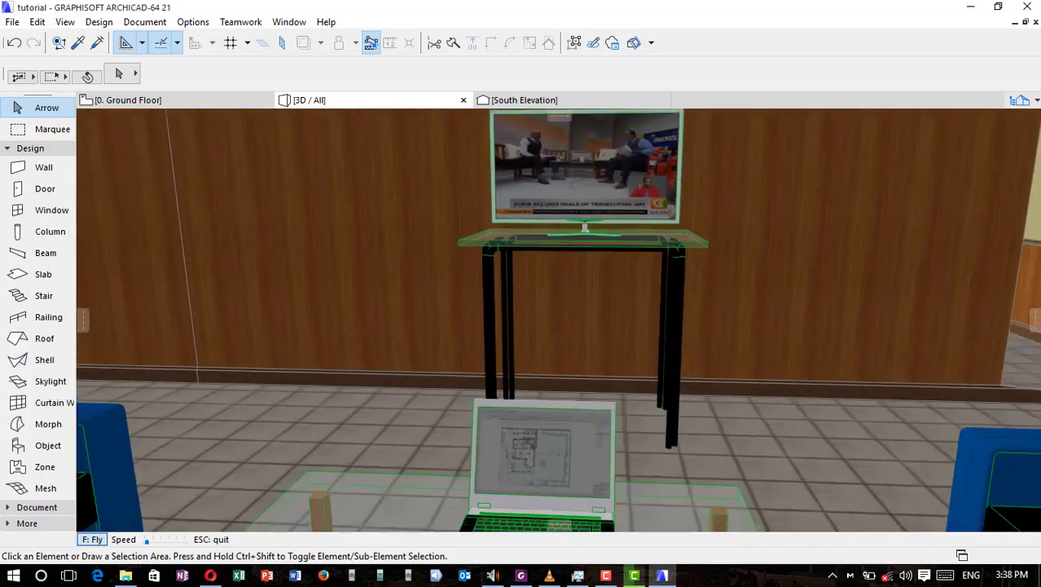
key("Up")
Fly through the arched hallway to the kitchen sink, corner counter and stove.
key("Down")
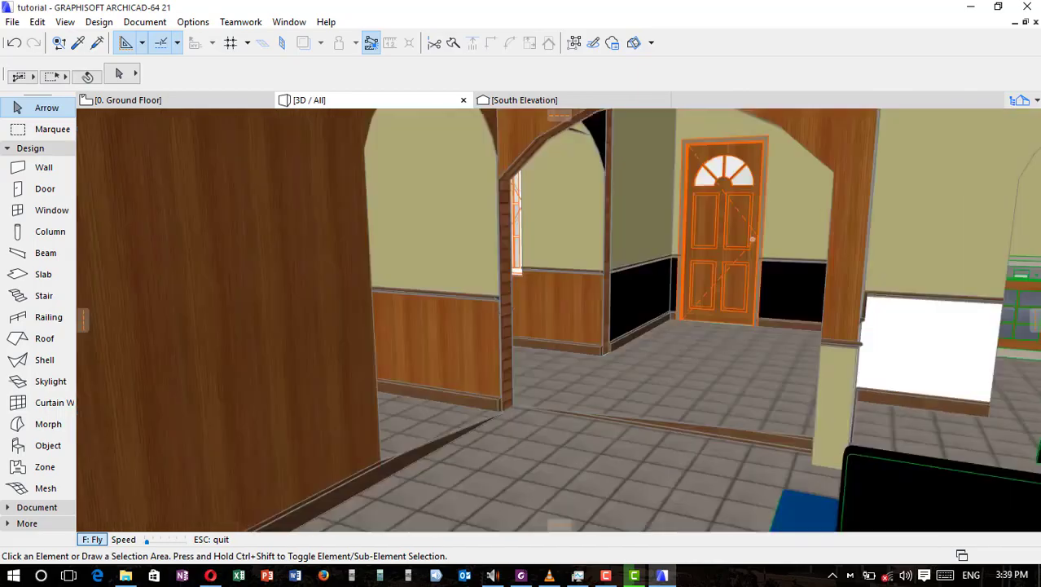
key("Up")
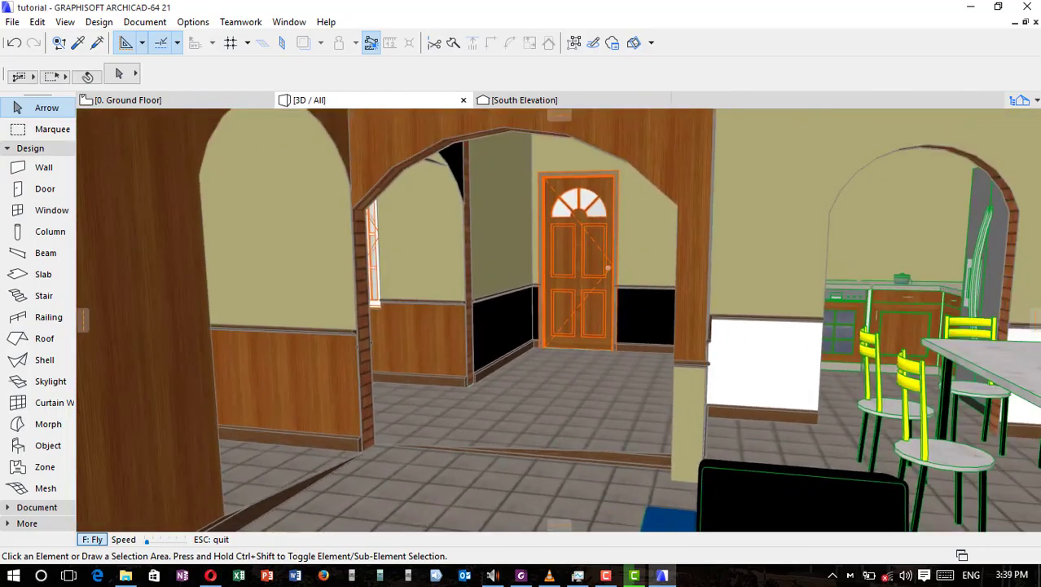
key("Up")
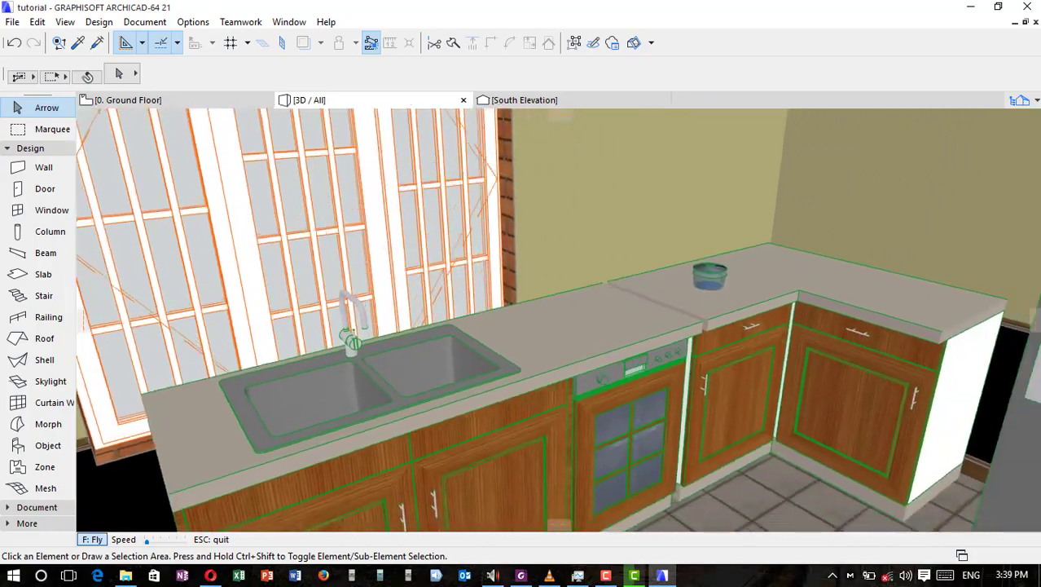
key("Up")
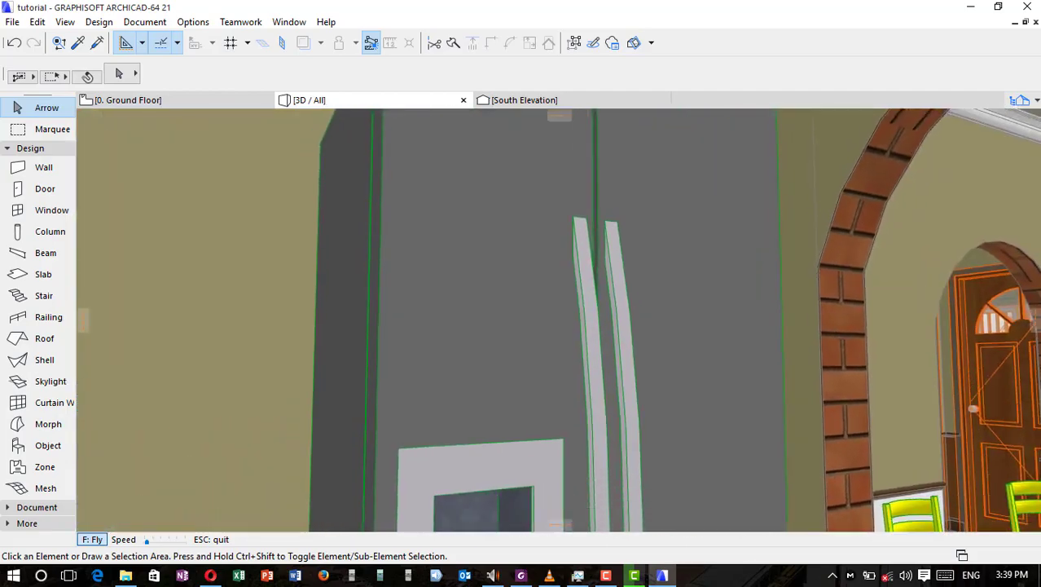
key("Down")
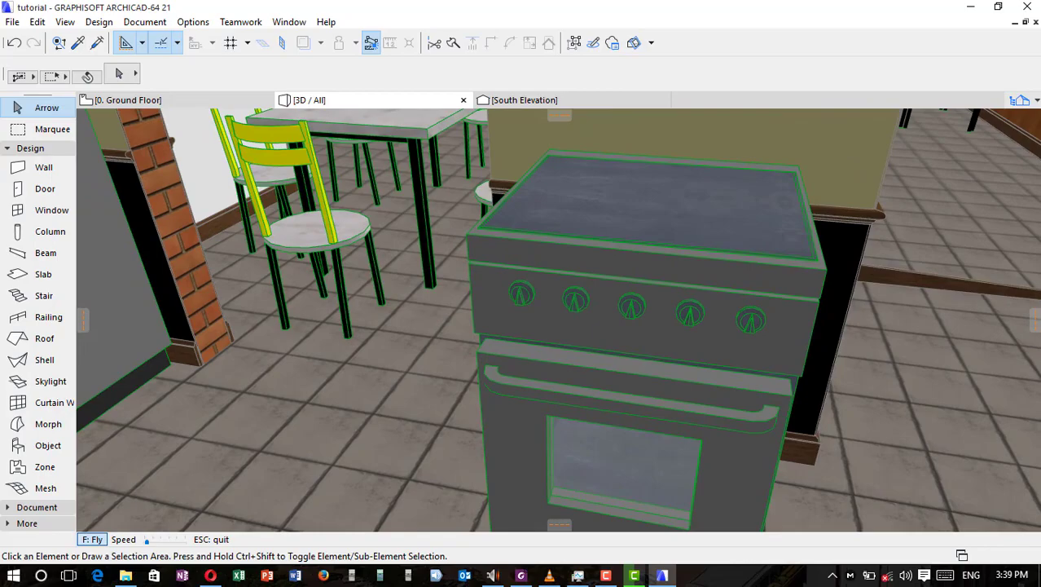
Fly from the kitchen down the tiled corridor up to the wooden door.
key("Up")
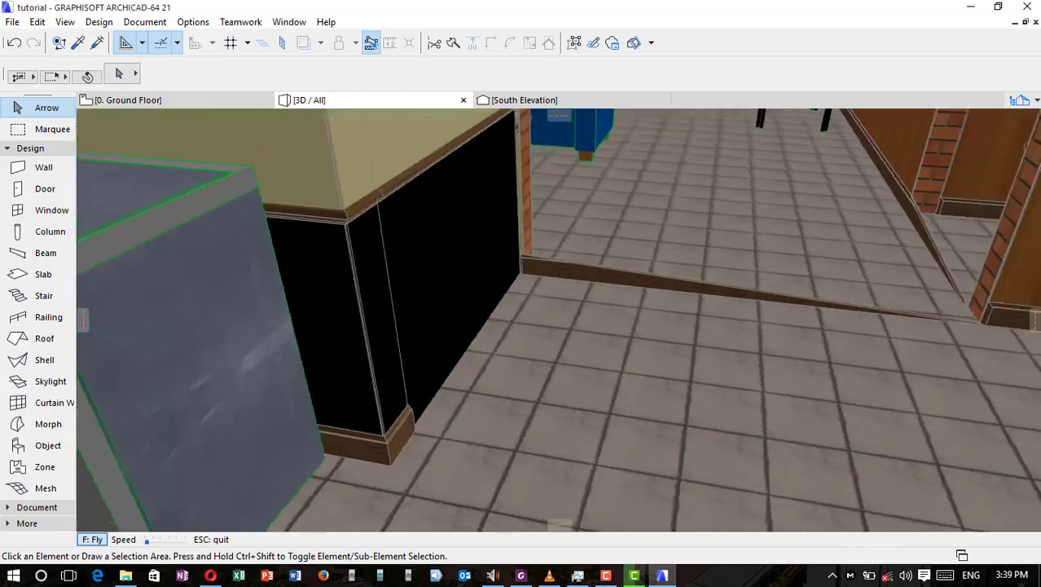
key("Down")
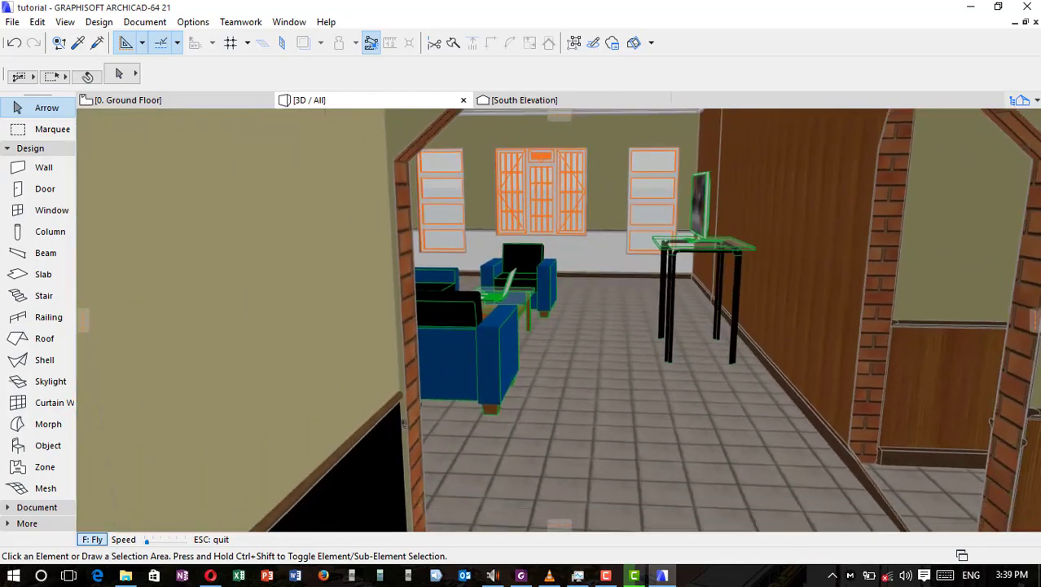
key("Right")
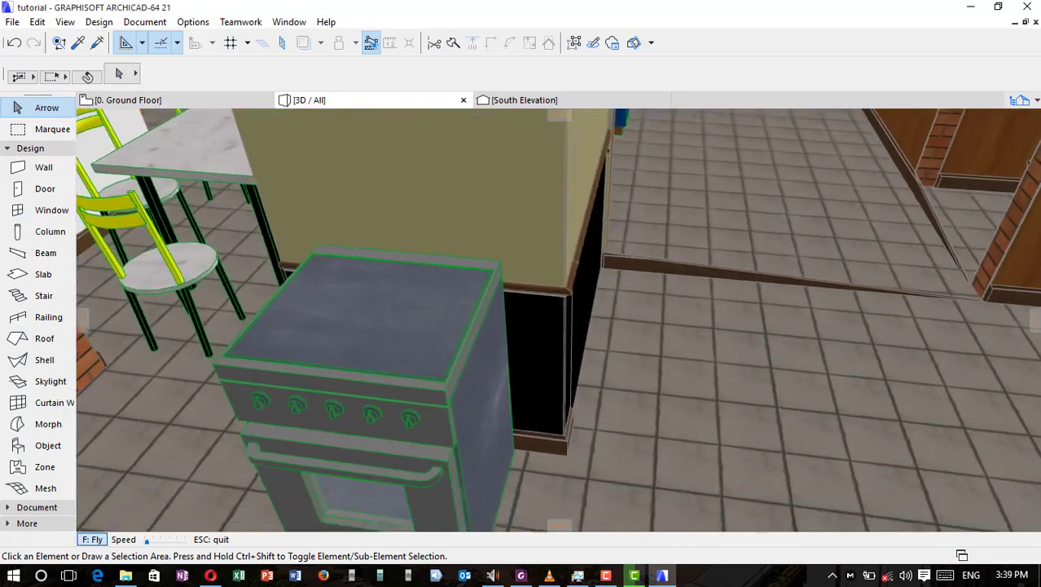
key("Down")
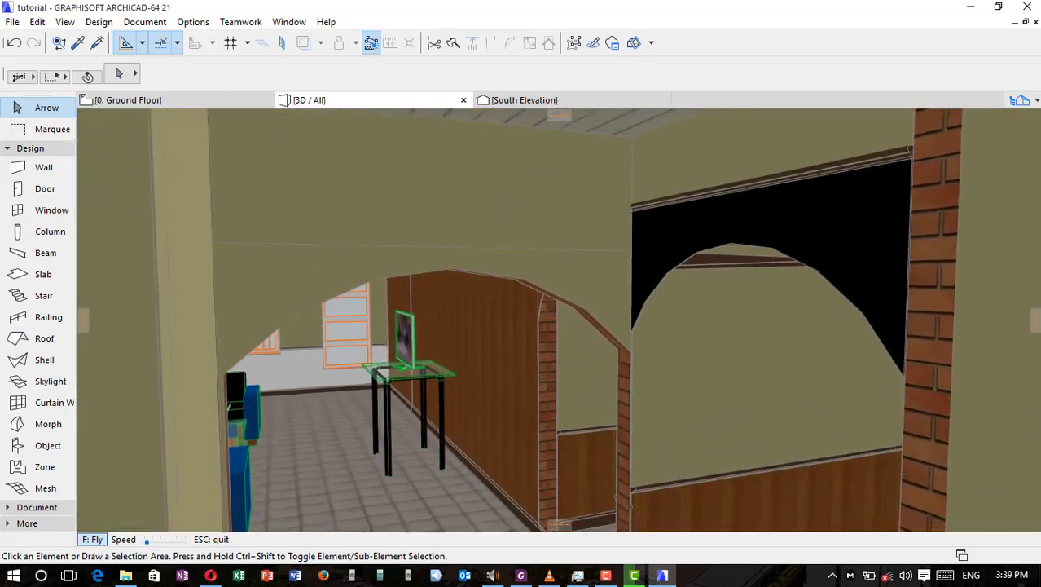
key("Up")
key("Up")
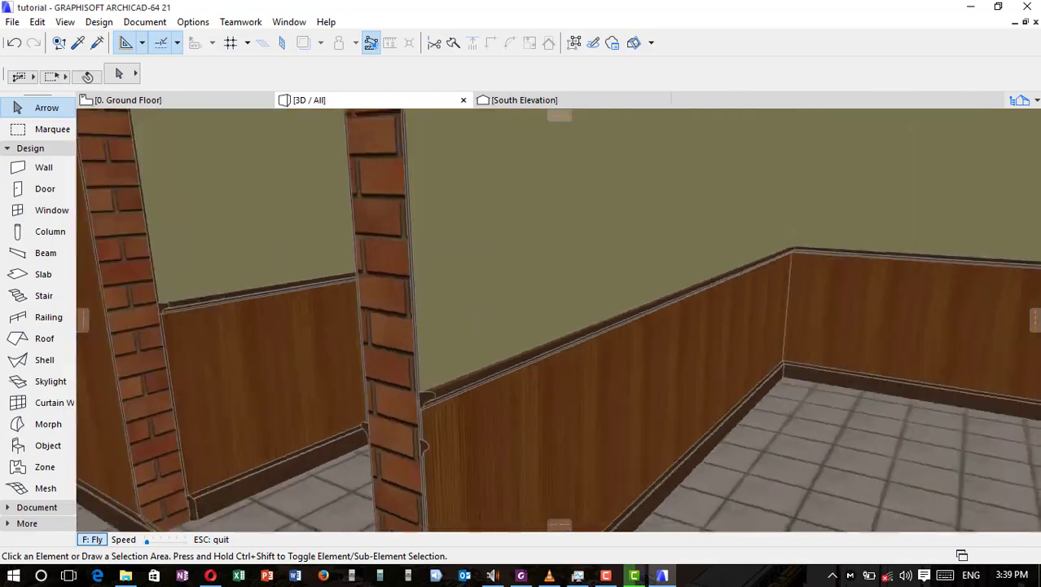
key("Down")
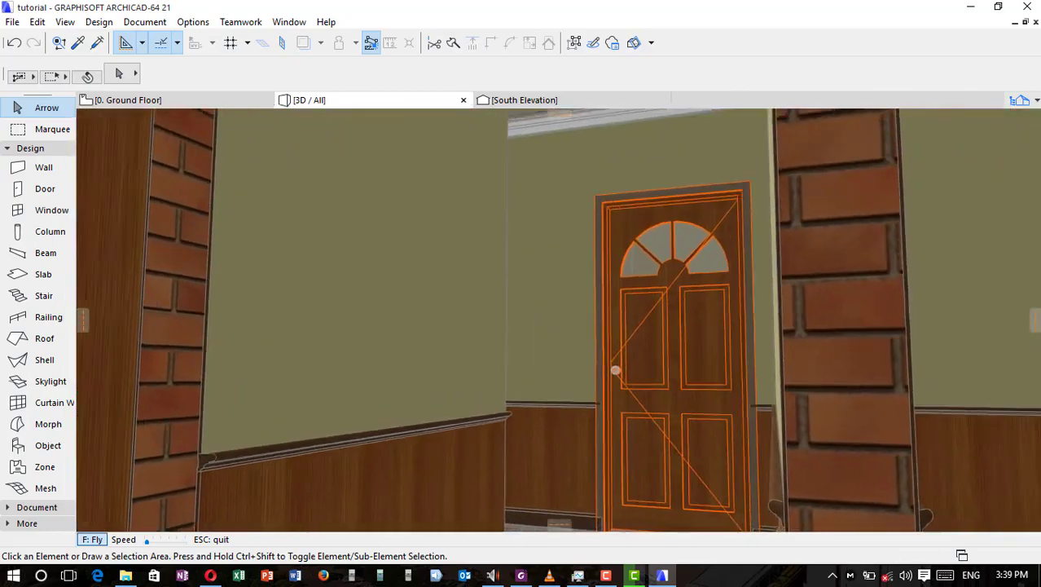
key("Up")
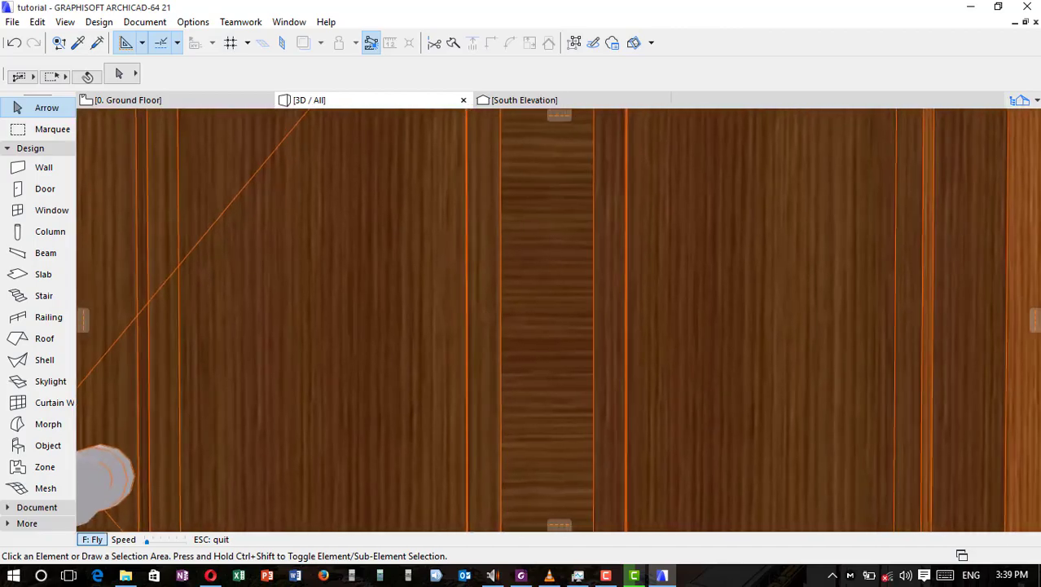
key("Up")
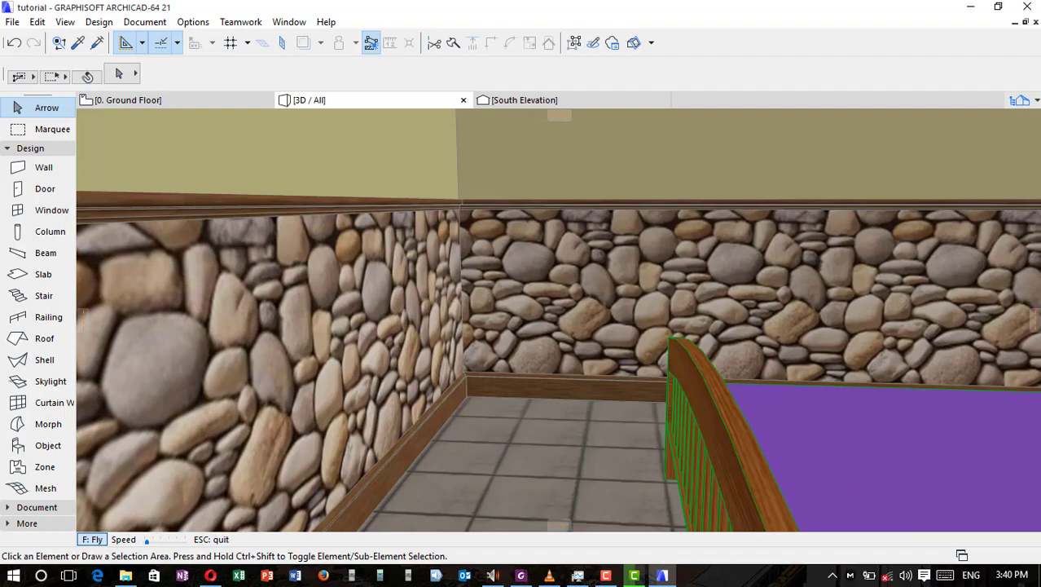
Fly through the arch to the kitchen counter, then out through the wall to the brick exterior.
key("Up")
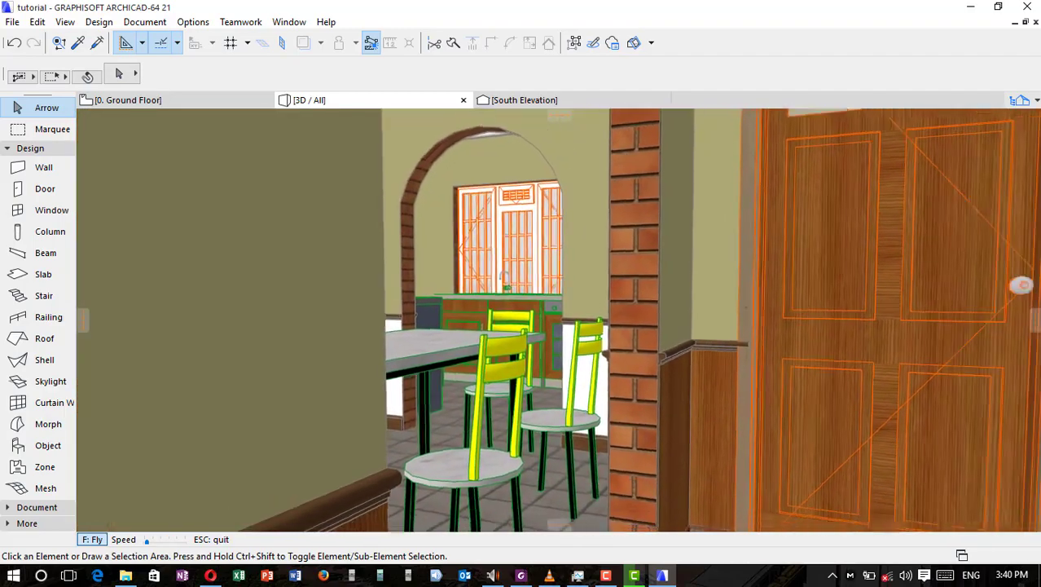
key("Up")
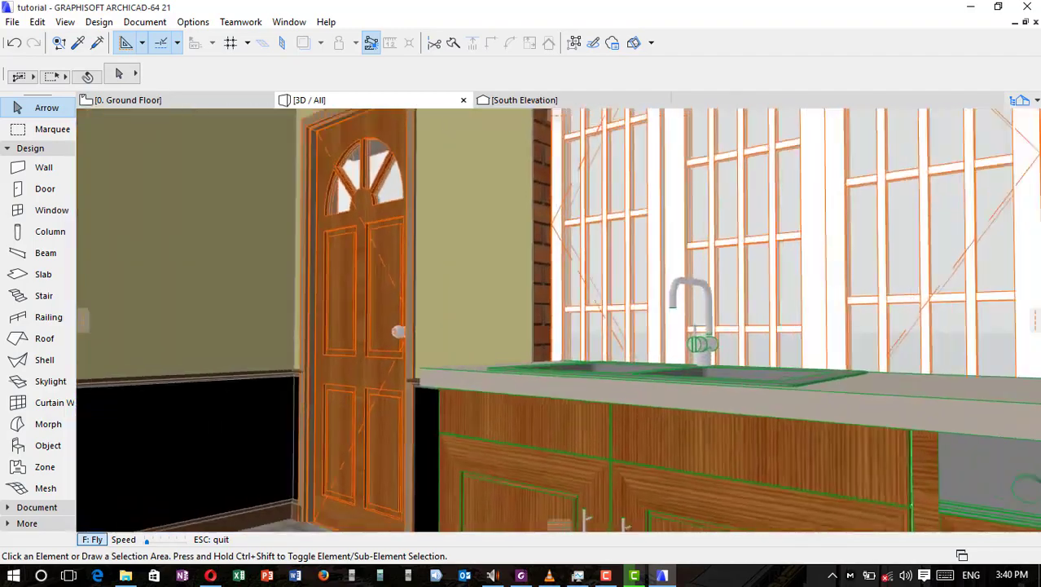
key("Up")
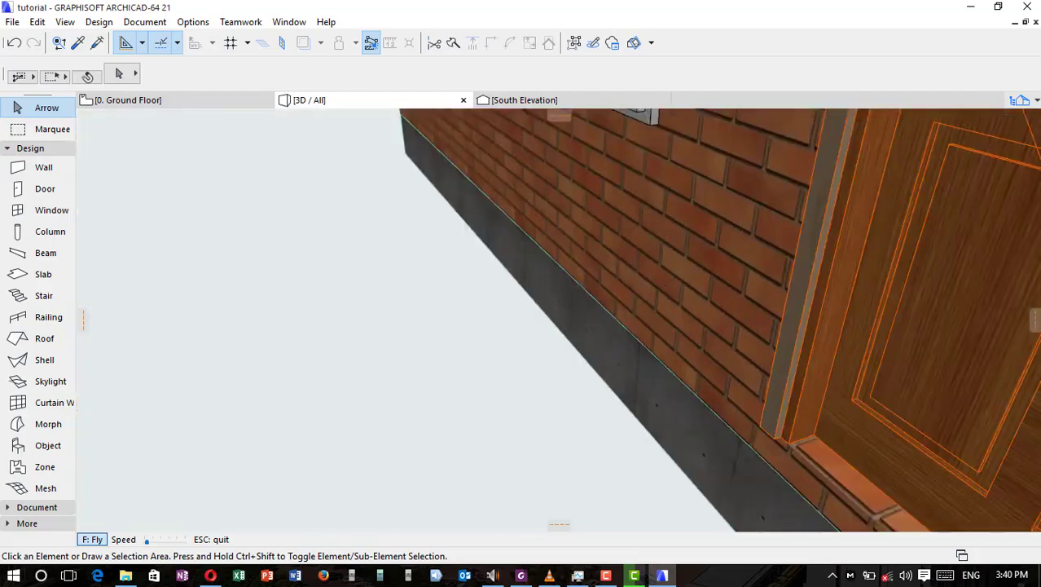
Back away to see the facade, rise above the hip roof, then close in on a barred front window.
key("Down")
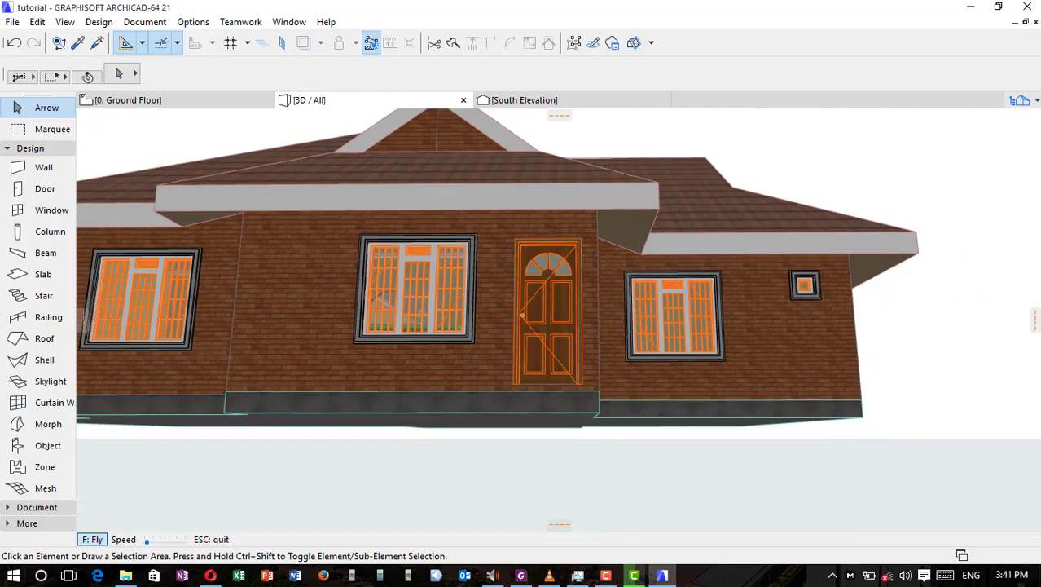
key("Page_Up")
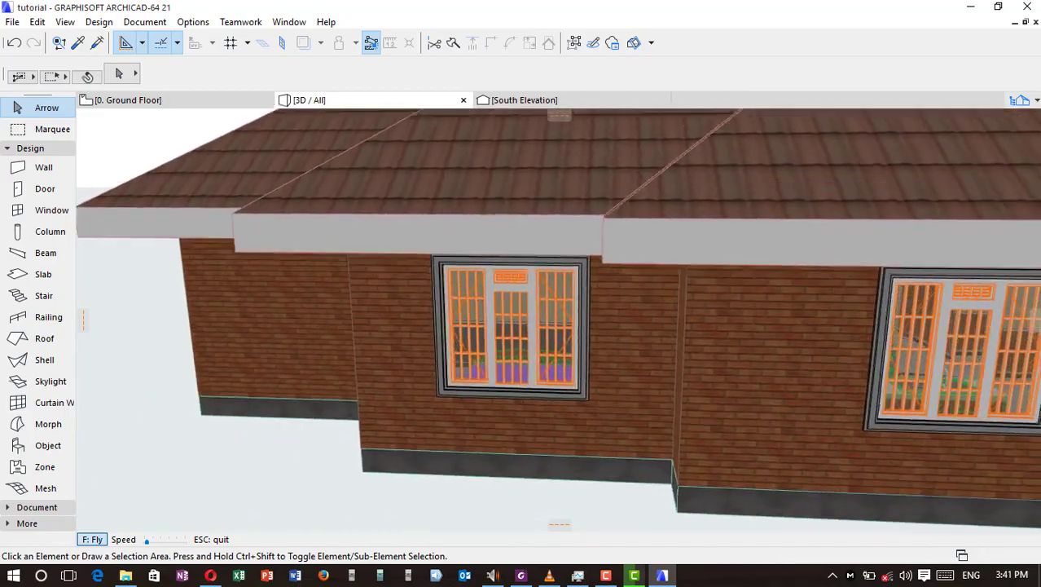
key("Up")
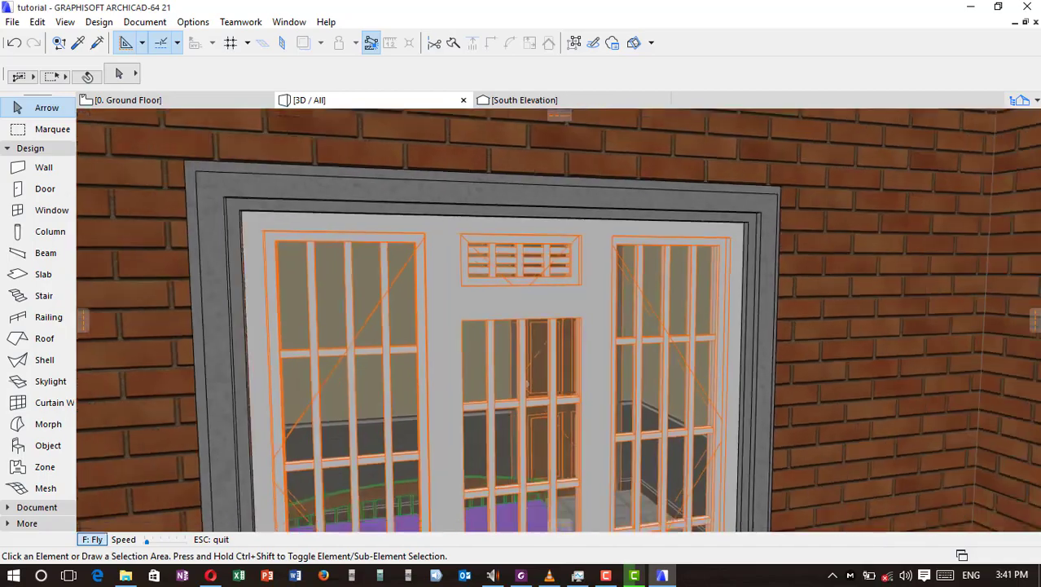
key("Left")
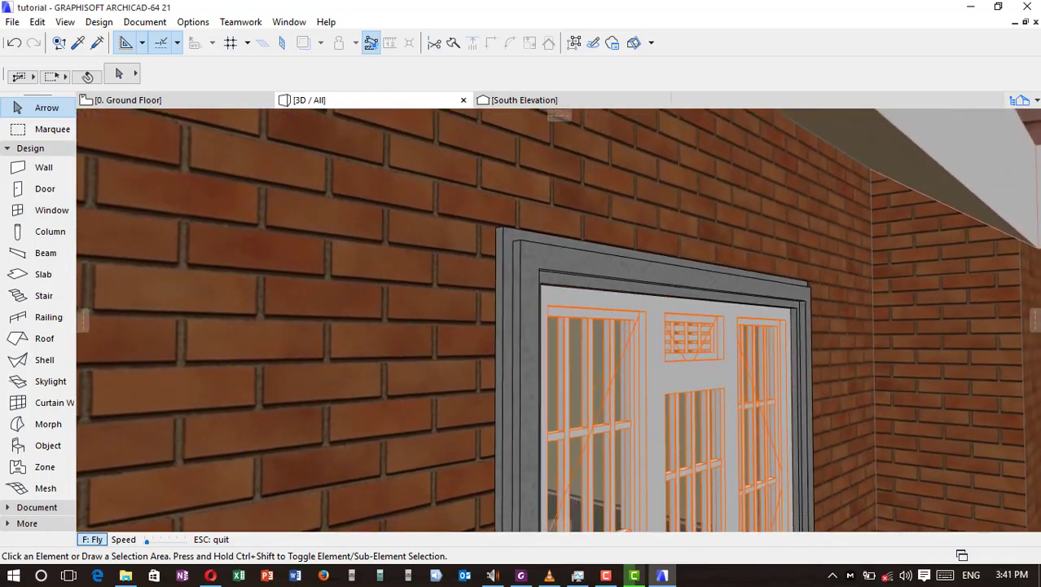
key("Up")
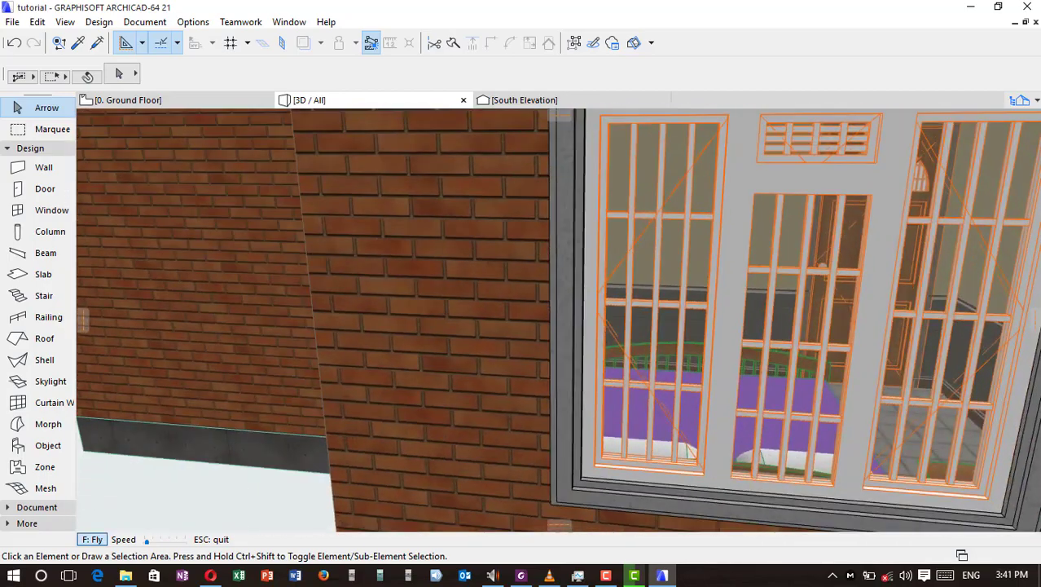
key("Down")
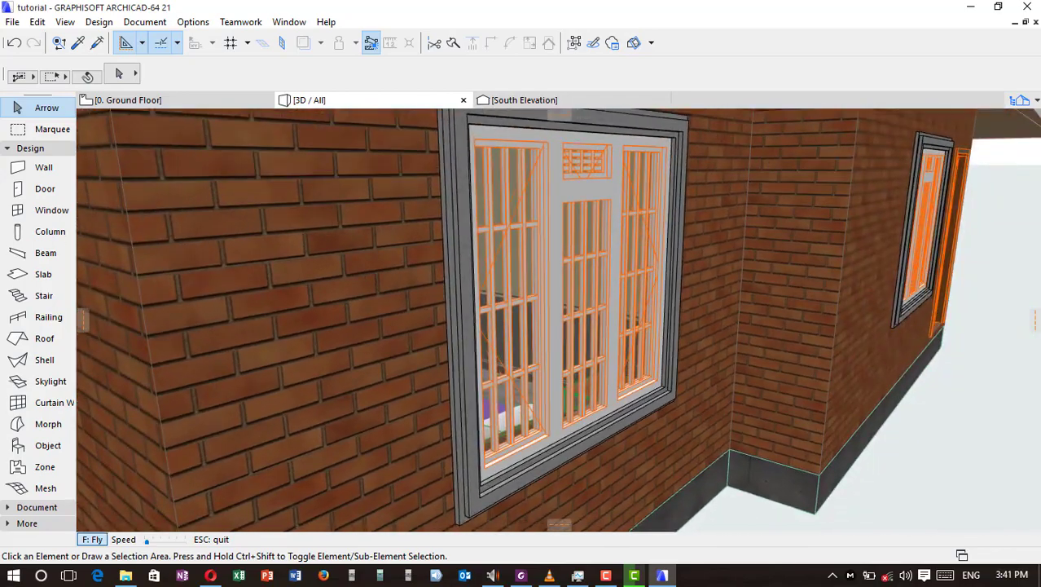